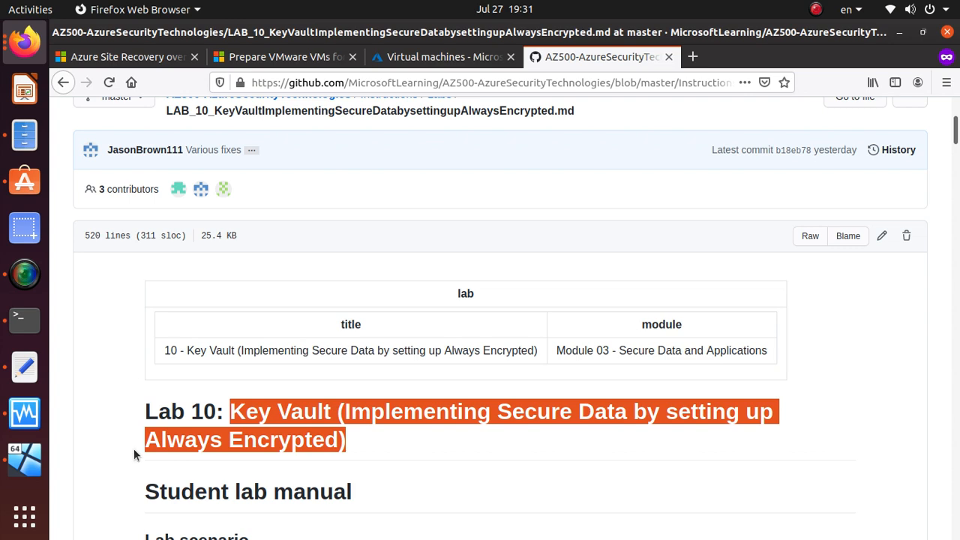
# Step: Read through the GitHub Lab 10 page, highlighting the Exercise 1 and Exercise 2 lines
pyautogui.scroll(-2, 239, 389)
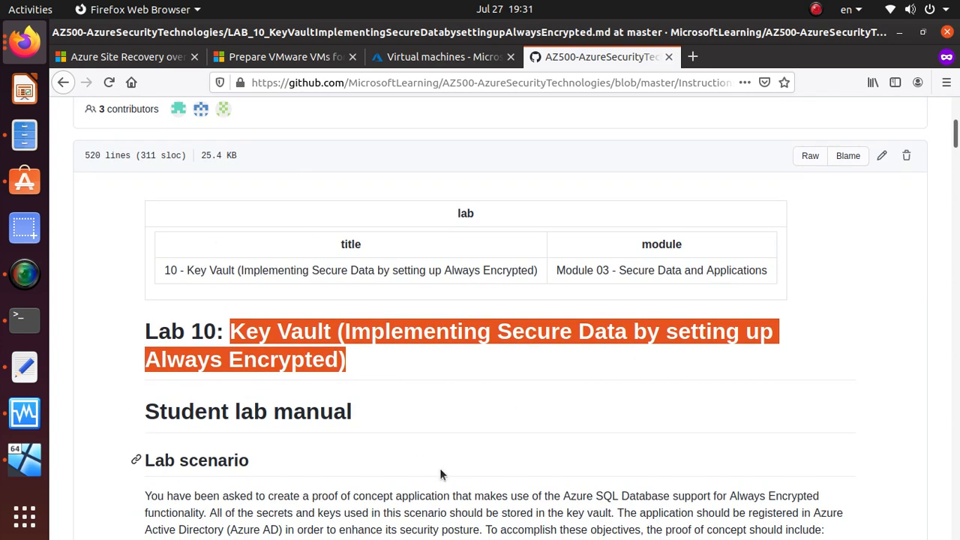
pyautogui.scroll(5, 440, 474)
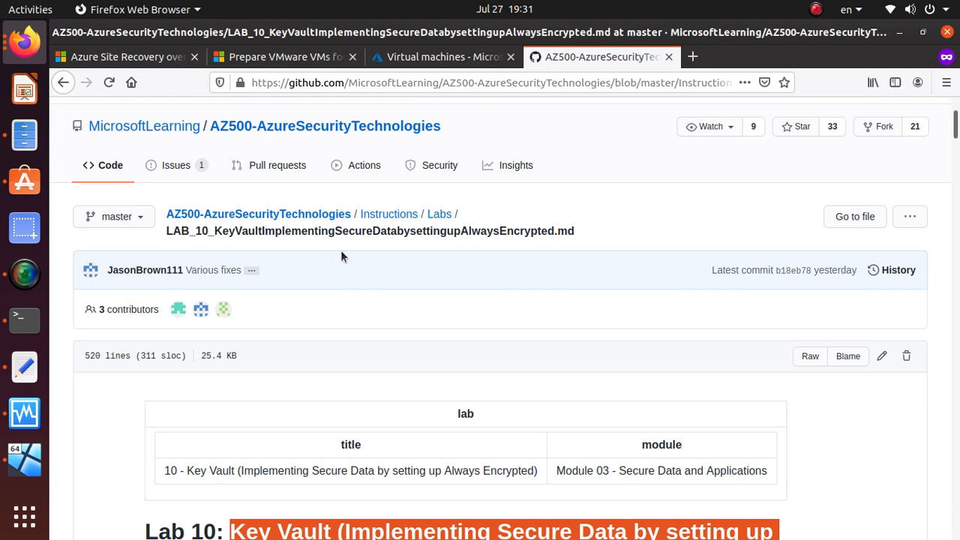
pyautogui.scroll(-1, 341, 255)
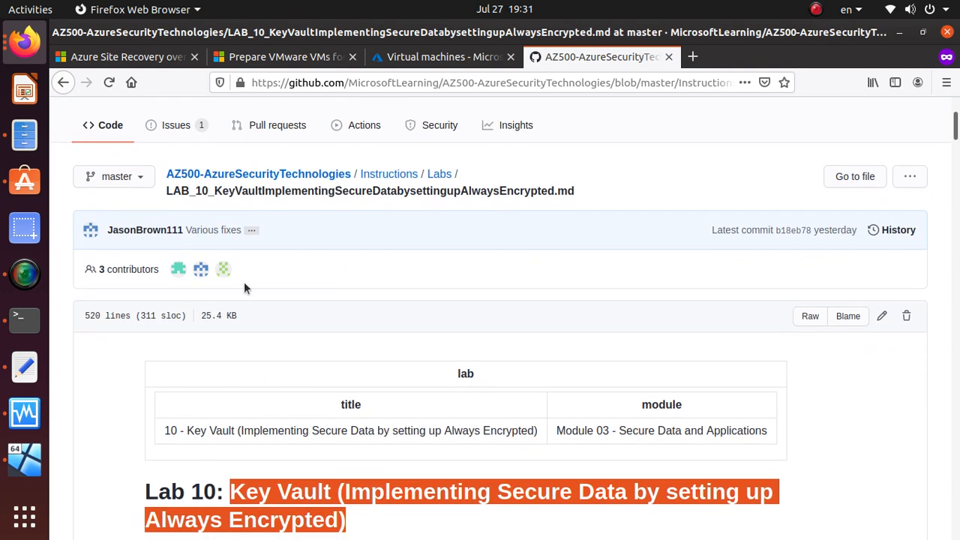
pyautogui.scroll(-3, 242, 285)
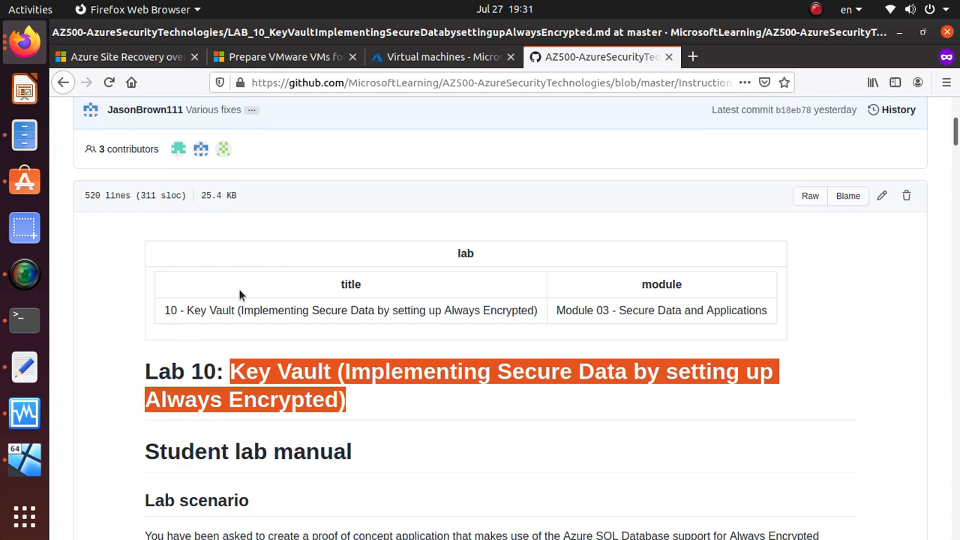
pyautogui.scroll(-8, 255, 295)
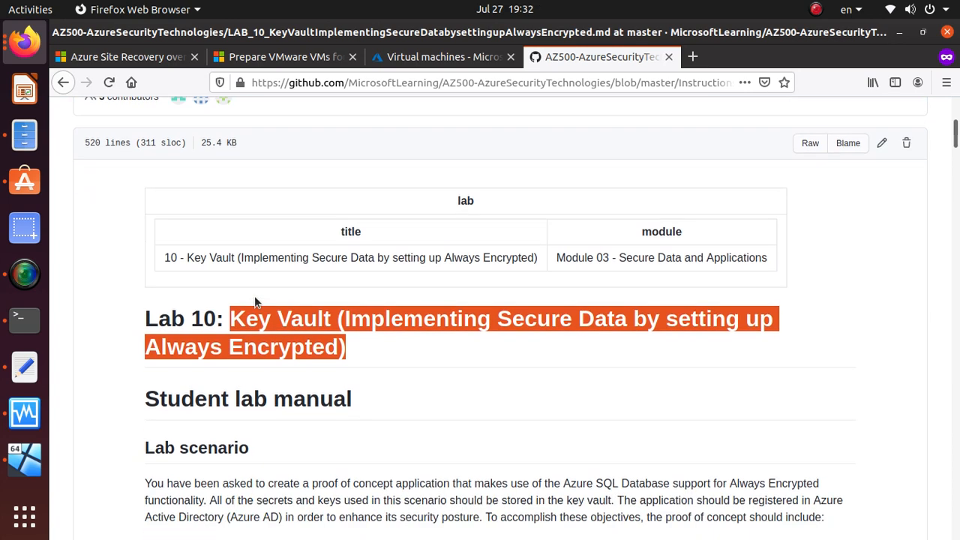
pyautogui.scroll(1, 532, 343)
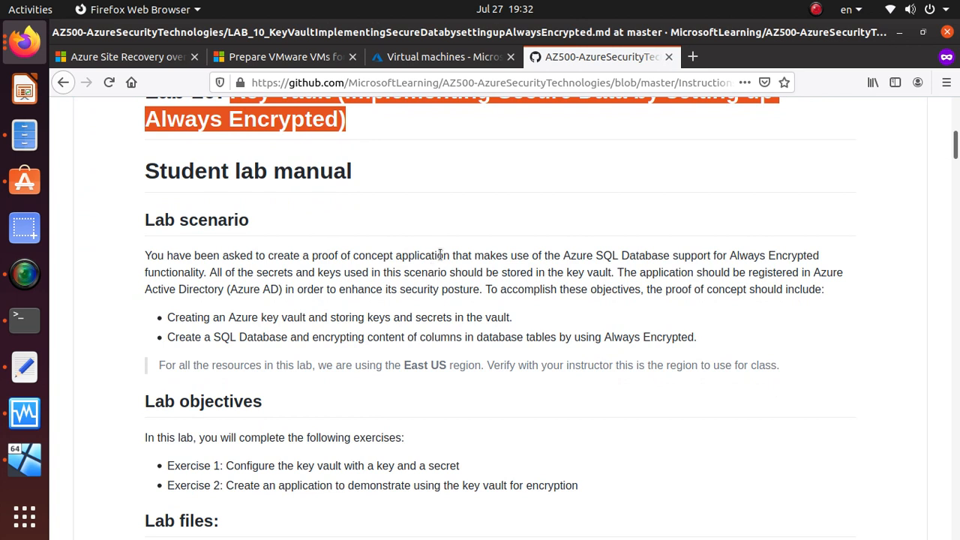
pyautogui.moveTo(350, 82); pyautogui.dragTo(437, 82)
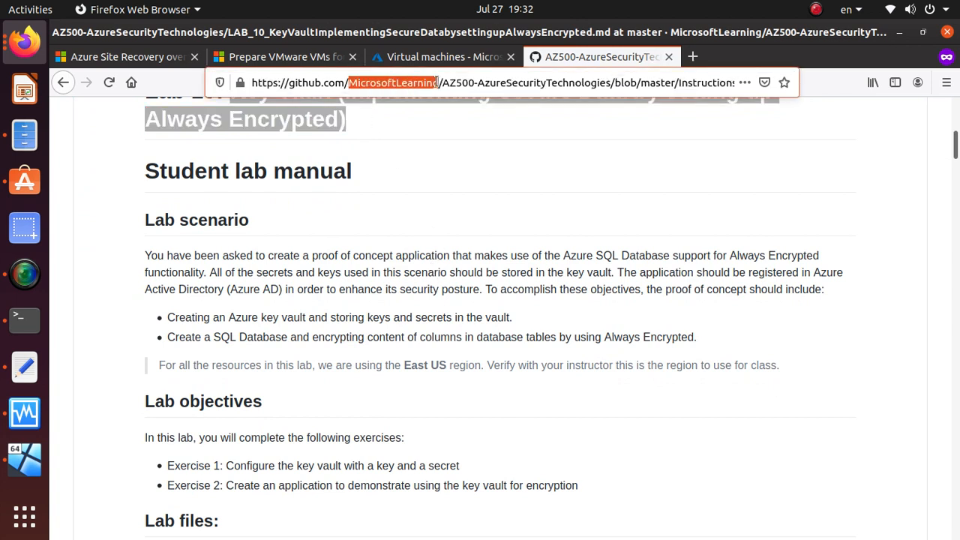
pyautogui.click(506, 182)
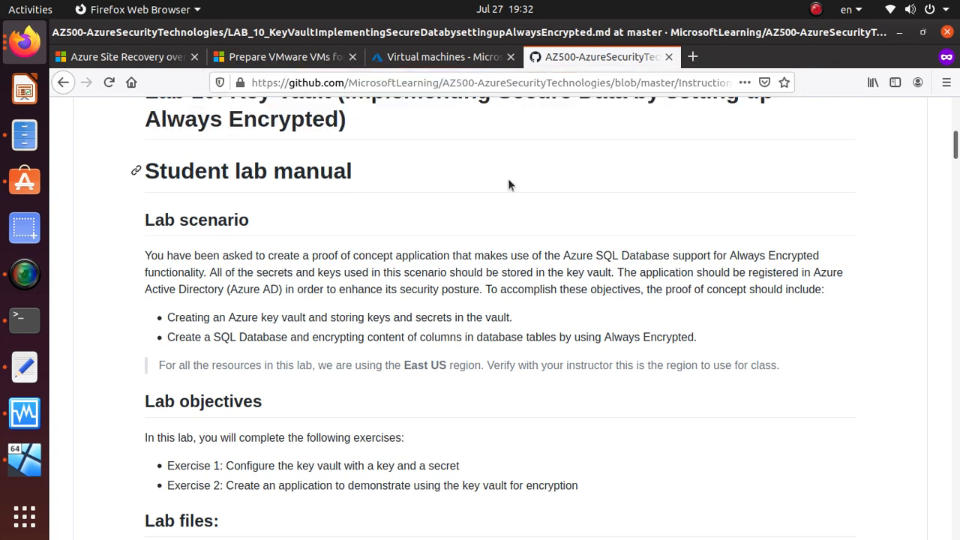
pyautogui.scroll(-2, 508, 179)
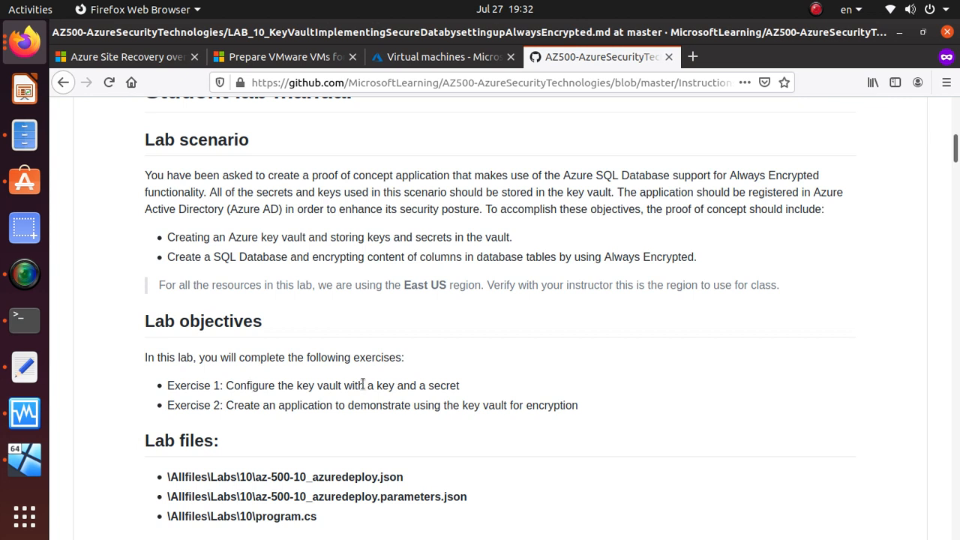
pyautogui.tripleClick(456, 386)
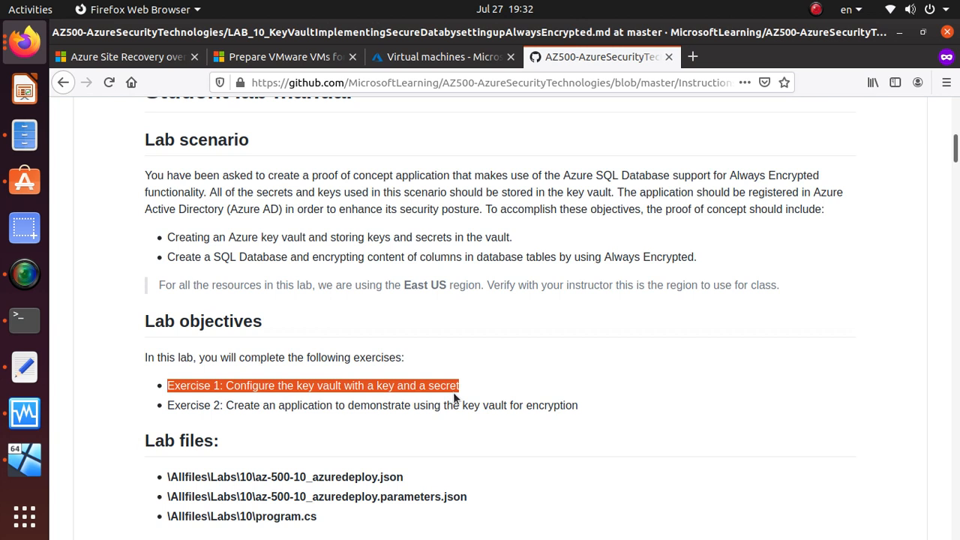
pyautogui.tripleClick(312, 407)
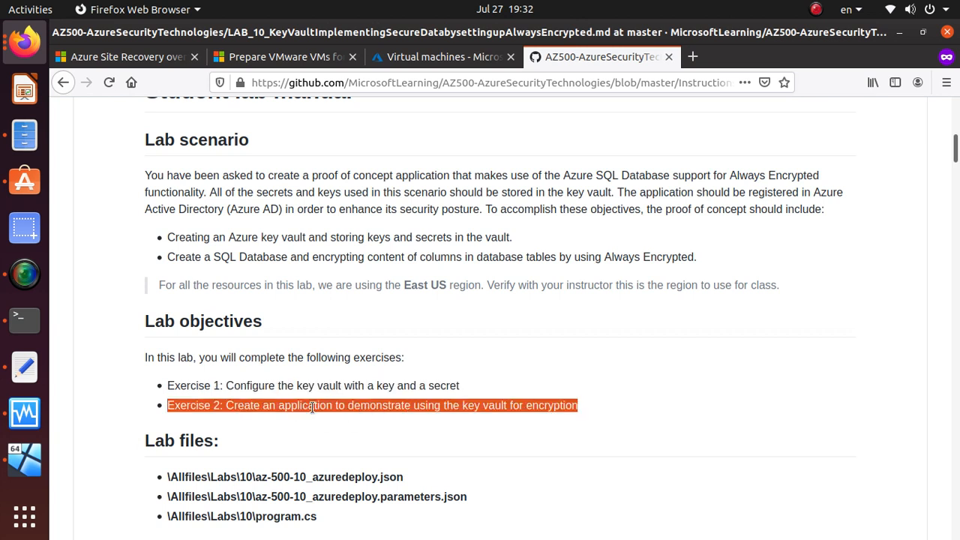
pyautogui.tripleClick(501, 408)
pyautogui.click(500, 408)
pyautogui.tripleClick(501, 408)
pyautogui.scroll(-2, 371, 400)
# Step: Select the Lab files paths, the 60-minute timing heading and the az-500-10_azuredeploy.json name
pyautogui.moveTo(308, 450); pyautogui.dragTo(162, 404)
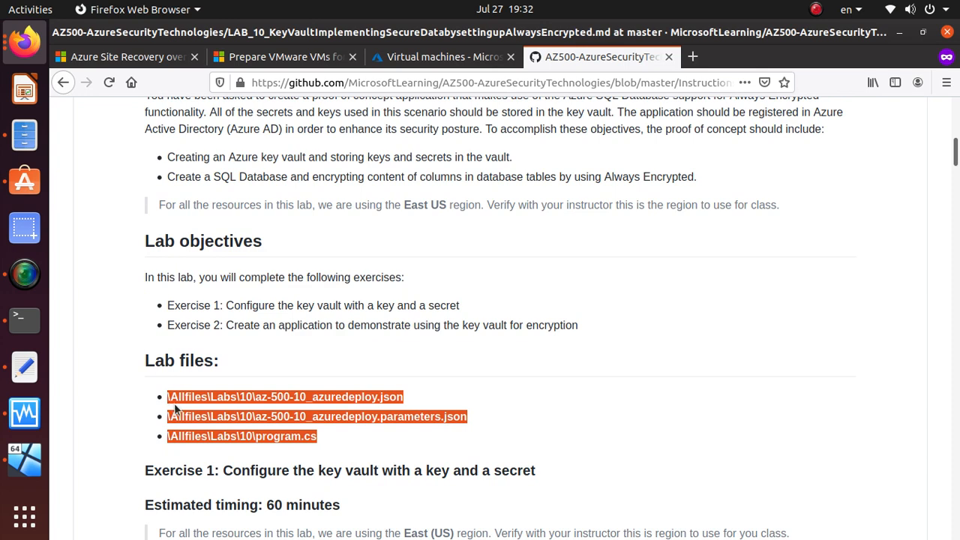
pyautogui.scroll(-4, 195, 420)
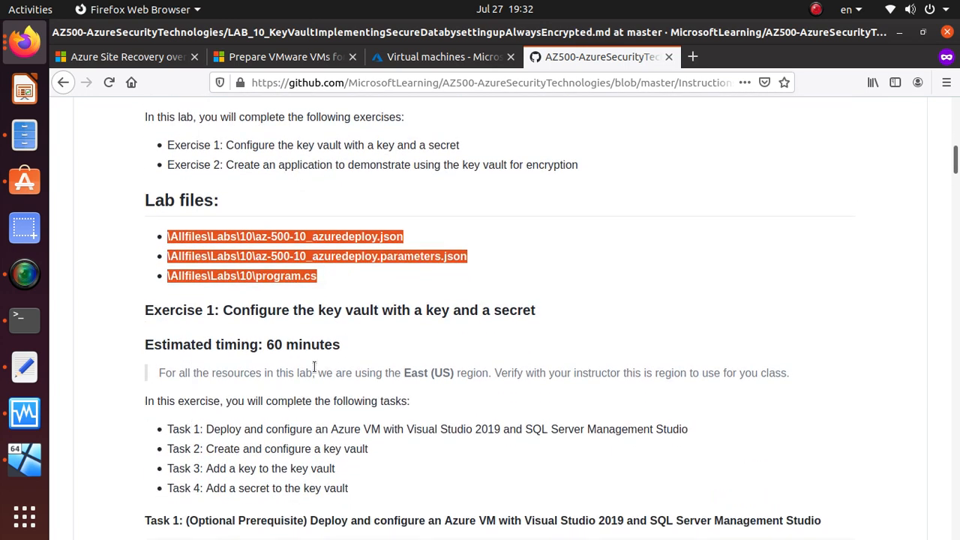
pyautogui.tripleClick(313, 346)
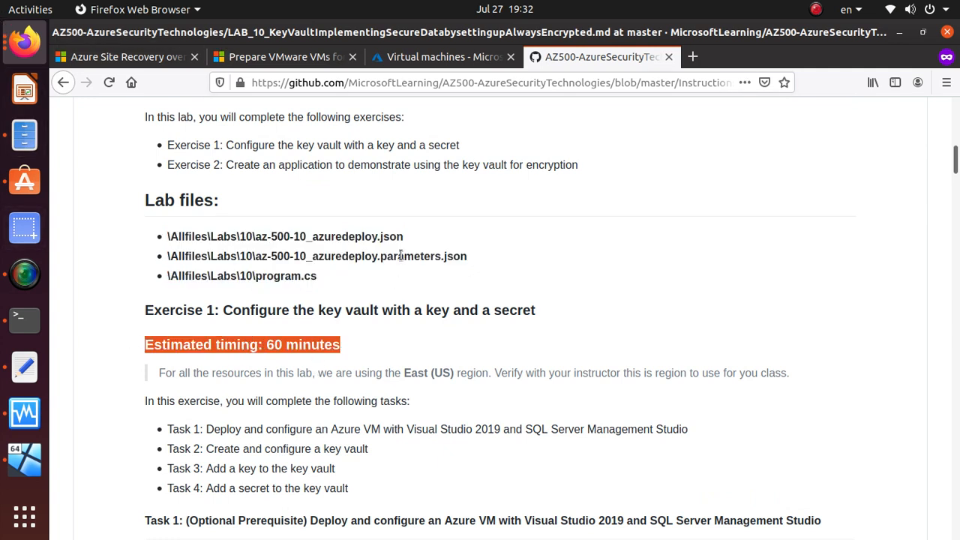
pyautogui.moveTo(404, 237); pyautogui.dragTo(264, 235)
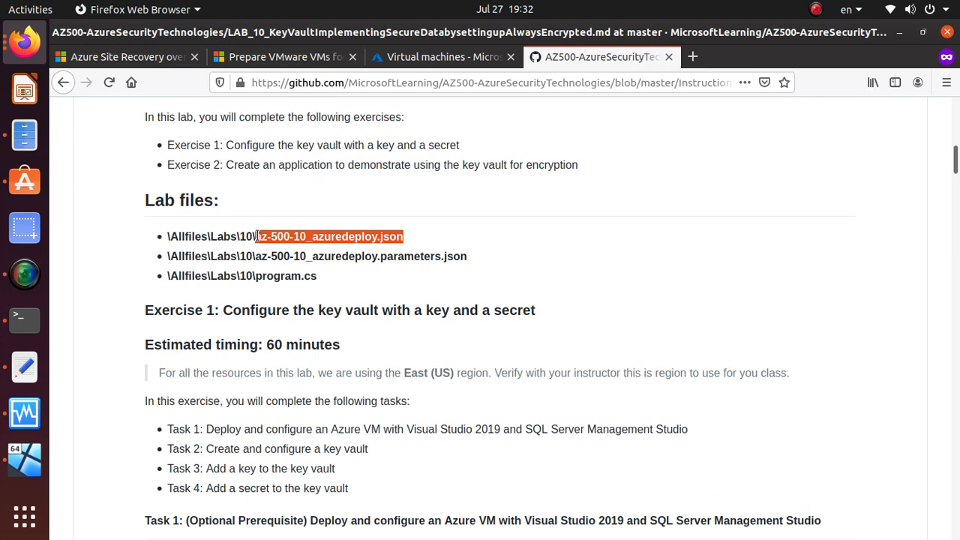
# Step: Clear the old notes in Untitled Document 3 and paste in the three Lab files paths
pyautogui.click(24, 375)
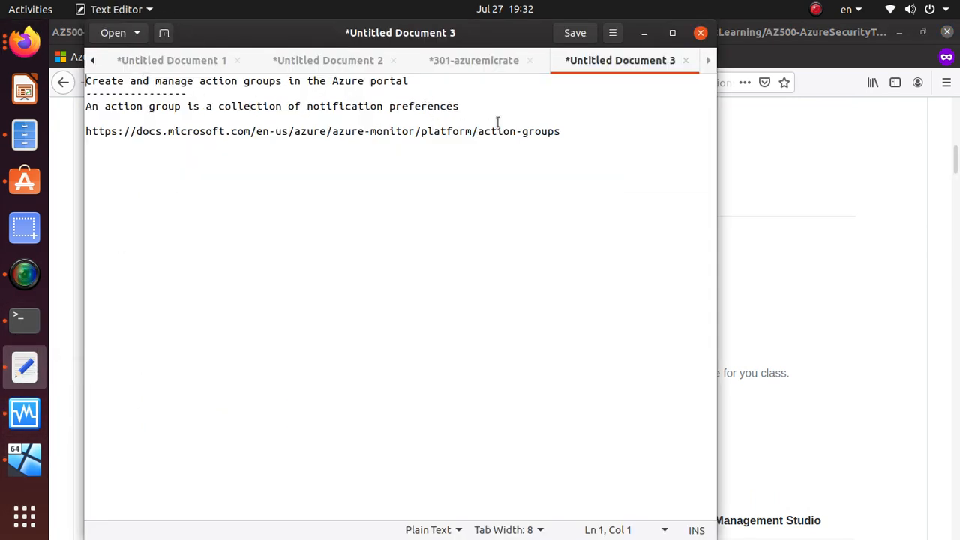
pyautogui.moveTo(595, 129); pyautogui.dragTo(69, 63)
pyautogui.press('BackSpace')
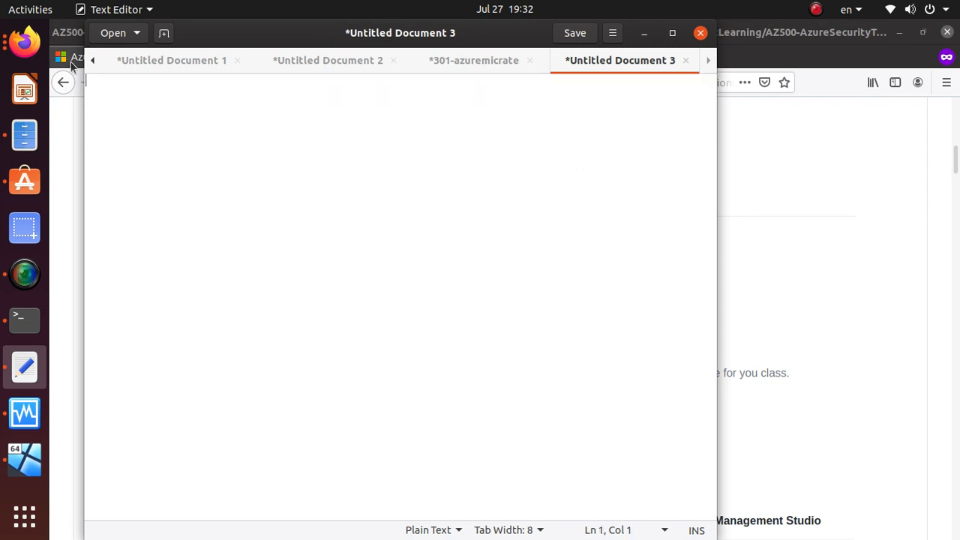
pyautogui.click(72, 66)
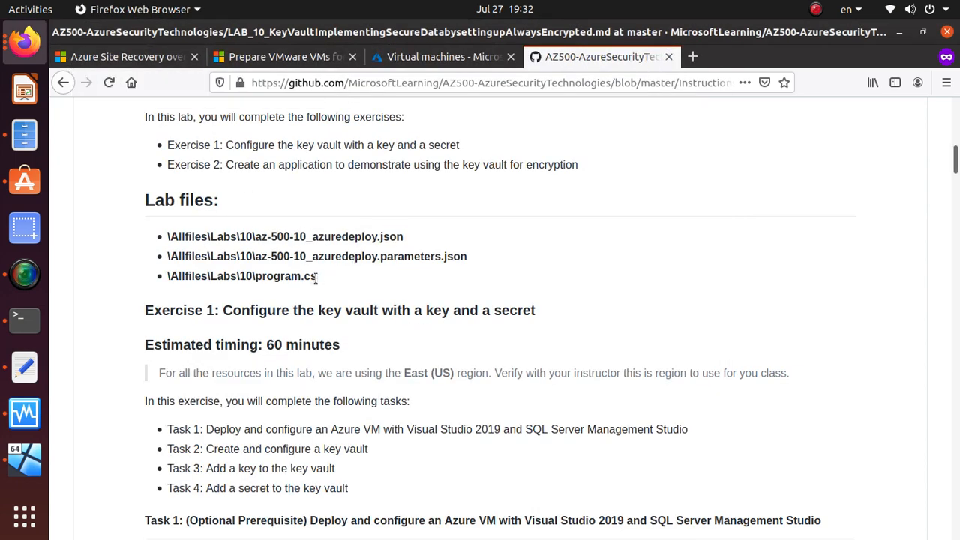
pyautogui.moveTo(330, 278); pyautogui.dragTo(159, 234)
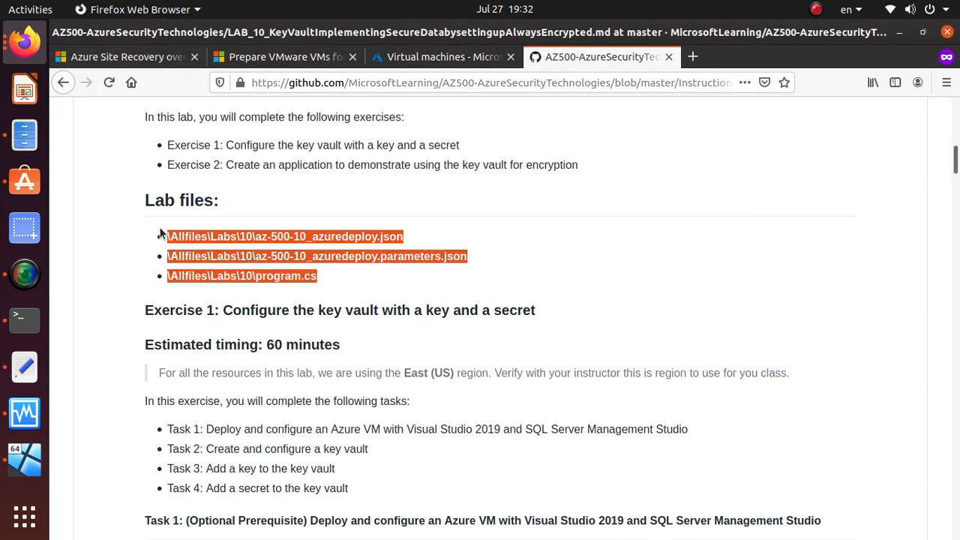
pyautogui.hotkey('ctrl', 'c')
pyautogui.hotkey('alt', 'Tab')
pyautogui.hotkey('ctrl', 'v')
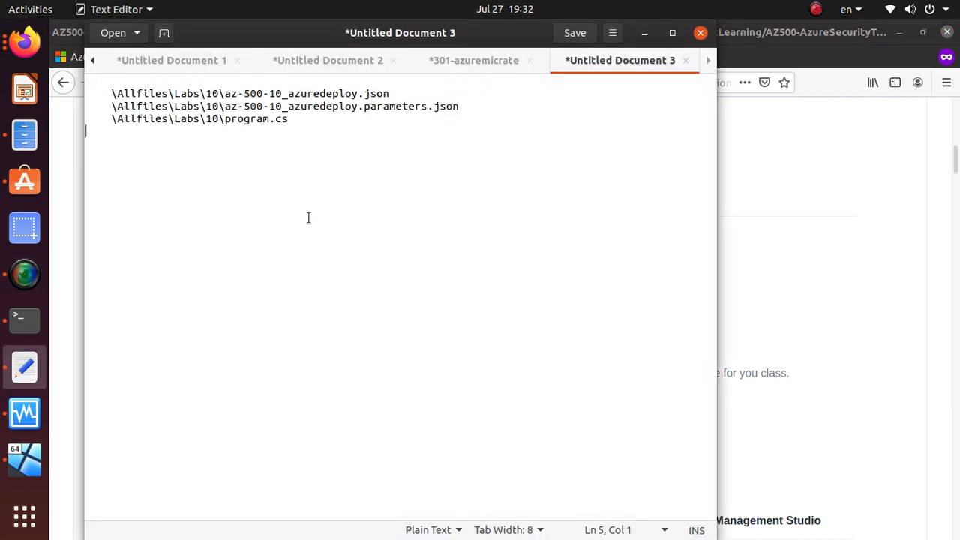
pyautogui.hotkey('alt', 'Tab')
# Step: Copy the Lab 10 heading and paste it on the first line above the file paths
pyautogui.scroll(10, 322, 211)
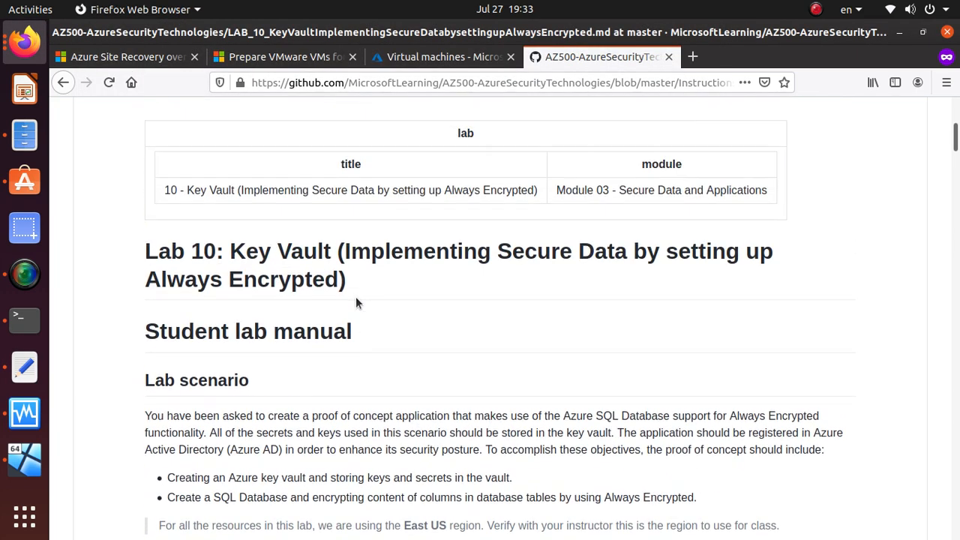
pyautogui.moveTo(346, 281); pyautogui.dragTo(133, 250)
pyautogui.rightClick(175, 256)
pyautogui.click(198, 267)
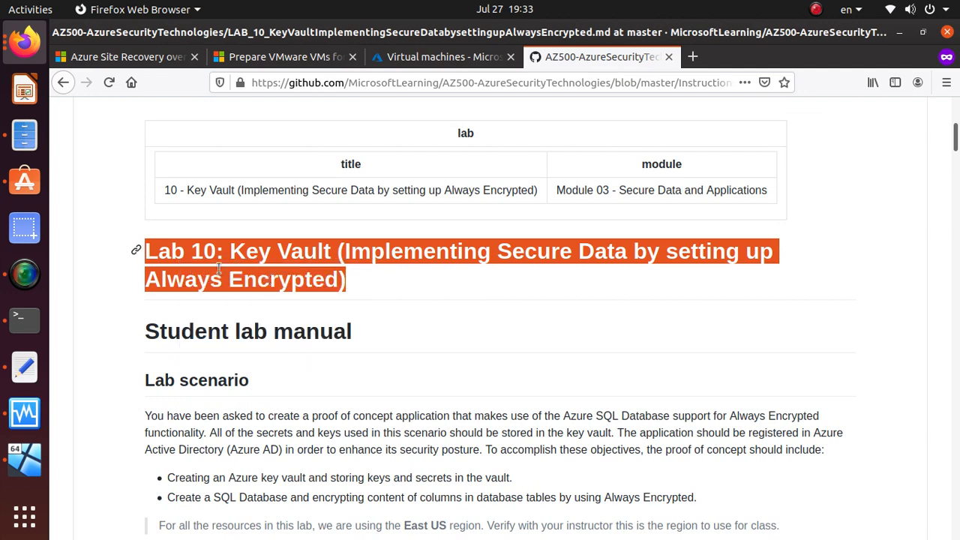
pyautogui.hotkey('alt', 'Tab')
pyautogui.hotkey('ctrl', 'Home')
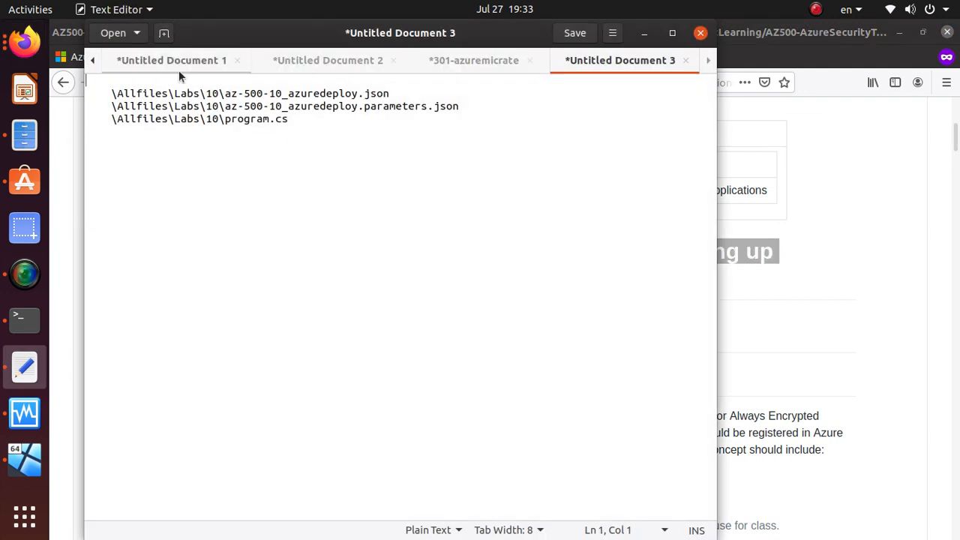
pyautogui.hotkey('ctrl', 'v')
pyautogui.press('Return')
pyautogui.hotkey('alt', 'Tab')
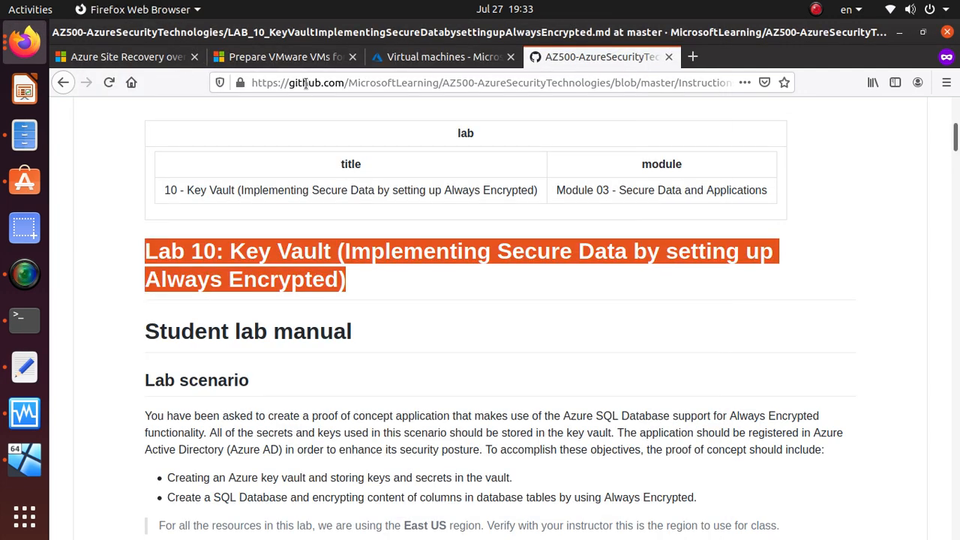
pyautogui.scroll(10, 357, 368)
# Step: Navigate from the repository main page to the Allfiles/Labs/10 folder
pyautogui.scroll(-2, 356, 368)
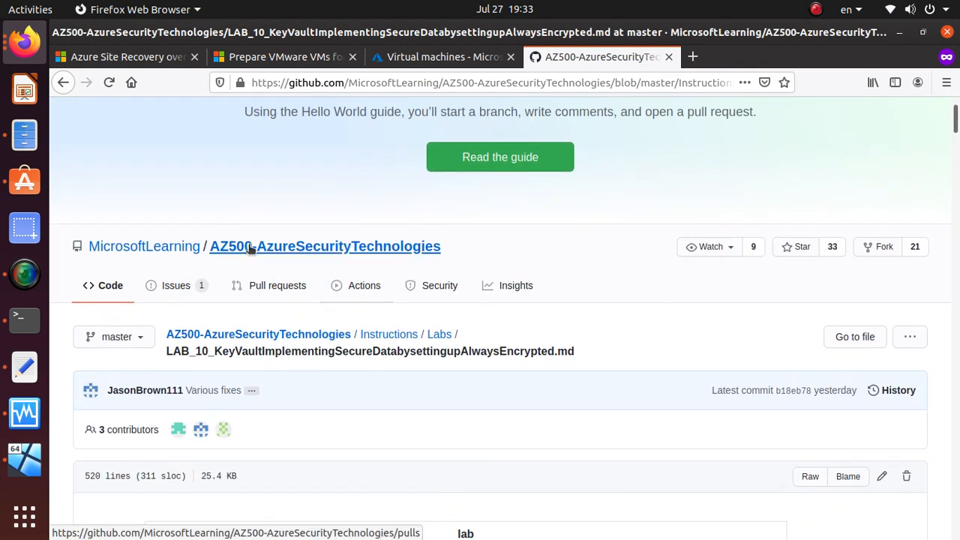
pyautogui.click(330, 337)
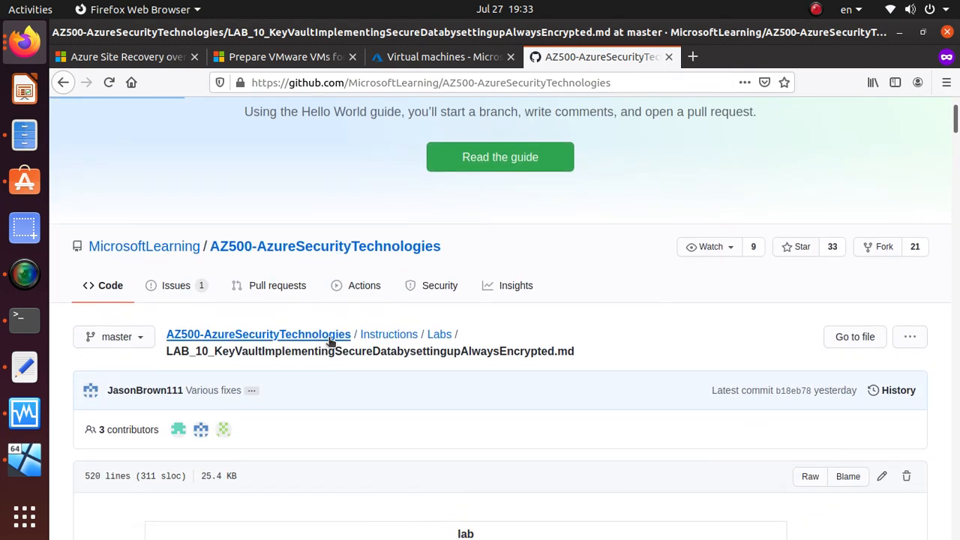
pyautogui.scroll(-4, 269, 337)
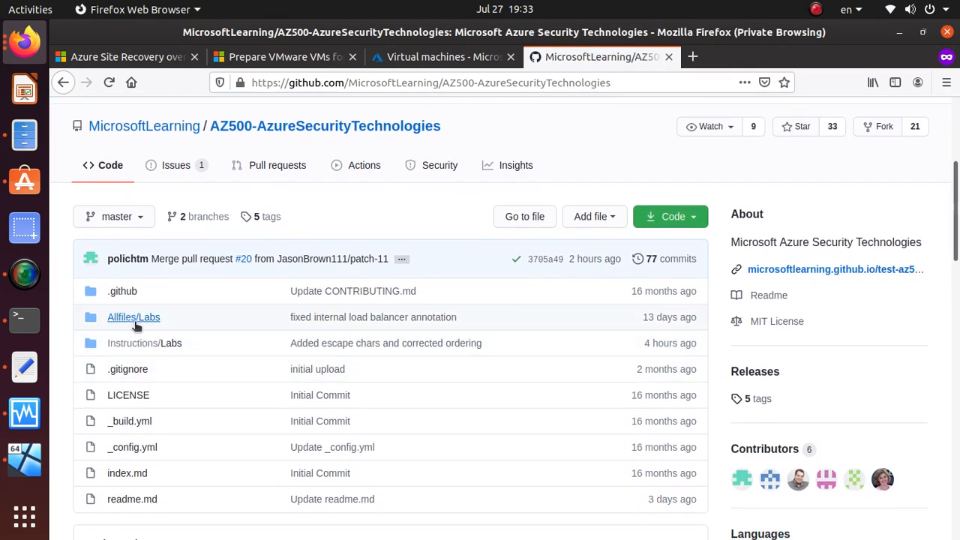
pyautogui.click(144, 321)
pyautogui.scroll(-7, 143, 322)
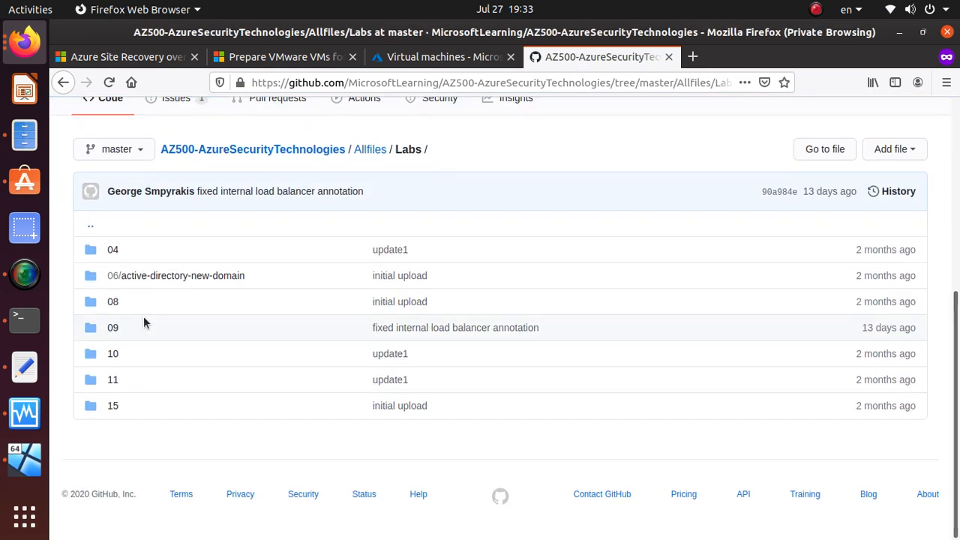
pyautogui.click(113, 355)
pyautogui.scroll(-5, 243, 322)
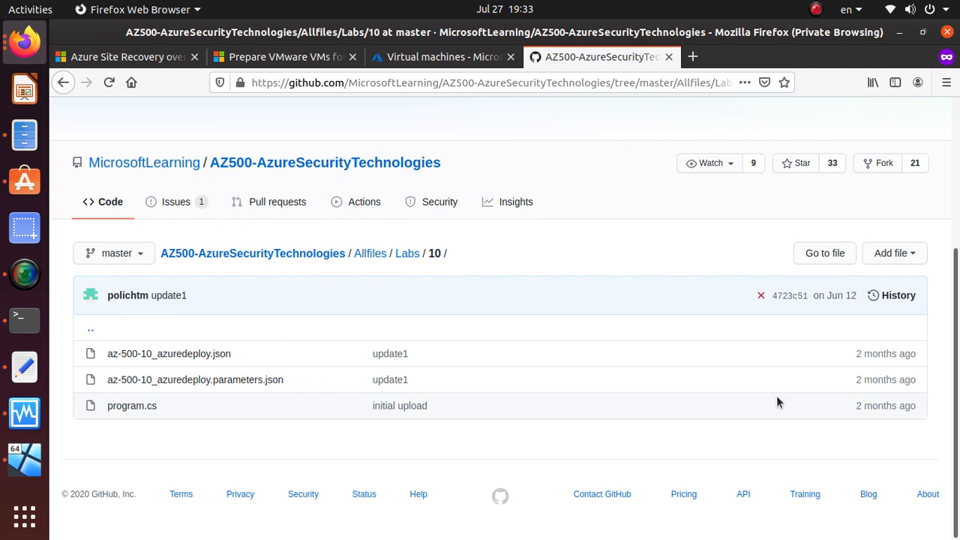
# Step: Save the raw az-500-10_azuredeploy.json into ax500x and return to the Labs/10 listing
pyautogui.click(225, 354)
pyautogui.scroll(-5, 216, 353)
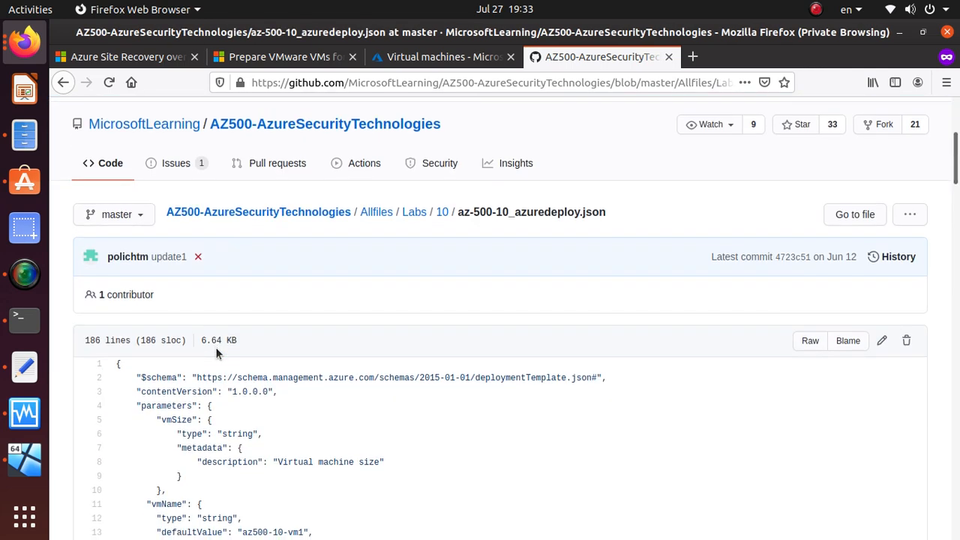
pyautogui.click(810, 263)
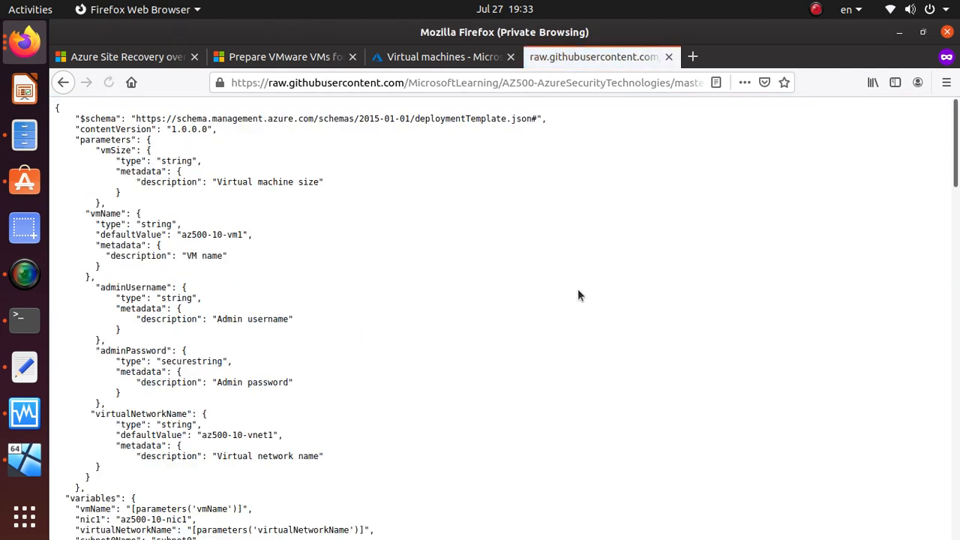
pyautogui.rightClick(582, 287)
pyautogui.click(676, 323)
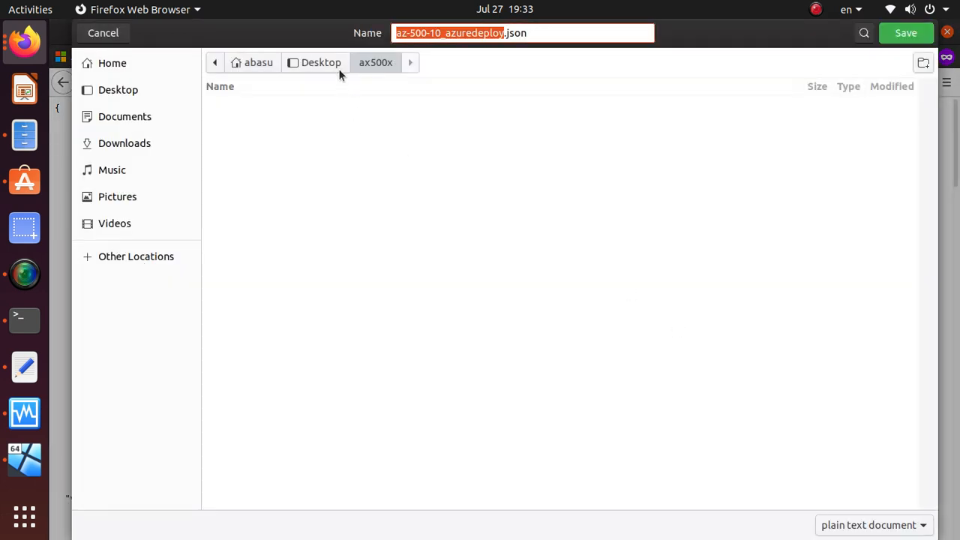
pyautogui.click(906, 34)
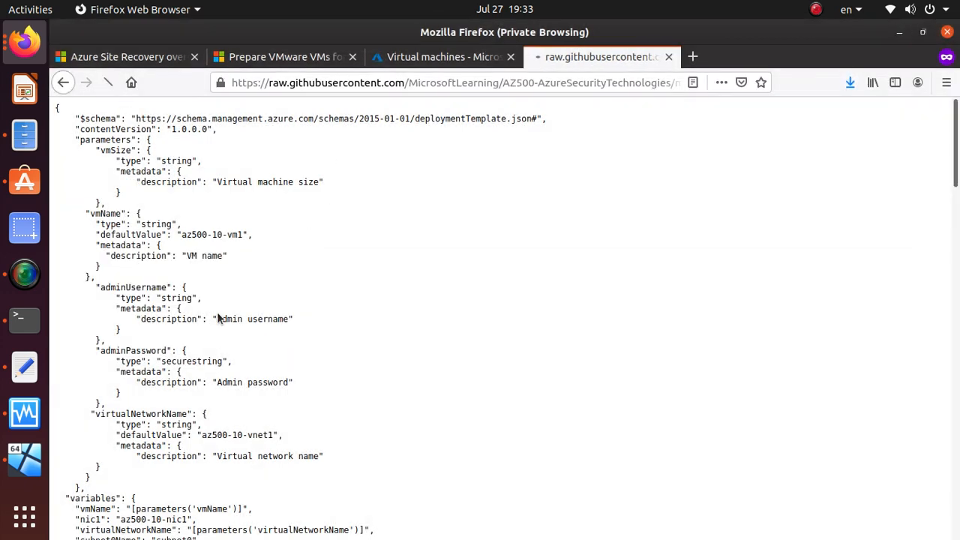
pyautogui.hotkey('alt', 'Left')
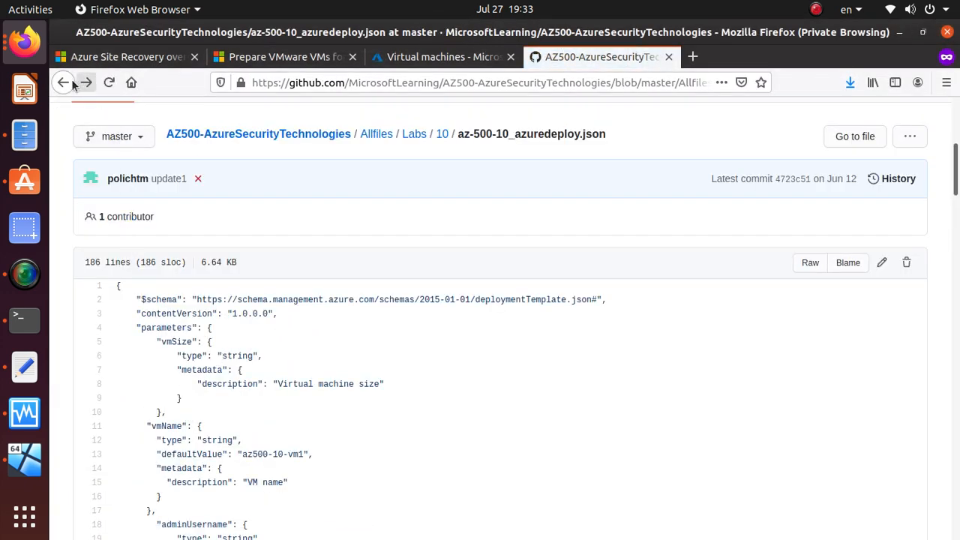
pyautogui.click(65, 84)
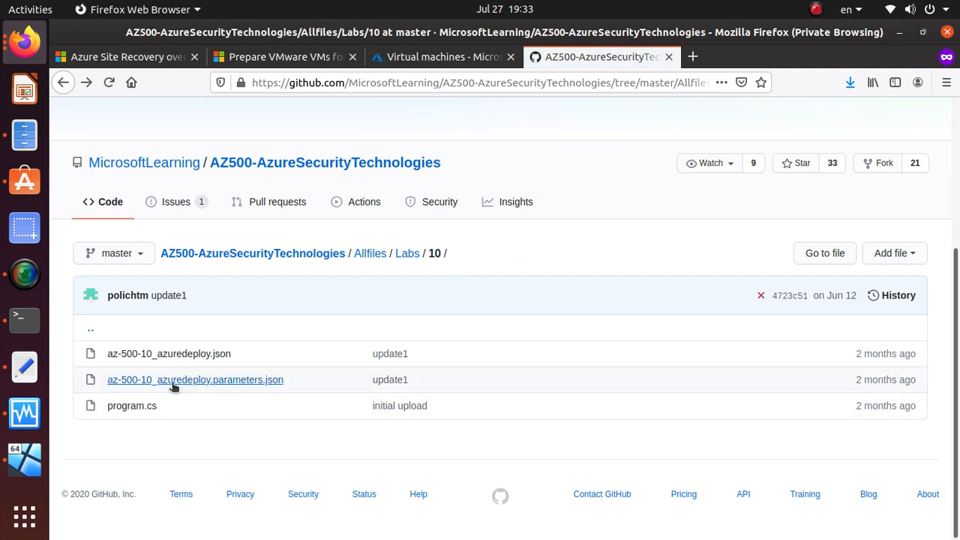
# Step: Save the raw az-500-10_azuredeploy.parameters.json into ax500x and head back to Labs/10
pyautogui.click(174, 381)
pyautogui.scroll(-5, 828, 304)
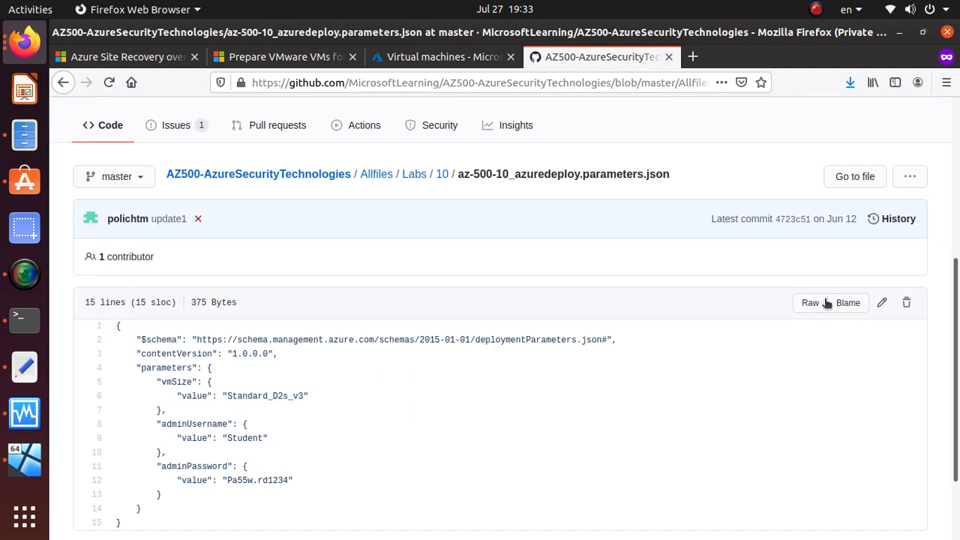
pyautogui.click(810, 302)
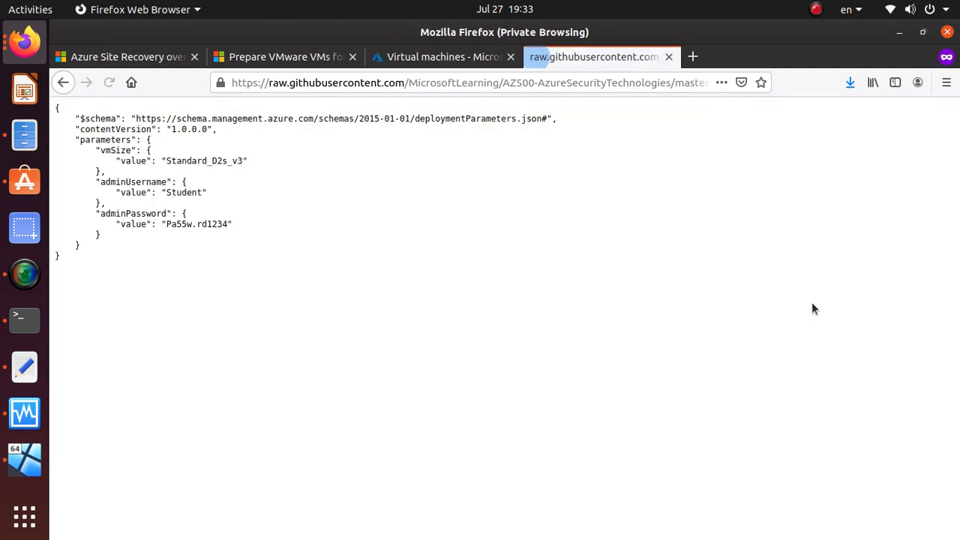
pyautogui.rightClick(422, 177)
pyautogui.click(492, 216)
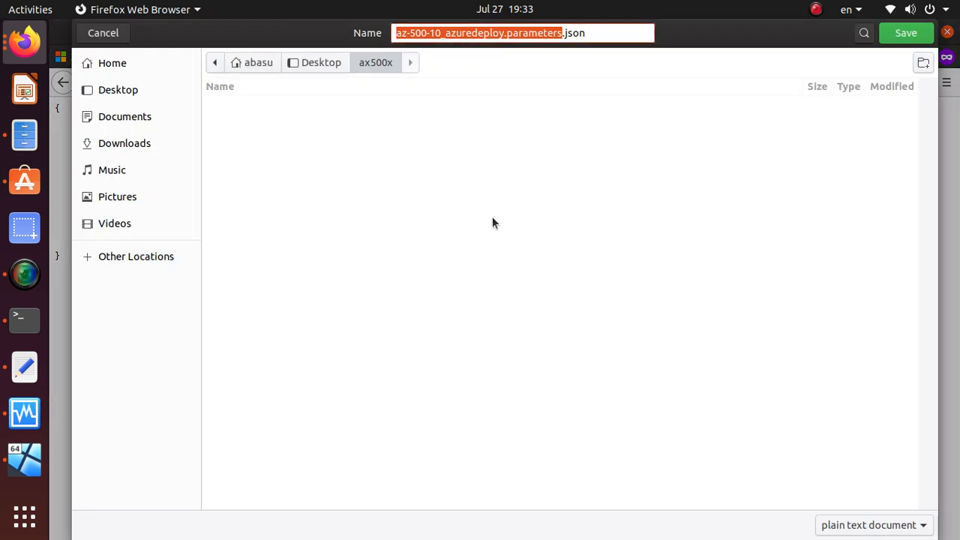
pyautogui.click(929, 37)
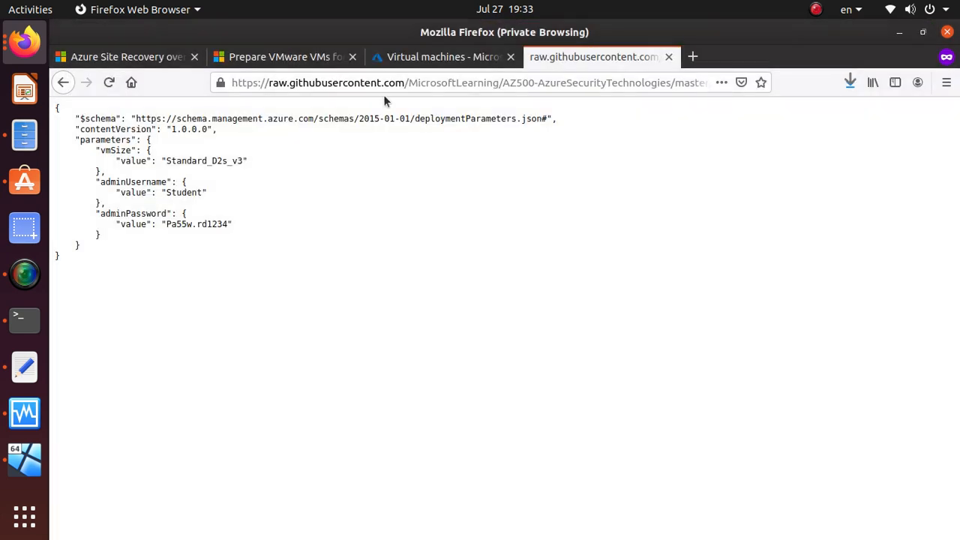
pyautogui.click(62, 82)
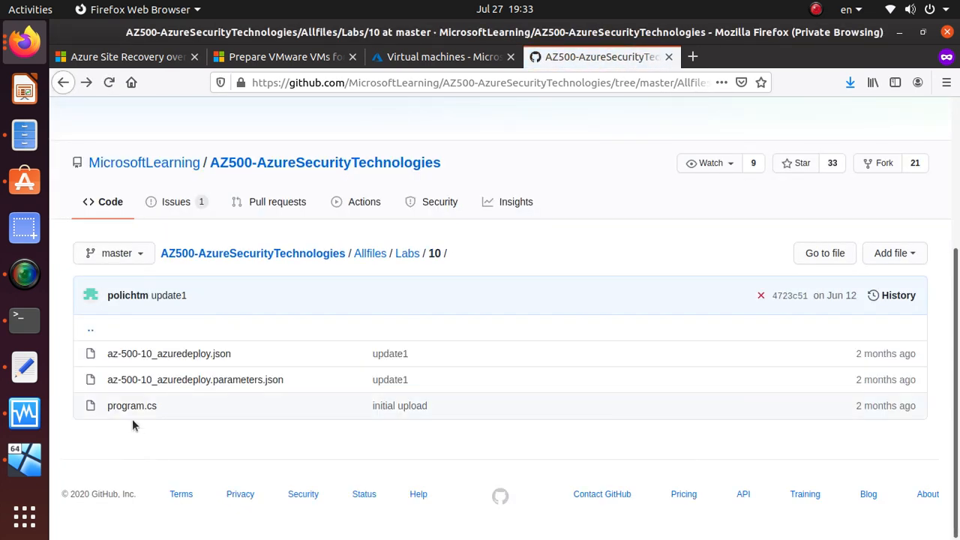
# Step: Open program.cs from the Labs/10 folder and scroll through its code
pyautogui.click(133, 408)
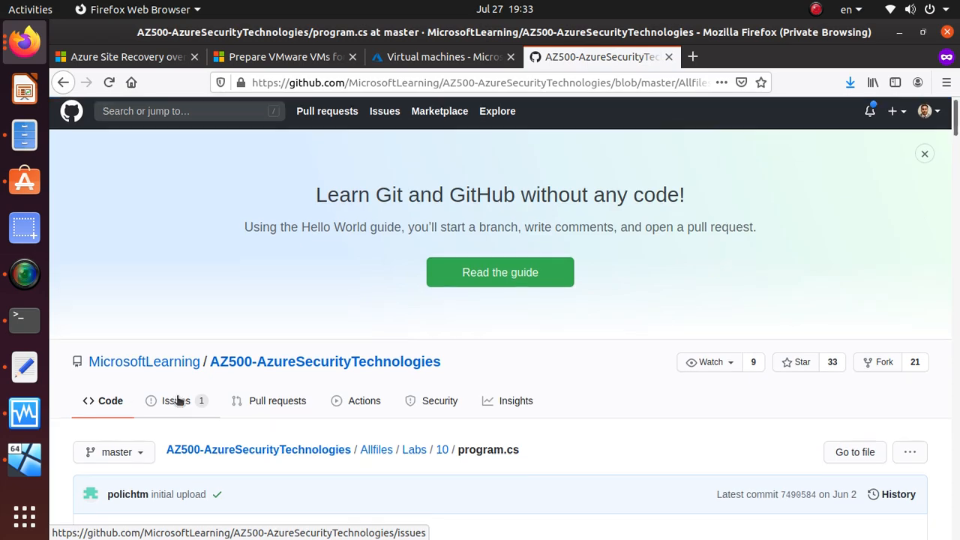
pyautogui.scroll(-4, 195, 395)
pyautogui.scroll(-3, 183, 390)
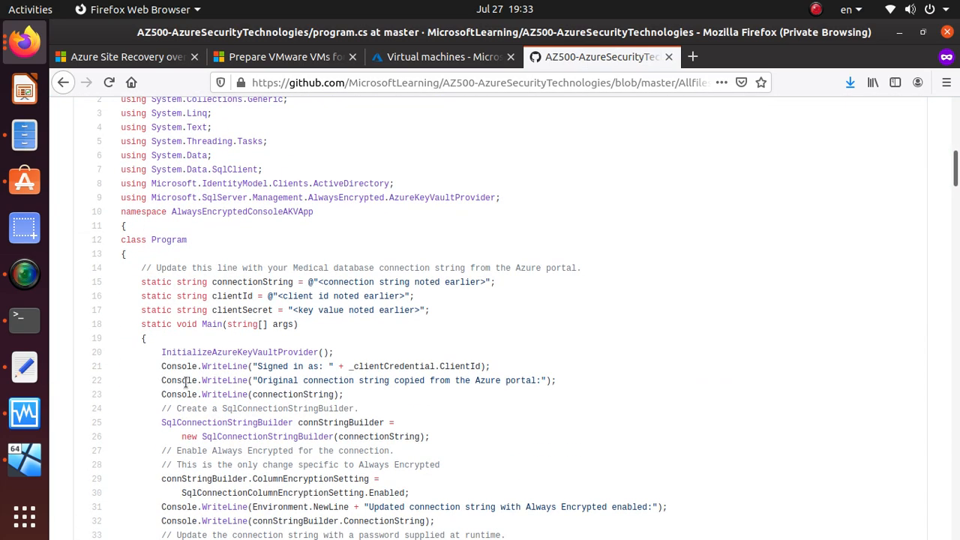
pyautogui.scroll(-15, 185, 383)
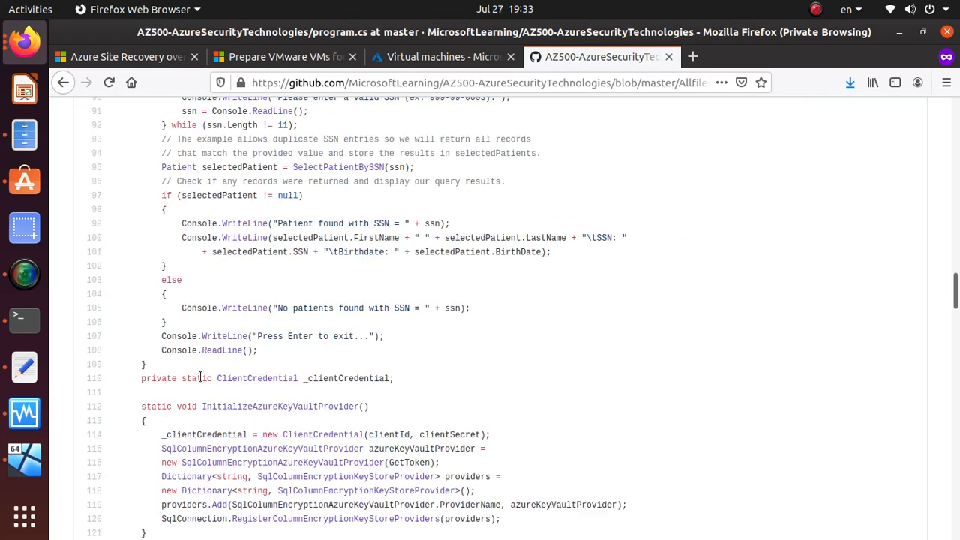
pyautogui.scroll(-20, 201, 378)
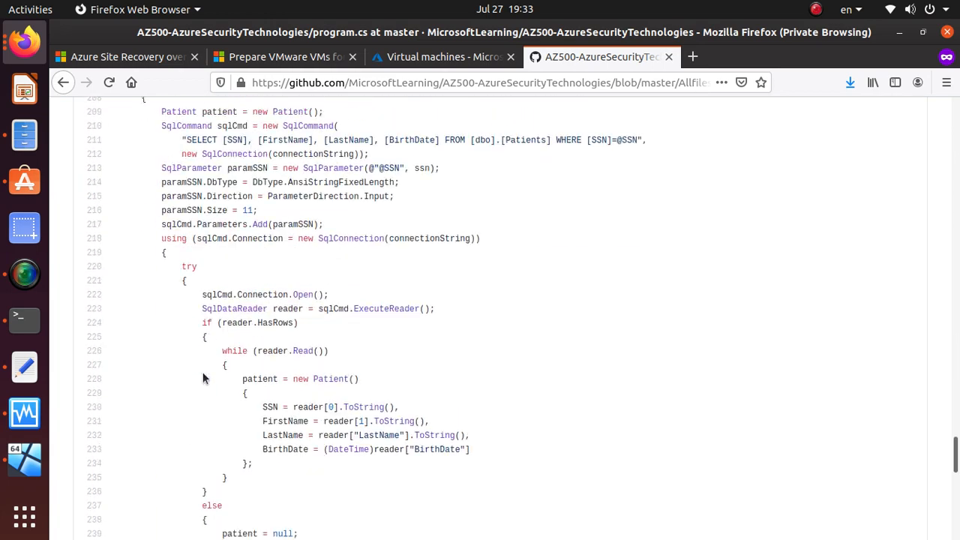
pyautogui.scroll(-10, 204, 375)
pyautogui.scroll(6, 422, 167)
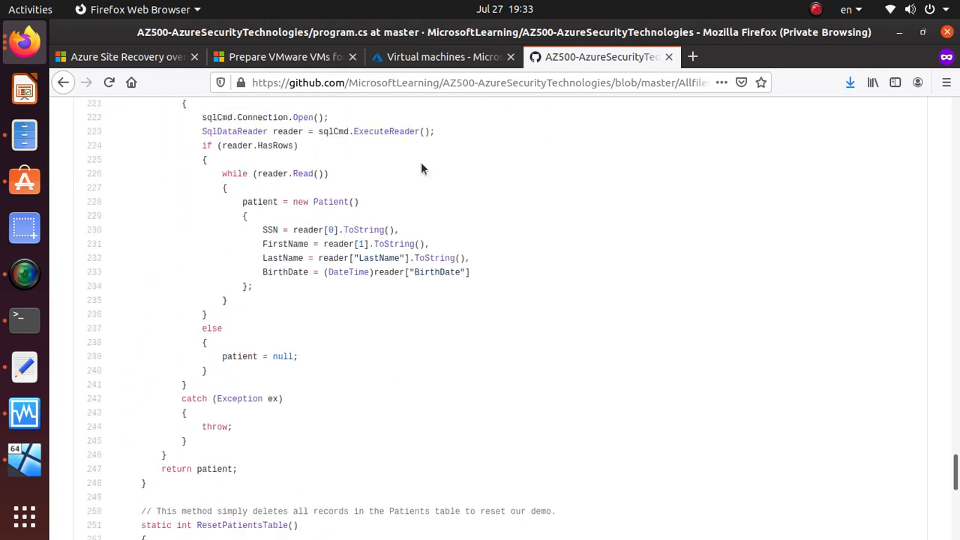
# Step: Save the program.cs page into the ax500x folder and scroll back to the top
pyautogui.rightClick(484, 212)
pyautogui.click(553, 247)
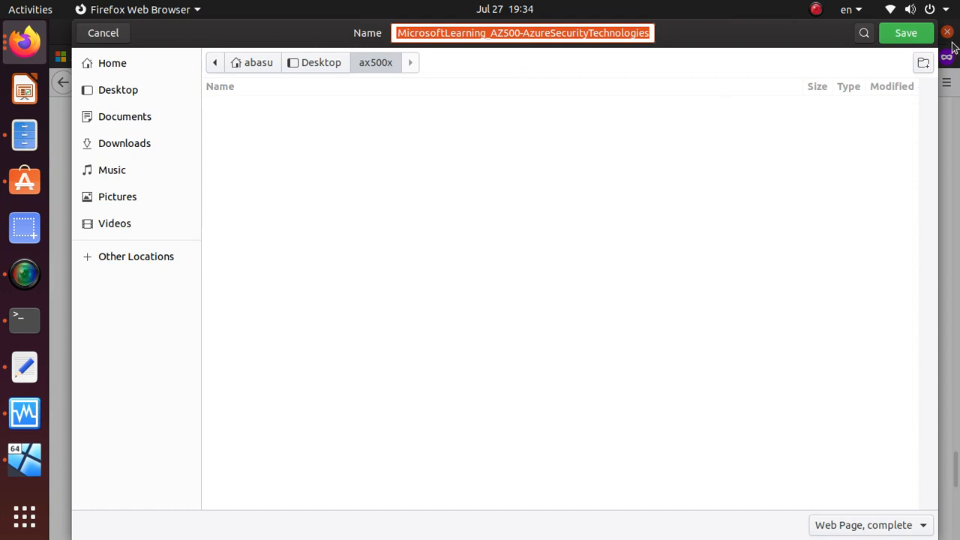
pyautogui.press('Return')
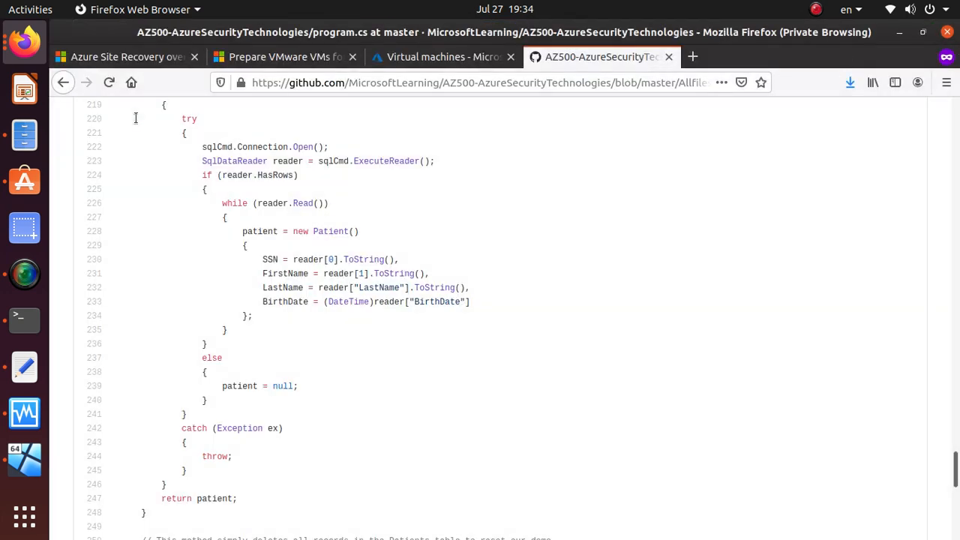
pyautogui.scroll(10, 135, 118)
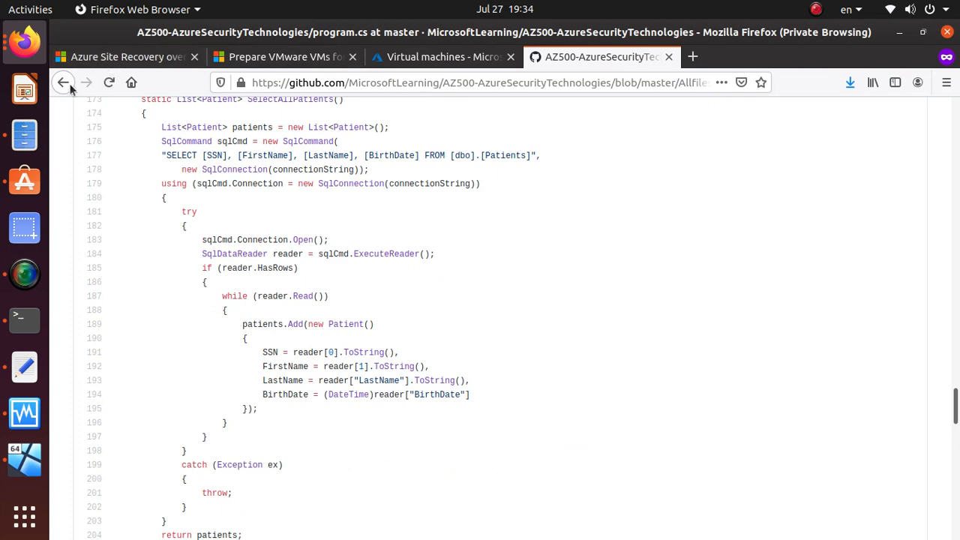
pyautogui.scroll(6, 518, 318)
pyautogui.moveTo(958, 305); pyautogui.dragTo(956, 109)
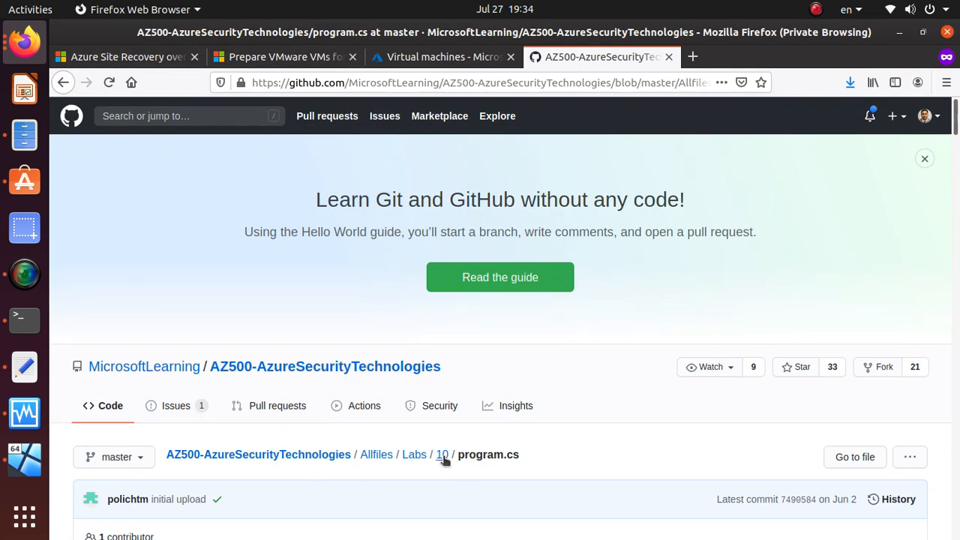
# Step: Go from the repository root into Instructions/Labs and open the Lab 10 Key Vault instructions
pyautogui.click(290, 456)
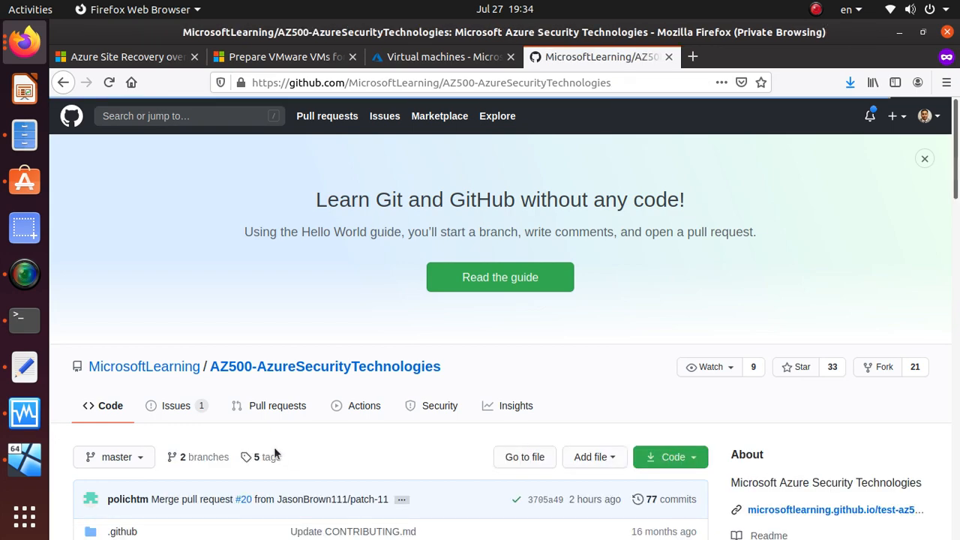
pyautogui.scroll(-5, 274, 450)
pyautogui.click(159, 304)
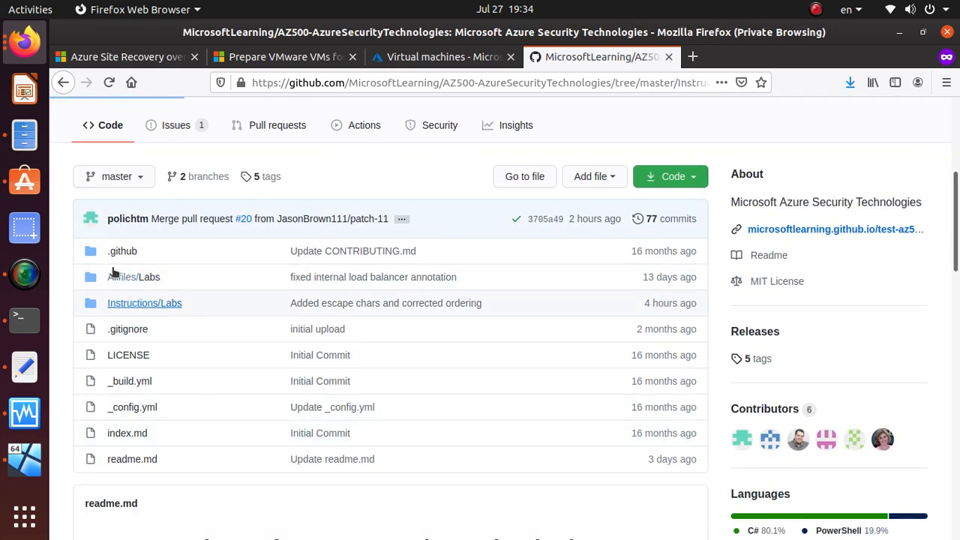
pyautogui.scroll(-10, 208, 300)
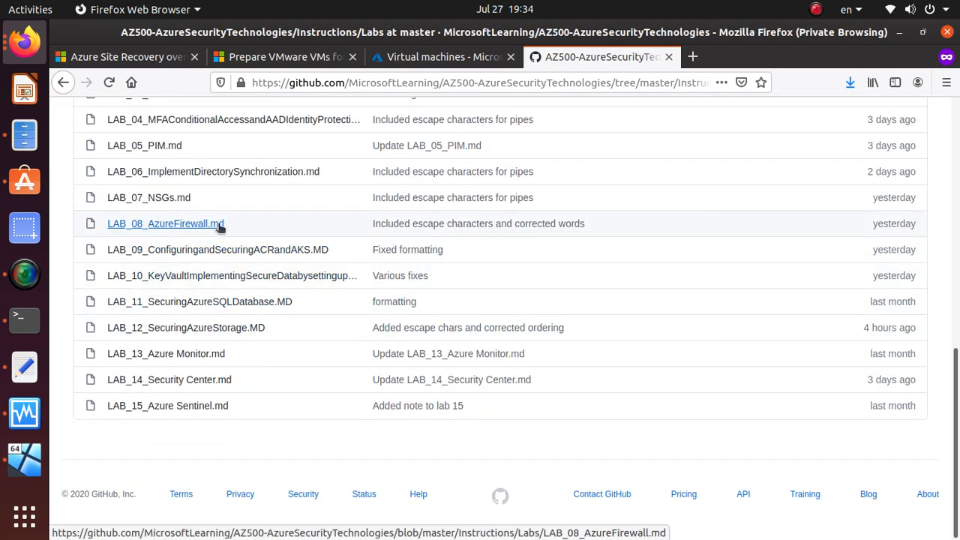
pyautogui.click(231, 277)
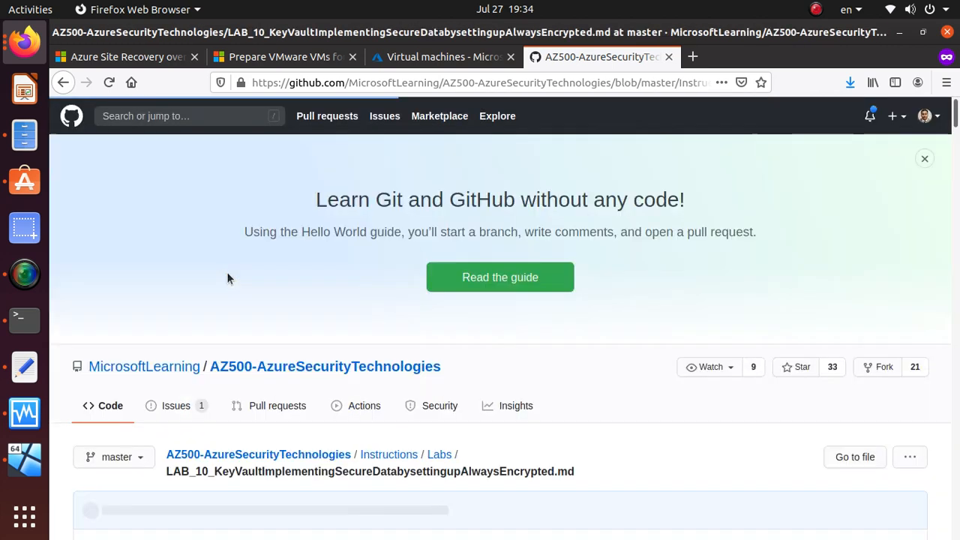
# Step: Scroll to Exercise 1 and copy its four task lines
pyautogui.scroll(-5, 508, 301)
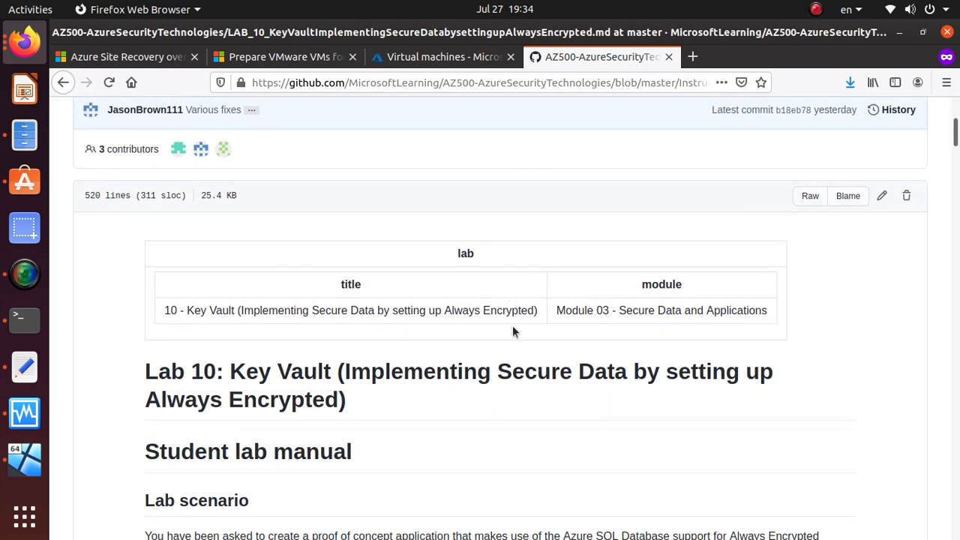
pyautogui.scroll(-10, 512, 325)
pyautogui.scroll(-3, 405, 409)
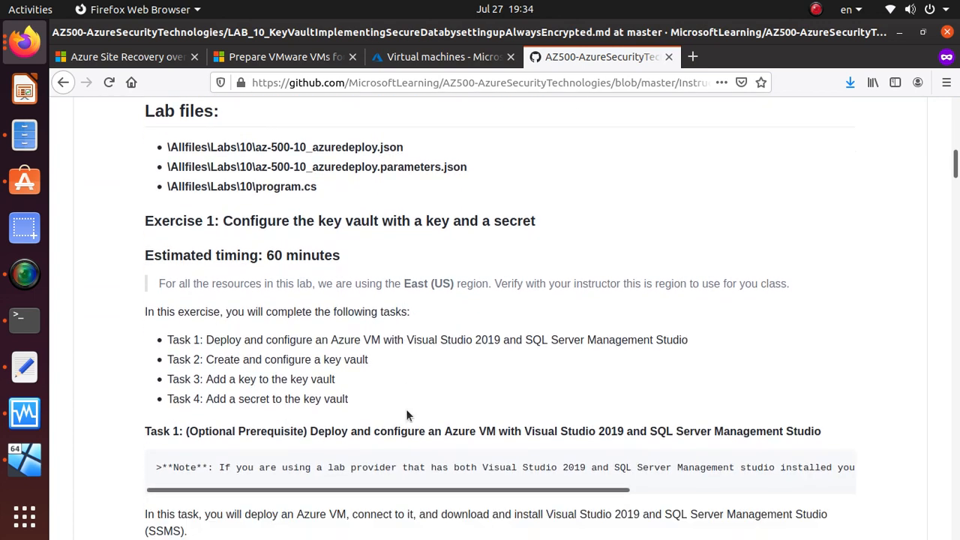
pyautogui.moveTo(365, 374); pyautogui.dragTo(142, 308)
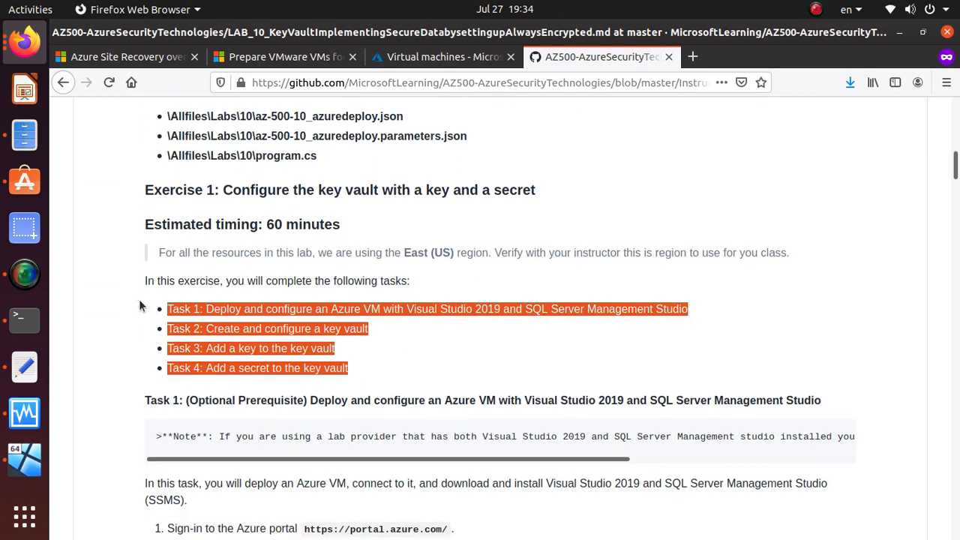
pyautogui.rightClick(203, 317)
pyautogui.click(225, 326)
# Step: Paste the four Exercise 1 tasks into the notes and delete the three file path lines
pyautogui.hotkey('alt', 'Tab')
pyautogui.click(365, 150)
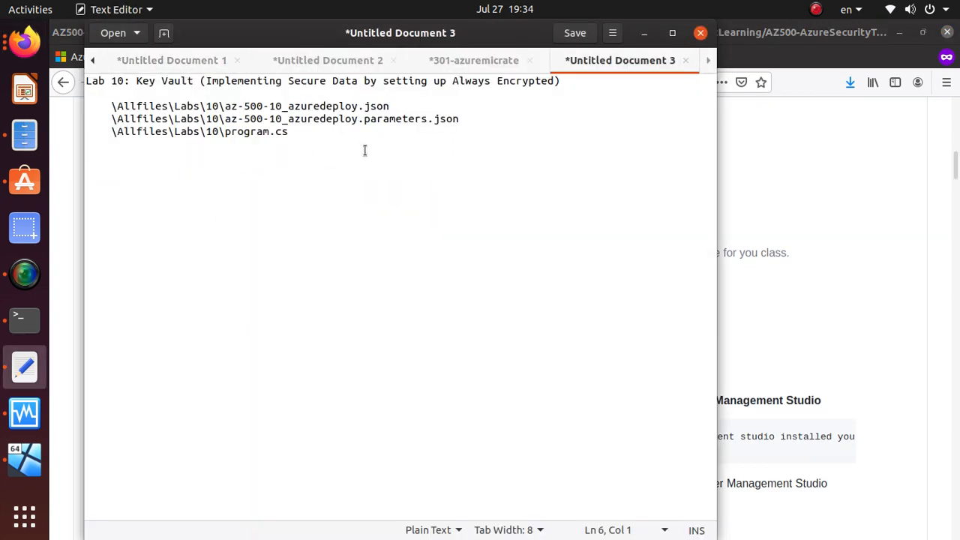
pyautogui.hotkey('ctrl', 'v')
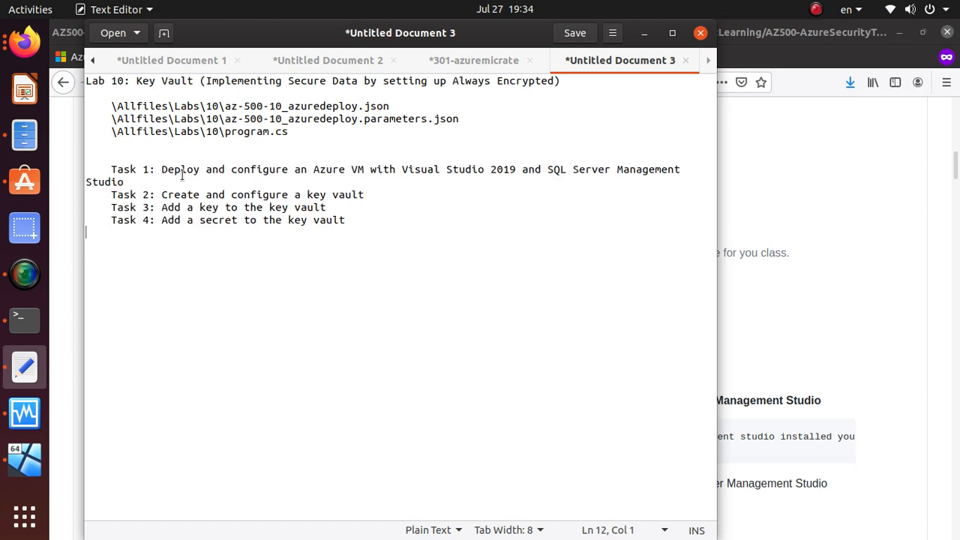
pyautogui.moveTo(345, 135); pyautogui.dragTo(88, 100)
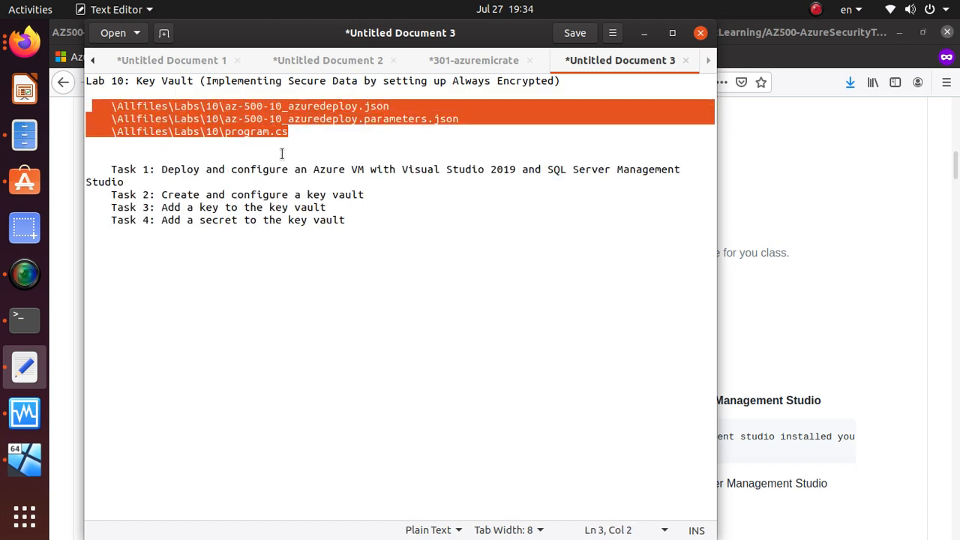
pyautogui.press('Delete')
pyautogui.press('Delete')
pyautogui.press('Delete')
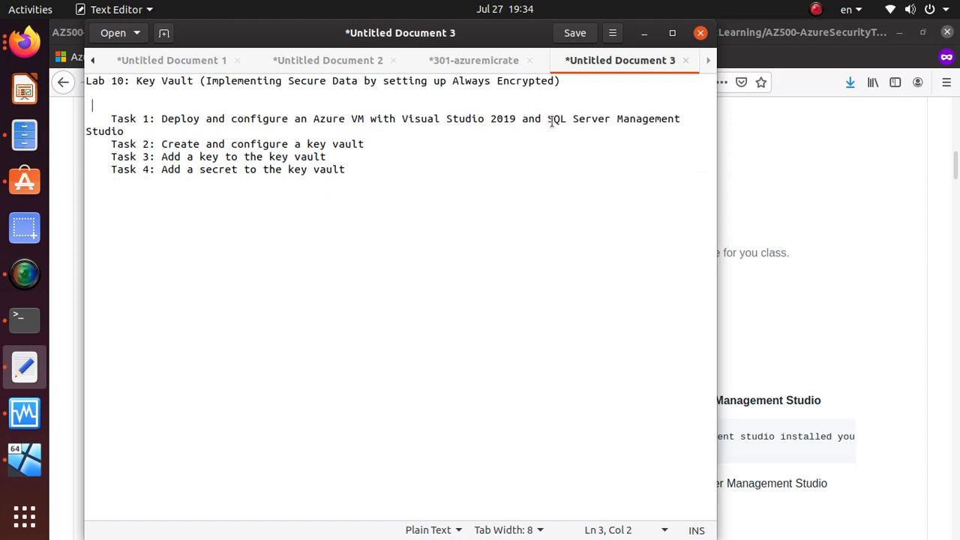
# Step: Highlight the Task 1 through Task 4 lines in the notes, then return to the browser
pyautogui.moveTo(548, 120); pyautogui.dragTo(697, 117)
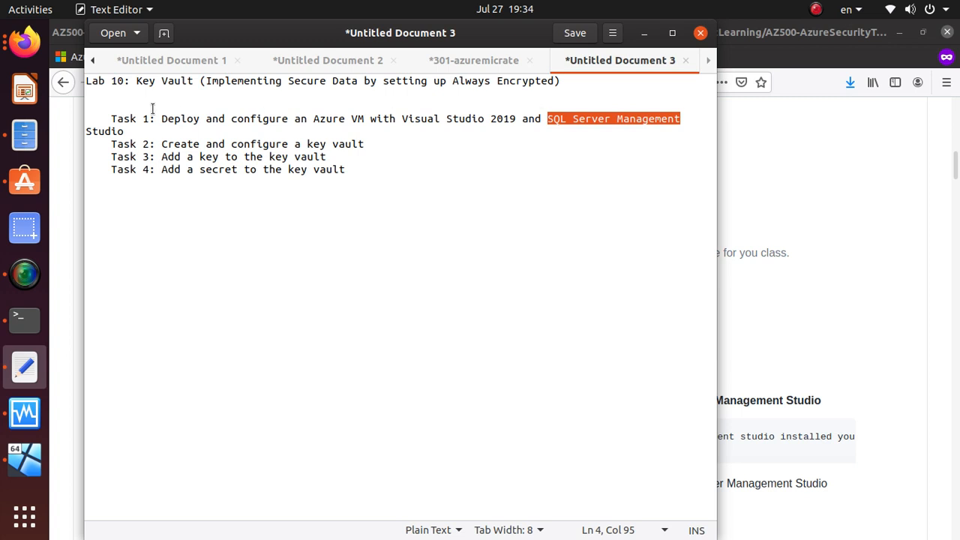
pyautogui.moveTo(165, 149); pyautogui.dragTo(379, 146)
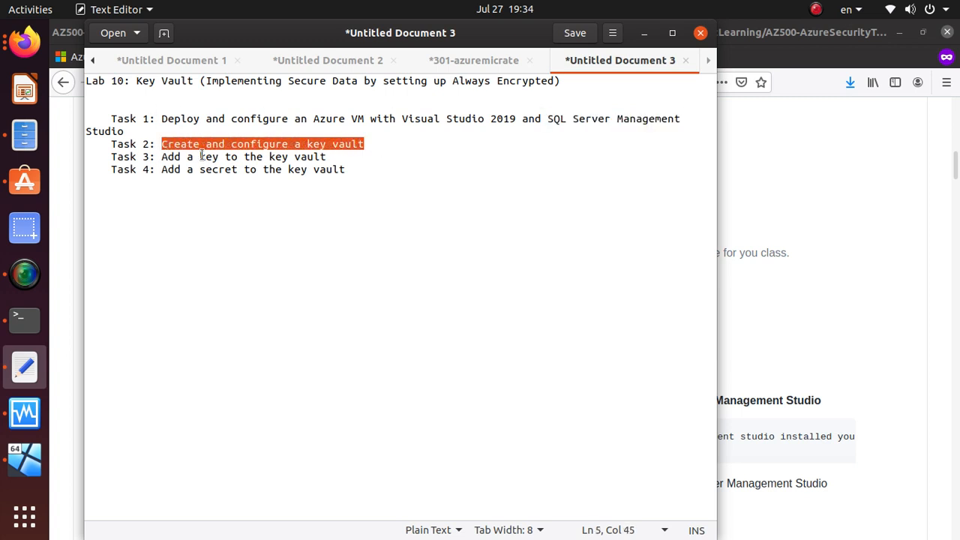
pyautogui.moveTo(164, 156); pyautogui.dragTo(361, 159)
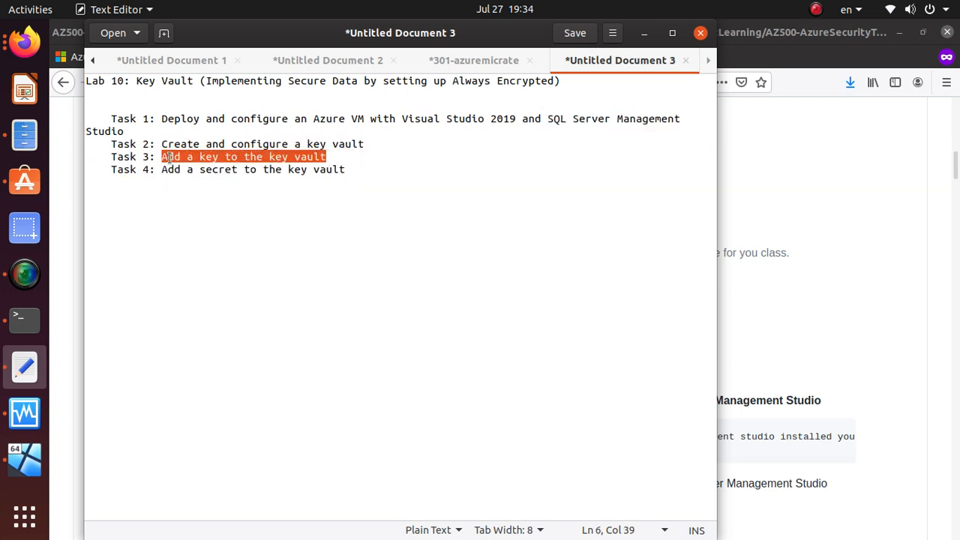
pyautogui.moveTo(156, 169); pyautogui.dragTo(351, 170)
pyautogui.hotkey('alt', 'Tab')
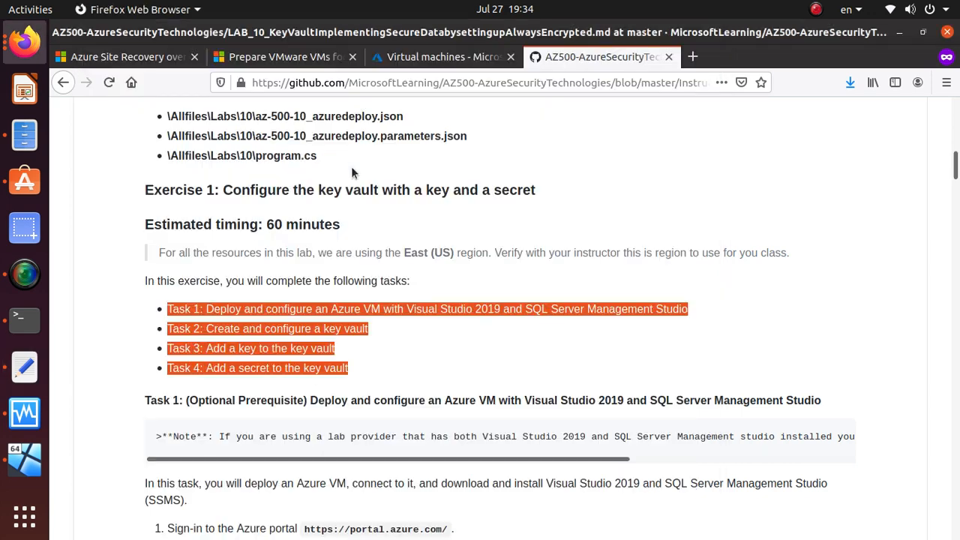
# Step: Read the Task 1 steps, noting the portal address and az-500-10_azuredeploy.json, then go to Azure portal
pyautogui.scroll(-4, 363, 435)
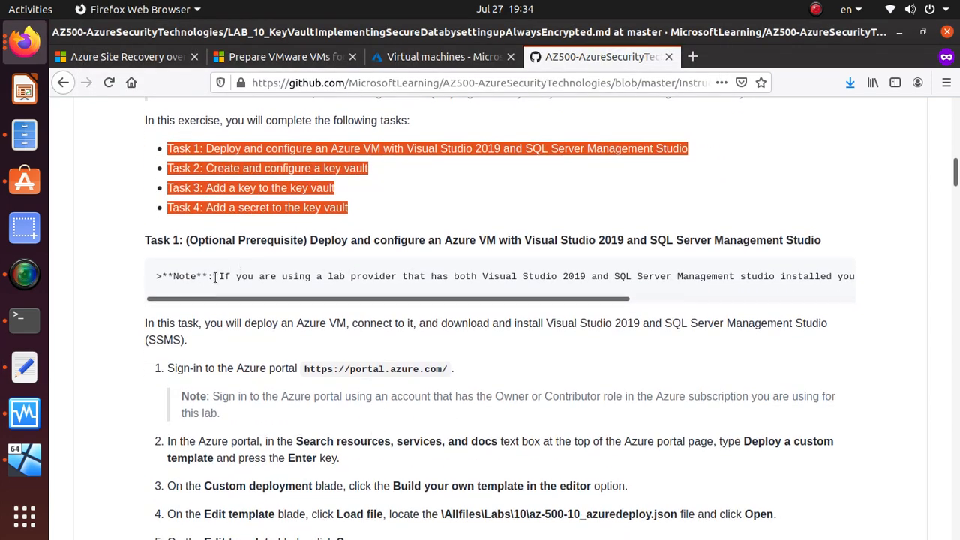
pyautogui.moveTo(345, 299); pyautogui.dragTo(244, 300)
pyautogui.scroll(-4, 308, 291)
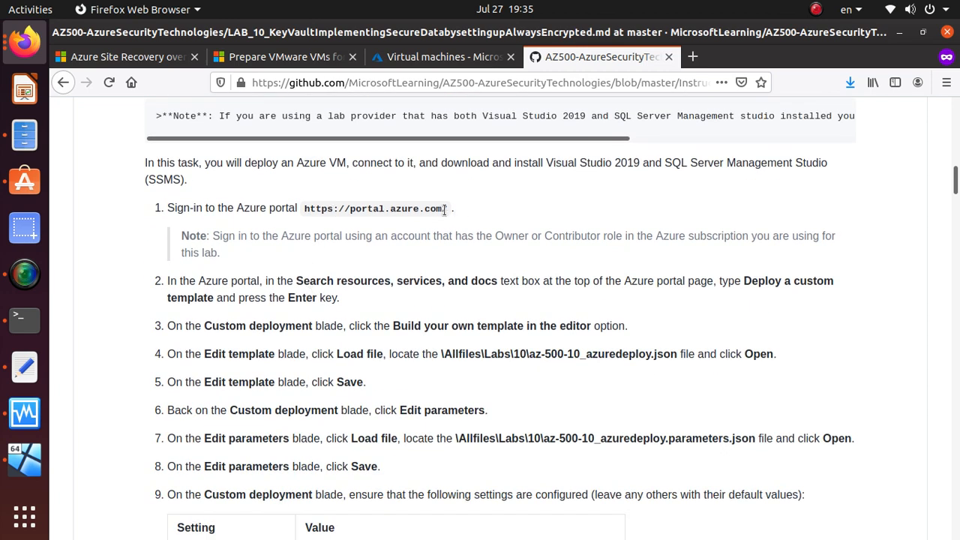
pyautogui.moveTo(445, 210); pyautogui.dragTo(305, 214)
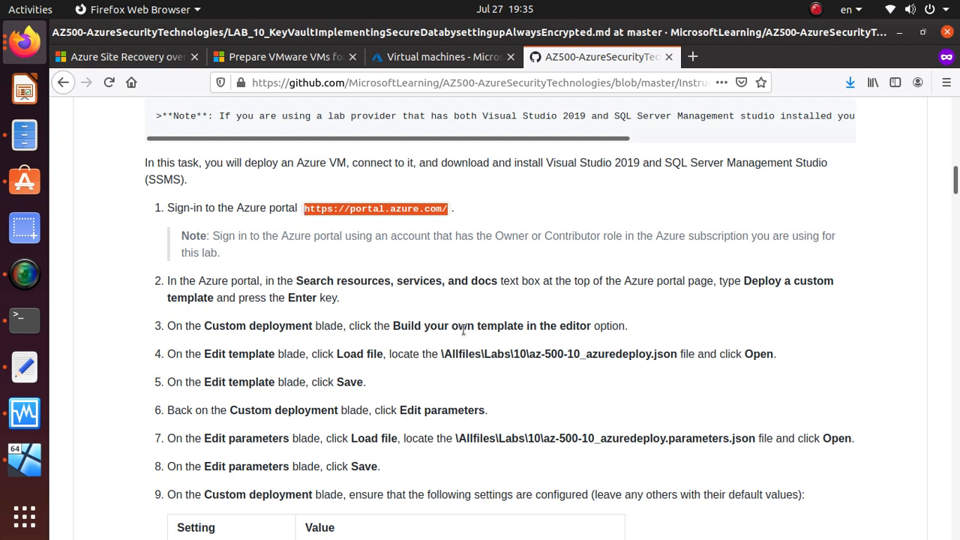
pyautogui.scroll(-2, 463, 331)
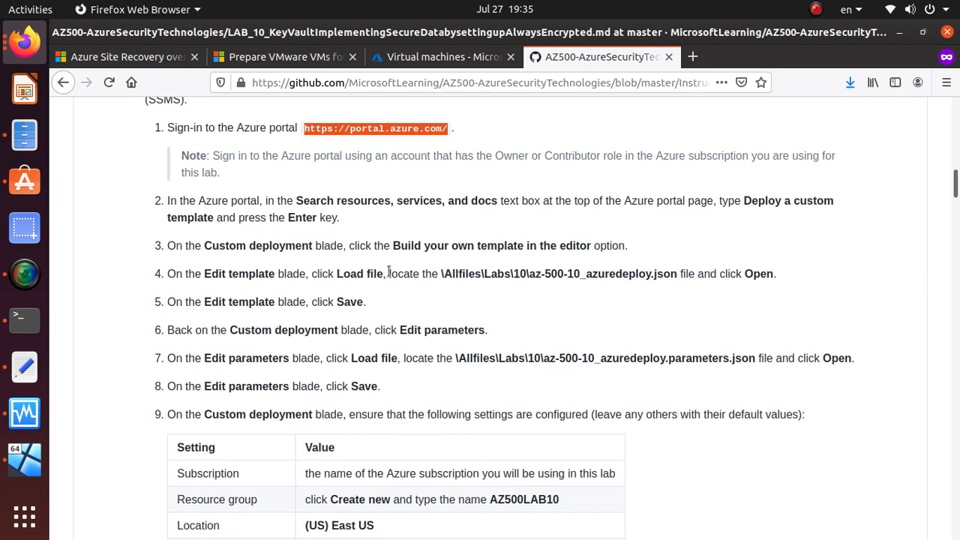
pyautogui.moveTo(678, 274); pyautogui.dragTo(530, 273)
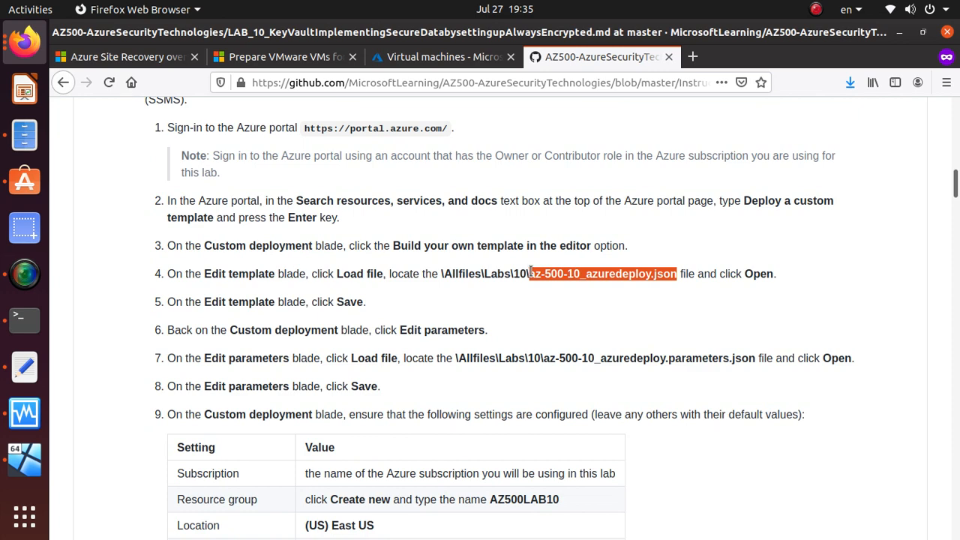
pyautogui.click(435, 57)
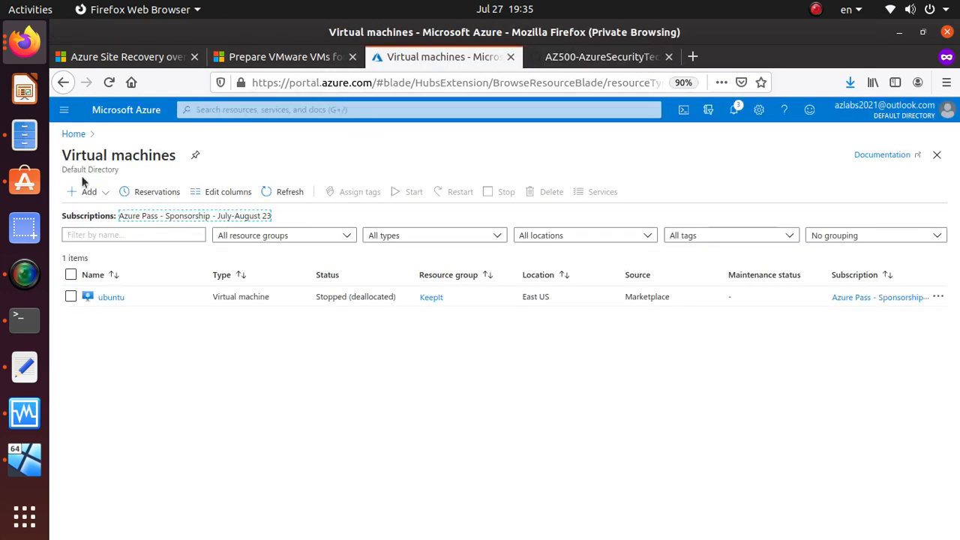
# Step: Search 'deploy' for Deploy a custom template, choose Build your own template, and start Load file
pyautogui.click(72, 134)
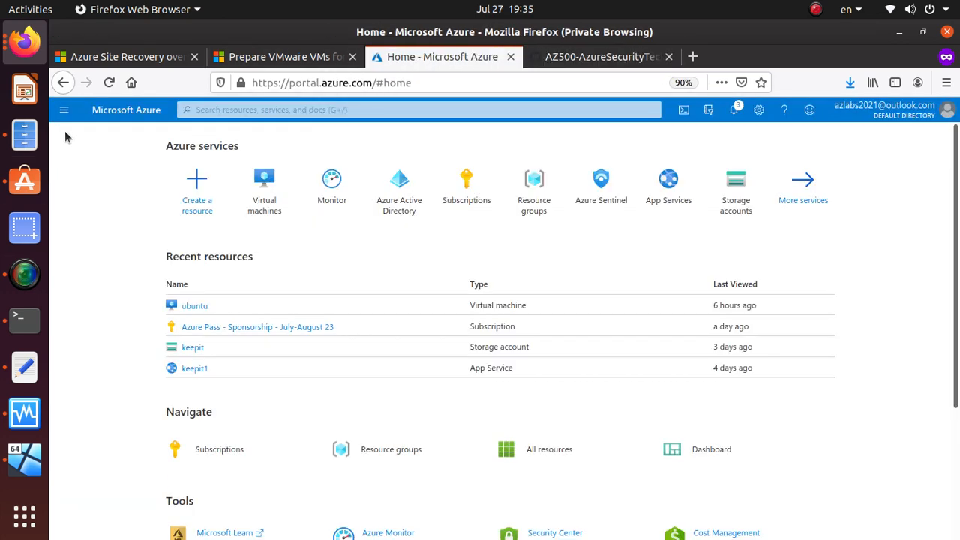
pyautogui.click(380, 110)
pyautogui.write('deploy')
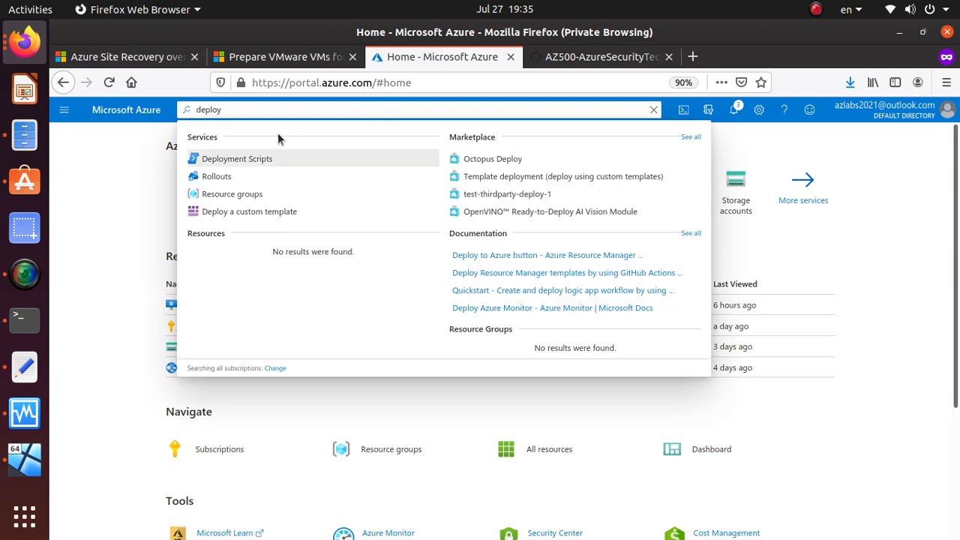
pyautogui.click(275, 215)
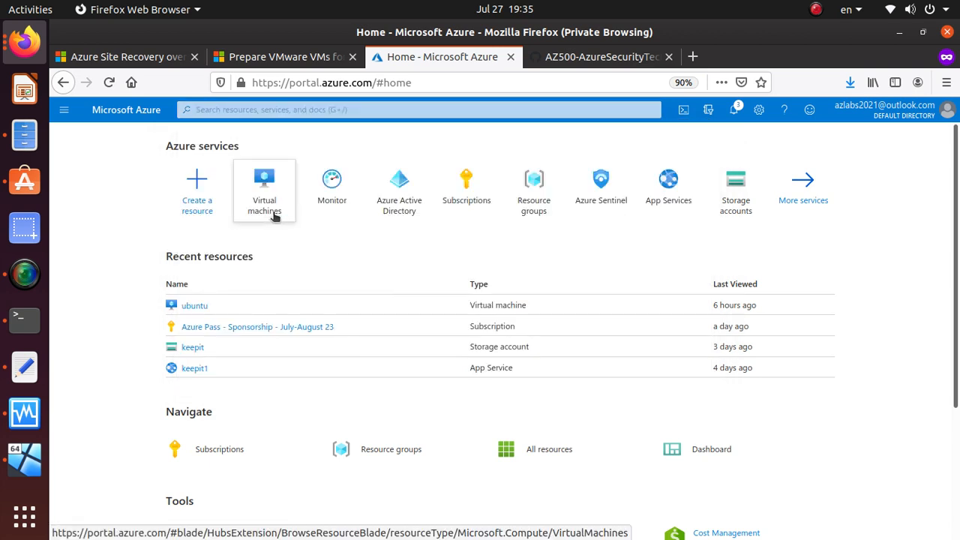
pyautogui.moveTo(274, 216)
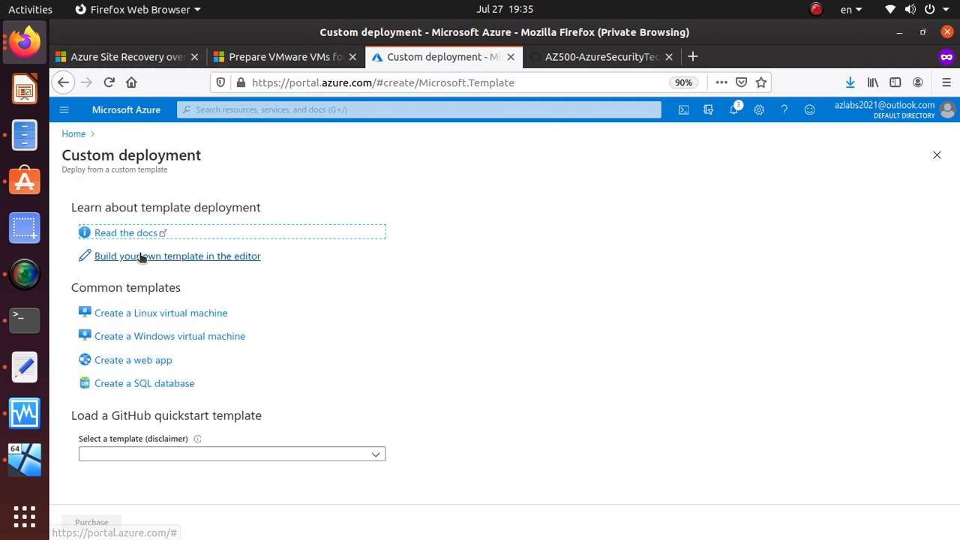
pyautogui.click(234, 257)
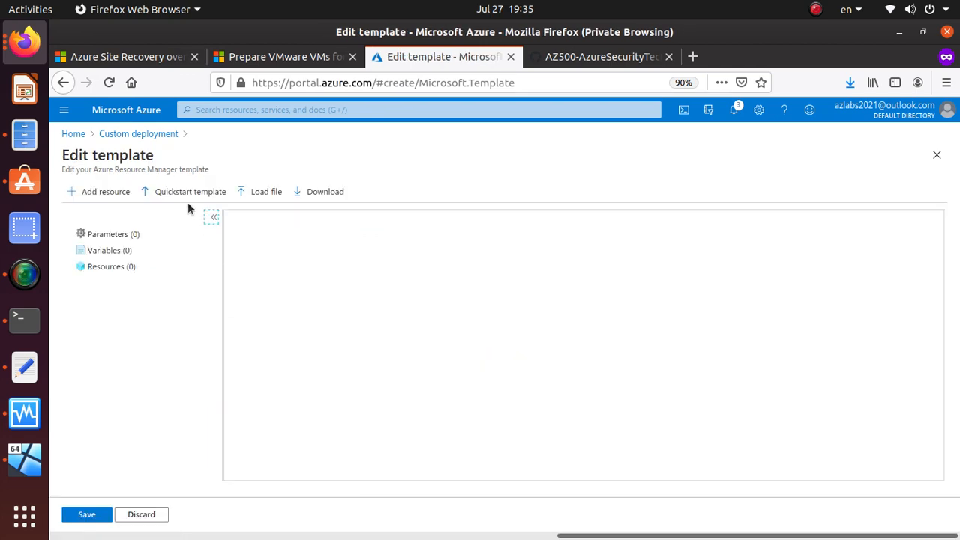
pyautogui.click(255, 195)
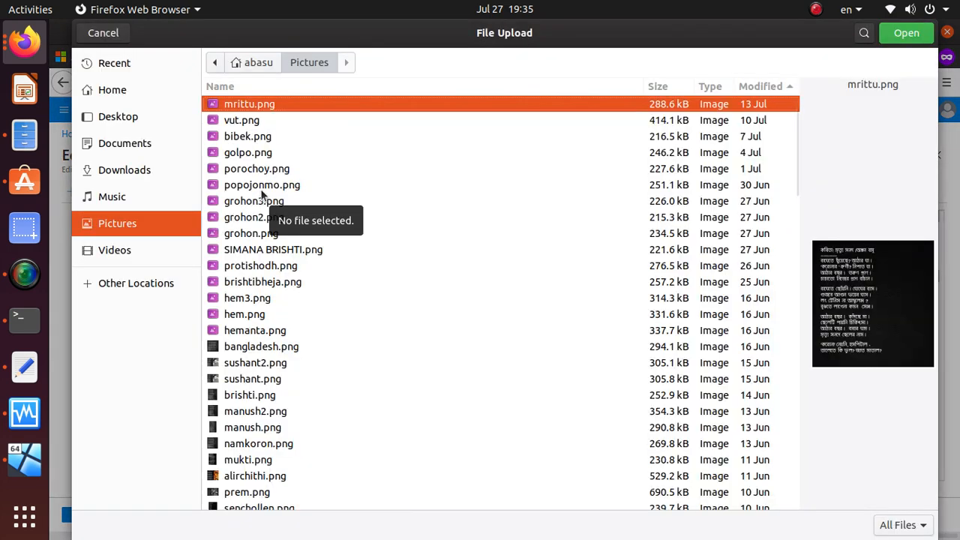
# Step: Browse to Desktop > ax500x, sort by name, and select az-500-10_azuredeploy.json
pyautogui.click(125, 91)
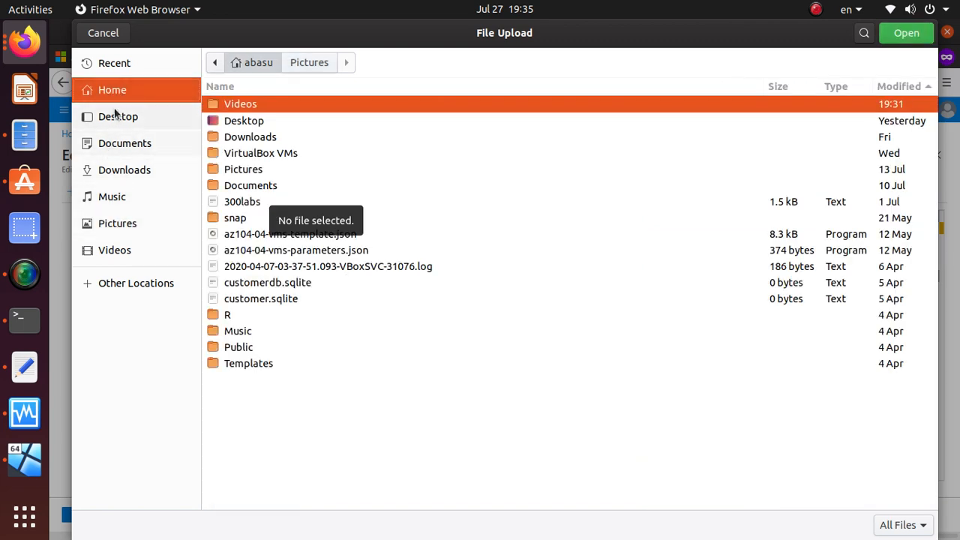
pyautogui.click(116, 118)
pyautogui.doubleClick(275, 109)
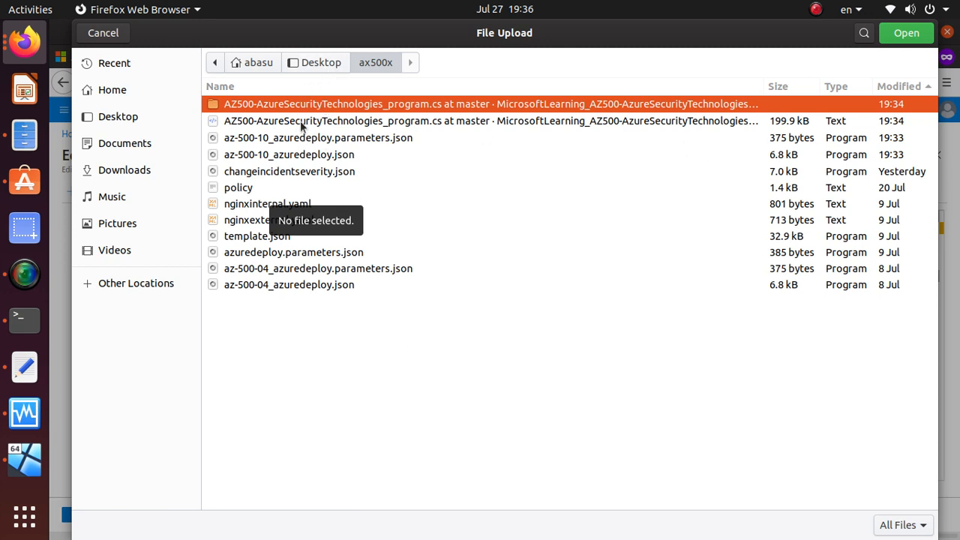
pyautogui.click(310, 88)
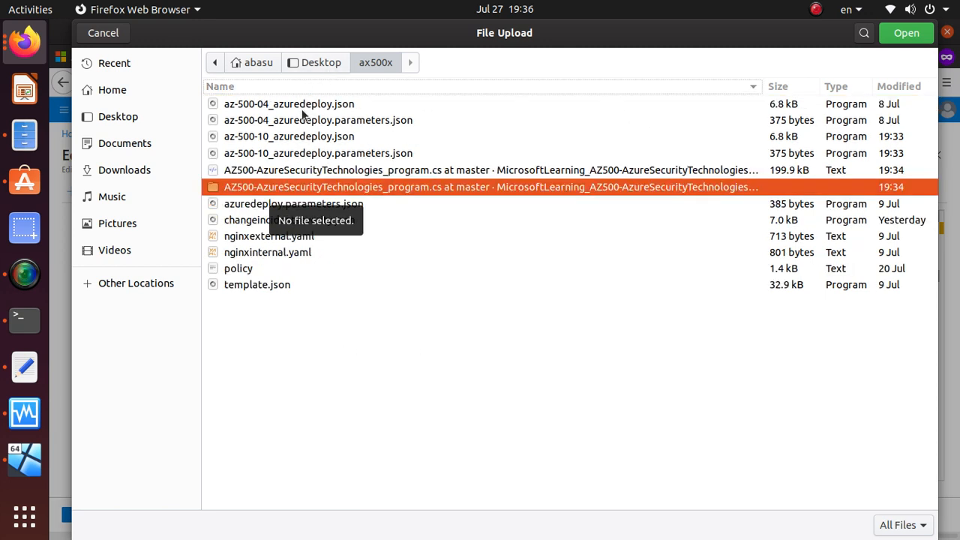
pyautogui.doubleClick(266, 188)
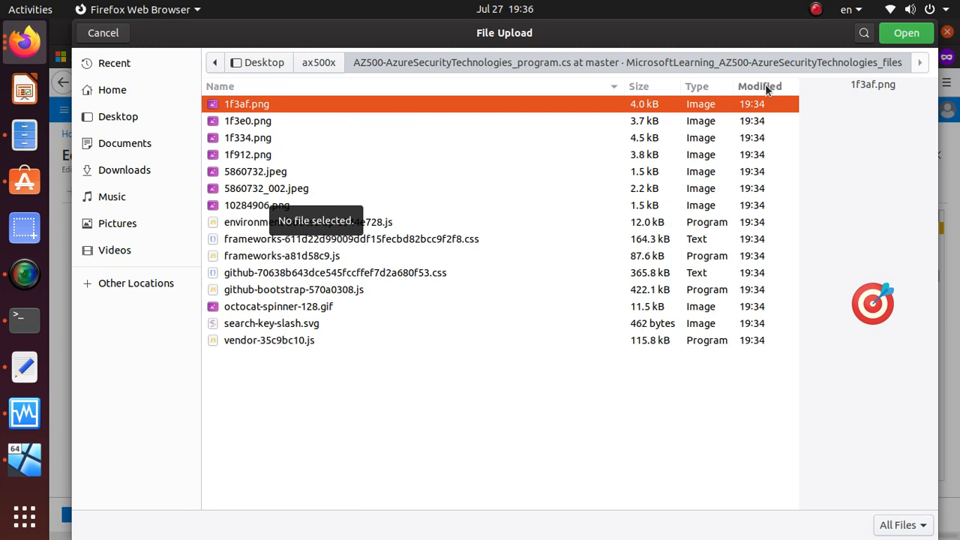
pyautogui.click(320, 63)
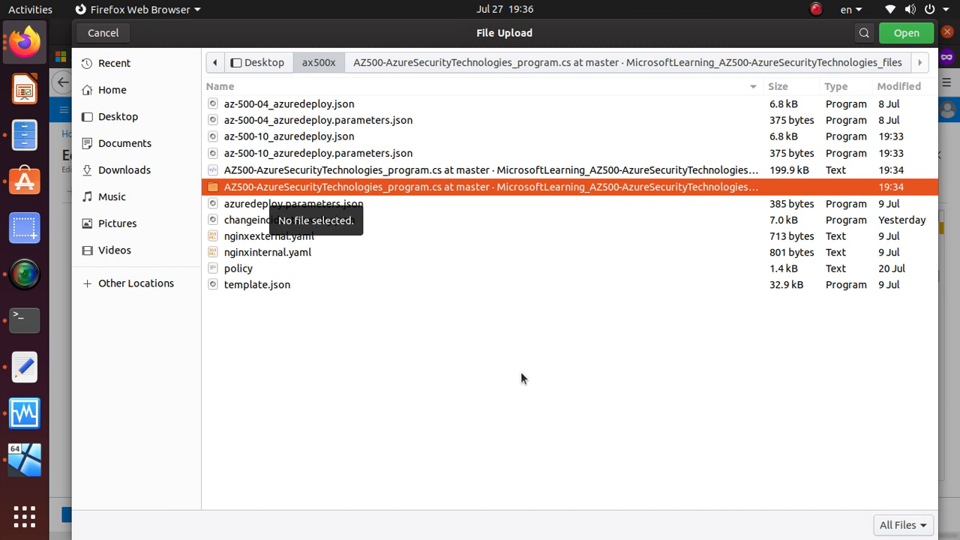
pyautogui.click(899, 137)
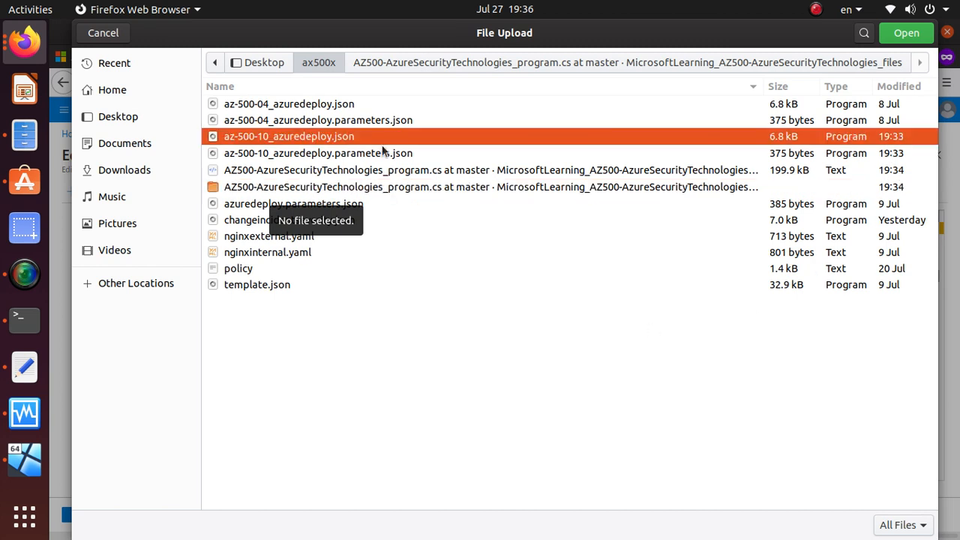
# Step: Paste the three lab file paths at the top of the Text Editor notes
pyautogui.hotkey('alt', 'Tab')
pyautogui.hotkey('alt', 'Tab')
pyautogui.hotkey('alt', 'Tab')
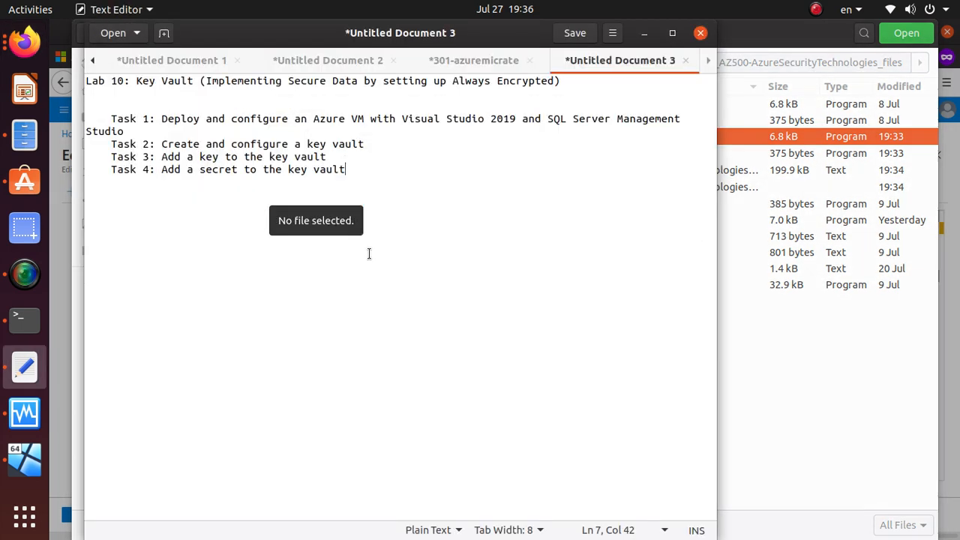
pyautogui.click(251, 303)
pyautogui.click(562, 81)
pyautogui.press('Return')
pyautogui.press('Return')
pyautogui.write('\\Allfiles\\Labs\\10\\az-500-10_azuredeploy.json     \\Allfiles\\Labs\\10\\az-500-10_azuredeploy.parameters.json     \\Allfiles\\Labs\\10\\program.cs')
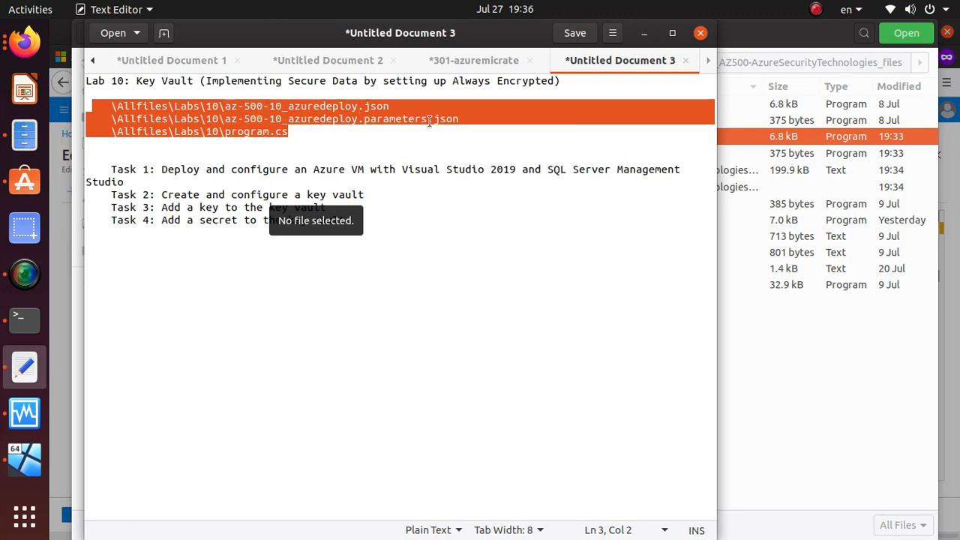
pyautogui.hotkey('alt', 'Tab')
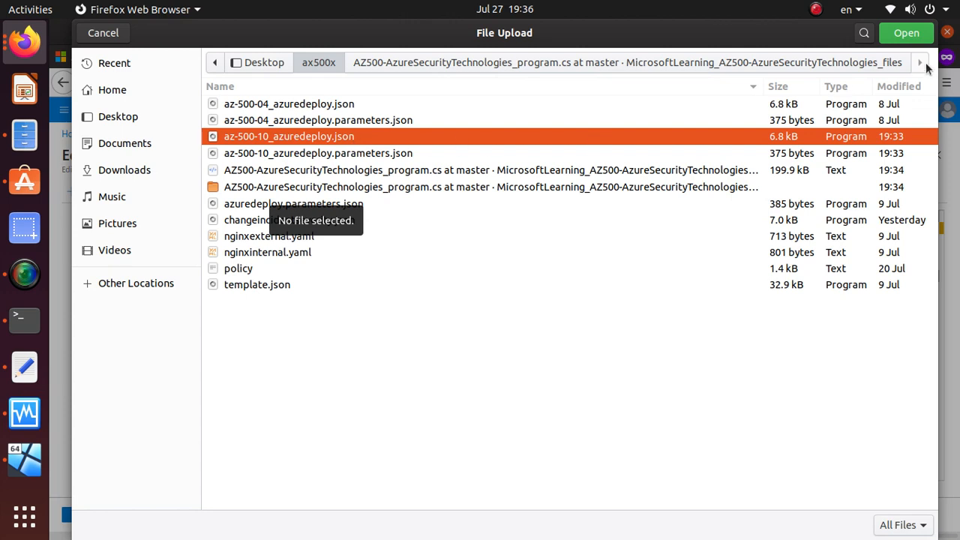
# Step: Load az-500-10_azuredeploy.json into the editor, check lab steps 4–5, and save the template
pyautogui.click(906, 33)
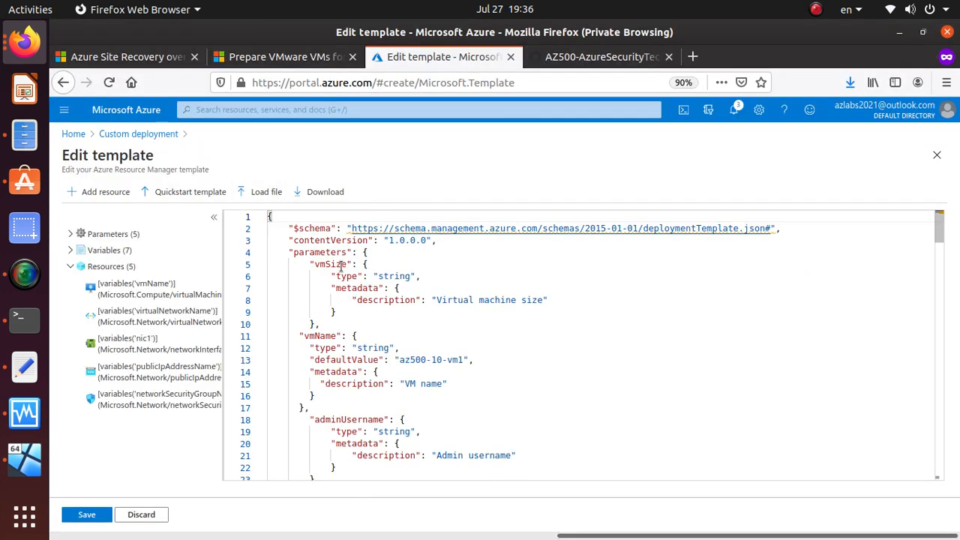
pyautogui.scroll(-20, 336, 366)
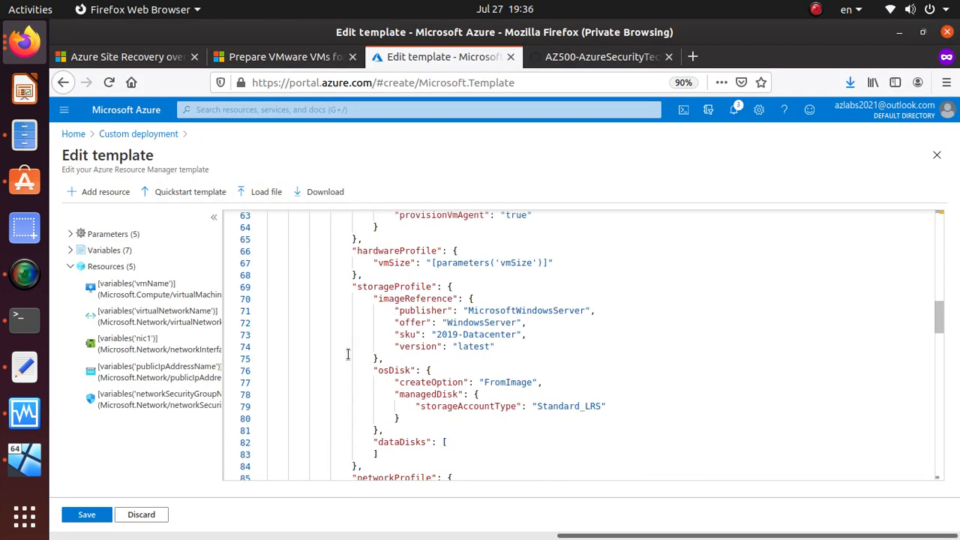
pyautogui.click(578, 60)
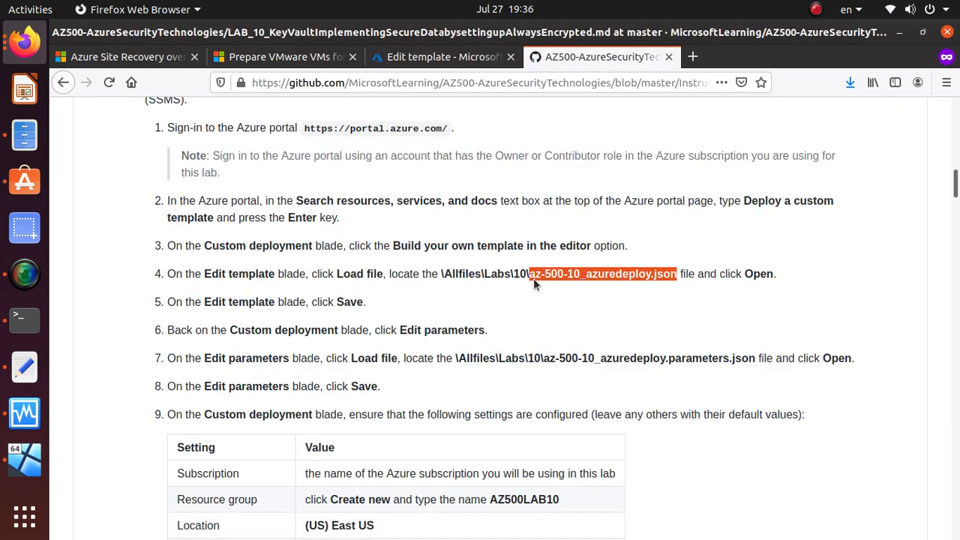
pyautogui.moveTo(337, 274); pyautogui.dragTo(791, 277)
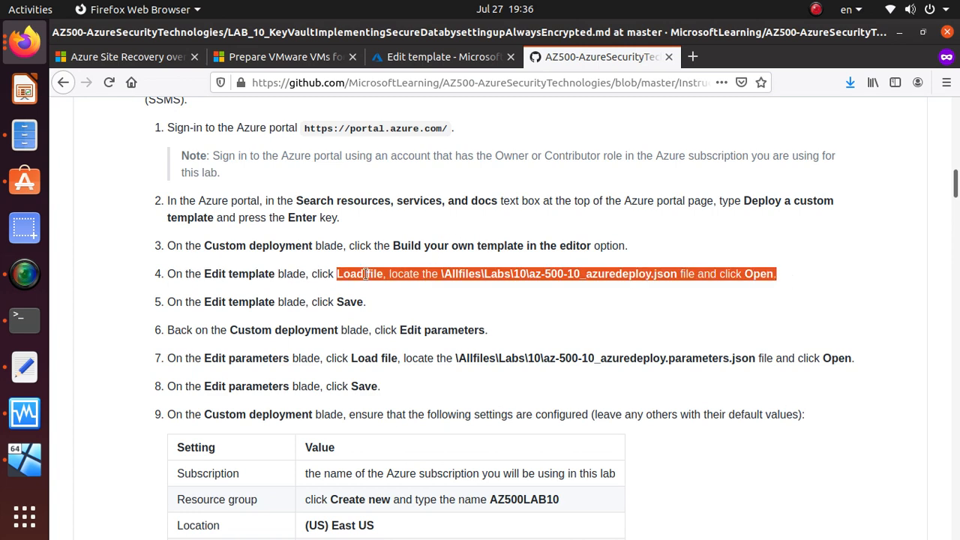
pyautogui.moveTo(367, 302); pyautogui.dragTo(146, 274)
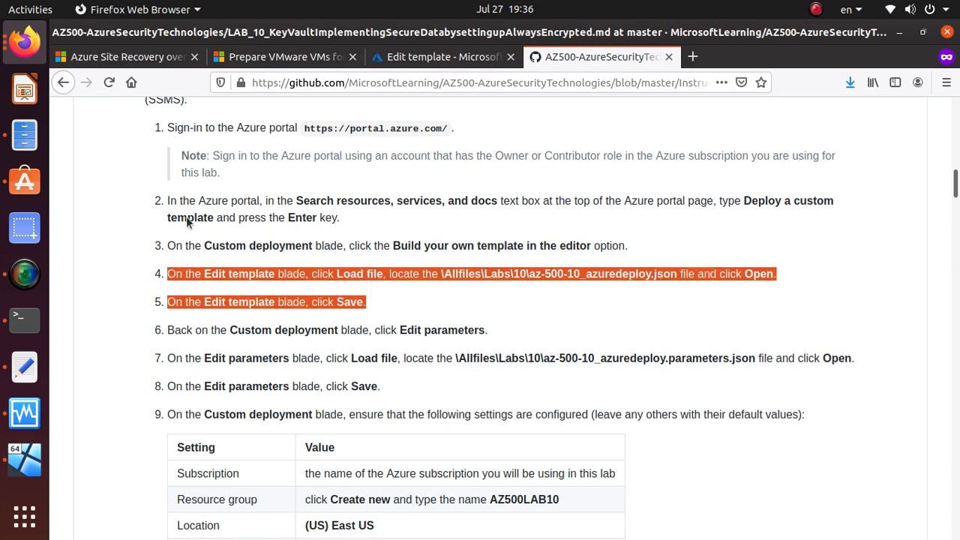
pyautogui.click(435, 58)
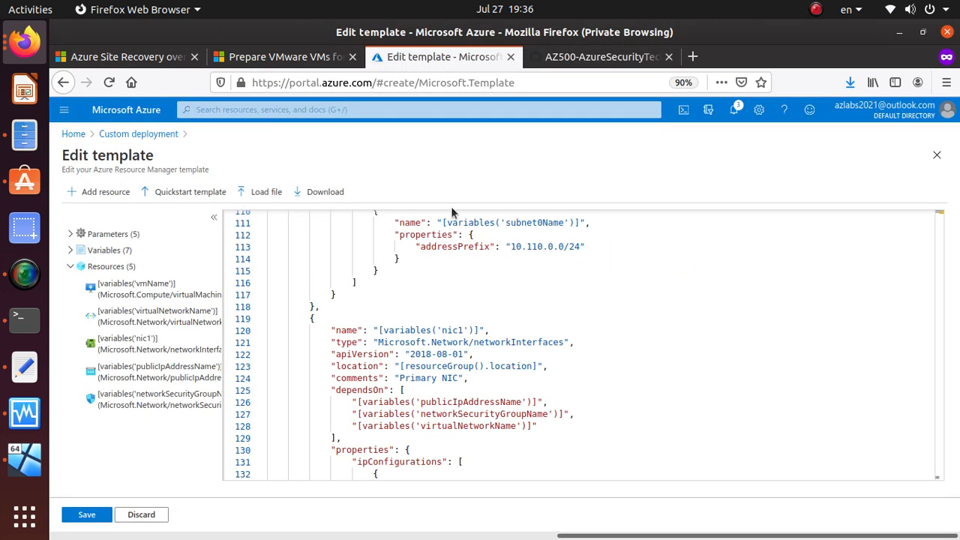
pyautogui.click(89, 517)
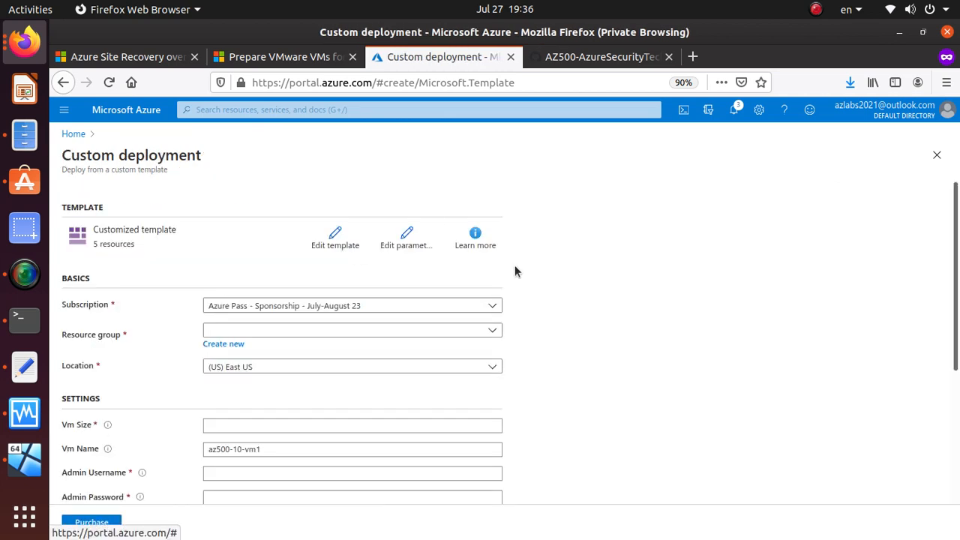
# Step: Load the parameters JSON file into the deployment's parameter editor and save it
pyautogui.click(405, 237)
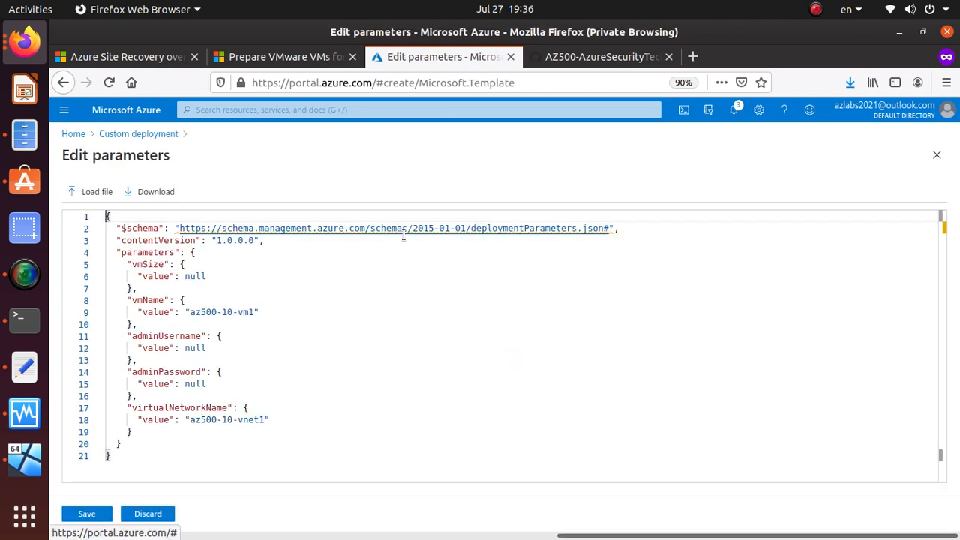
pyautogui.click(98, 191)
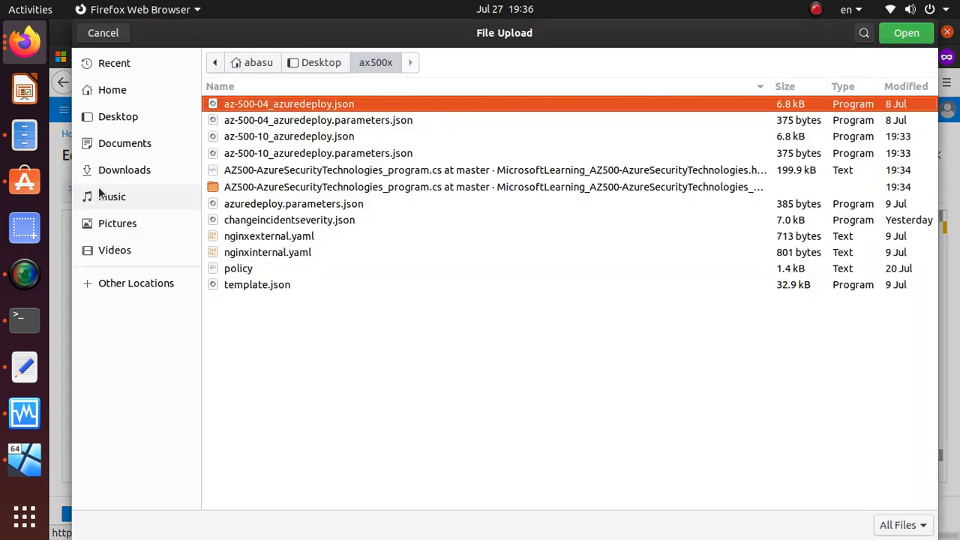
pyautogui.click(391, 120)
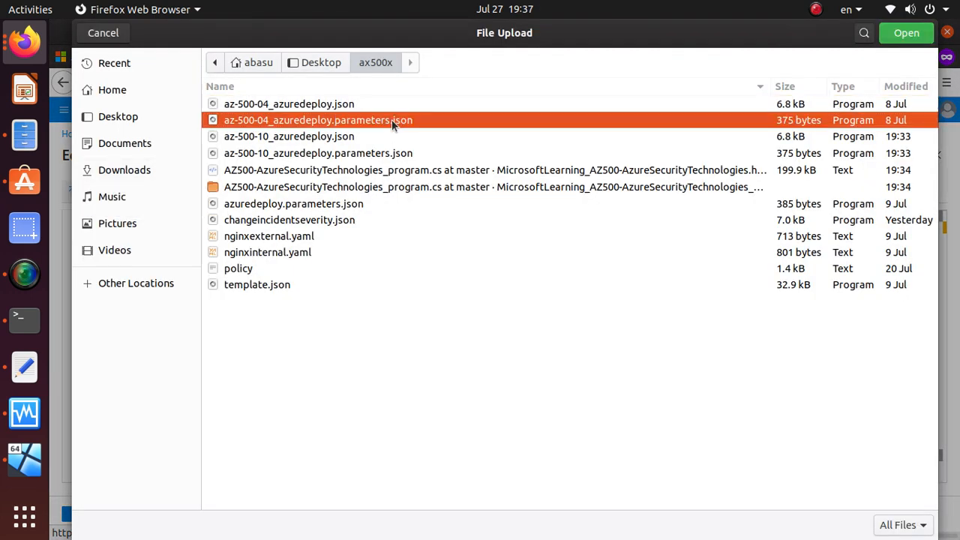
pyautogui.click(921, 34)
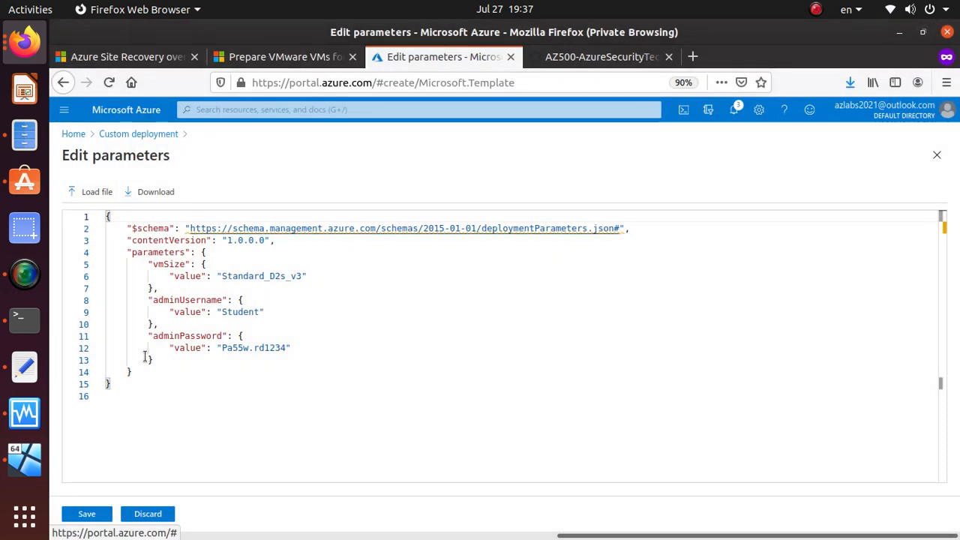
pyautogui.click(87, 514)
# Step: Review the template file paths in the notes and the lab instructions on GitHub
pyautogui.hotkey('alt', 'Tab')
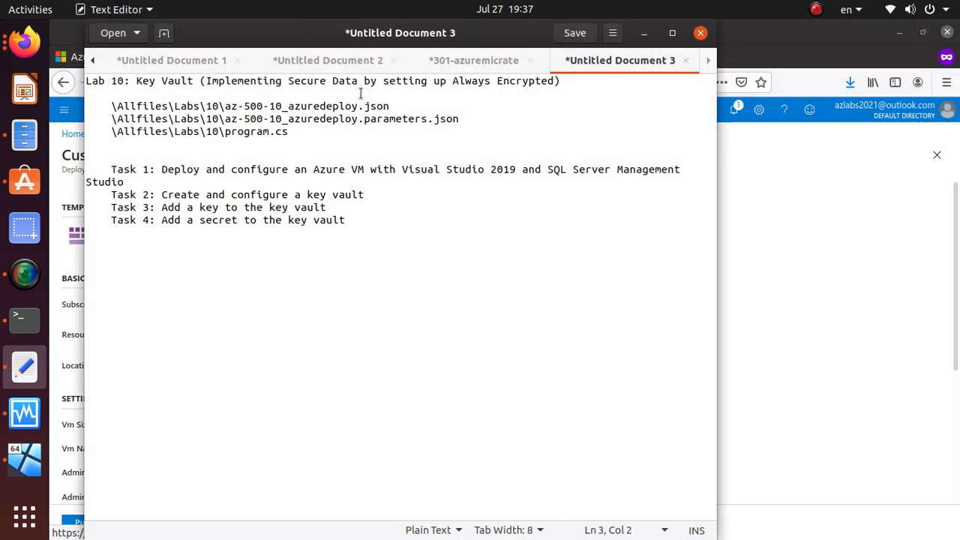
pyautogui.moveTo(469, 118); pyautogui.dragTo(99, 107)
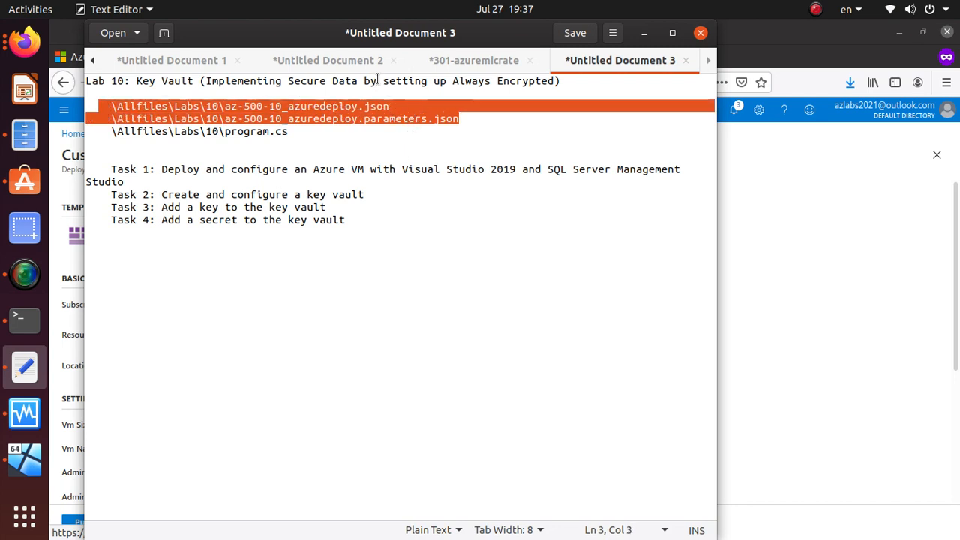
pyautogui.click(807, 85)
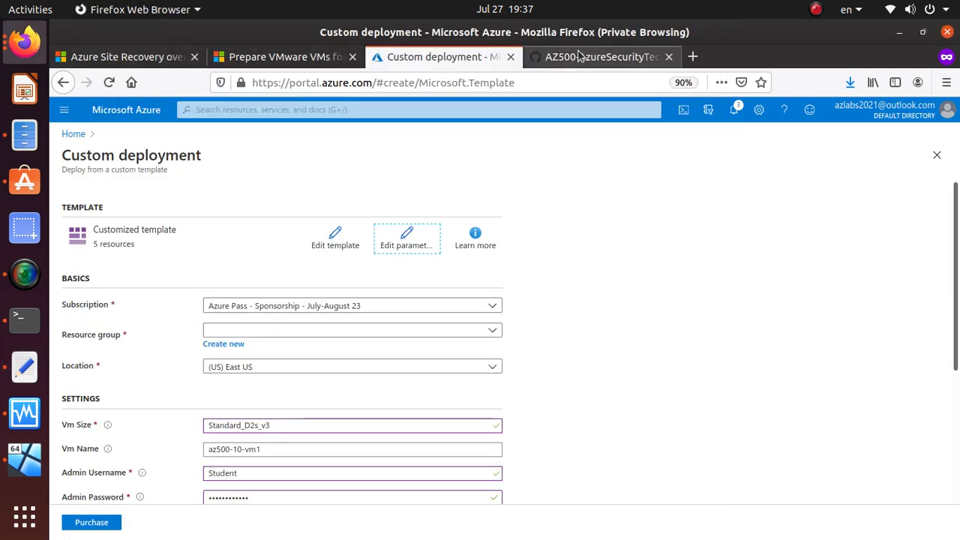
pyautogui.click(586, 60)
pyautogui.scroll(-2, 456, 409)
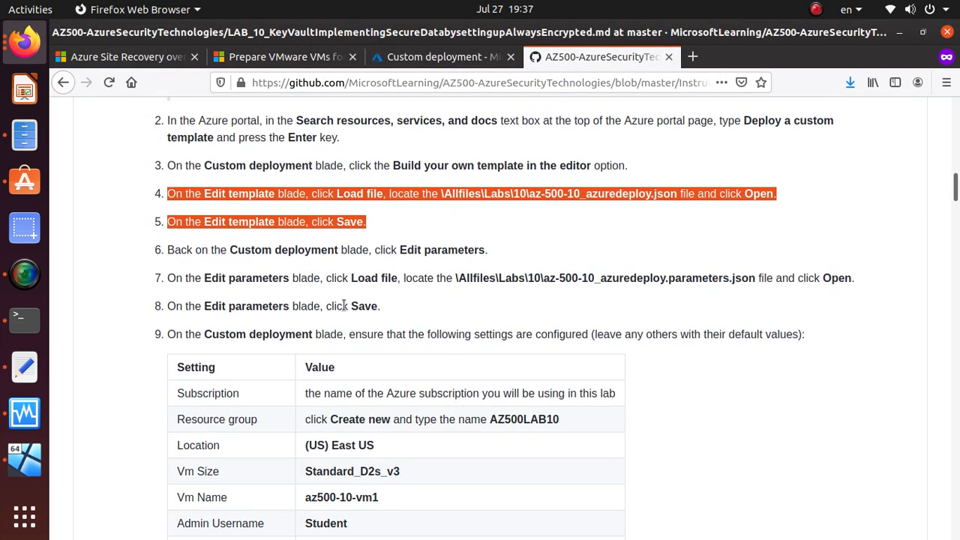
pyautogui.moveTo(382, 311); pyautogui.dragTo(155, 222)
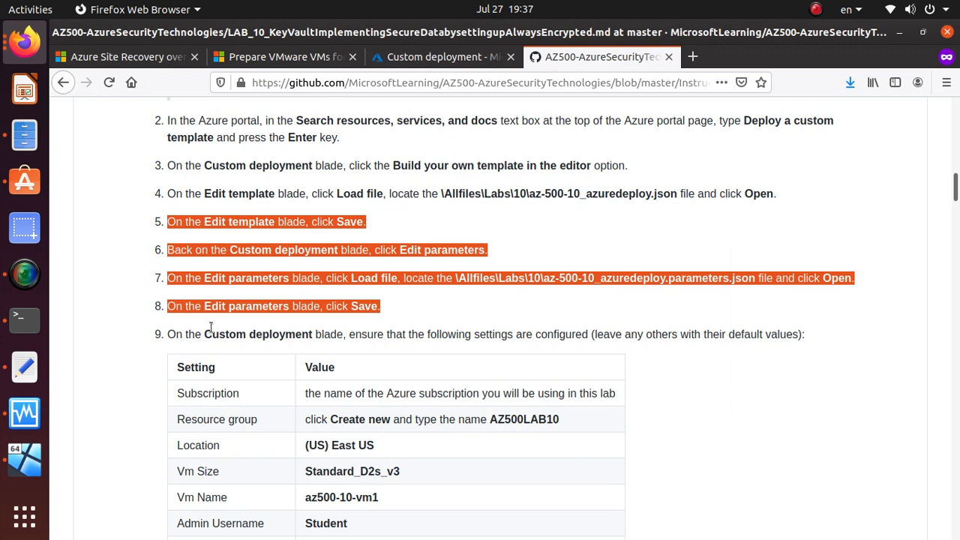
pyautogui.scroll(-3, 210, 323)
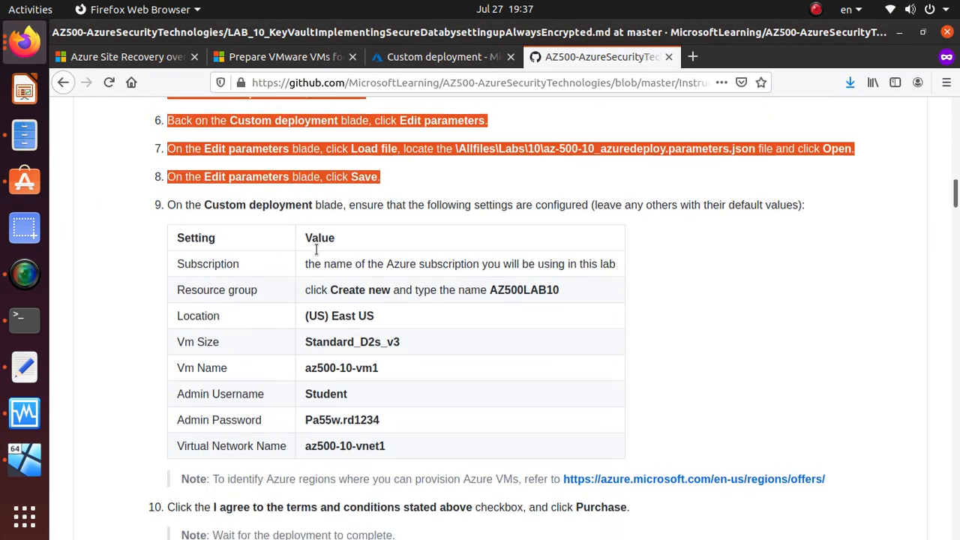
pyautogui.scroll(-2, 315, 247)
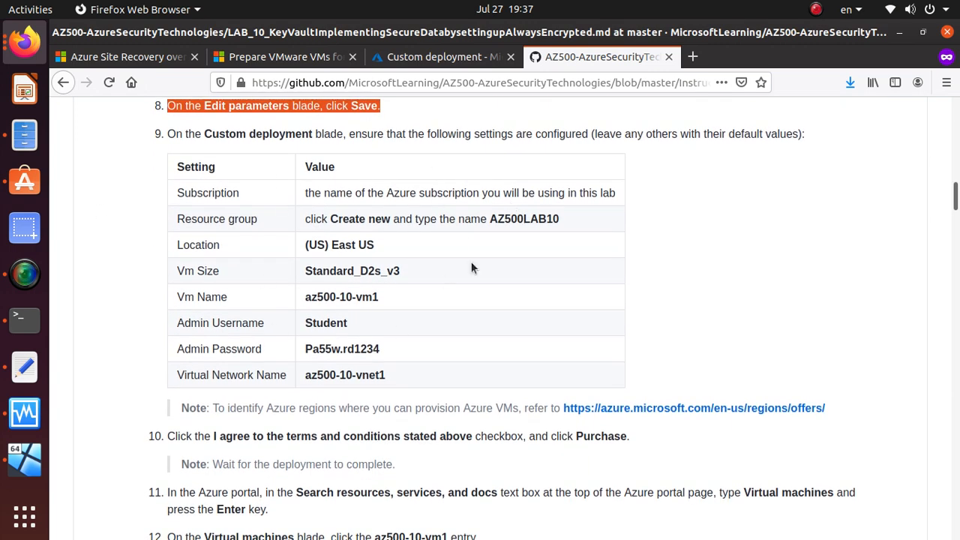
pyautogui.hotkey('alt', 'Tab')
pyautogui.hotkey('alt', 'Tab')
# Step: Create a new resource group named AZ500LAB10, copying the name from the lab instructions
pyautogui.click(421, 57)
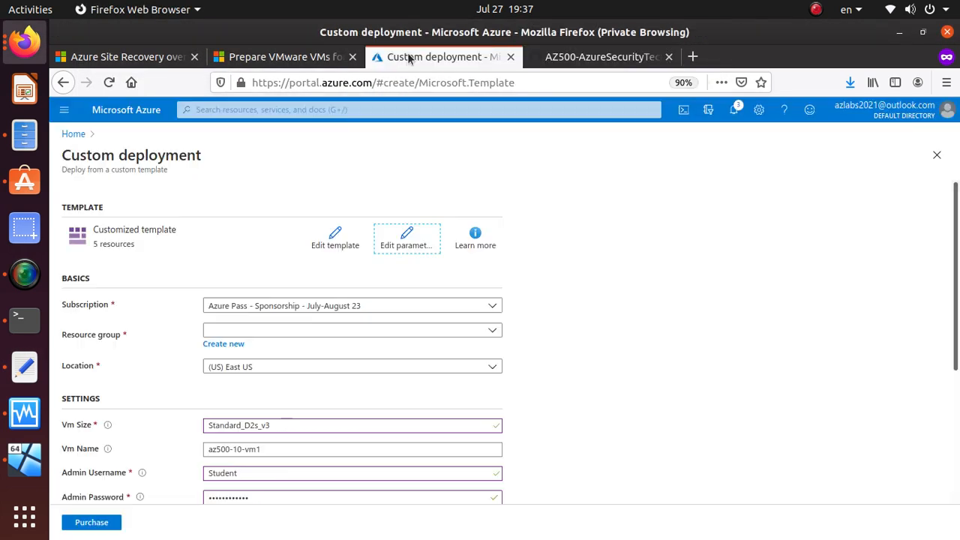
pyautogui.click(229, 344)
pyautogui.hotkey('alt', 'Tab')
pyautogui.hotkey('alt', 'Tab')
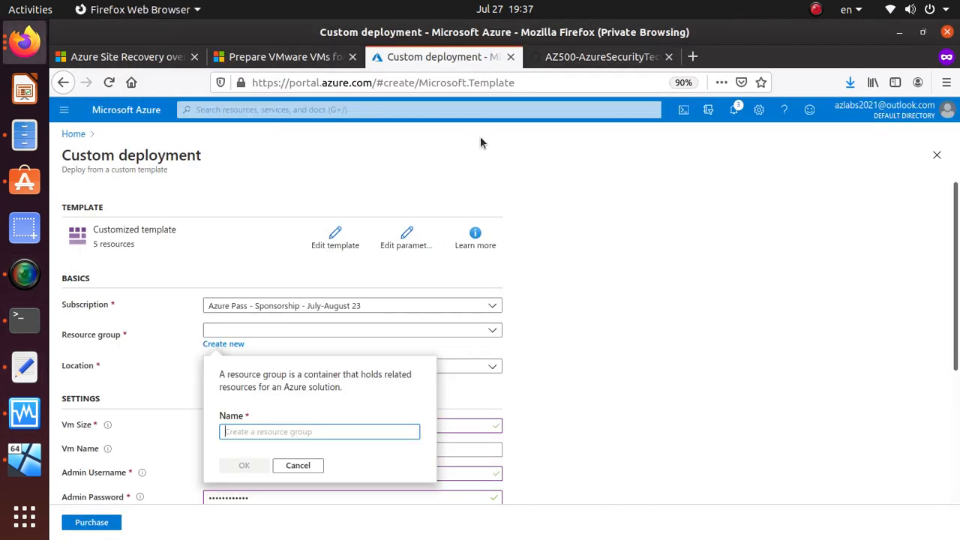
pyautogui.click(600, 57)
pyautogui.moveTo(561, 219); pyautogui.dragTo(489, 219)
pyautogui.rightClick(507, 218)
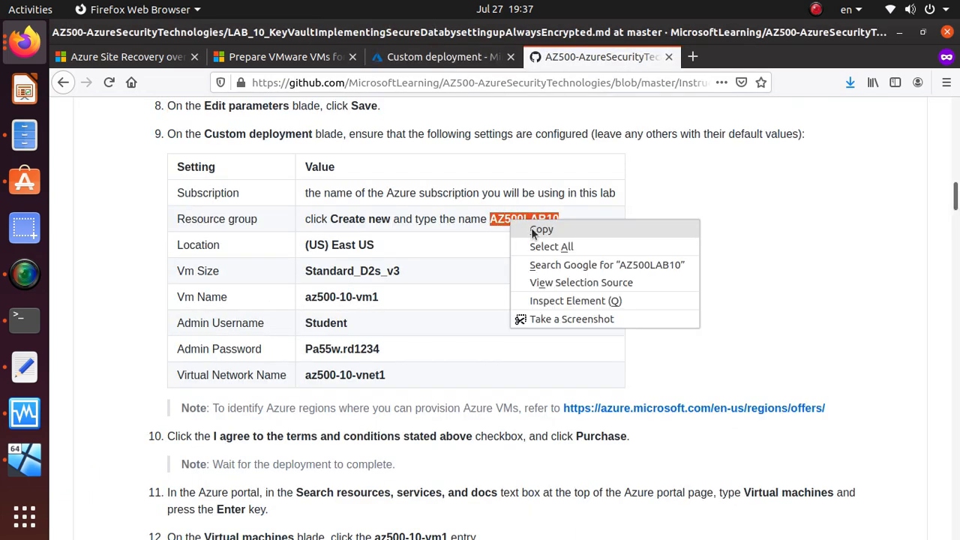
pyautogui.click(529, 226)
pyautogui.click(442, 57)
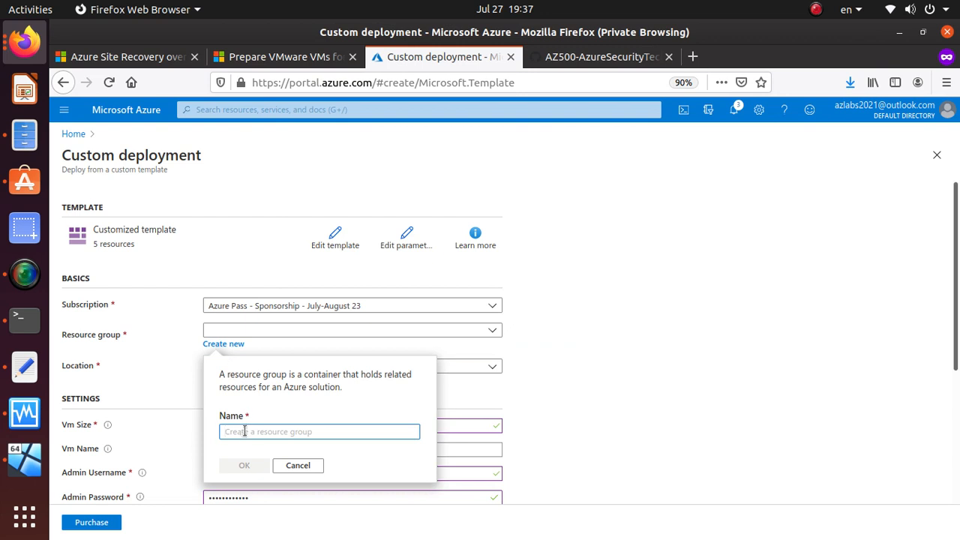
pyautogui.hotkey('ctrl', 'v')
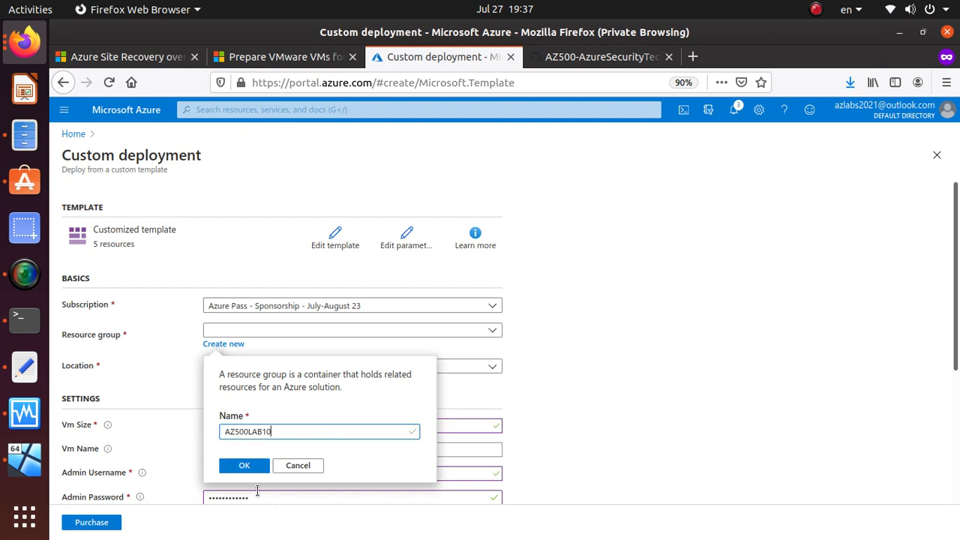
pyautogui.click(253, 467)
# Step: Compare the deployment form against the settings table in the lab instructions
pyautogui.scroll(-3, 338, 351)
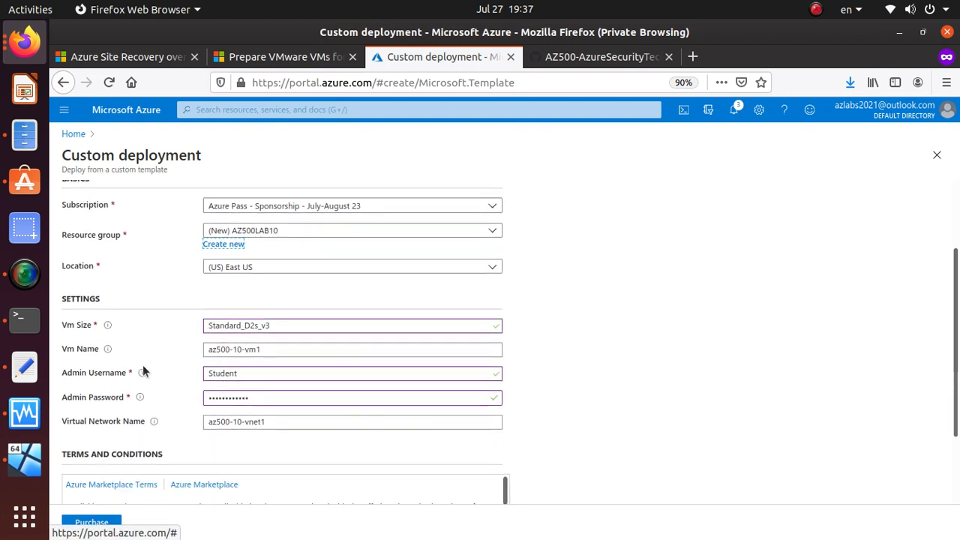
pyautogui.click(589, 57)
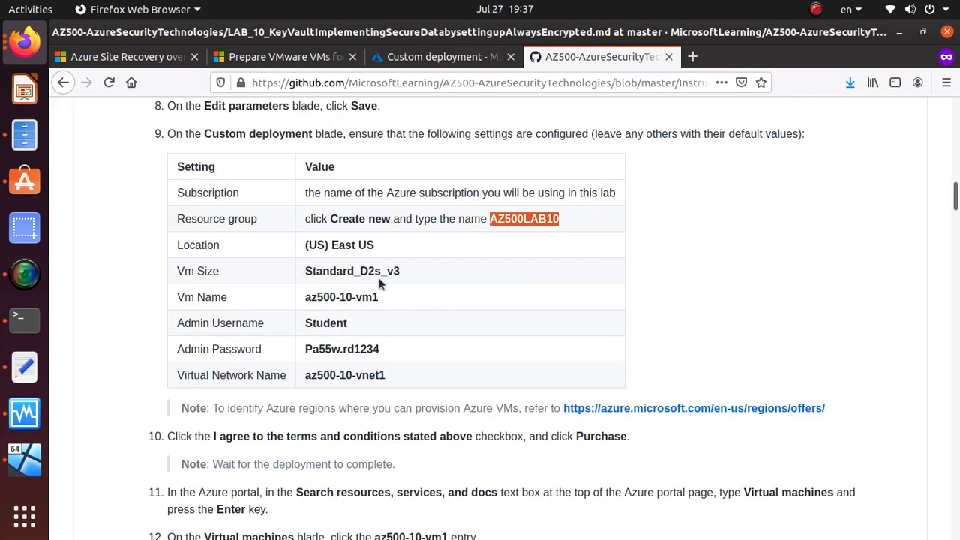
pyautogui.click(428, 57)
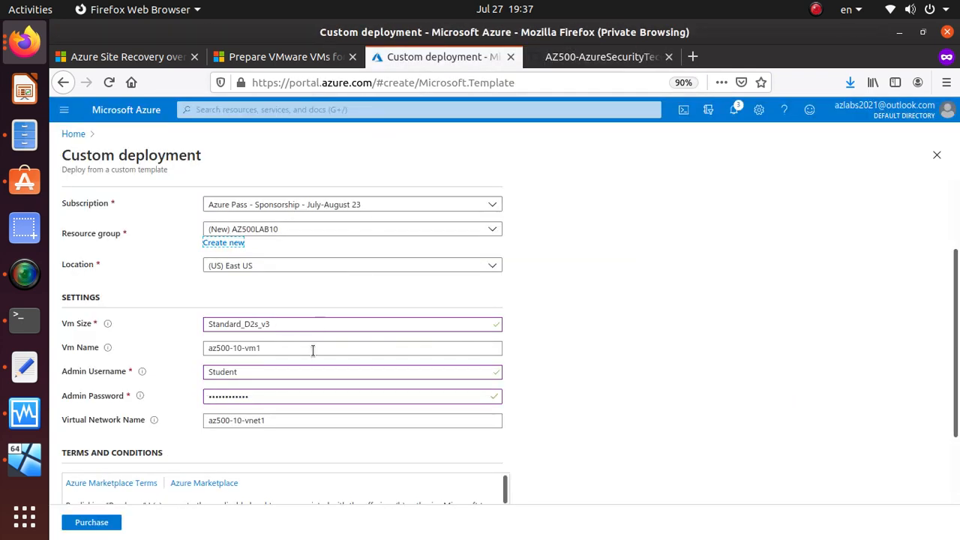
pyautogui.click(607, 57)
pyautogui.click(383, 301)
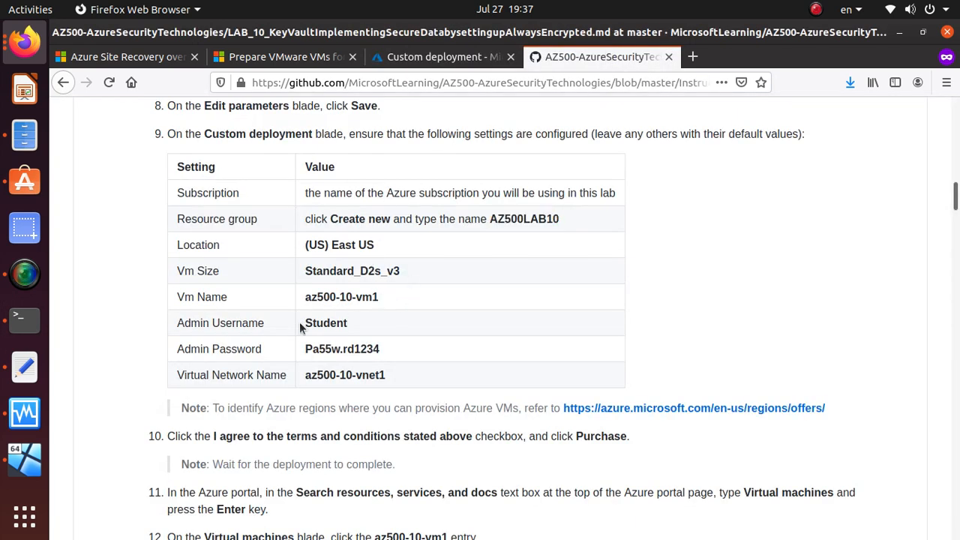
# Step: Replace the Admin Password with the value copied from the lab's settings table
pyautogui.tripleClick(362, 345)
pyautogui.rightClick(362, 345)
pyautogui.click(392, 358)
pyautogui.click(421, 57)
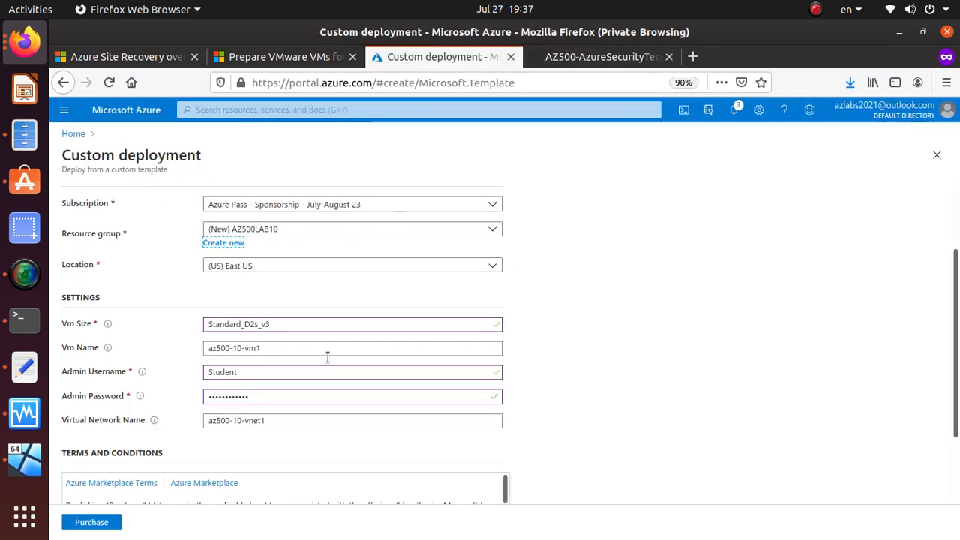
pyautogui.doubleClick(268, 396)
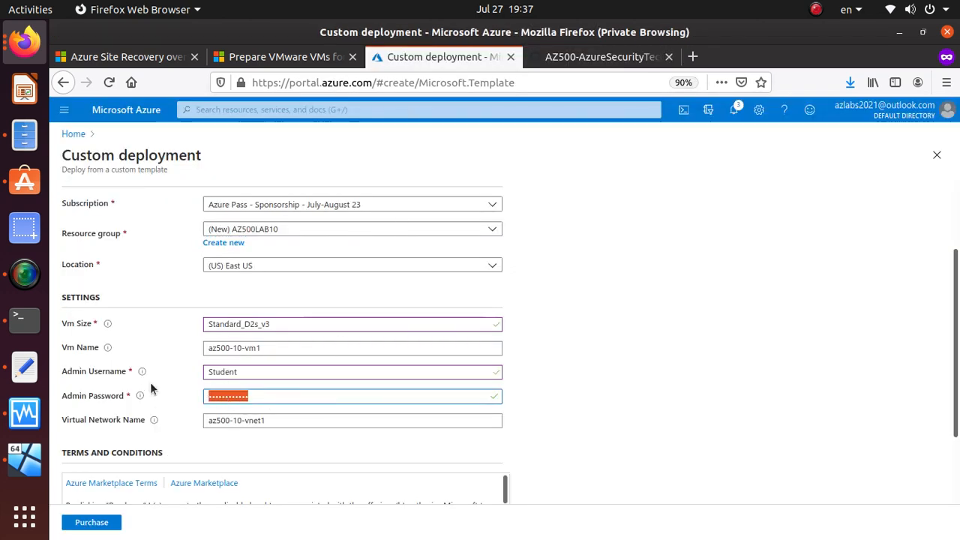
pyautogui.hotkey('ctrl', 'v')
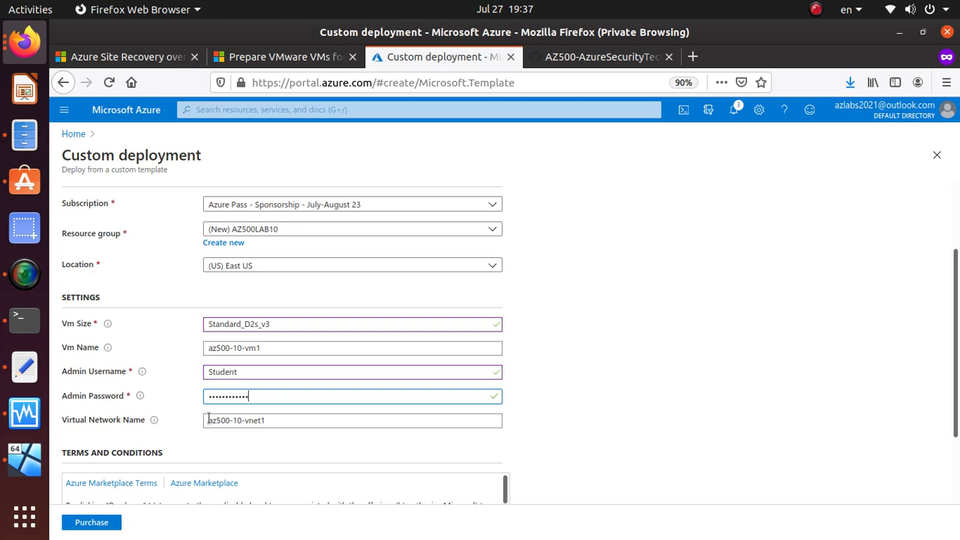
pyautogui.click(624, 60)
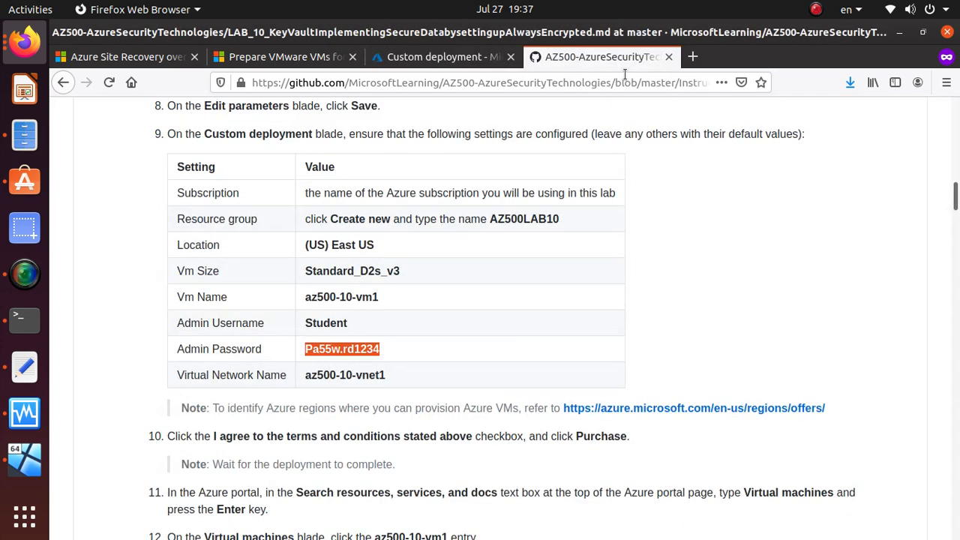
pyautogui.click(356, 379)
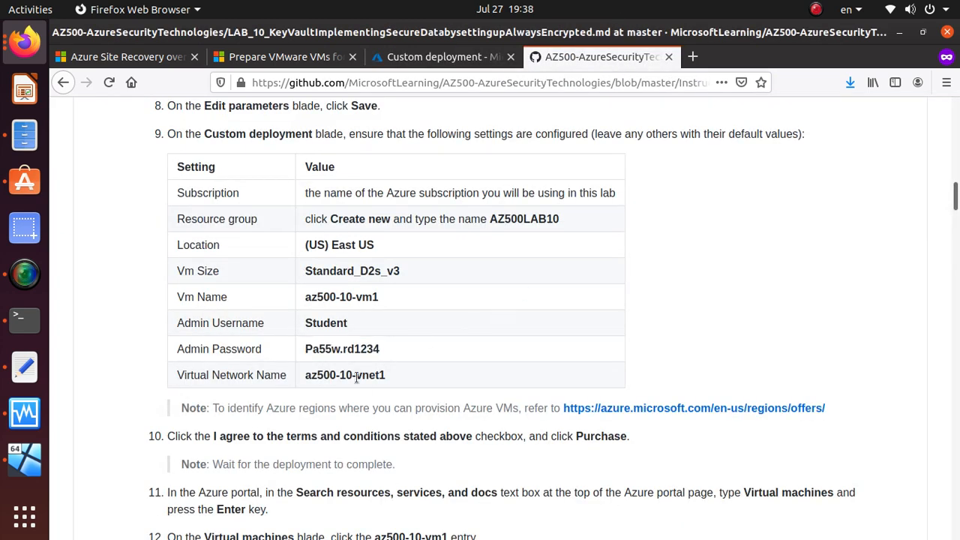
pyautogui.click(384, 60)
pyautogui.scroll(-3, 379, 292)
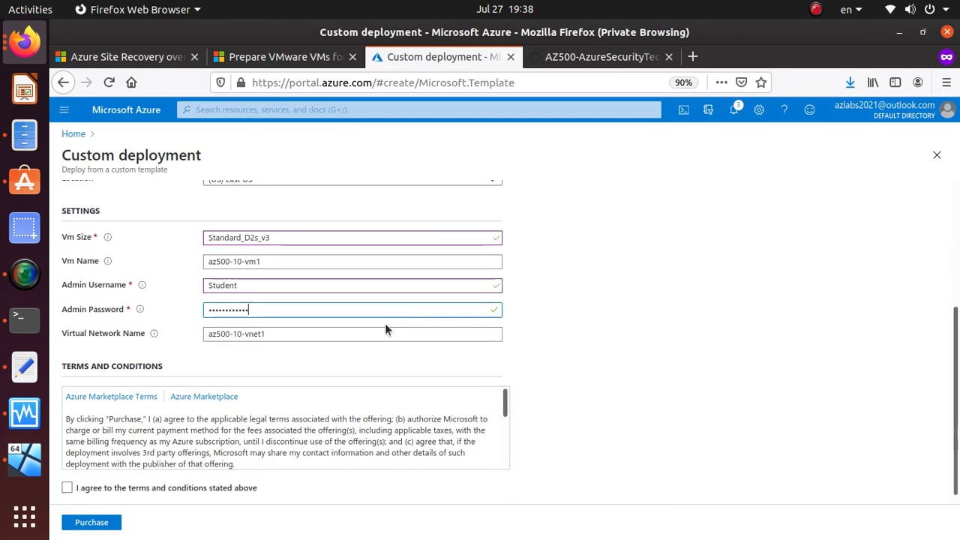
# Step: Agree to the terms and conditions and click Purchase to deploy into AZ500LAB10
pyautogui.click(67, 477)
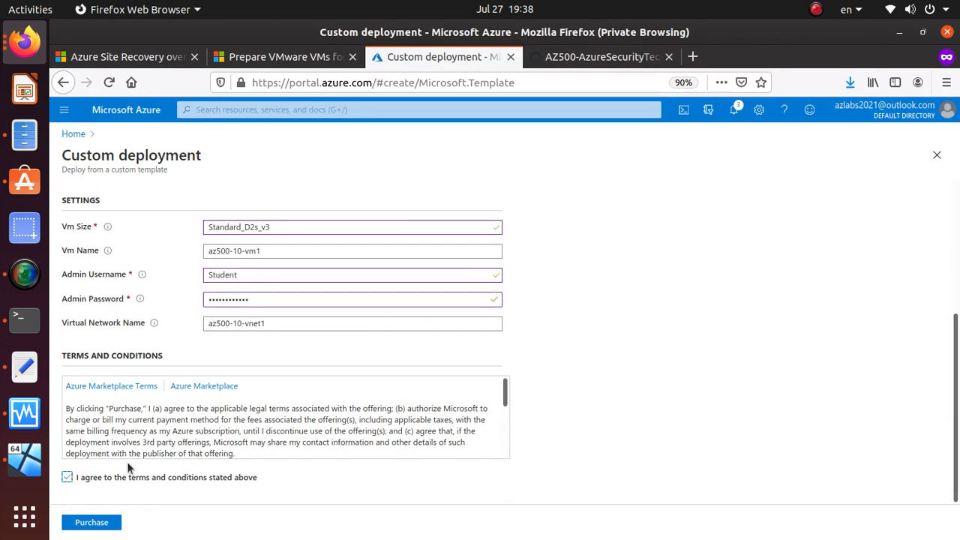
pyautogui.click(105, 525)
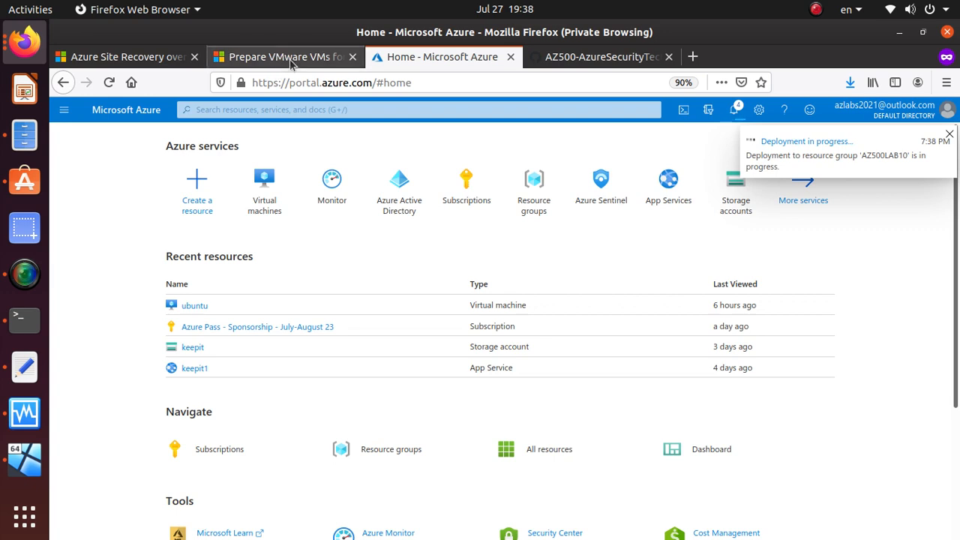
# Step: Read the lab's deployment-wait note and steps 12–14 about downloading the RDP file
pyautogui.click(600, 58)
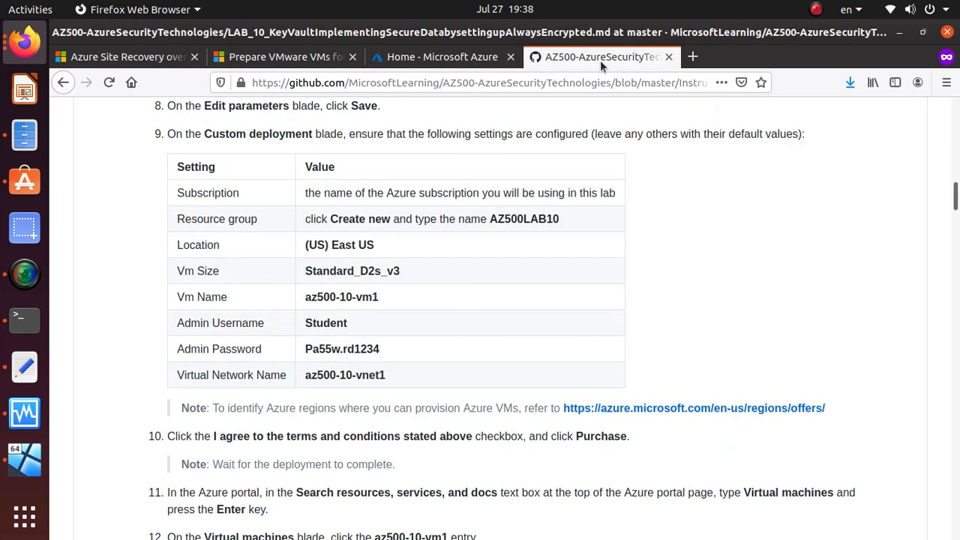
pyautogui.scroll(-2, 202, 325)
pyautogui.scroll(-3, 202, 324)
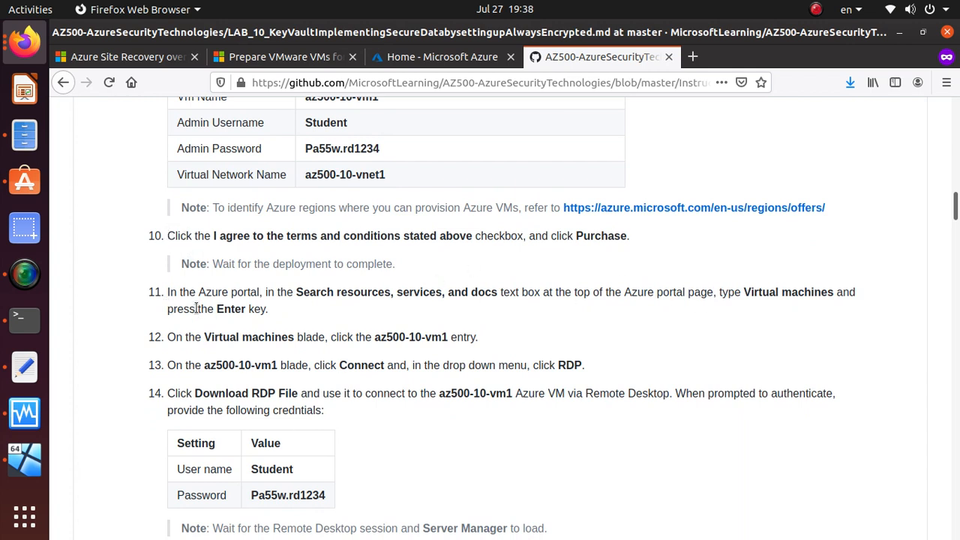
pyautogui.moveTo(221, 265); pyautogui.dragTo(376, 272)
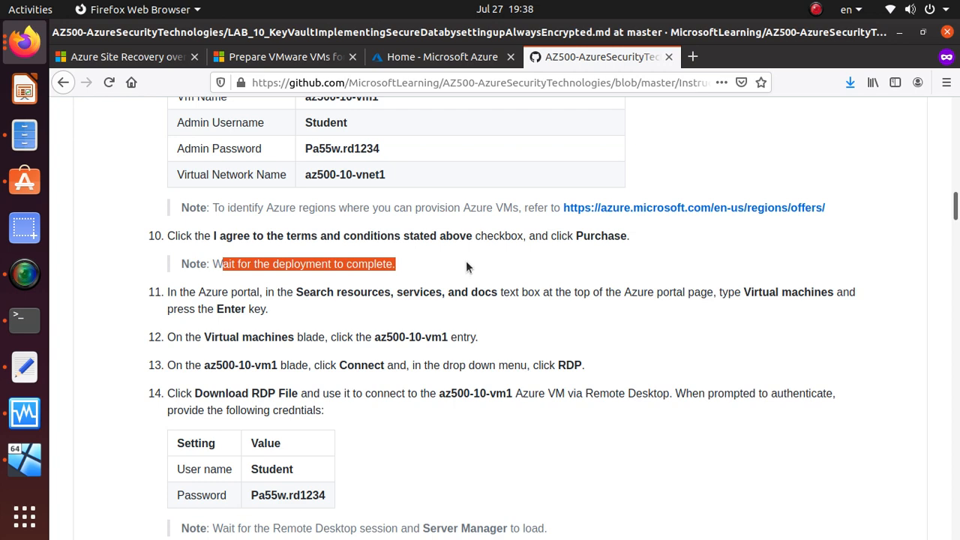
pyautogui.scroll(-5, 468, 266)
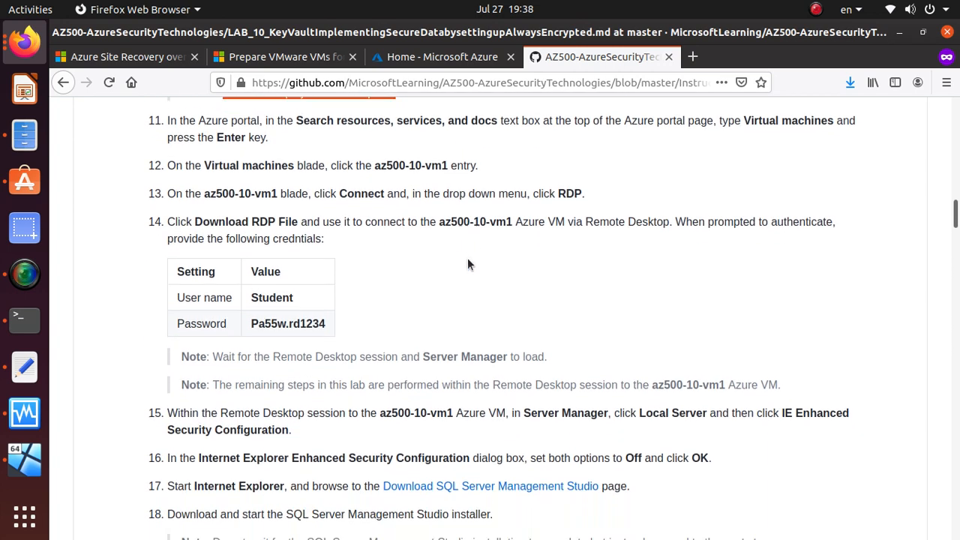
pyautogui.scroll(-1, 467, 264)
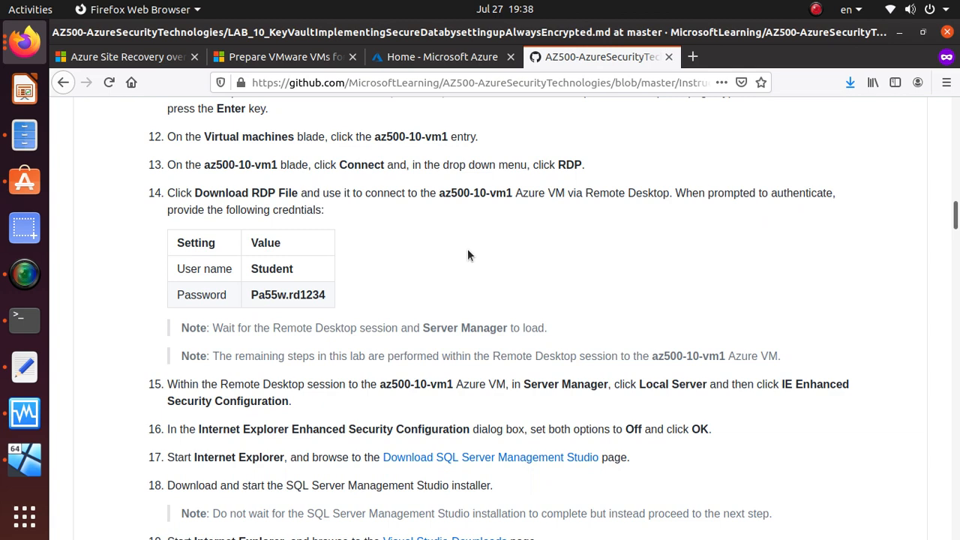
pyautogui.scroll(-1, 469, 248)
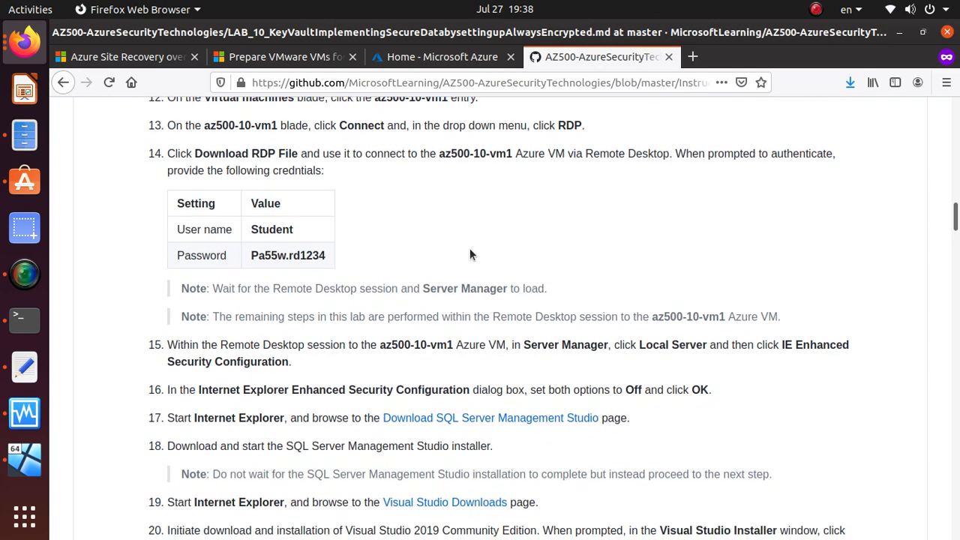
pyautogui.scroll(3, 469, 248)
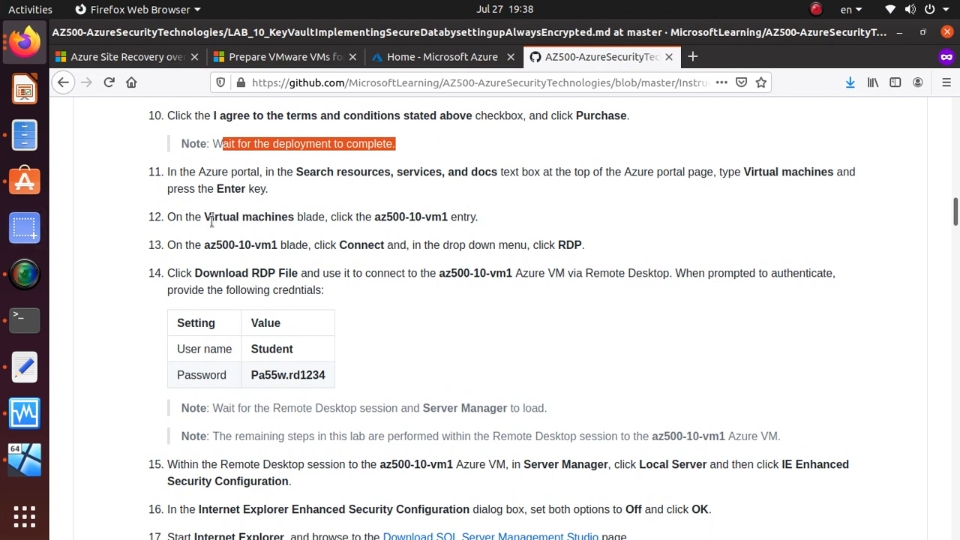
pyautogui.moveTo(172, 217); pyautogui.dragTo(489, 206)
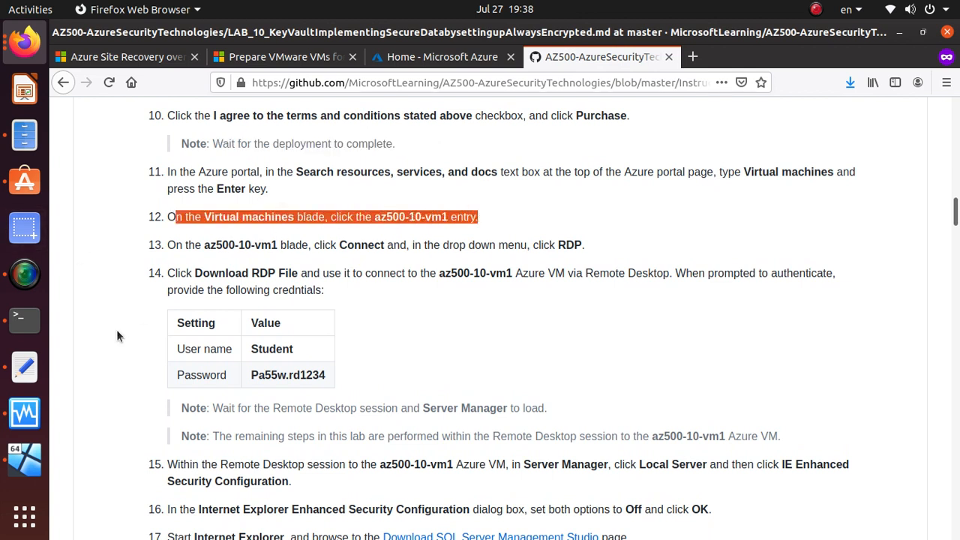
pyautogui.click(204, 246)
pyautogui.moveTo(194, 274); pyautogui.dragTo(322, 275)
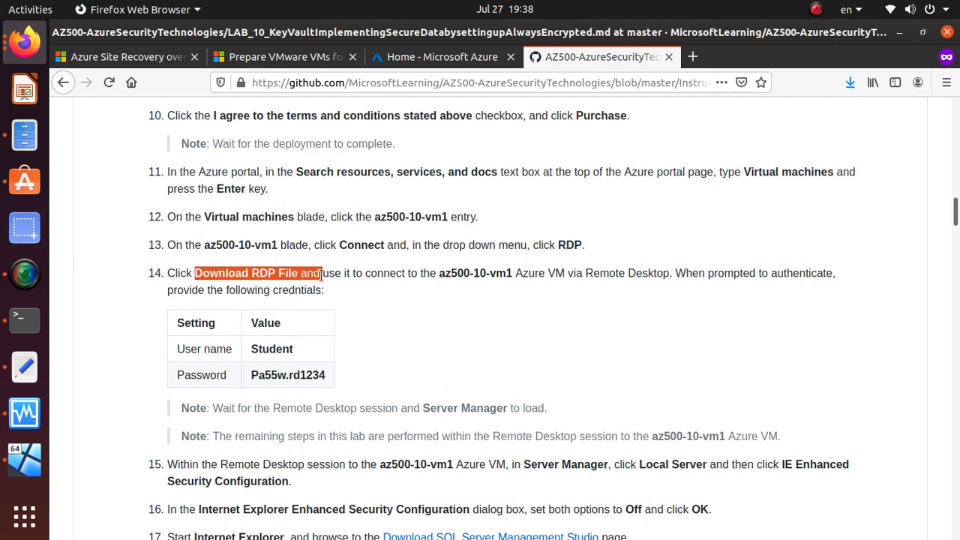
pyautogui.scroll(-2, 297, 420)
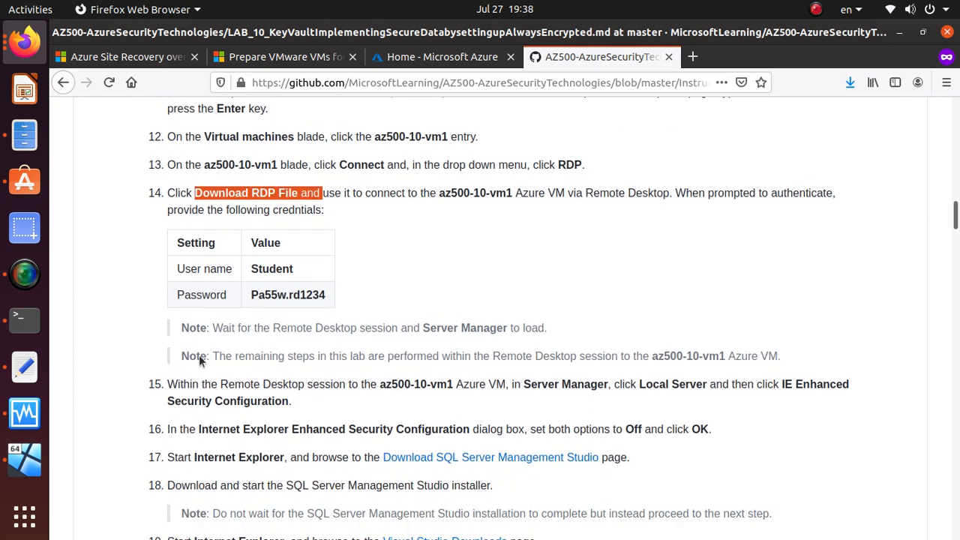
pyautogui.click(171, 384)
# Step: Read lab steps 15–18 on IE Enhanced Security Configuration and the installers
pyautogui.moveTo(171, 384); pyautogui.dragTo(868, 390)
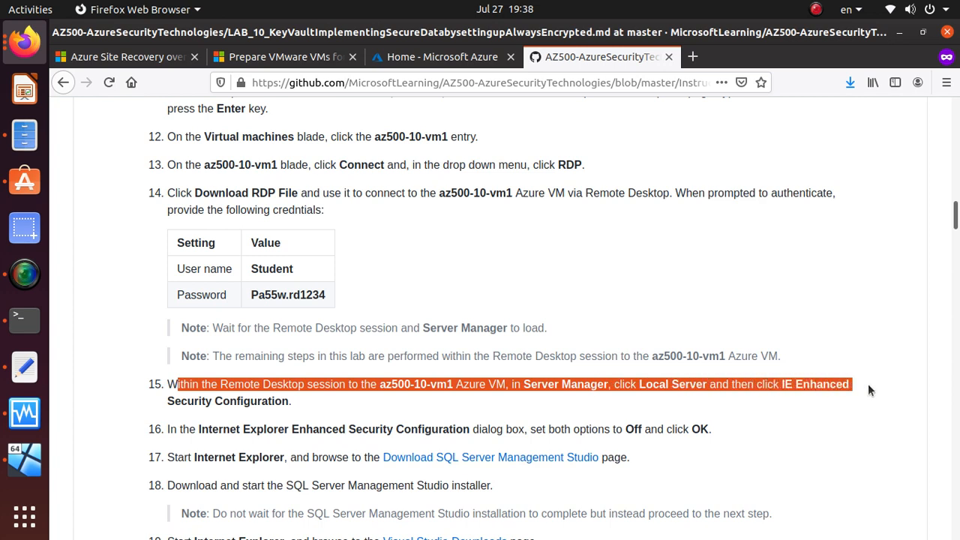
pyautogui.scroll(-3, 406, 291)
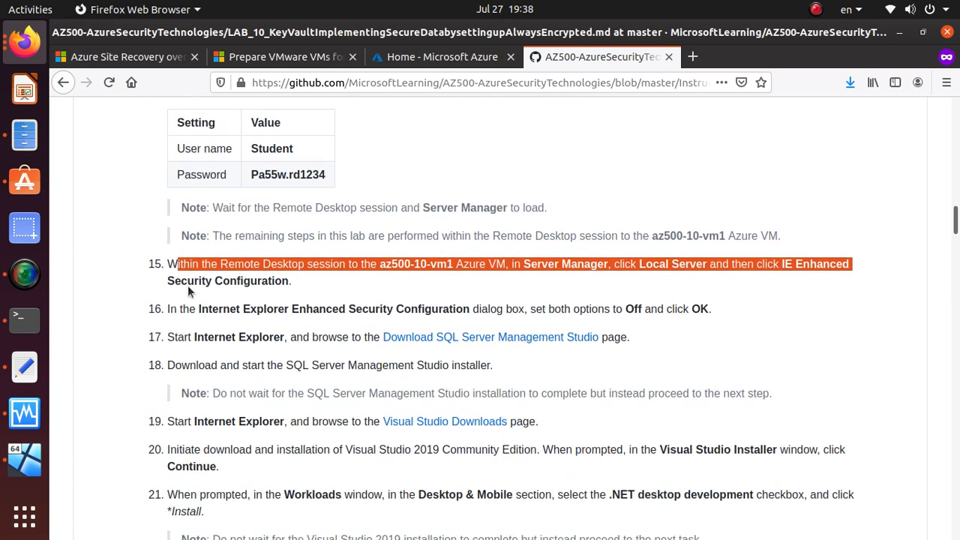
pyautogui.doubleClick(216, 279)
pyautogui.tripleClick(217, 280)
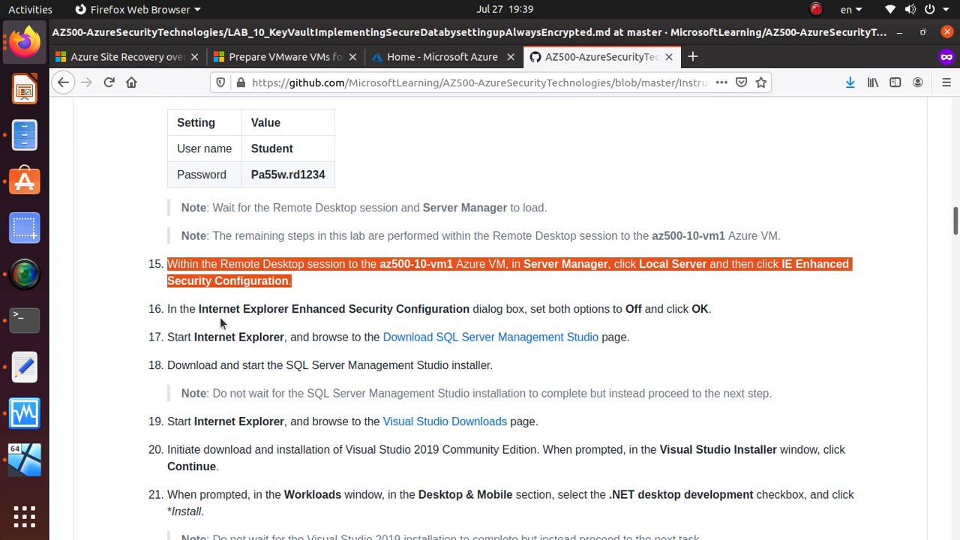
pyautogui.moveTo(200, 311); pyautogui.dragTo(736, 317)
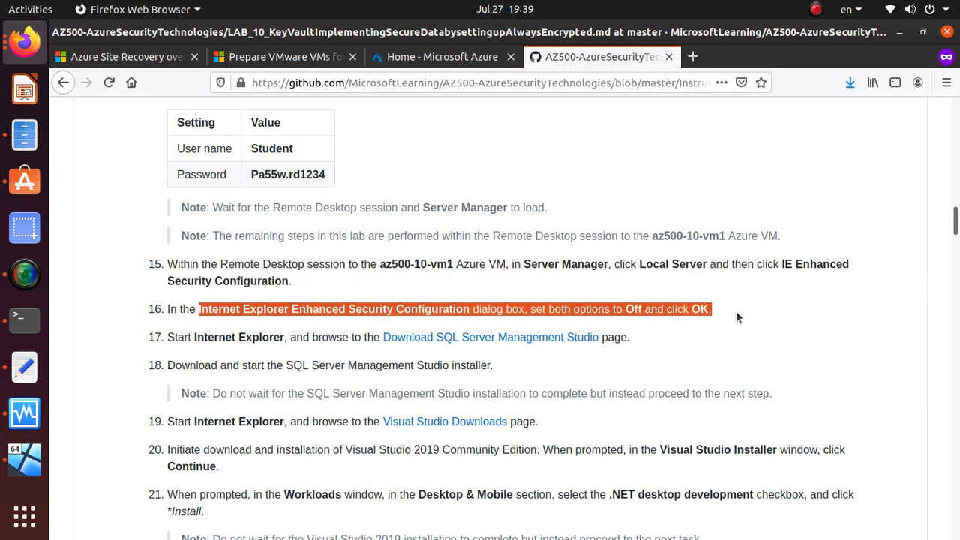
pyautogui.scroll(-4, 735, 302)
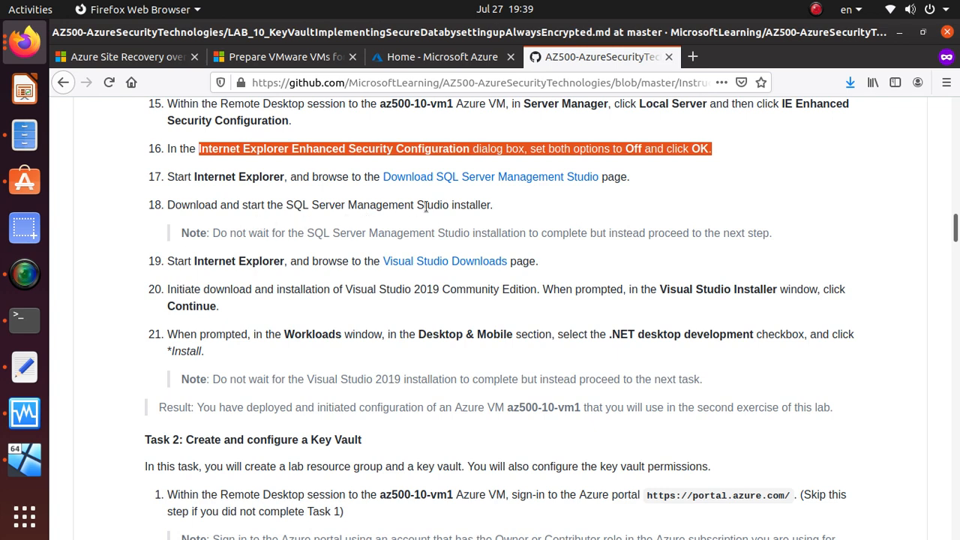
pyautogui.moveTo(506, 205); pyautogui.dragTo(147, 181)
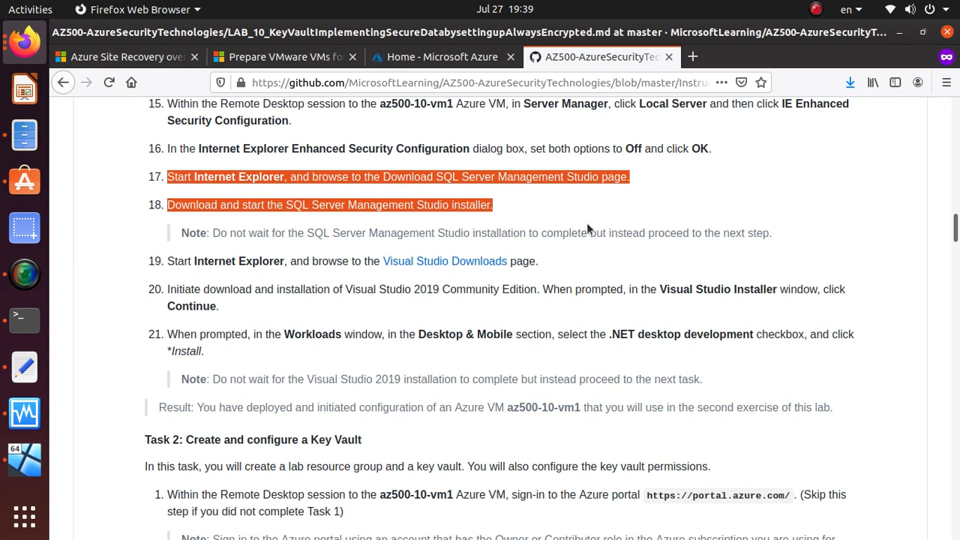
# Step: Open the deployed AZ500LAB10 resource group from the portal's notifications
pyautogui.click(417, 59)
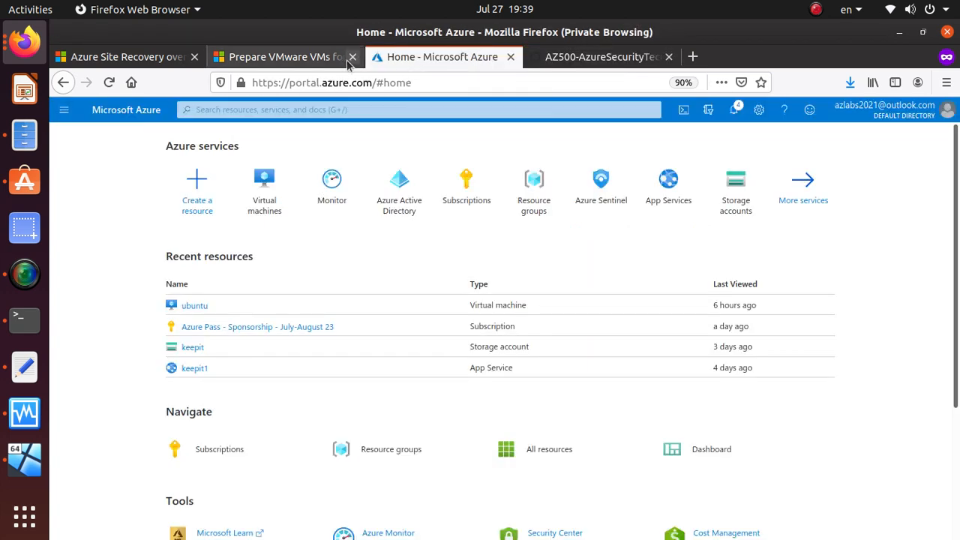
pyautogui.click(734, 110)
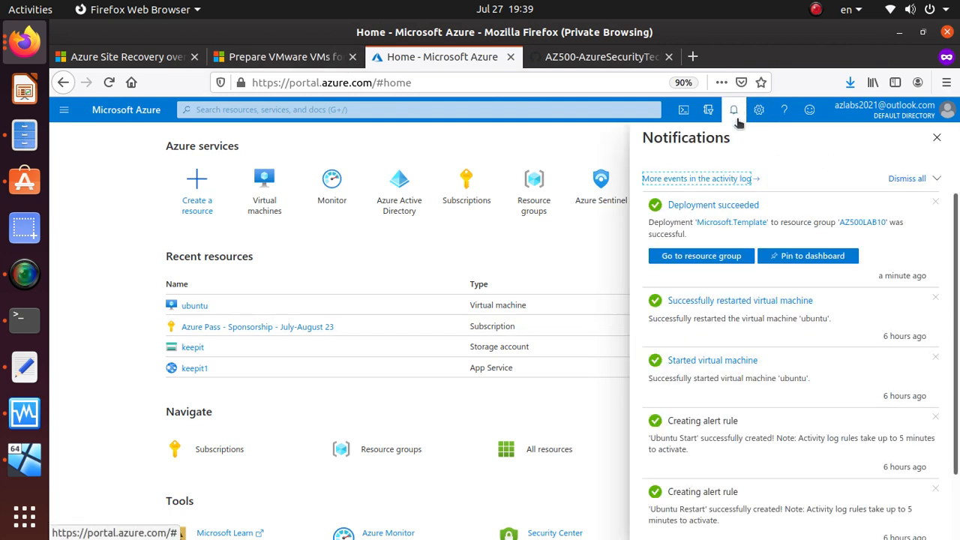
pyautogui.click(728, 258)
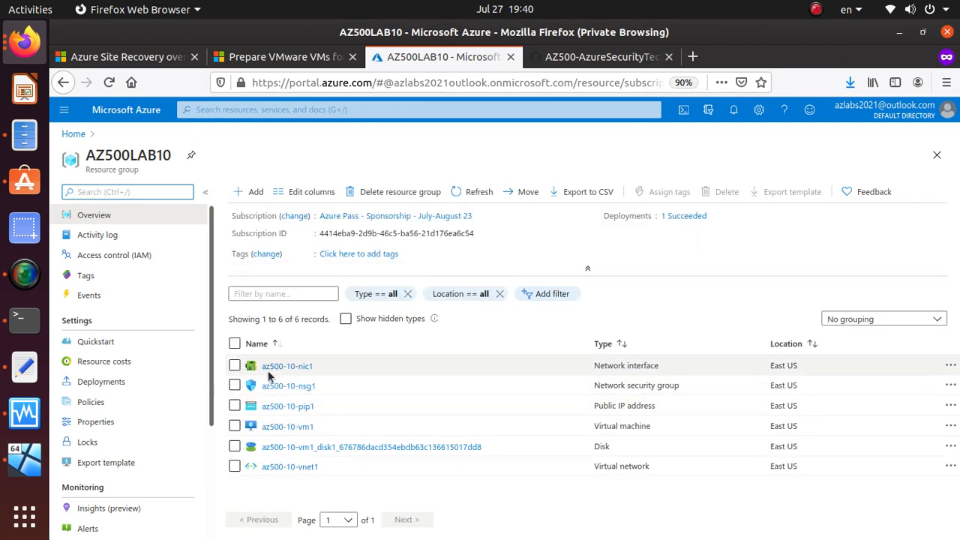
# Step: Open az500-10-vm1, copy its public IP 52.188.160.193, and bring up VirtualBox Manager
pyautogui.click(286, 427)
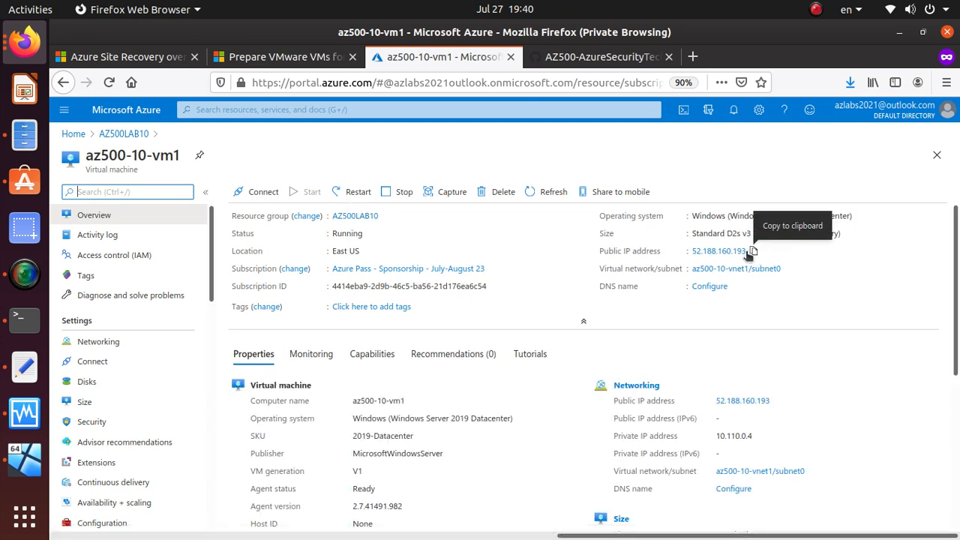
pyautogui.click(754, 253)
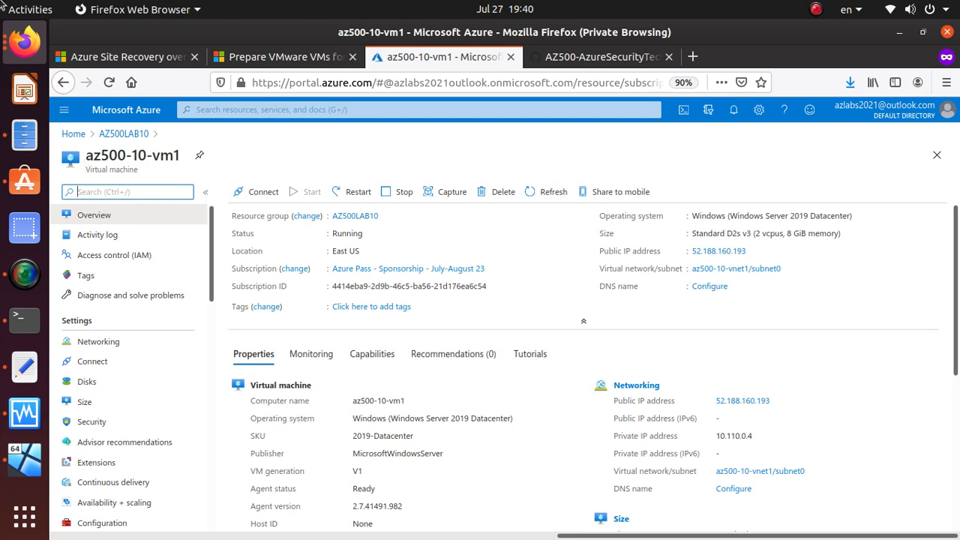
pyautogui.click(24, 414)
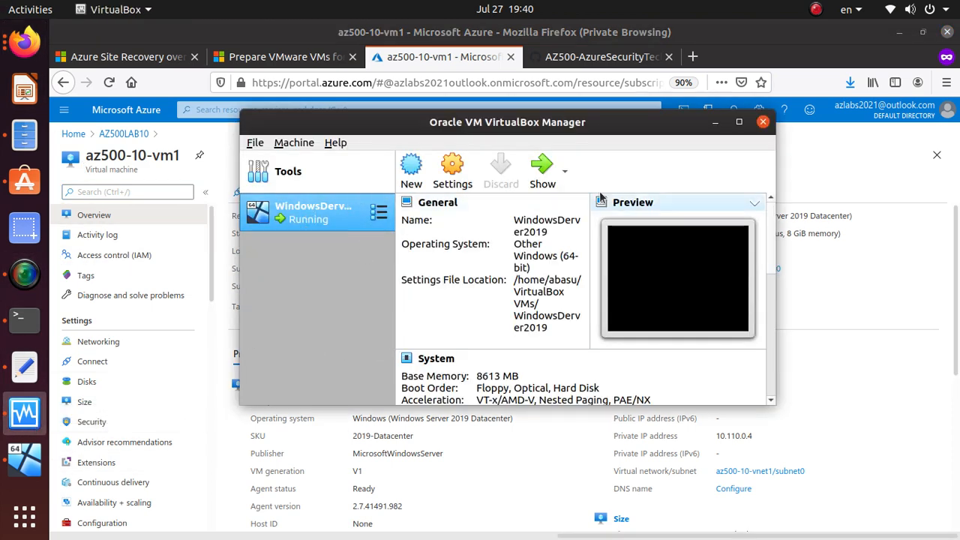
# Step: Show the Windows Server VM and browse Chrome to portal.azure.com
pyautogui.click(543, 178)
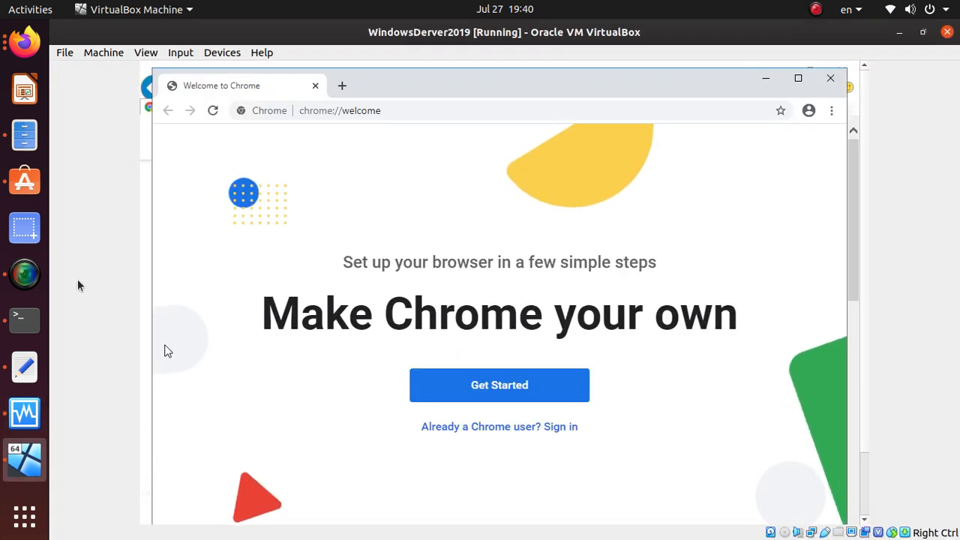
pyautogui.click(455, 112)
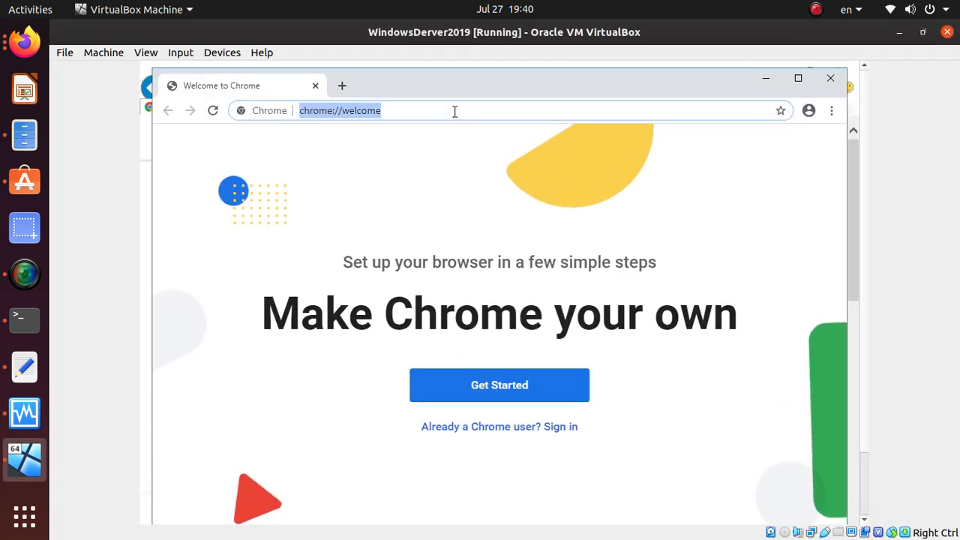
pyautogui.write('ac')
pyautogui.press('BackSpace')
pyautogui.press('BackSpace')
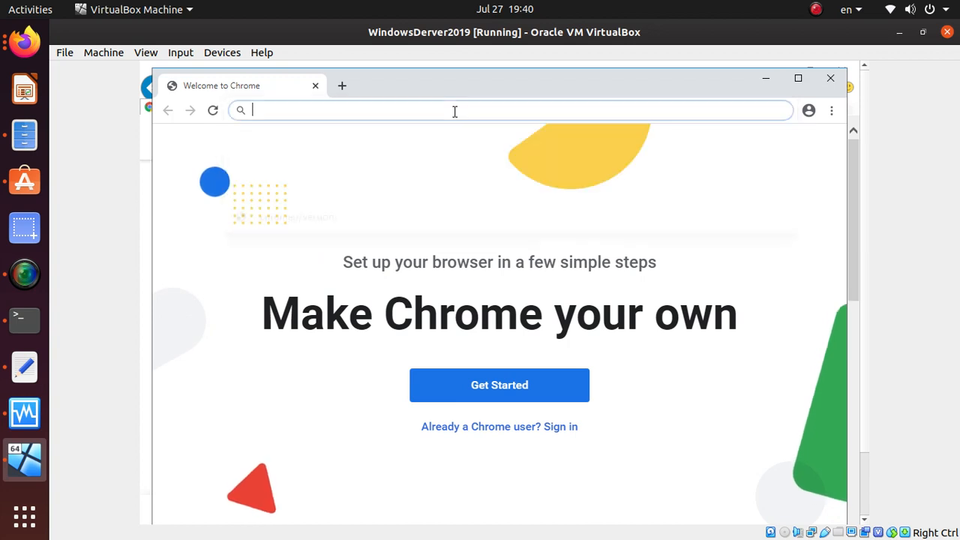
pyautogui.write('portal')
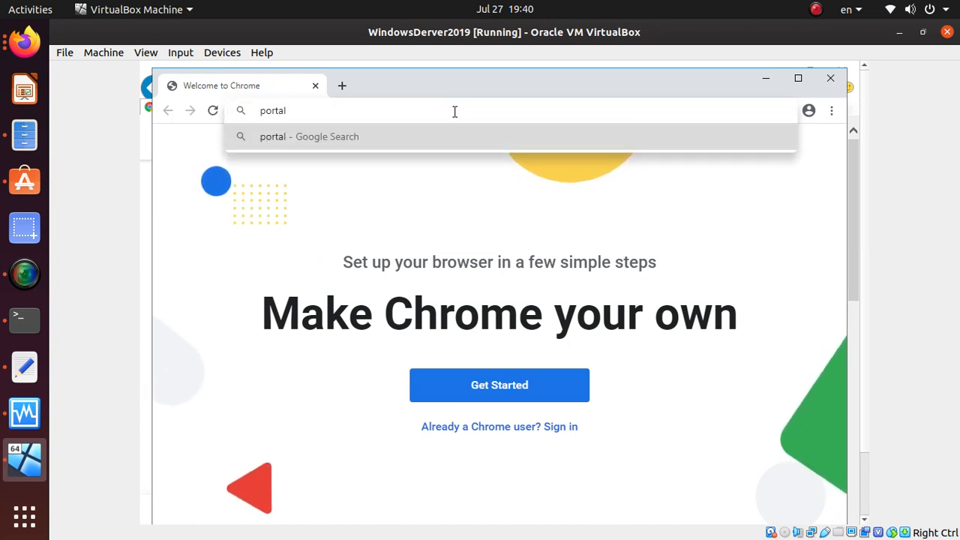
pyautogui.write('.azure.com')
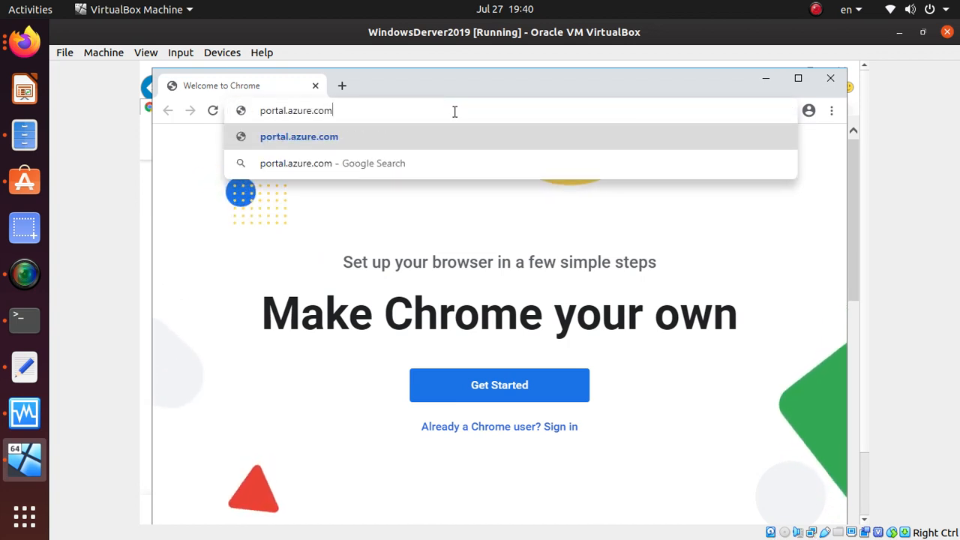
pyautogui.press('Return')
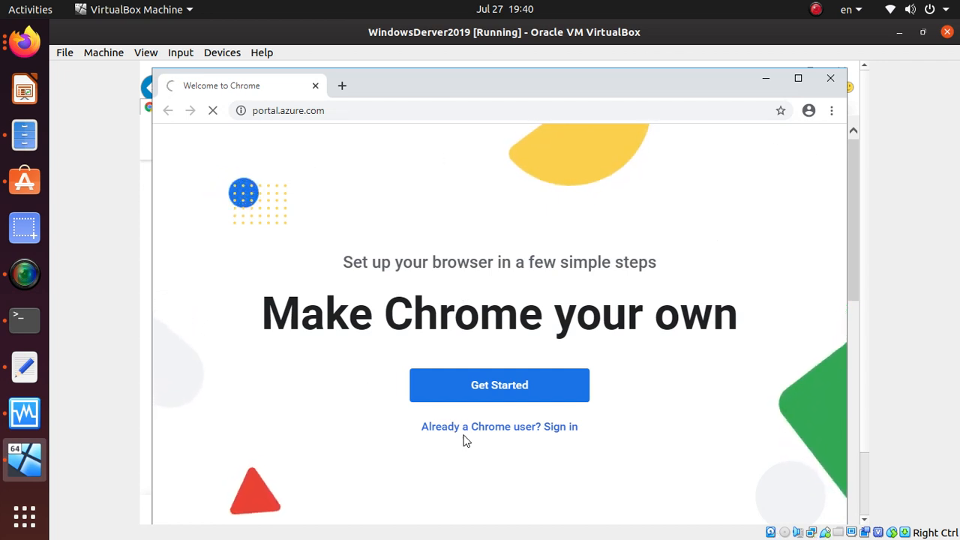
# Step: Load google.com in a new tab, return to the Azure tab, and minimize Chrome
pyautogui.click(344, 86)
pyautogui.write('googlec')
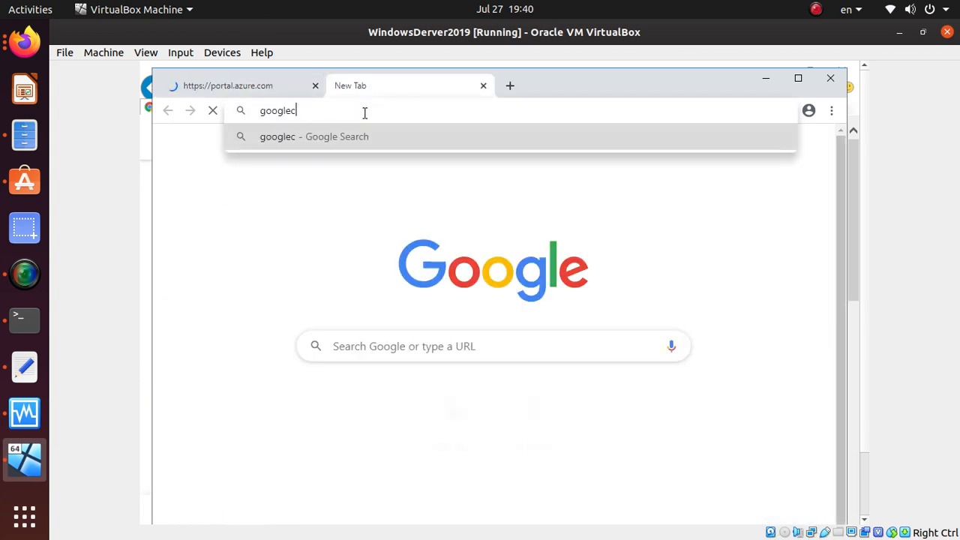
pyautogui.press('BackSpace')
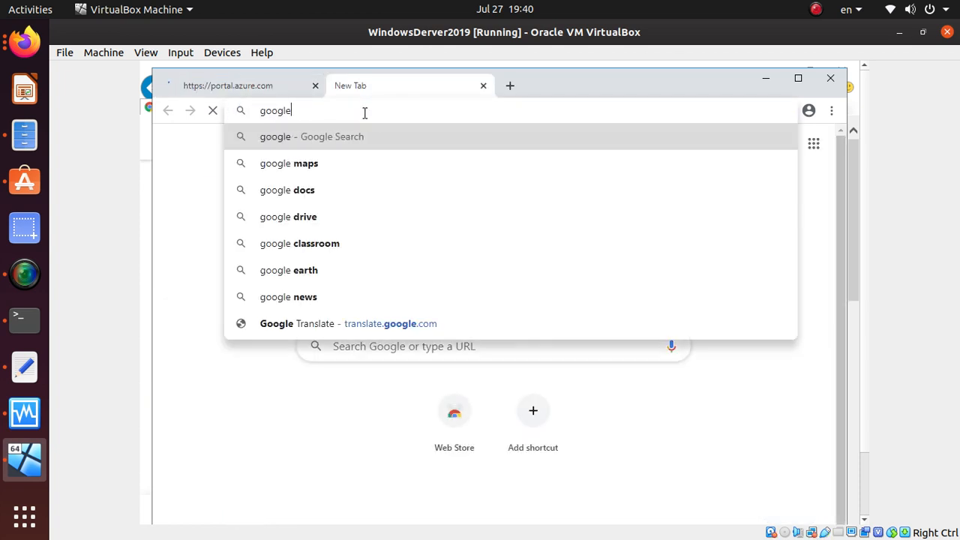
pyautogui.write('.com')
pyautogui.press('Return')
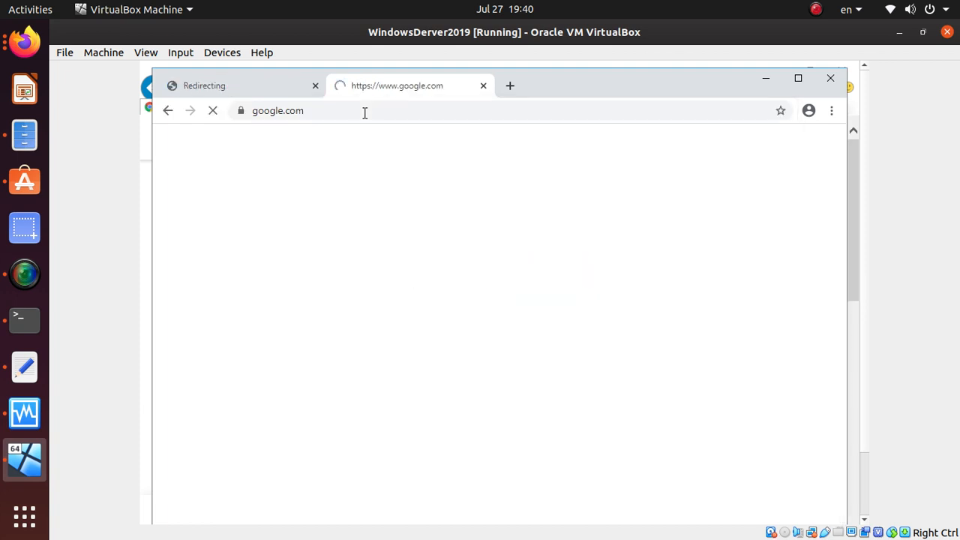
pyautogui.click(232, 88)
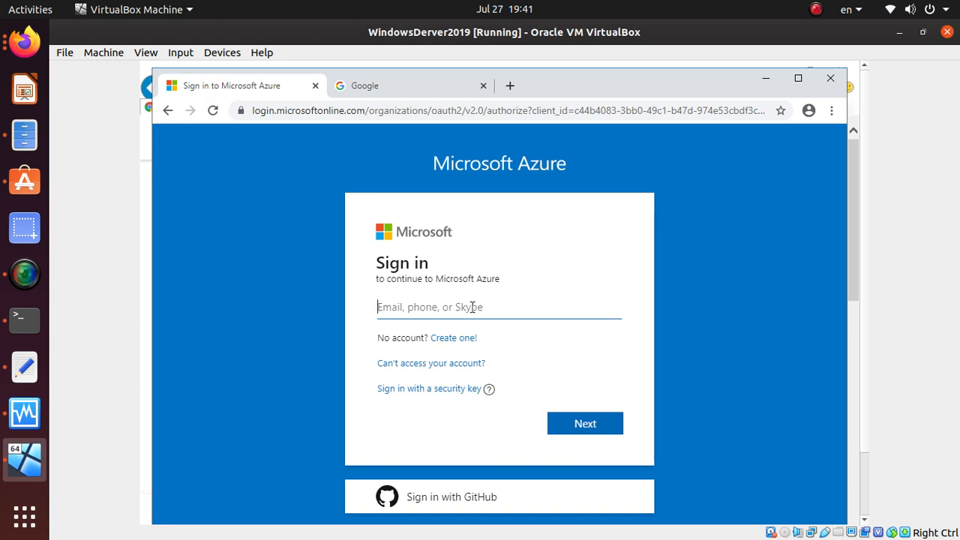
pyautogui.click(766, 78)
pyautogui.scroll(-10, 270, 343)
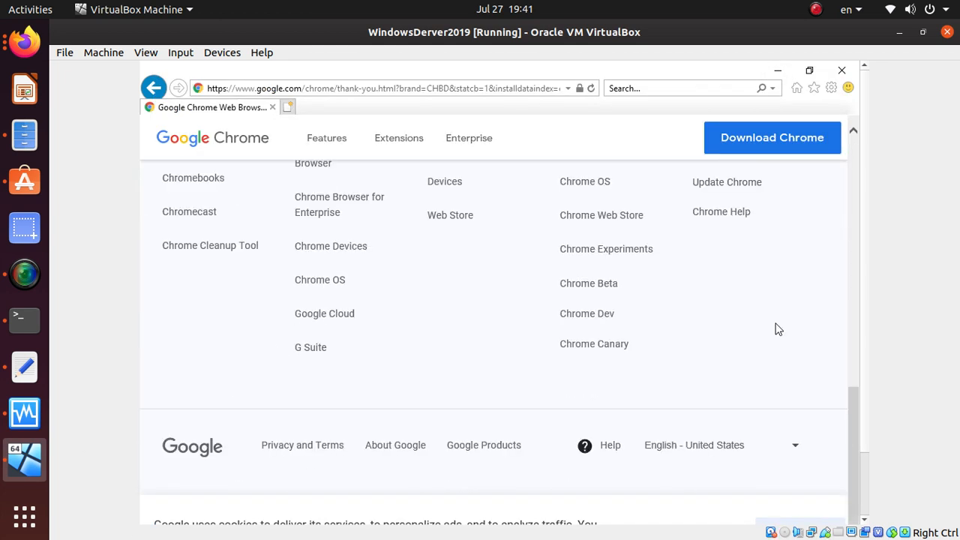
pyautogui.scroll(5, 833, 450)
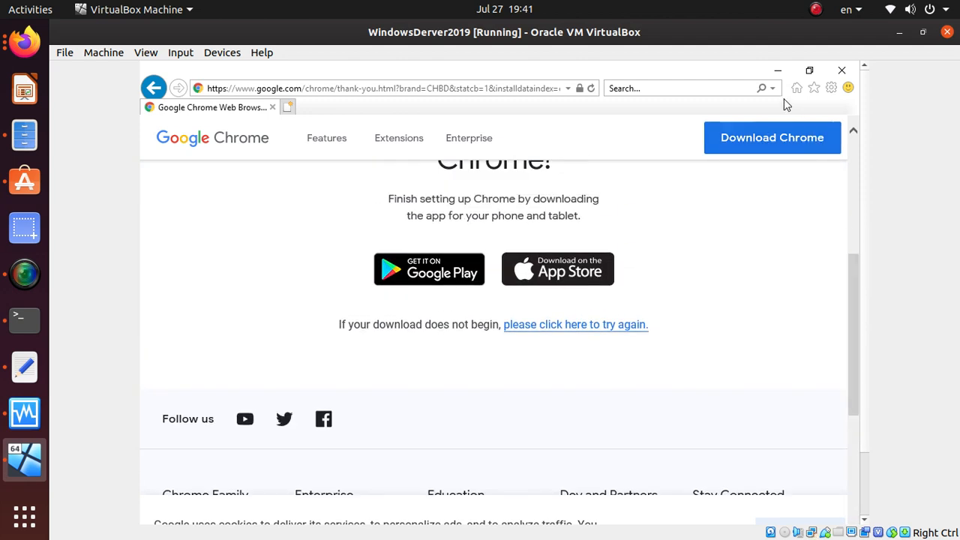
# Step: Search the taskbar for rdp and launch Remote Desktop Connection
pyautogui.click(779, 72)
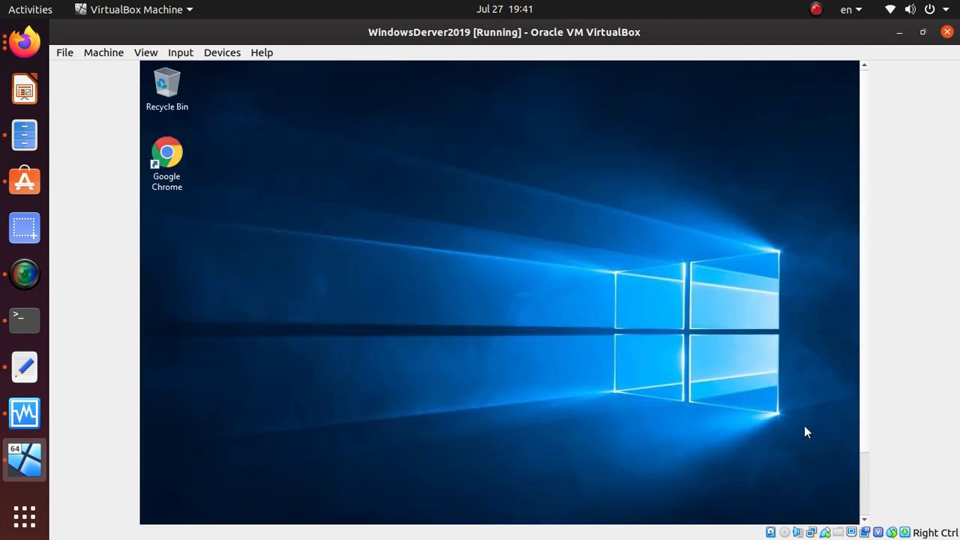
pyautogui.scroll(-5, 871, 93)
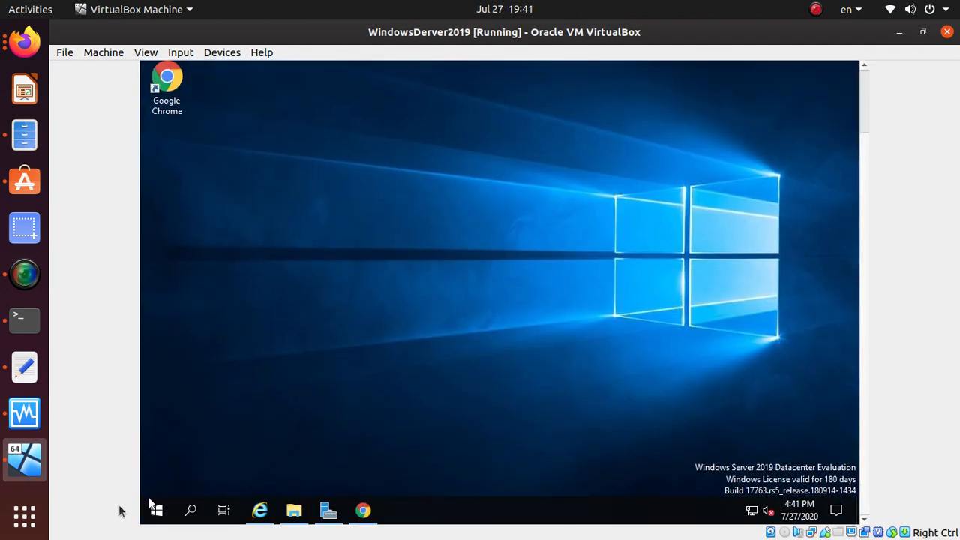
pyautogui.click(198, 513)
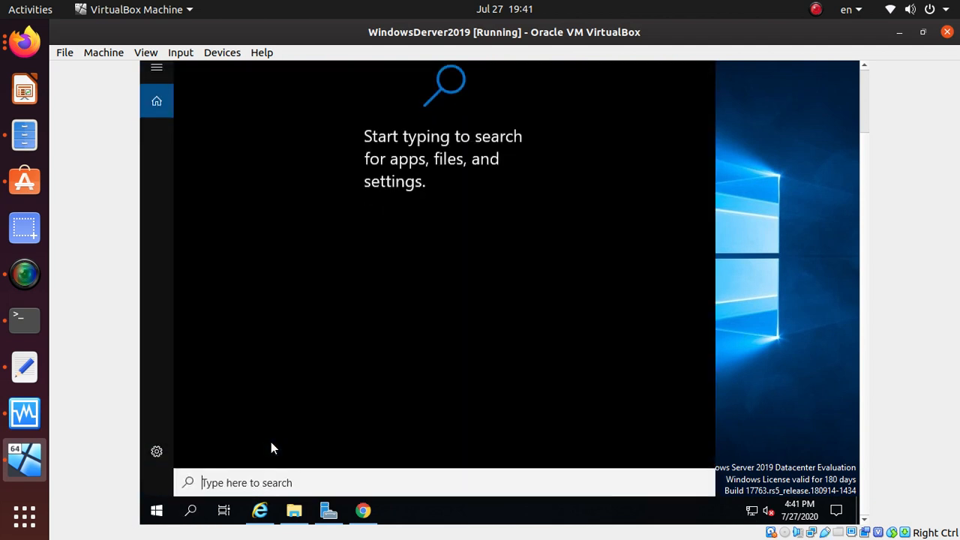
pyautogui.write('r')
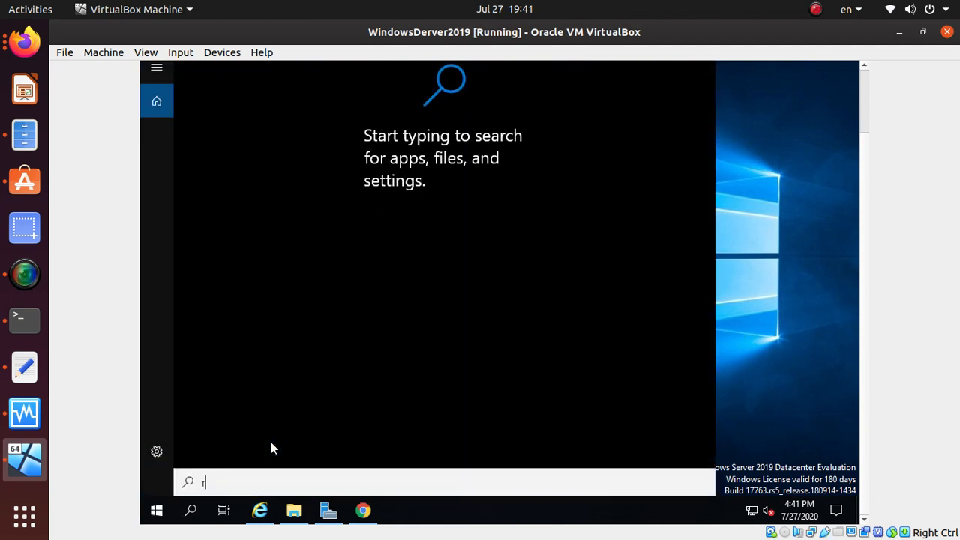
pyautogui.write('dp')
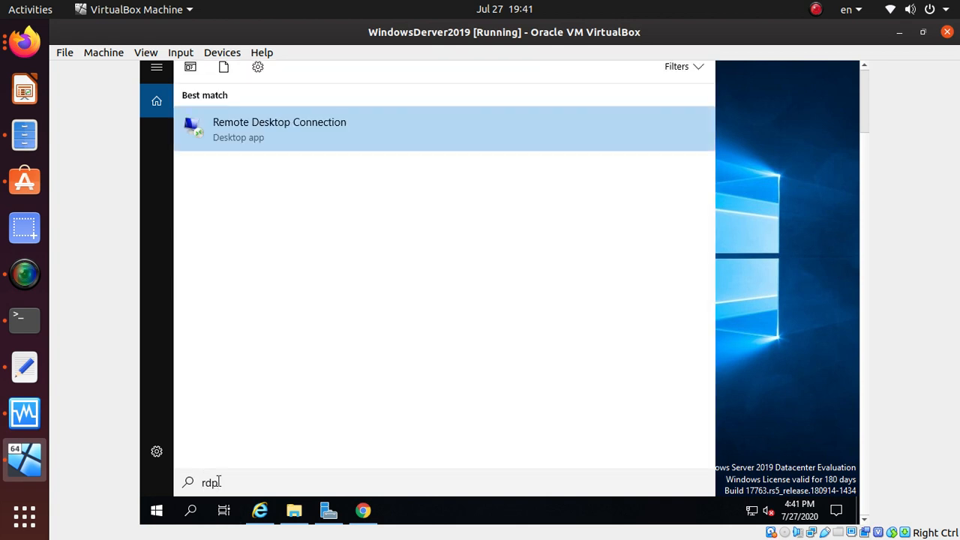
pyautogui.click(334, 129)
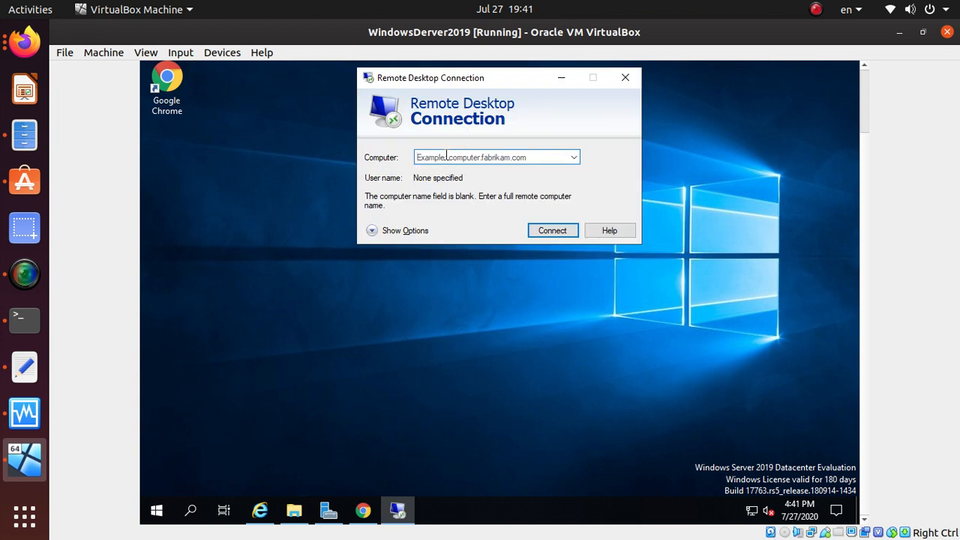
# Step: Copy the VM's public IP address from the Azure VM overview page
pyautogui.click(447, 156)
pyautogui.rightClick(447, 156)
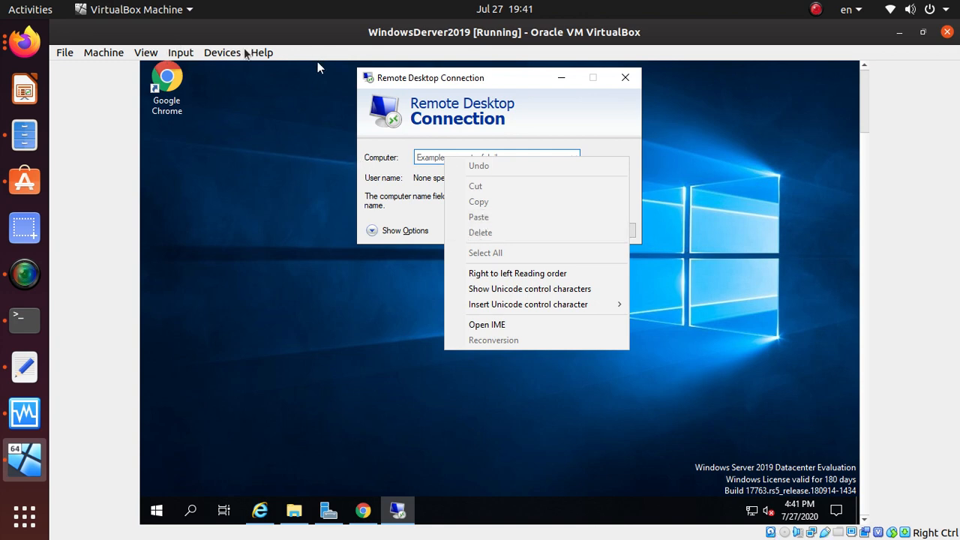
pyautogui.hotkey('alt', 'Tab')
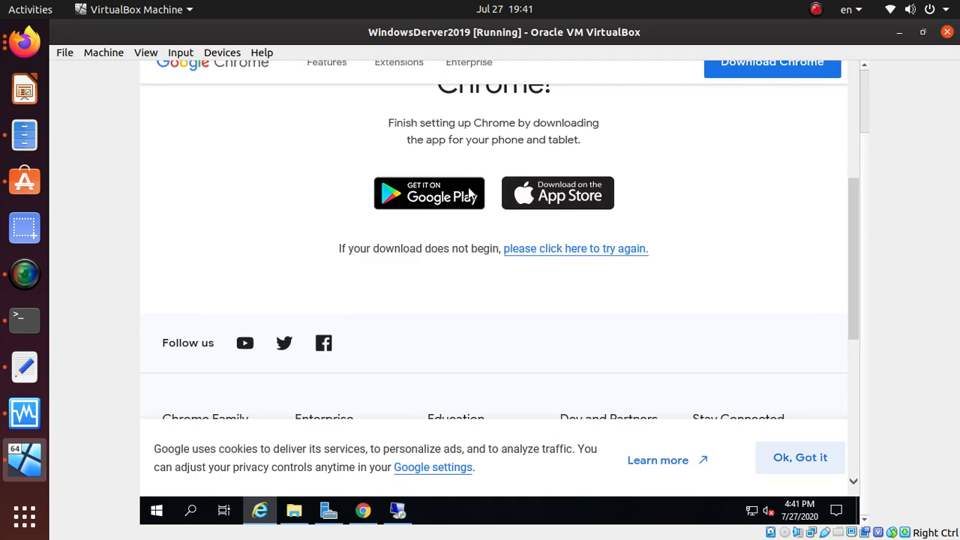
pyautogui.hotkey('alt', 'Tab')
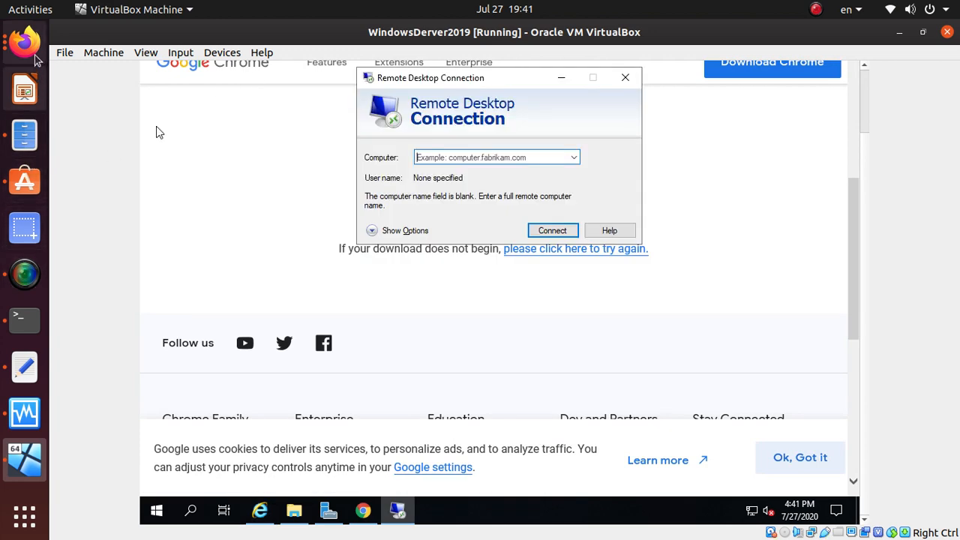
pyautogui.click(29, 46)
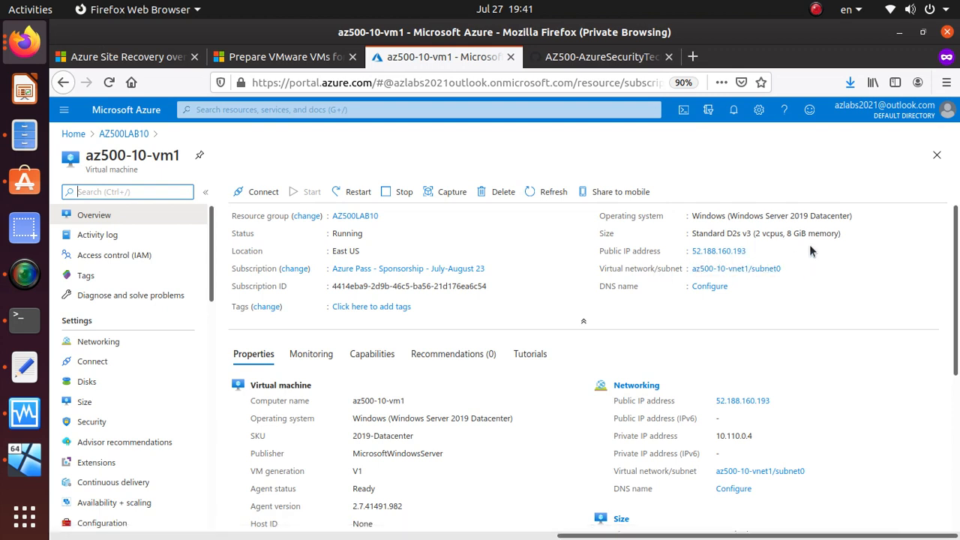
pyautogui.hotkey('alt', 'Tab')
pyautogui.click(156, 132)
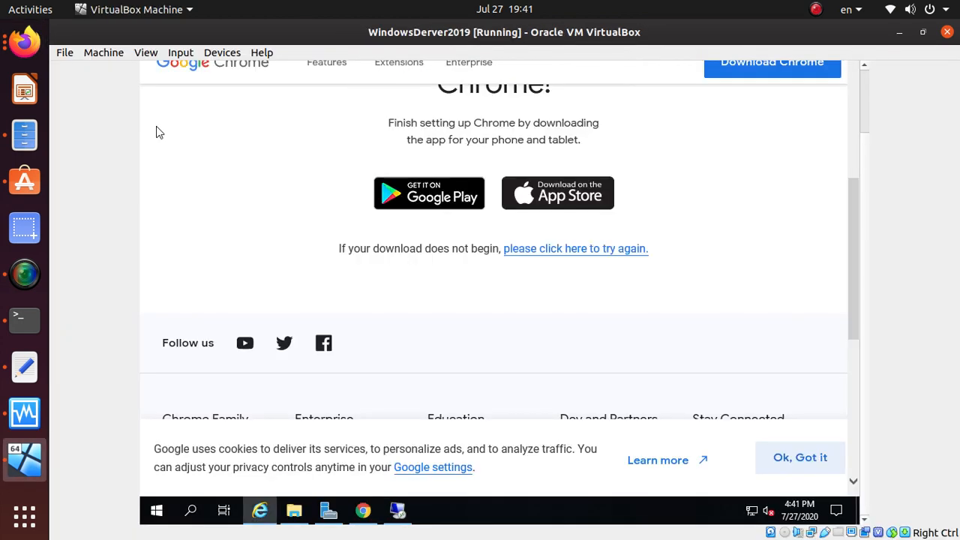
pyautogui.hotkey('alt', 'Tab')
pyautogui.hotkey('alt', 'Tab')
pyautogui.hotkey('alt', 'Tab')
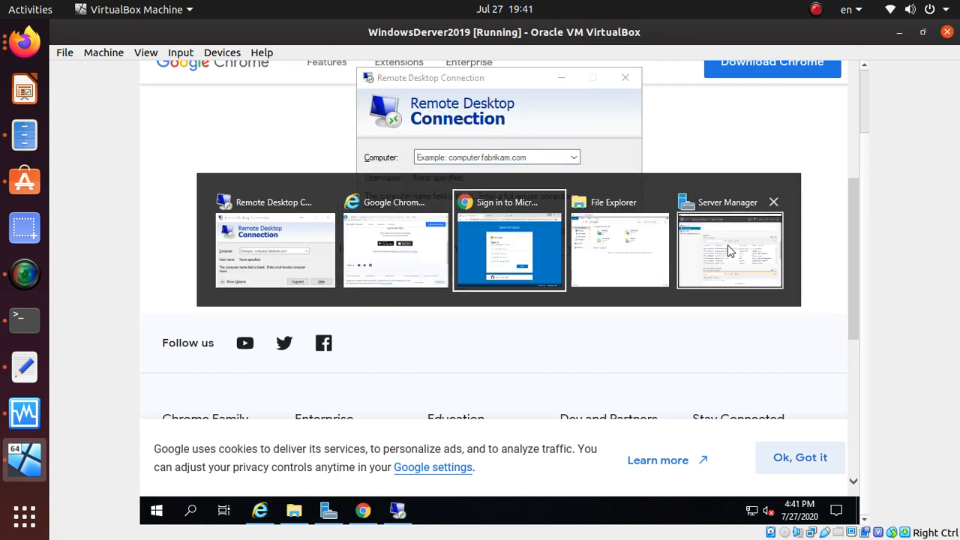
pyautogui.hotkey('alt', 'Tab')
pyautogui.hotkey('alt', 'Tab')
pyautogui.hotkey('alt', 'Tab')
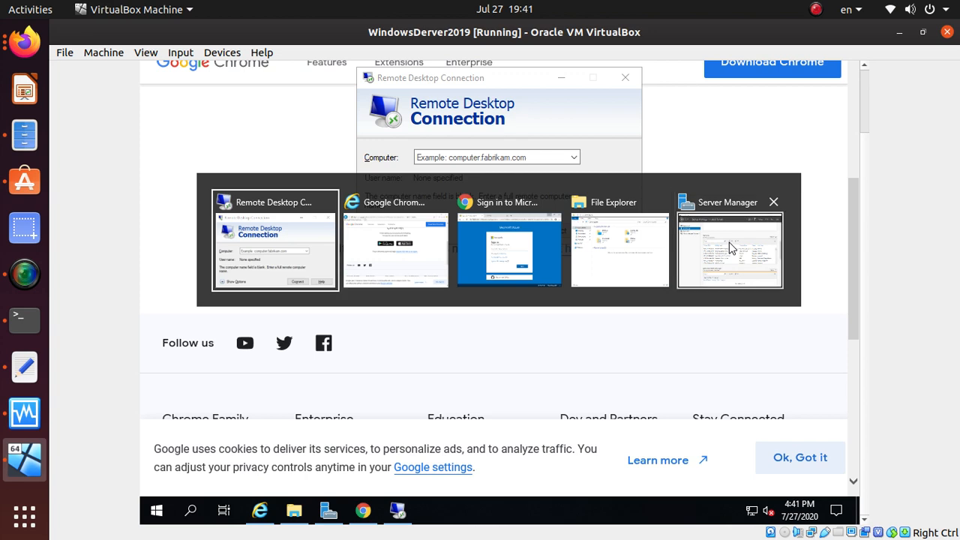
pyautogui.click(24, 41)
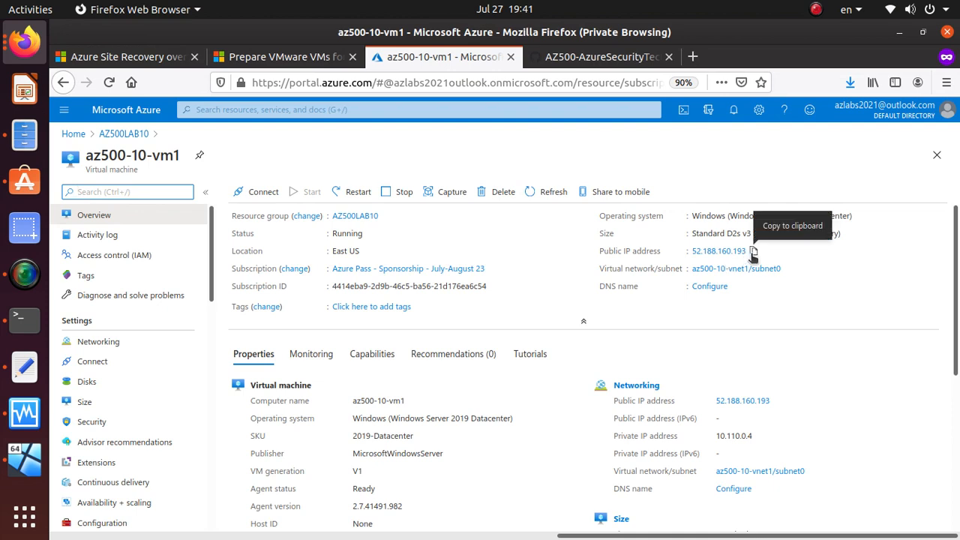
pyautogui.click(754, 252)
# Step: Type the public IP 52.188.160.193 into the Computer field after pasting fails
pyautogui.click(24, 459)
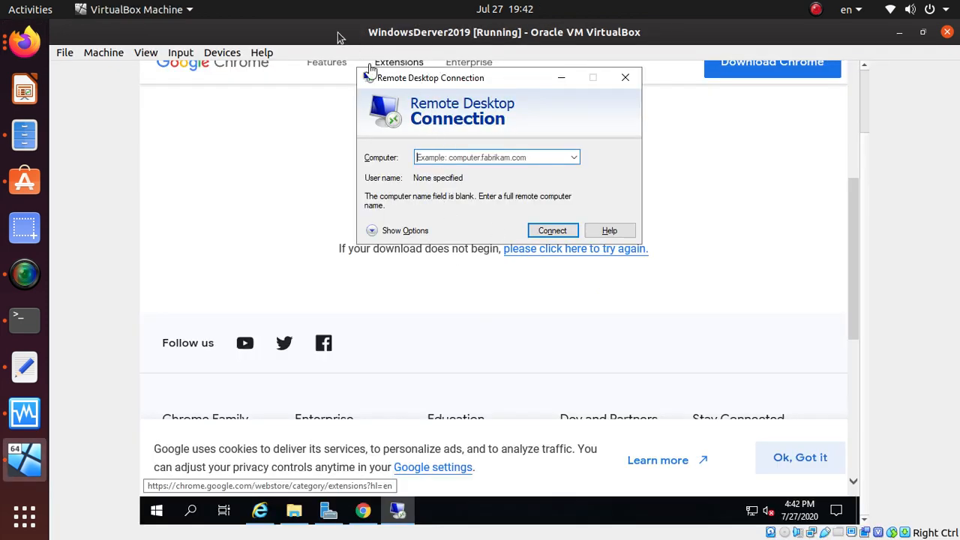
pyautogui.click(183, 54)
pyautogui.moveTo(222, 54)
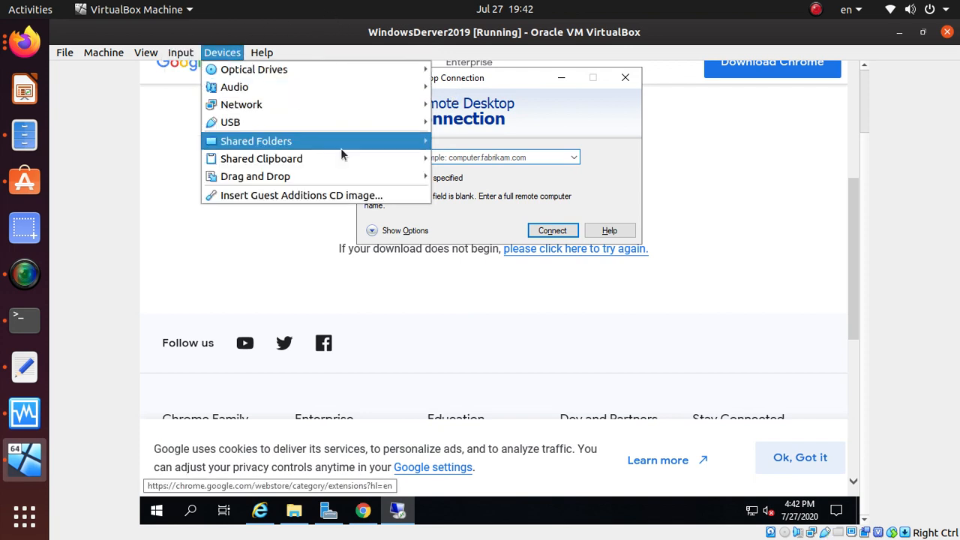
pyautogui.click(478, 168)
pyautogui.click(470, 158)
pyautogui.rightClick(466, 160)
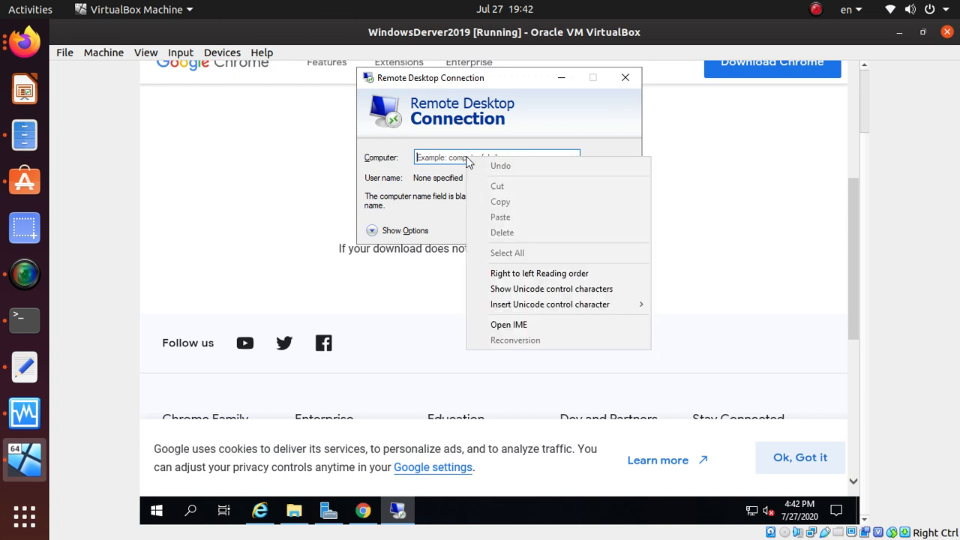
pyautogui.click(424, 157)
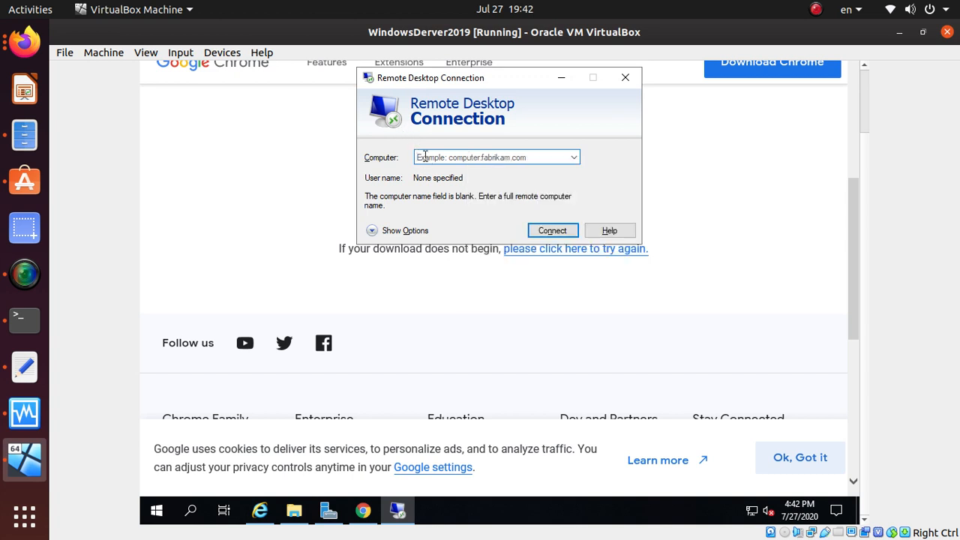
pyautogui.write('52.188.')
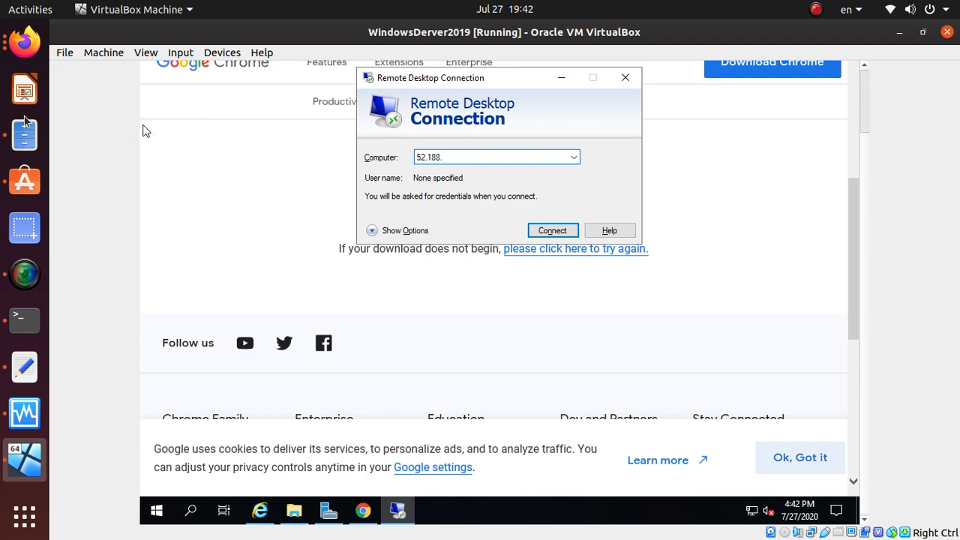
pyautogui.click(25, 41)
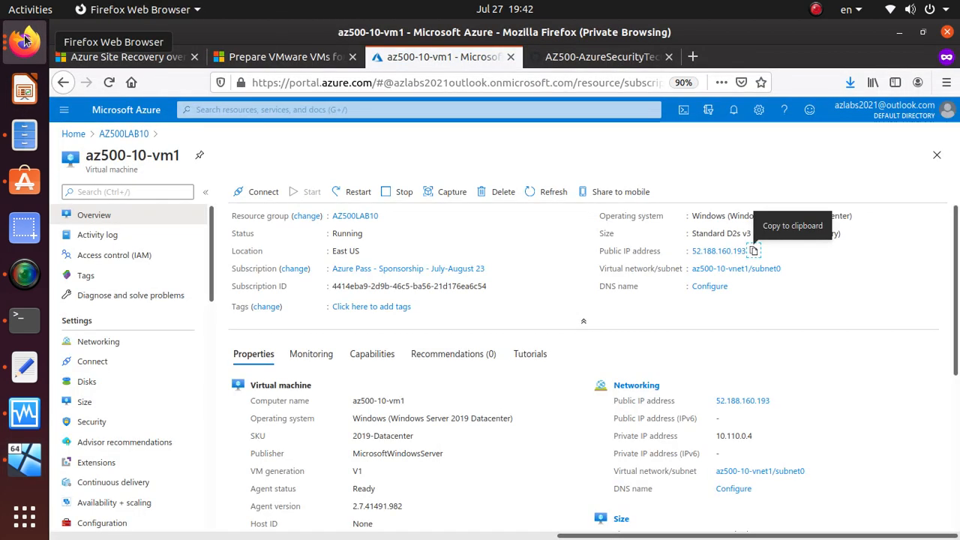
pyautogui.click(904, 32)
pyautogui.write('188.160.193')
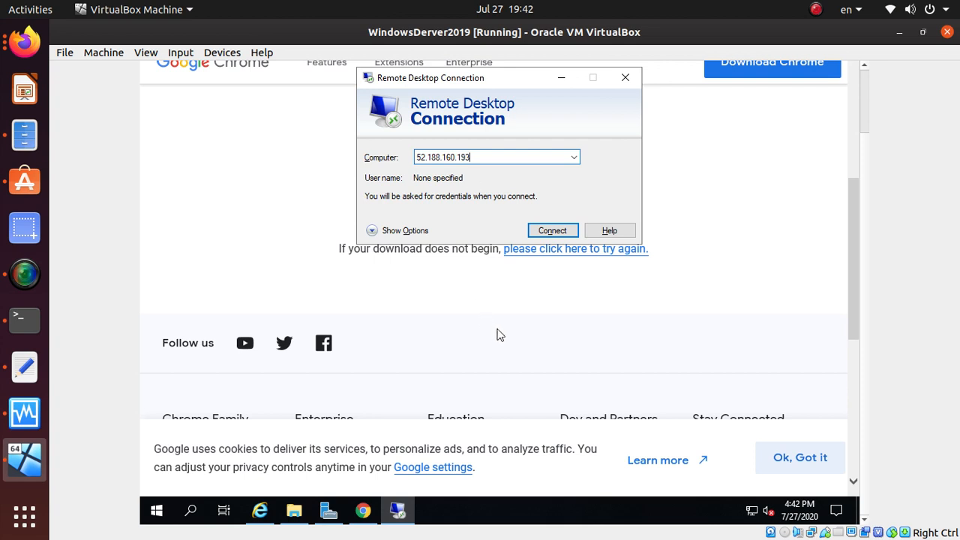
# Step: Expand connection options, enter the Student user name, and start connecting
pyautogui.click(373, 231)
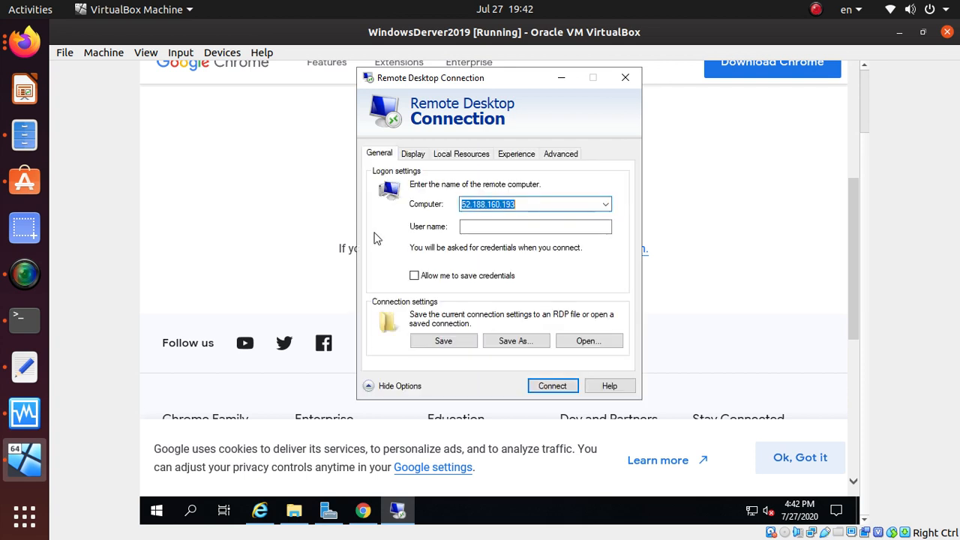
pyautogui.click(535, 226)
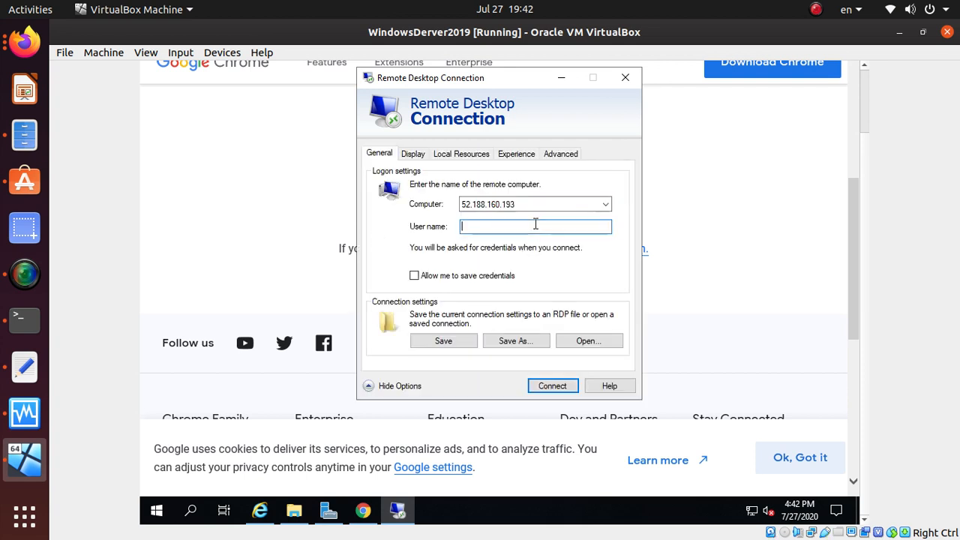
pyautogui.click(156, 351)
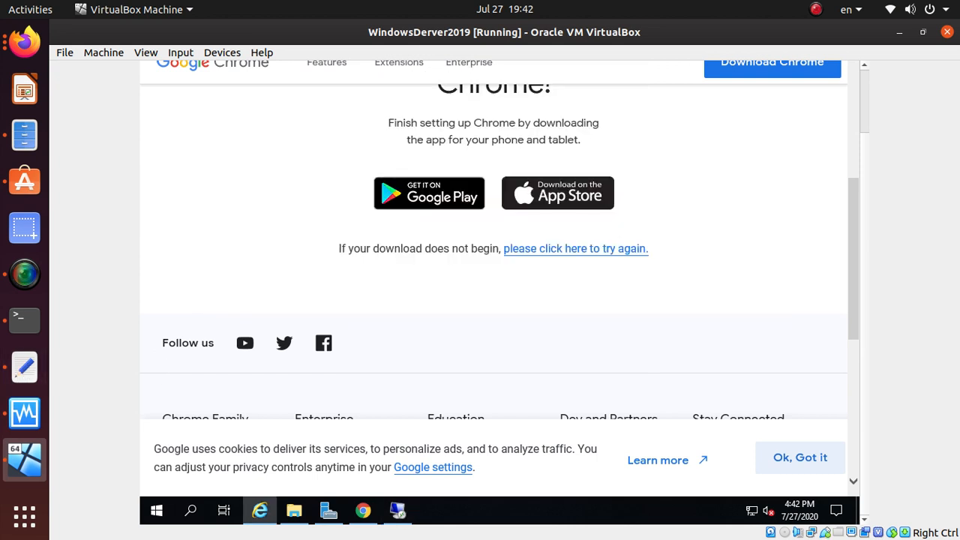
pyautogui.hotkey('alt', 'Tab')
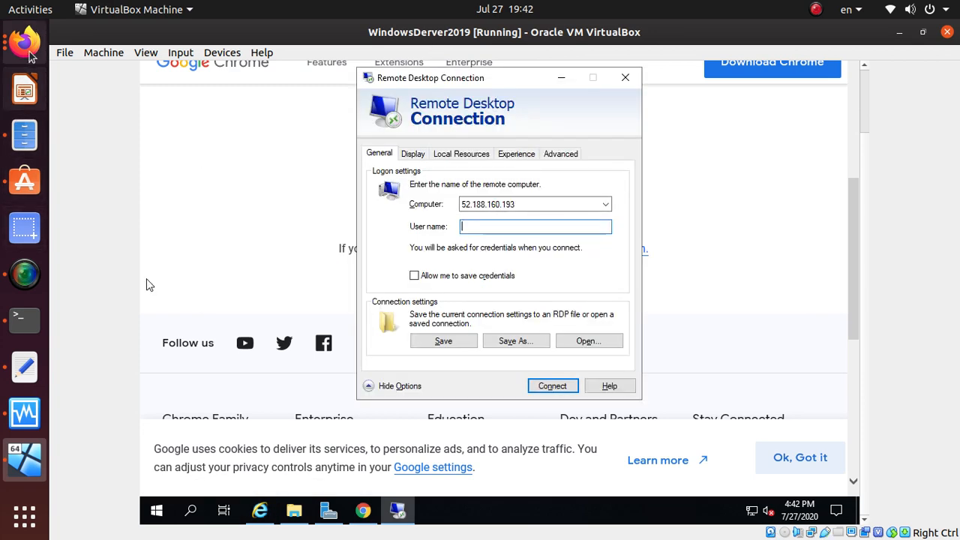
pyautogui.click(29, 54)
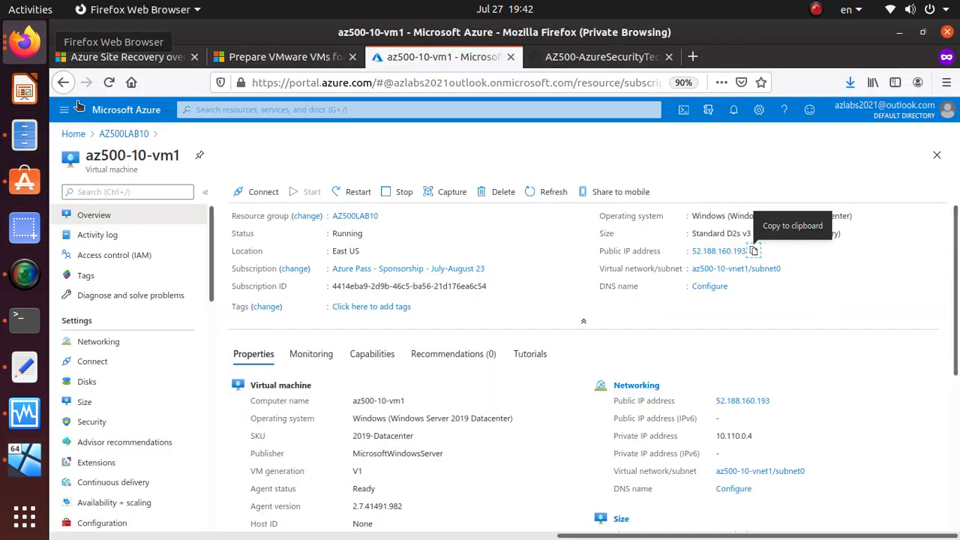
pyautogui.click(607, 59)
pyautogui.scroll(8, 465, 269)
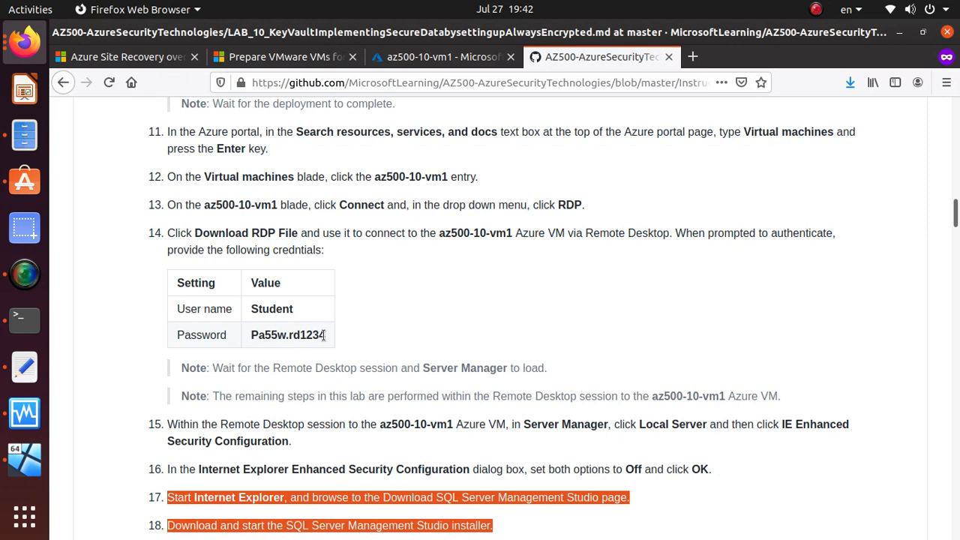
pyautogui.hotkey('alt', 'Tab')
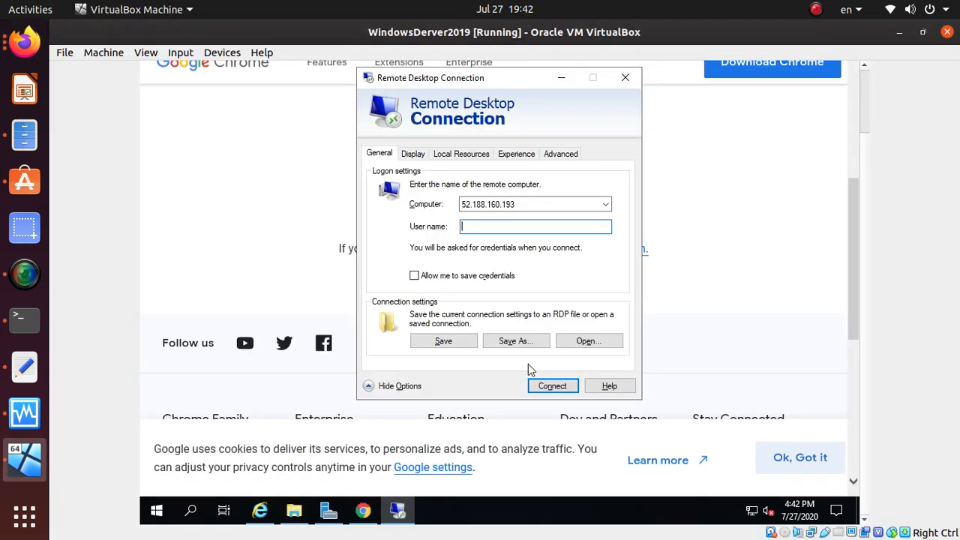
pyautogui.write('Student')
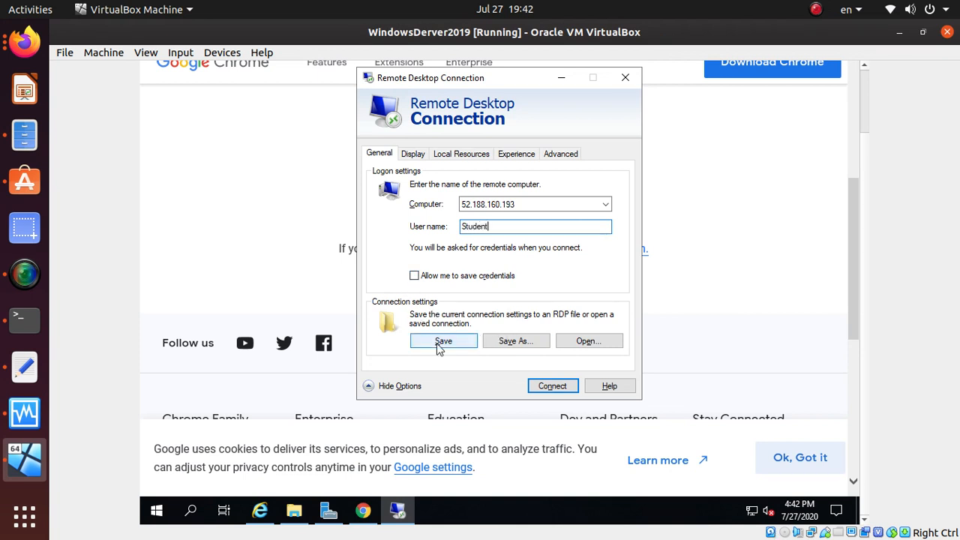
pyautogui.click(553, 387)
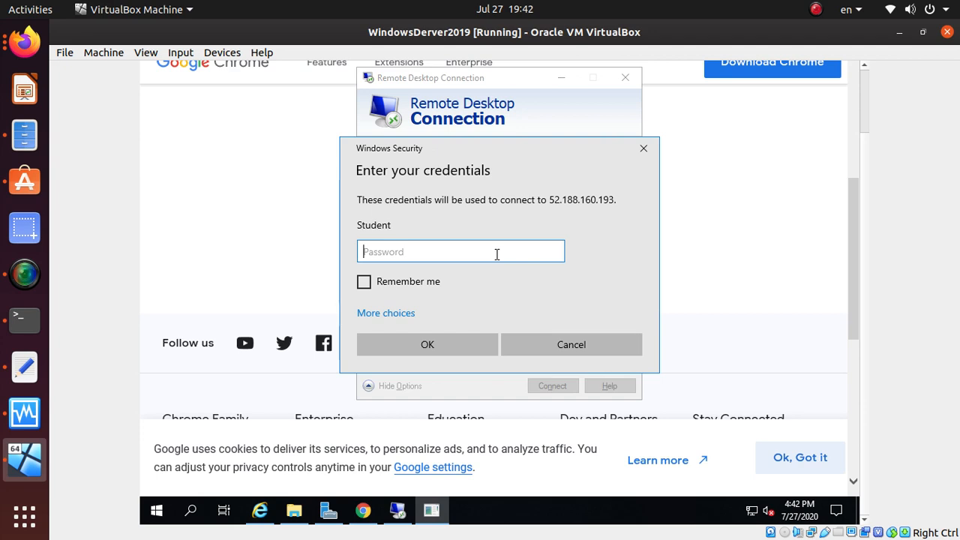
# Step: Enter the lab user's password, tick Remember me, and submit the credentials
pyautogui.hotkey('alt', 'Tab')
pyautogui.hotkey('alt', 'Tab')
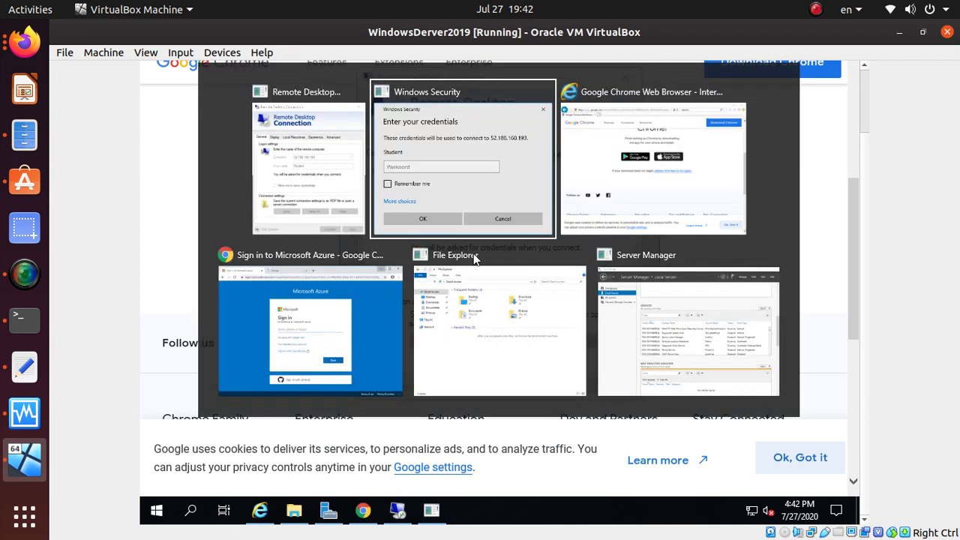
pyautogui.click(25, 42)
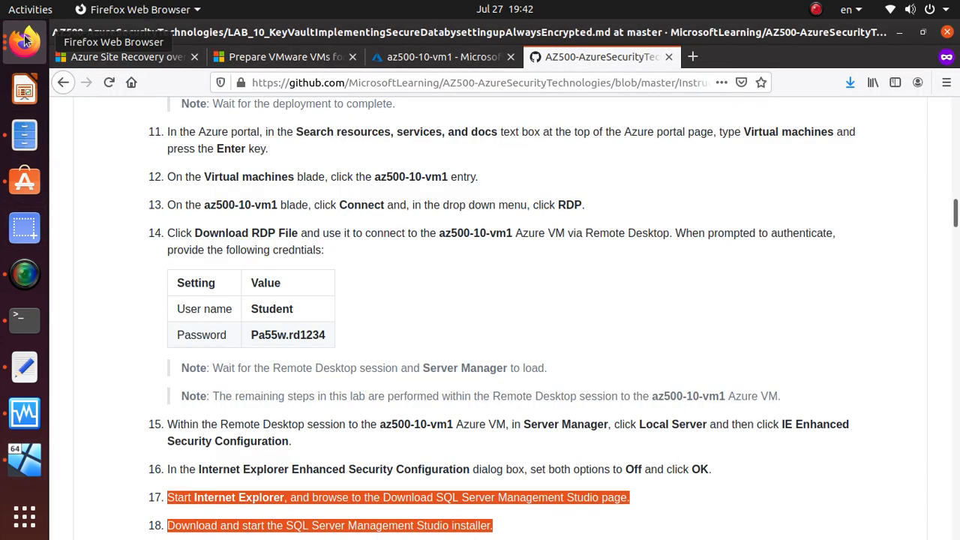
pyautogui.scroll(-1, 375, 420)
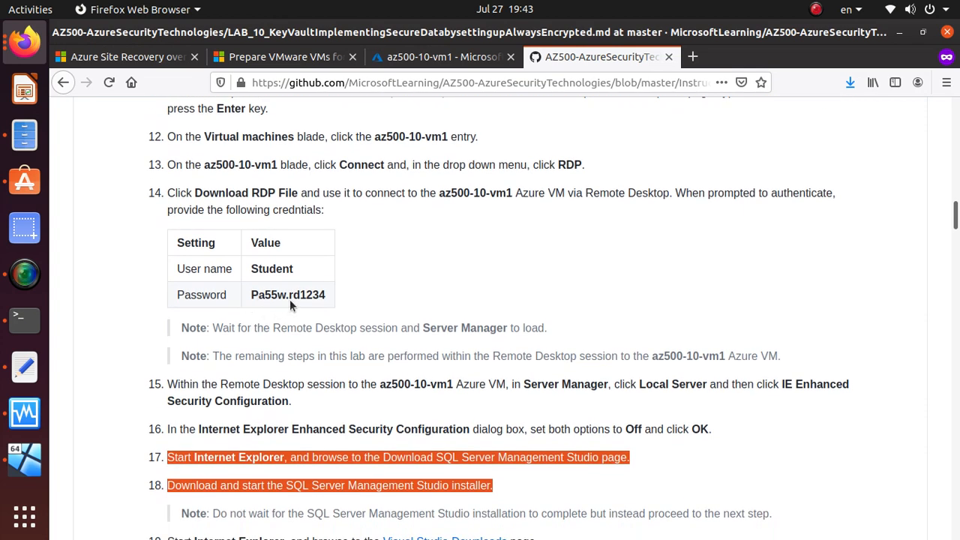
pyautogui.hotkey('alt', 'Tab')
pyautogui.write('P')
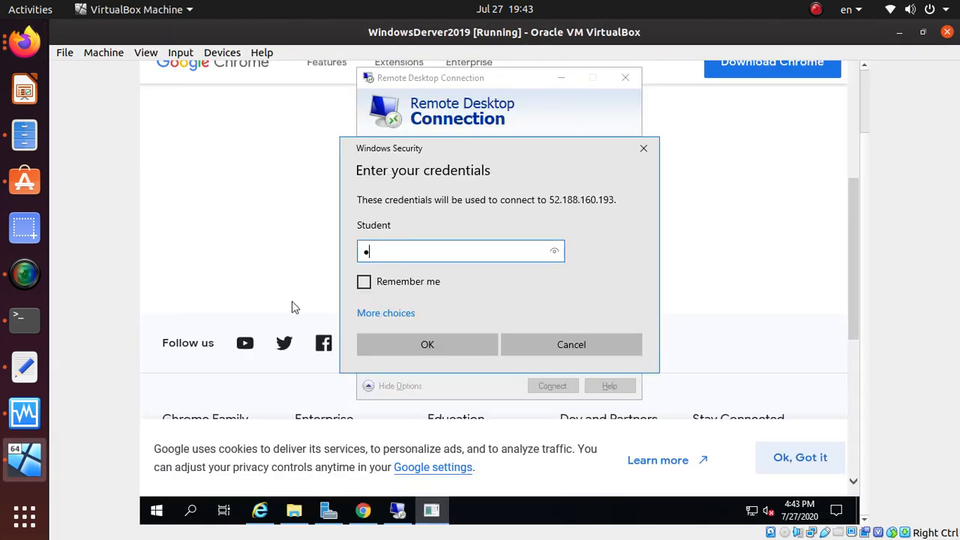
pyautogui.write('asswo')
pyautogui.click(20, 42)
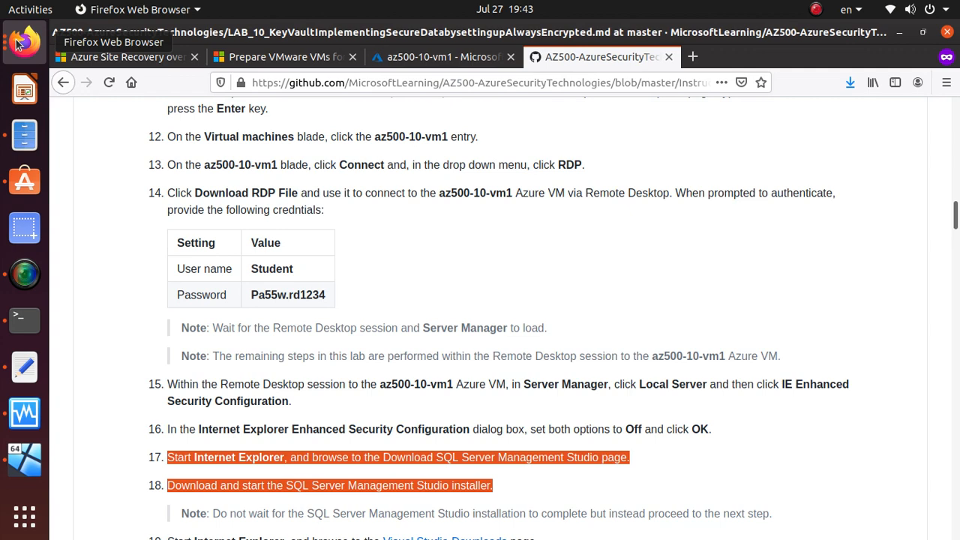
pyautogui.click(18, 44)
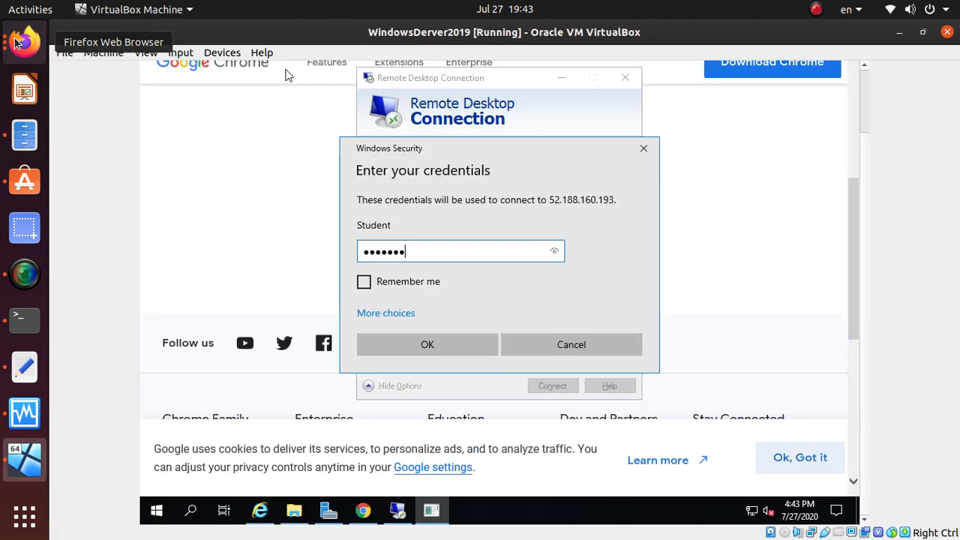
pyautogui.write('•••••')
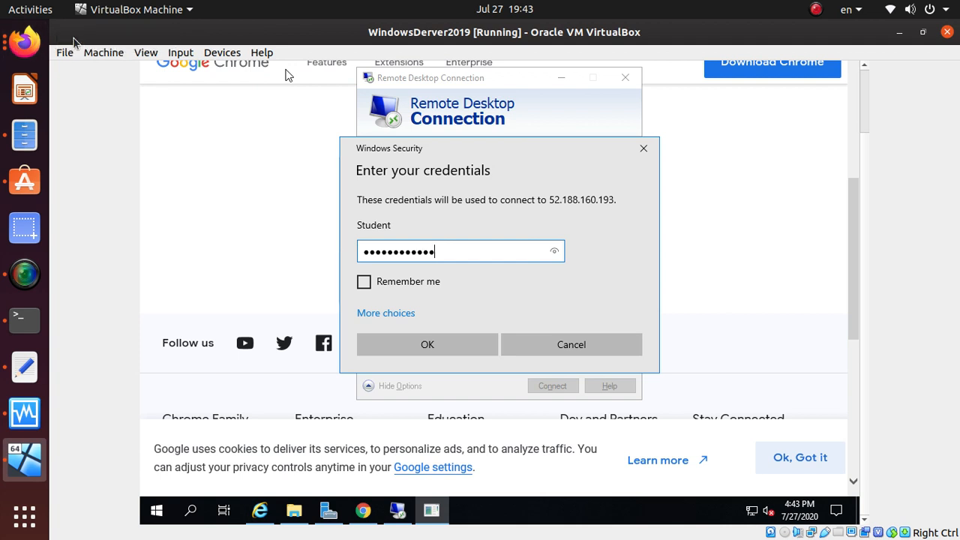
pyautogui.click(364, 283)
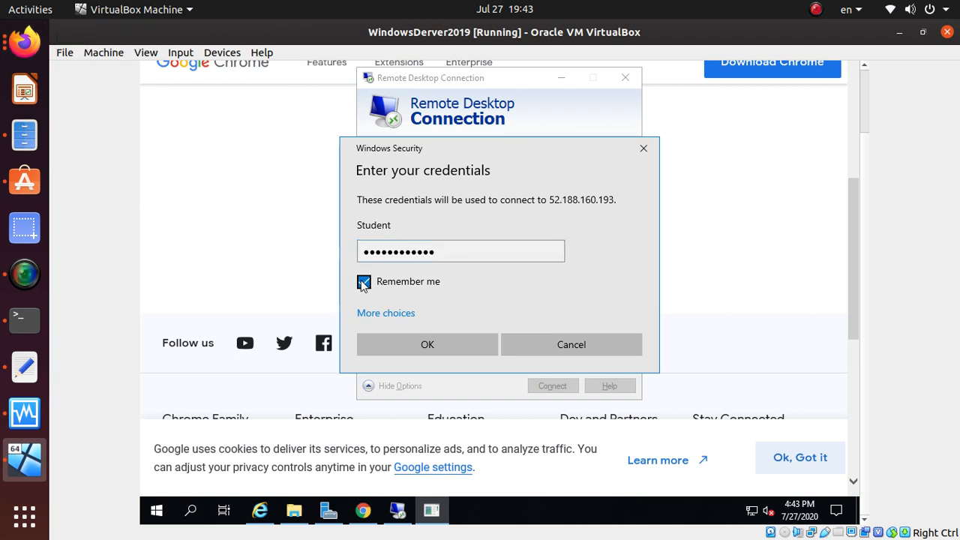
pyautogui.click(451, 349)
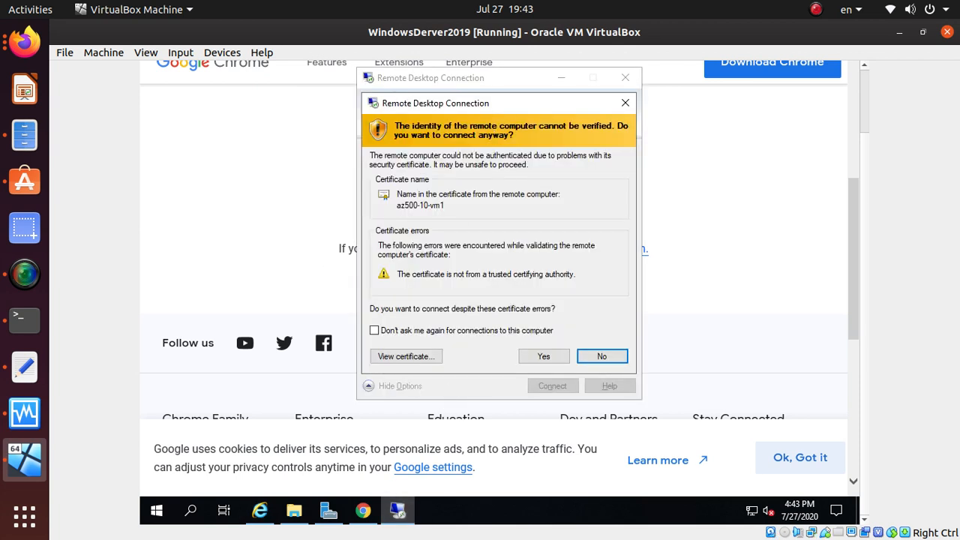
# Step: Accept az500-10-vm1's certificate warning and allow network discovery on the remote desktop
pyautogui.click(547, 357)
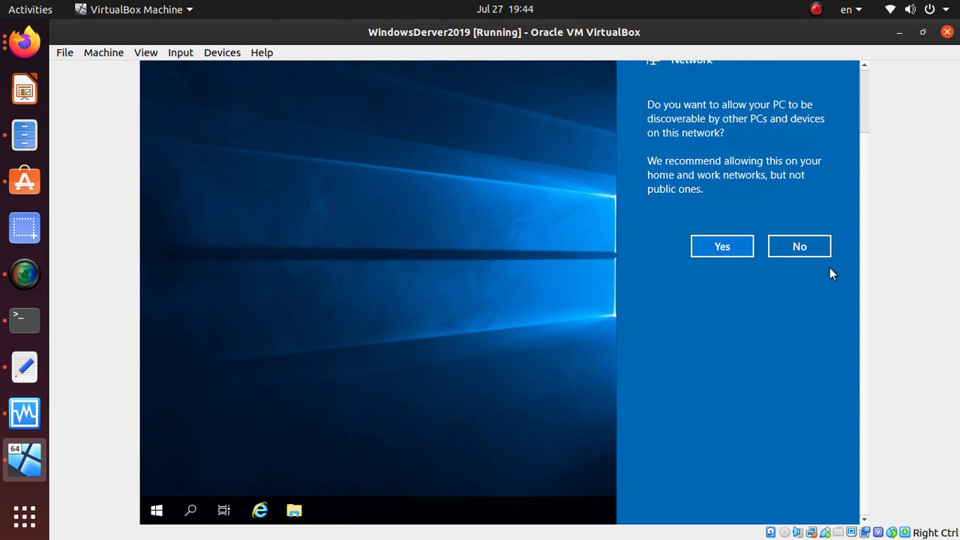
pyautogui.click(707, 250)
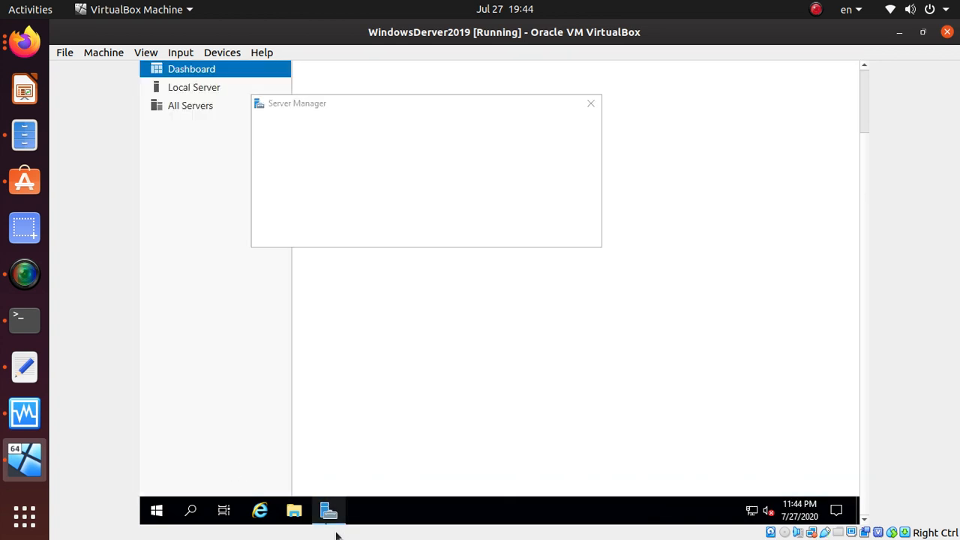
# Step: Dismiss the Windows Admin Center popup and show the Local Server properties
pyautogui.moveTo(339, 520)
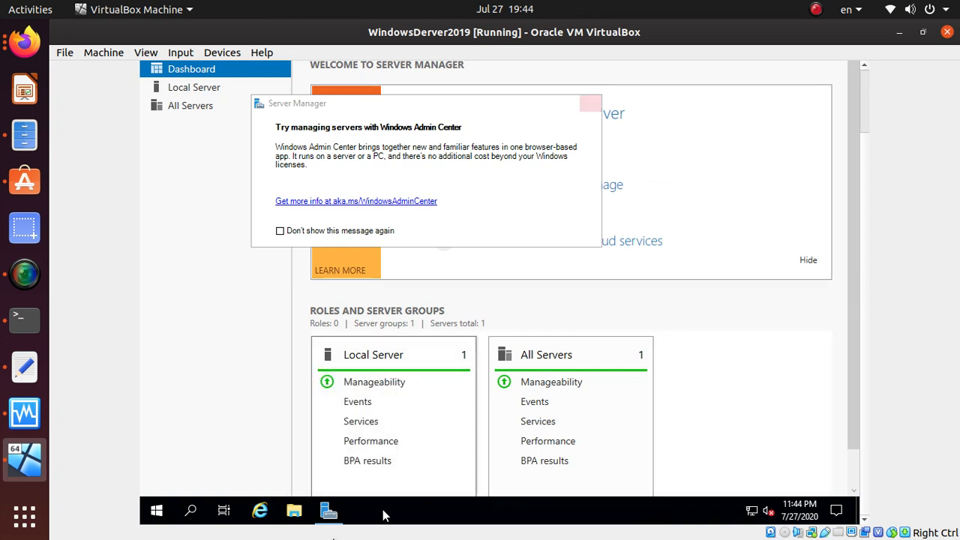
pyautogui.click(332, 515)
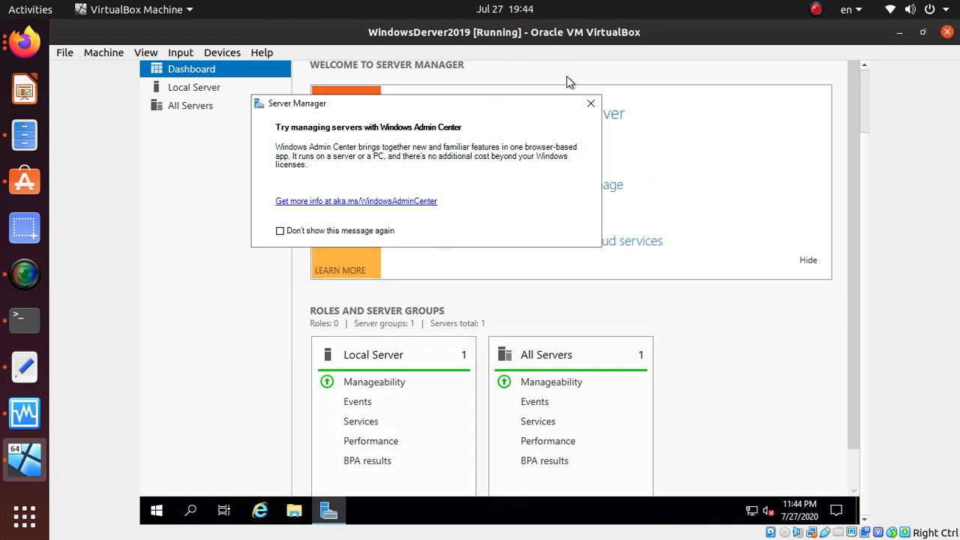
pyautogui.moveTo(562, 110); pyautogui.dragTo(571, 150)
pyautogui.scroll(-1, 525, 316)
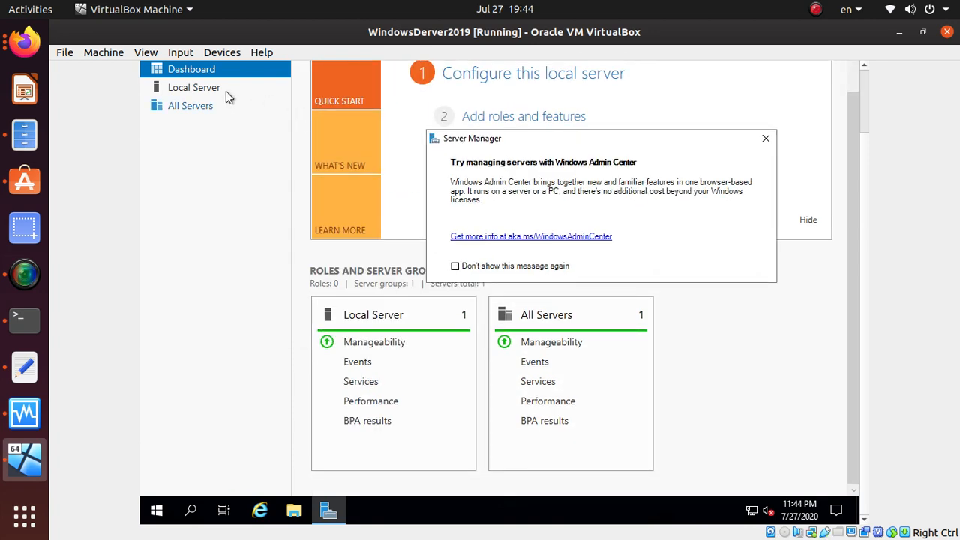
pyautogui.click(203, 91)
pyautogui.click(202, 91)
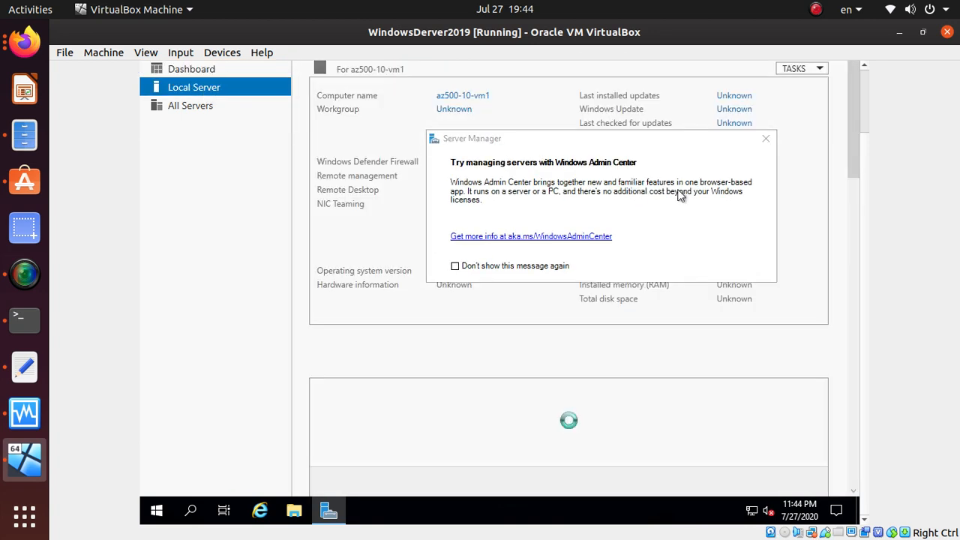
pyautogui.click(717, 143)
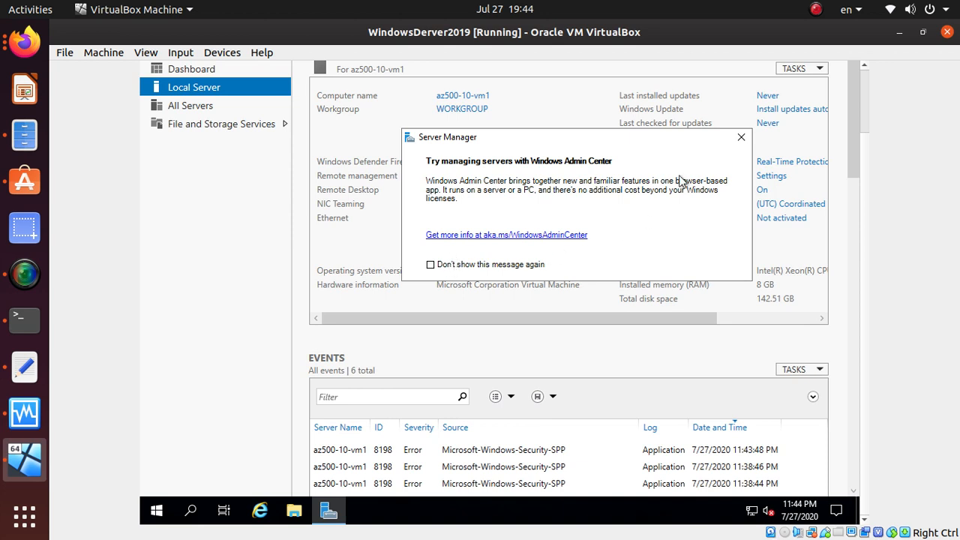
pyautogui.click(740, 141)
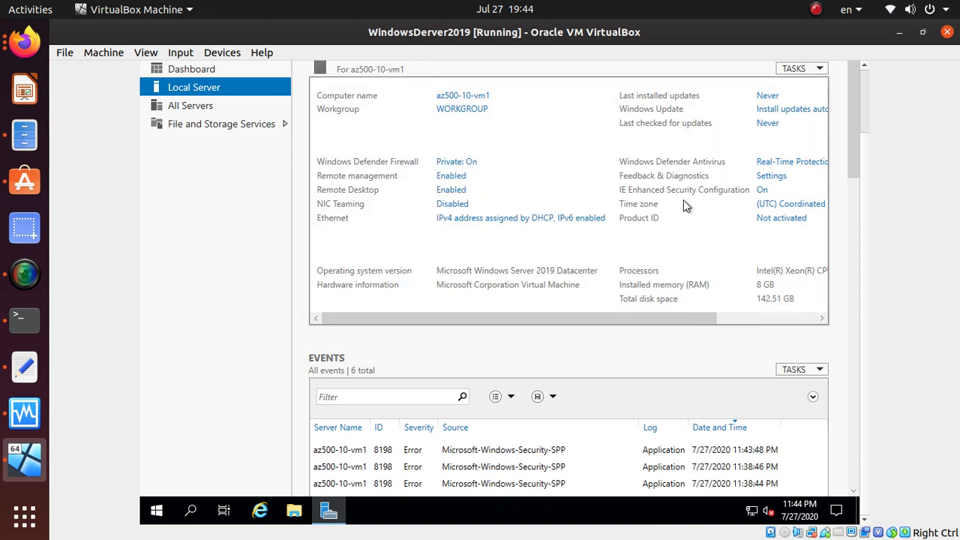
# Step: Turn IE Enhanced Security Configuration off for Administrators and Users, then return to the lab instructions
pyautogui.click(763, 192)
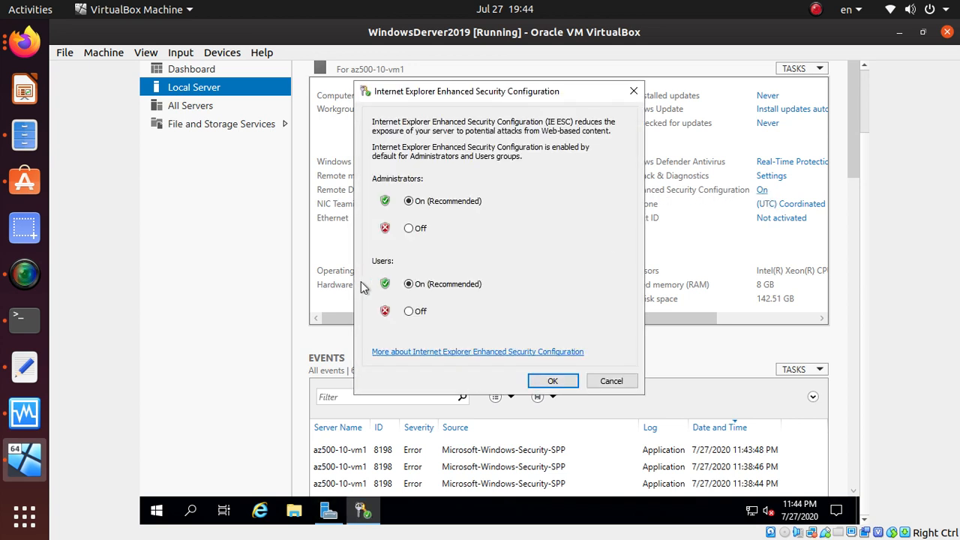
pyautogui.click(409, 228)
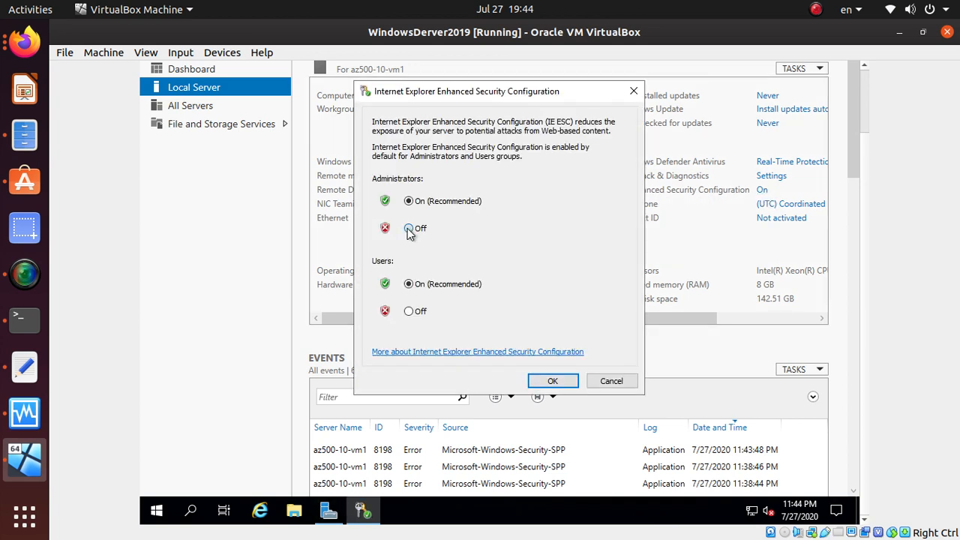
pyautogui.click(409, 312)
pyautogui.click(552, 381)
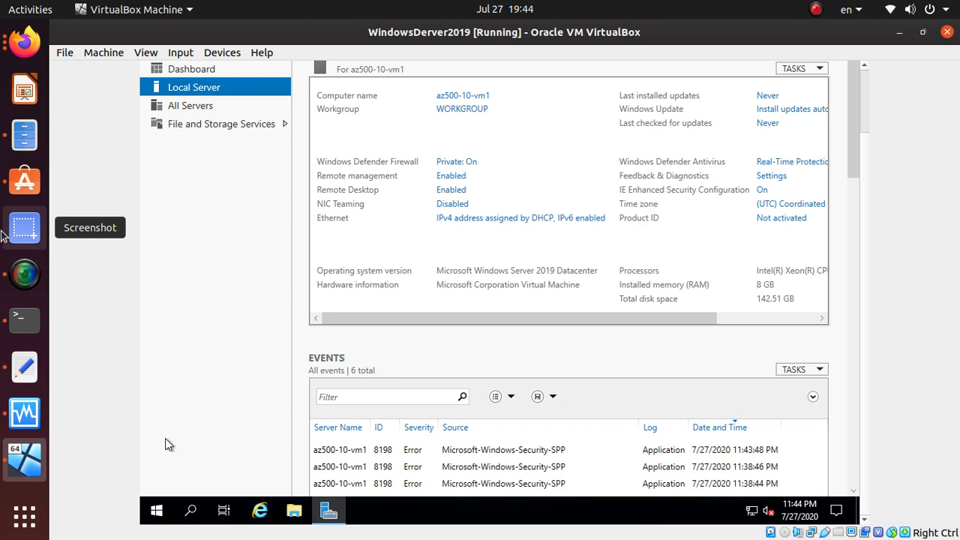
pyautogui.click(25, 42)
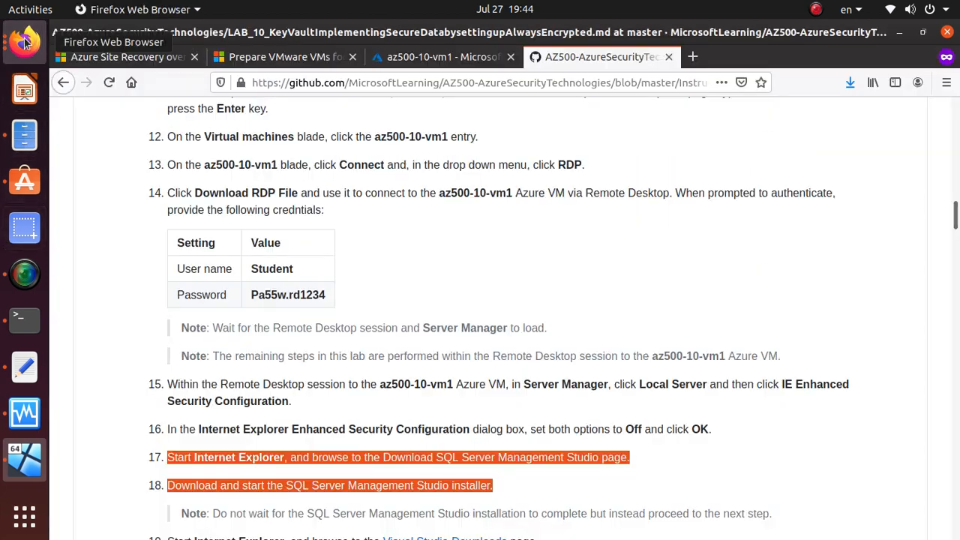
# Step: Highlight step 16 in the Firefox lab instructions and switch back to the VM
pyautogui.scroll(-3, 358, 400)
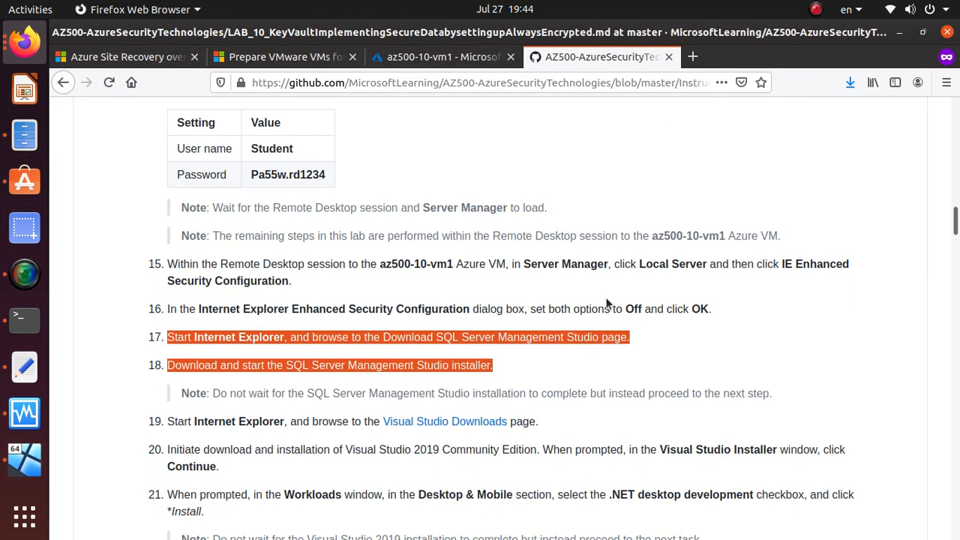
pyautogui.tripleClick(521, 306)
pyautogui.tripleClick(521, 307)
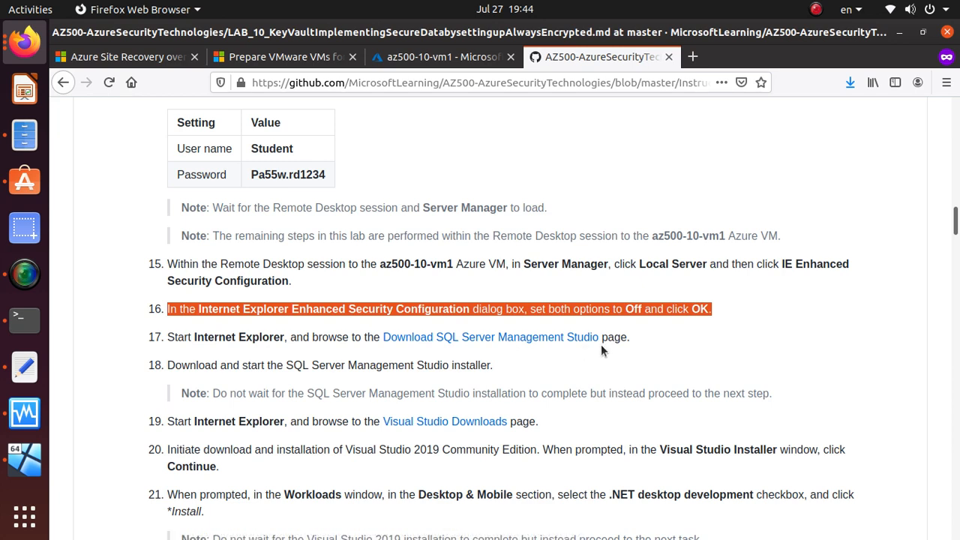
pyautogui.hotkey('alt', 'Tab')
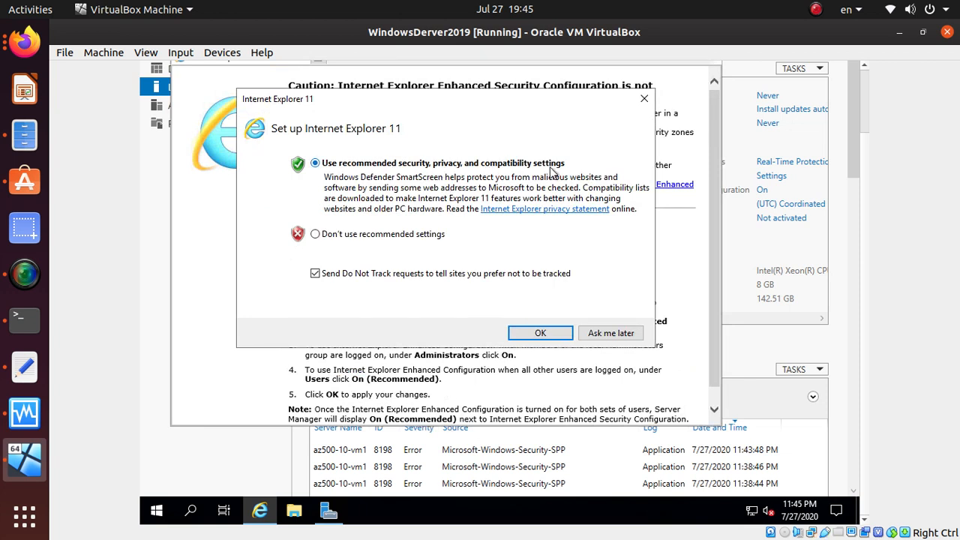
# Step: Accept the recommended Internet Explorer 11 first-run settings
pyautogui.click(541, 334)
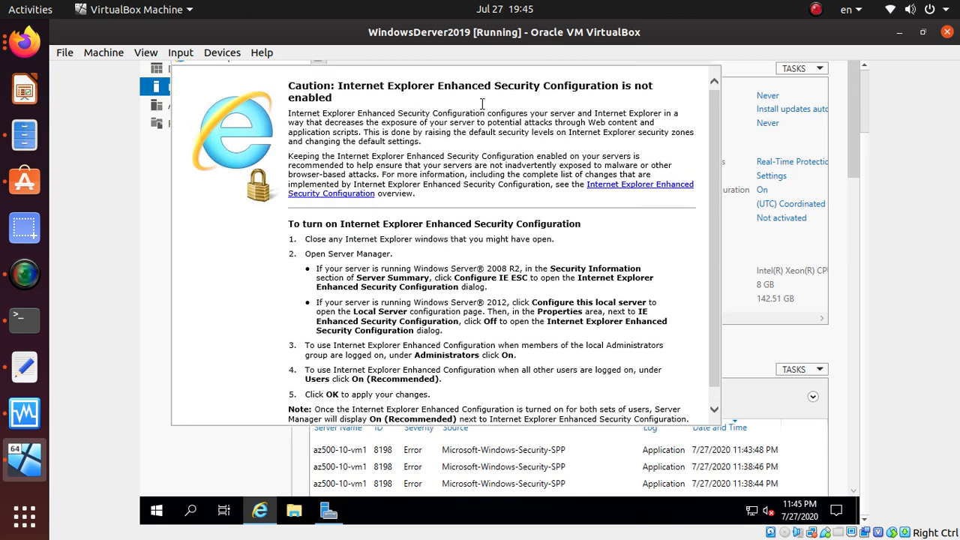
pyautogui.click(259, 511)
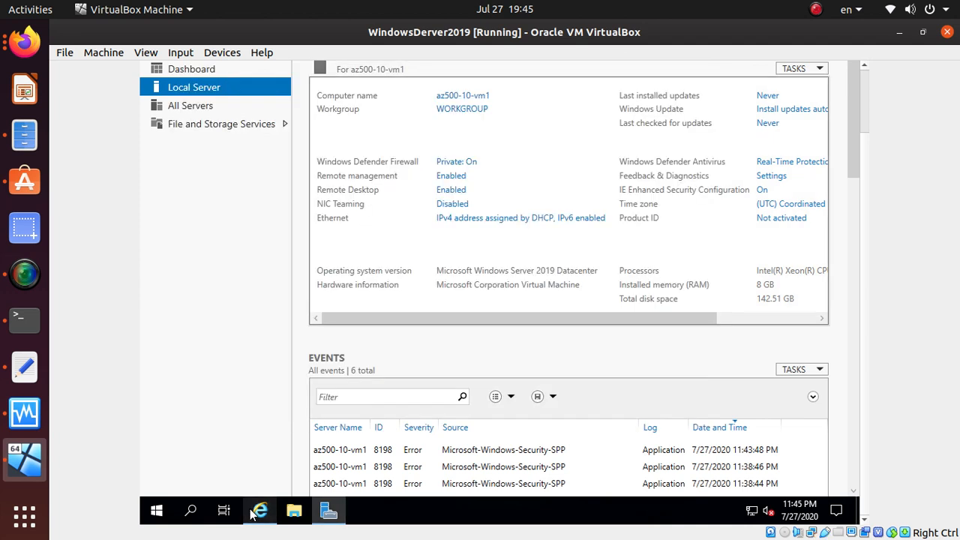
pyautogui.click(259, 511)
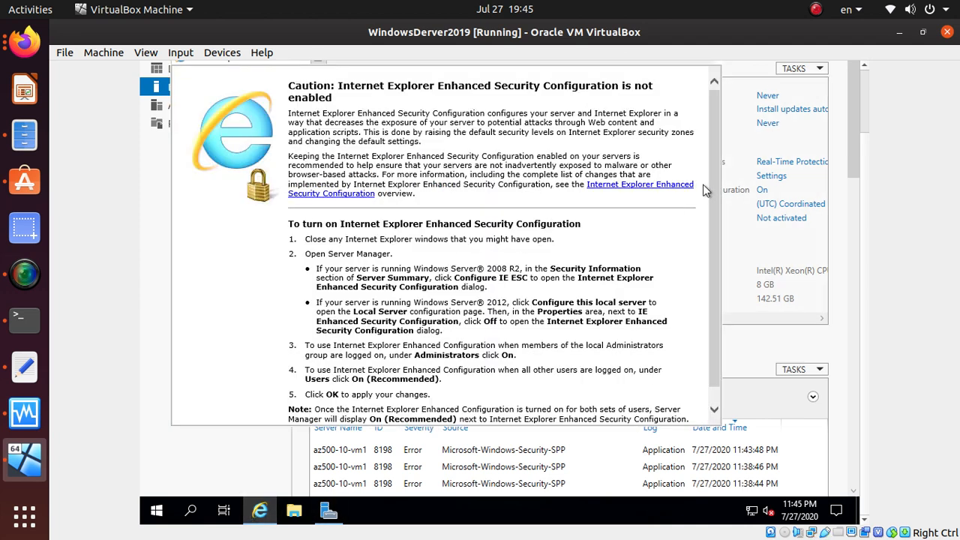
pyautogui.scroll(3, 864, 122)
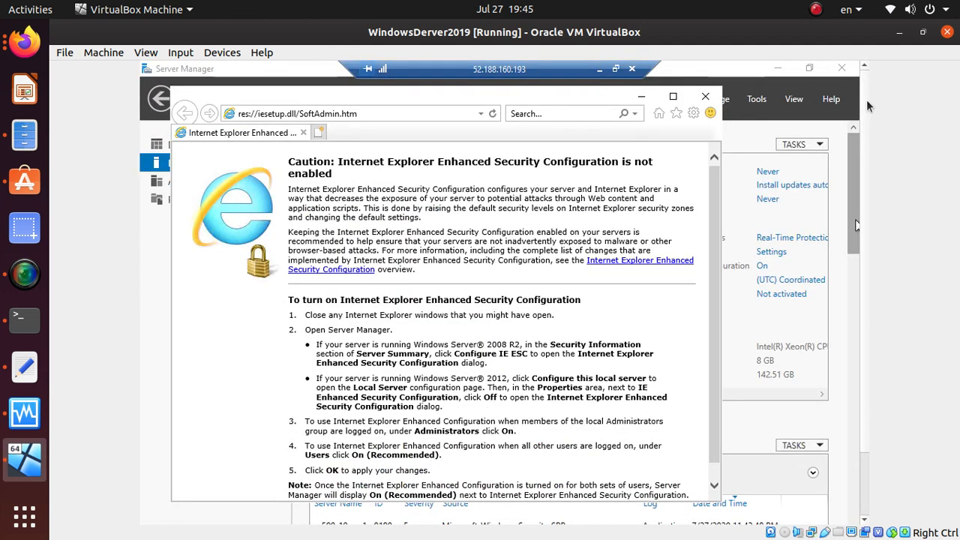
# Step: Replace the address bar contents with a search starting 'sql' for the SSMS download
pyautogui.click(413, 114)
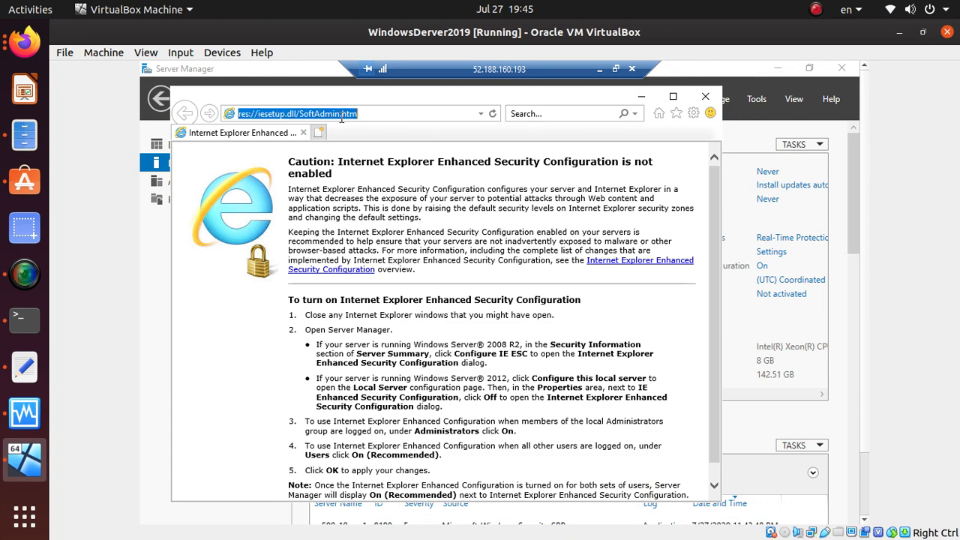
pyautogui.click(23, 43)
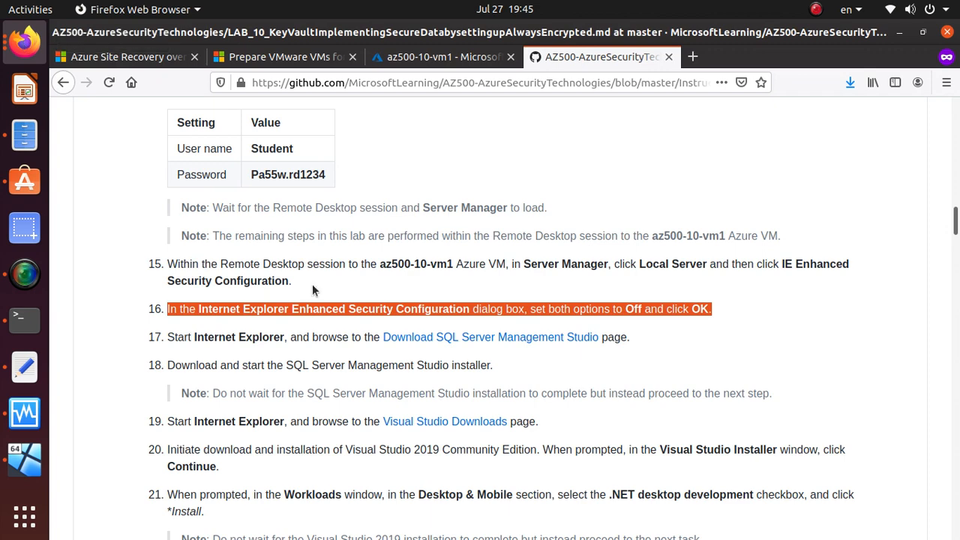
pyautogui.hotkey('alt', 'Tab')
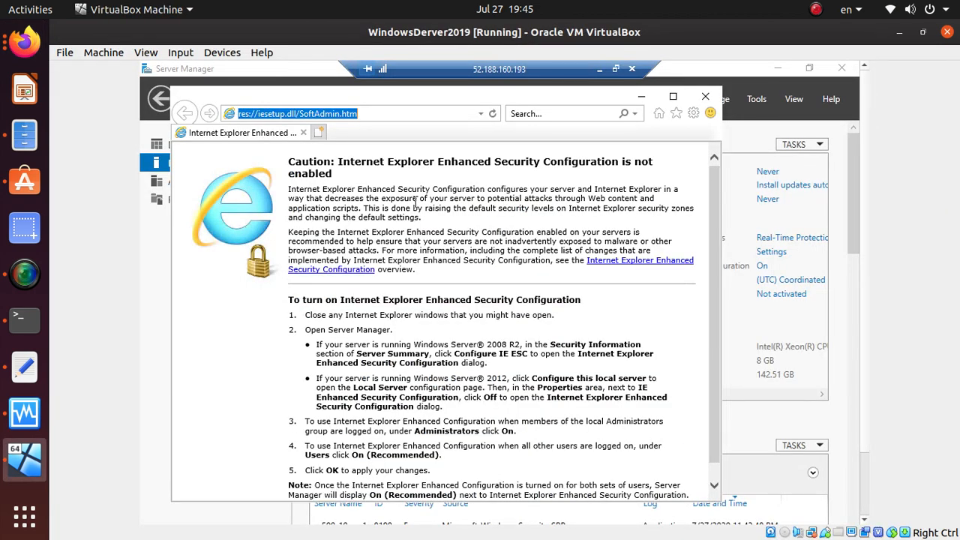
pyautogui.write('sql server management studio do')
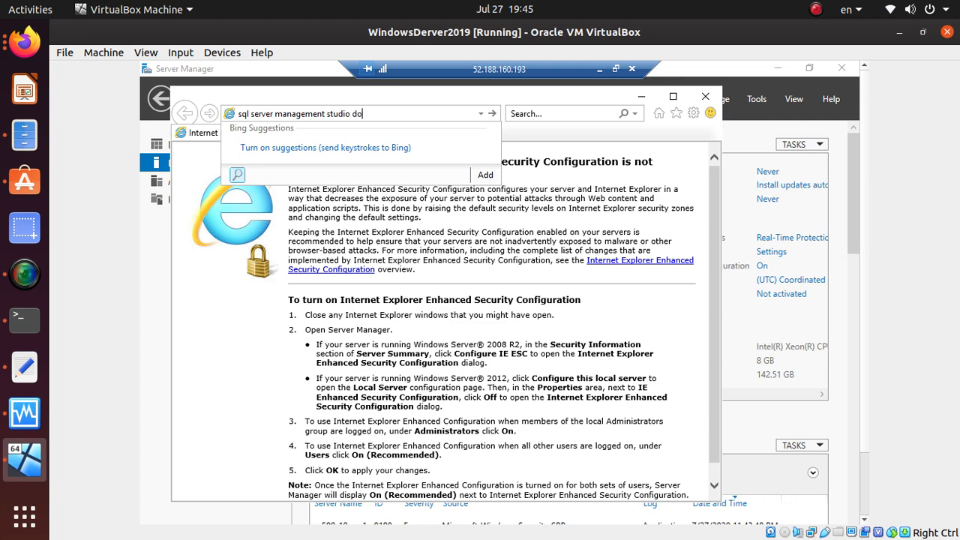
# Step: Run the SSMS download search, open the docs page, and maximize the browser window
pyautogui.press('Return')
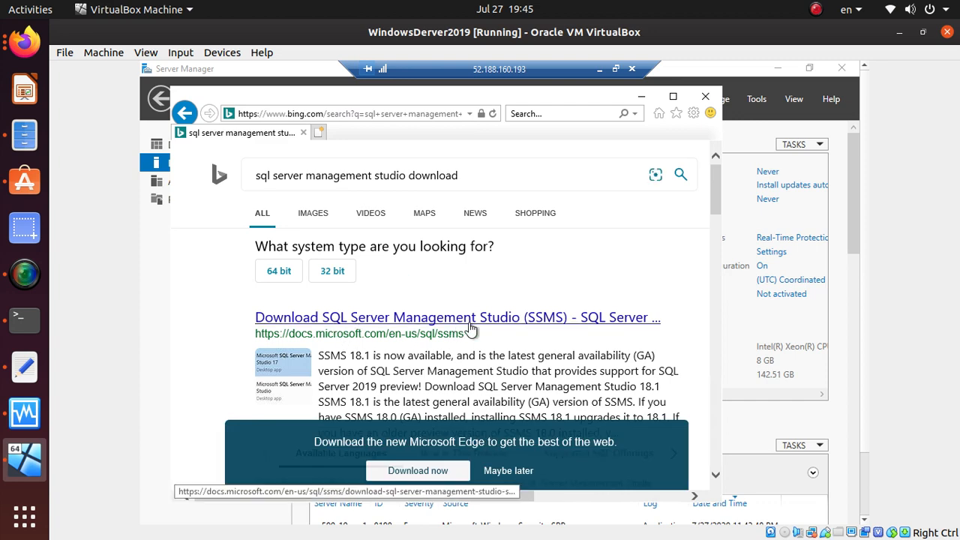
pyautogui.click(531, 318)
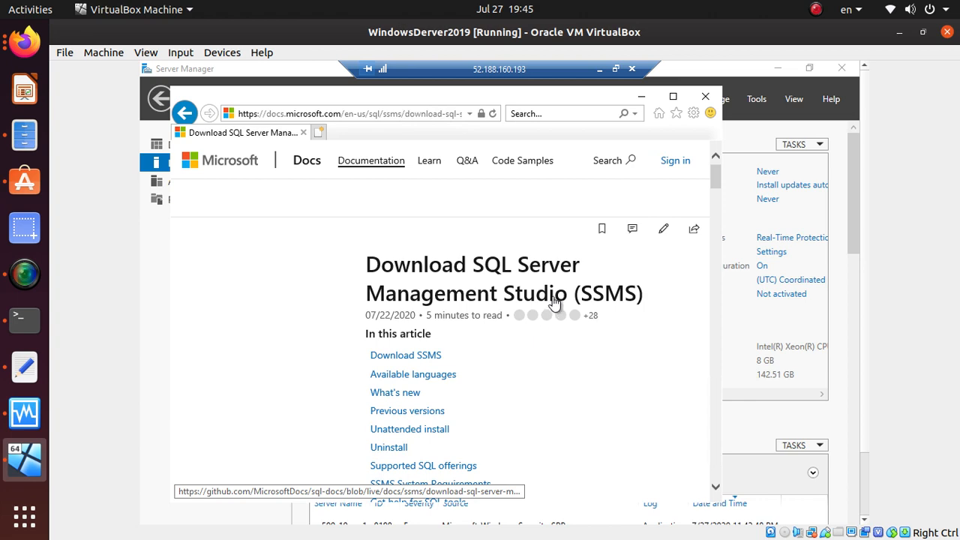
pyautogui.scroll(-5, 518, 315)
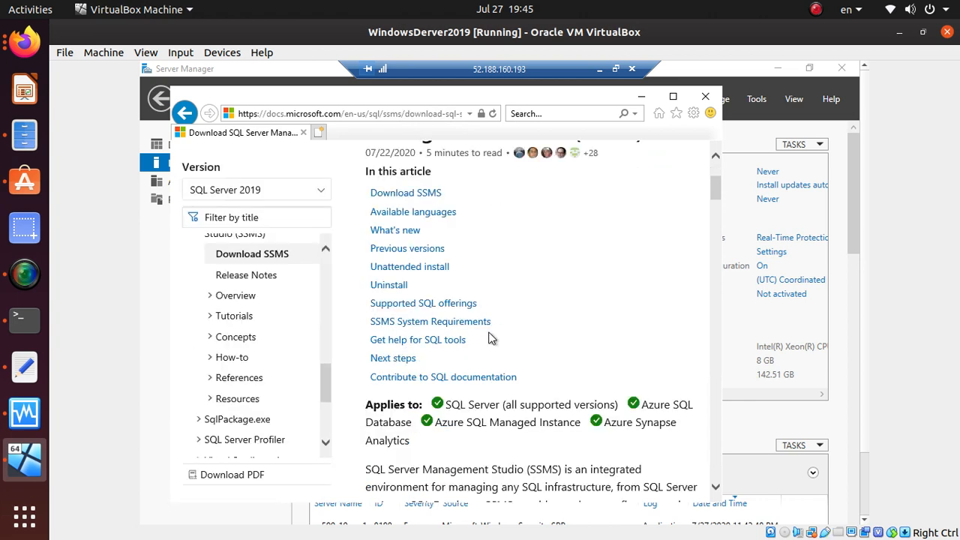
pyautogui.click(673, 98)
pyautogui.scroll(3, 514, 264)
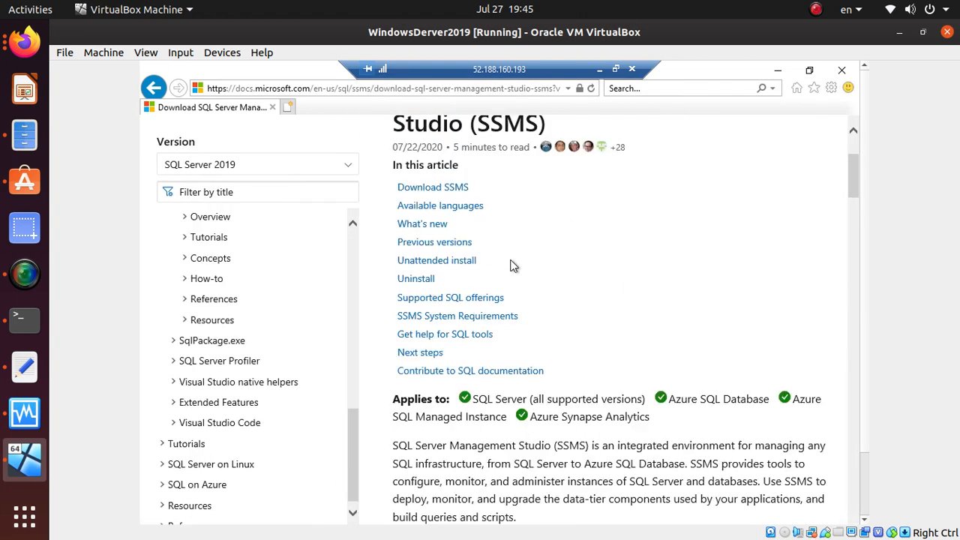
pyautogui.scroll(-15, 517, 259)
pyautogui.scroll(-9, 519, 258)
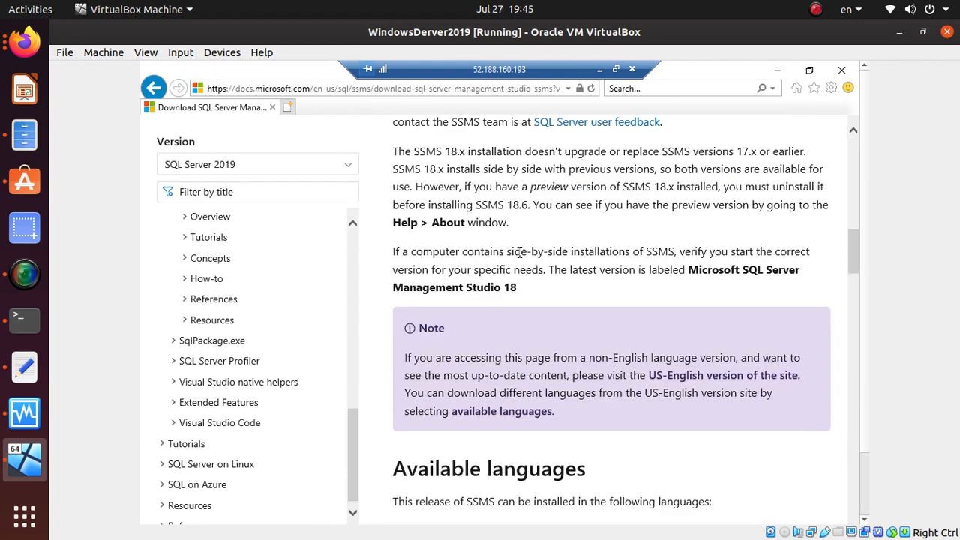
pyautogui.scroll(20, 524, 248)
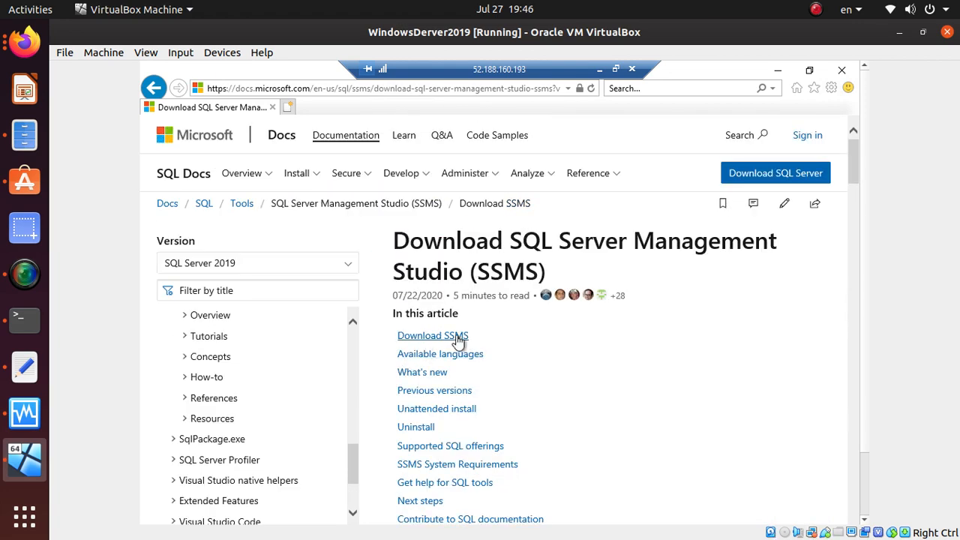
# Step: Jump to the Download SSMS section, then bring up the lab instructions in Firefox
pyautogui.click(436, 339)
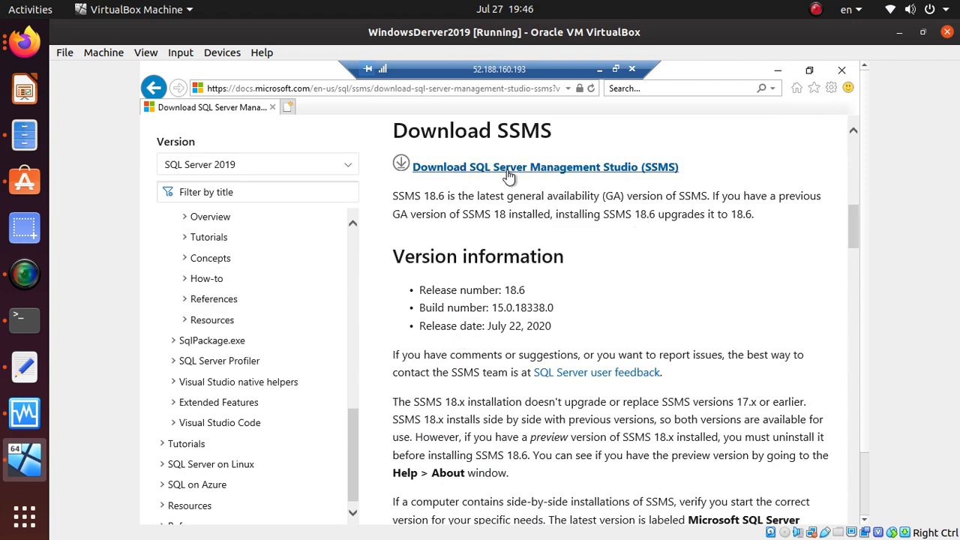
pyautogui.hotkey('alt', 'Tab')
pyautogui.hotkey('alt', 'Tab')
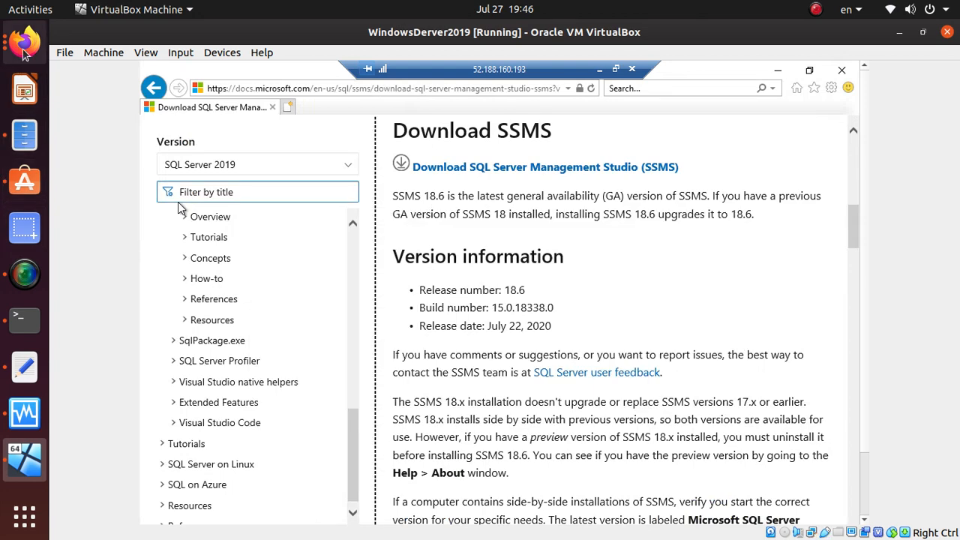
pyautogui.click(25, 42)
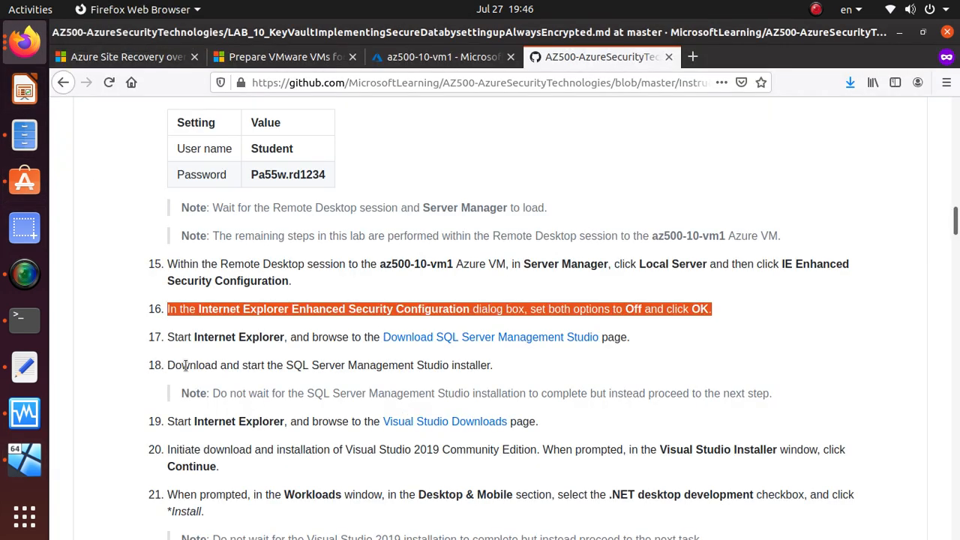
# Step: Open the lab's step 17 Download SSMS link in a new Firefox tab
pyautogui.tripleClick(353, 364)
pyautogui.click(353, 363)
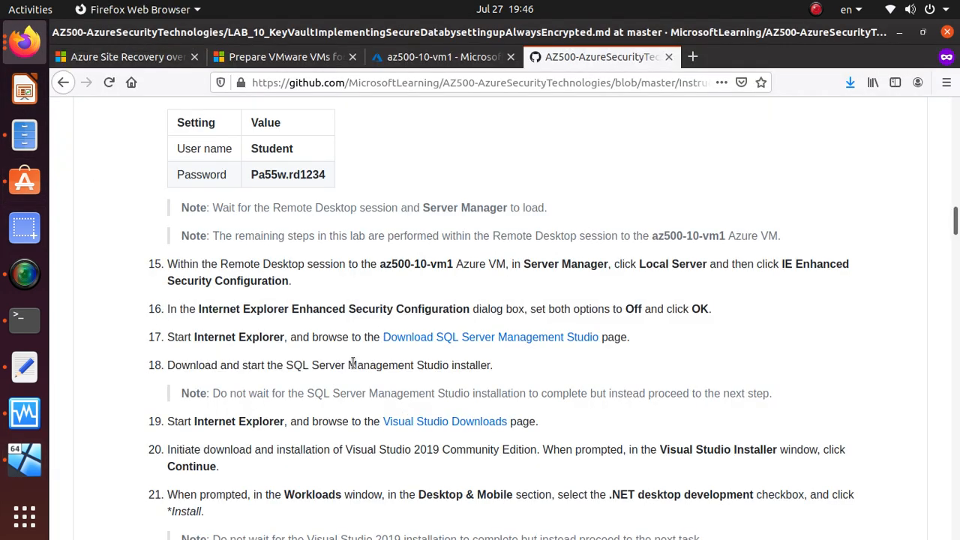
pyautogui.rightClick(551, 342)
pyautogui.click(568, 349)
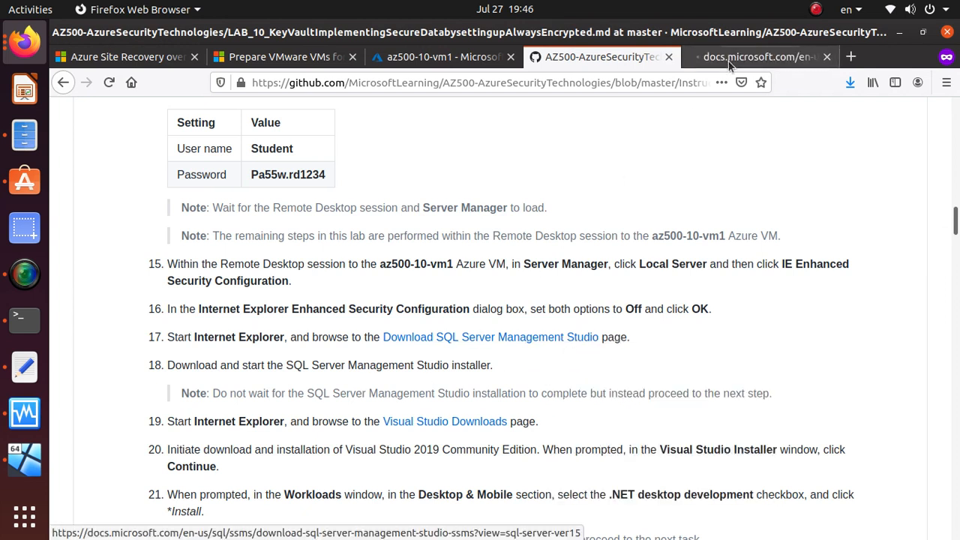
pyautogui.click(733, 60)
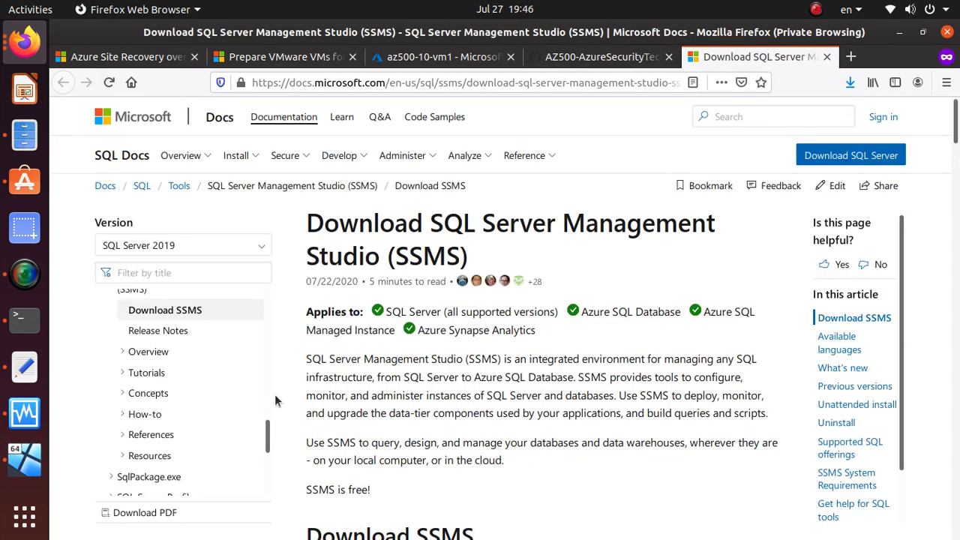
# Step: In the VM, follow the 'Download SQL Server Management Studio (SSMS)' link in Internet Explorer
pyautogui.hotkey('alt', 'Tab')
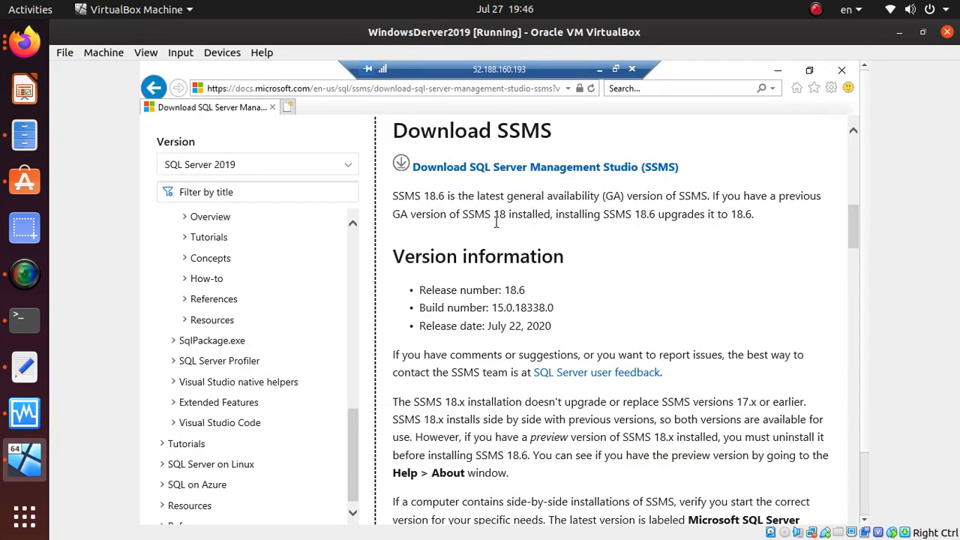
pyautogui.click(530, 169)
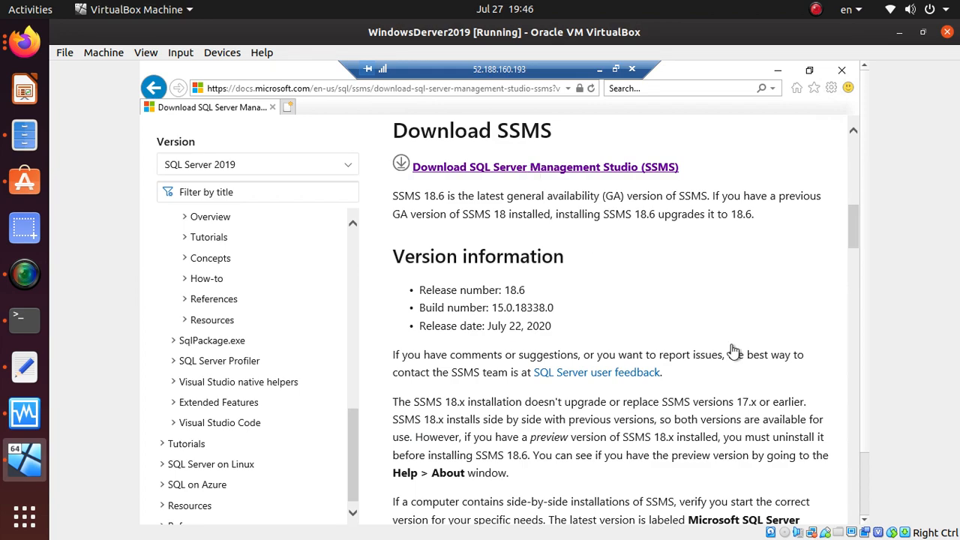
pyautogui.scroll(-10, 739, 349)
pyautogui.scroll(10, 748, 339)
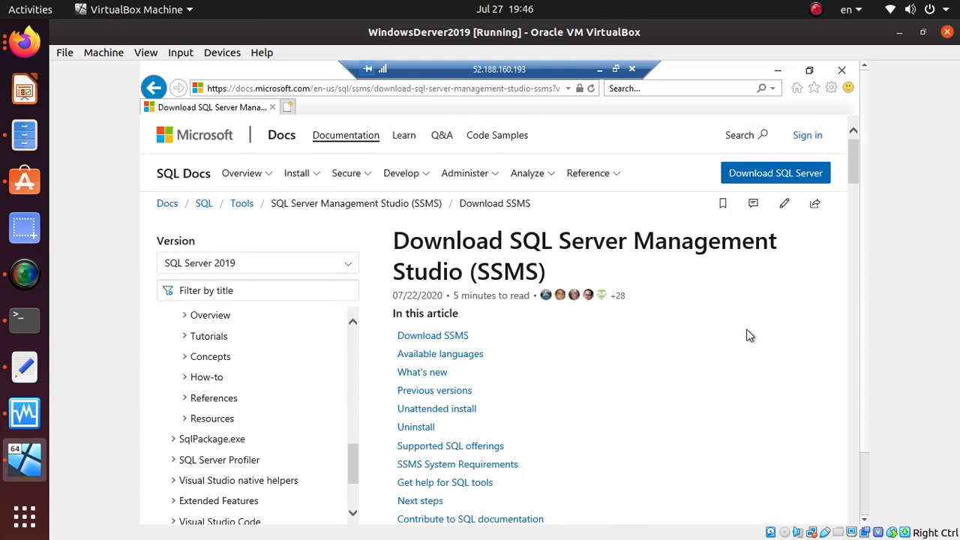
# Step: Download the 534 MB SSMS-Setup-ENU.exe from the Download SSMS section and choose Run
pyautogui.scroll(-15, 749, 330)
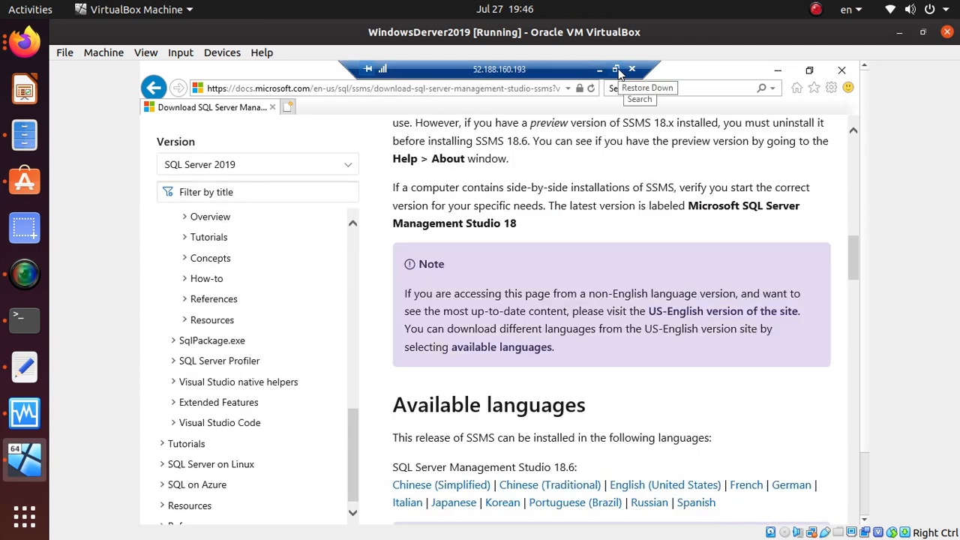
pyautogui.scroll(-5, 617, 420)
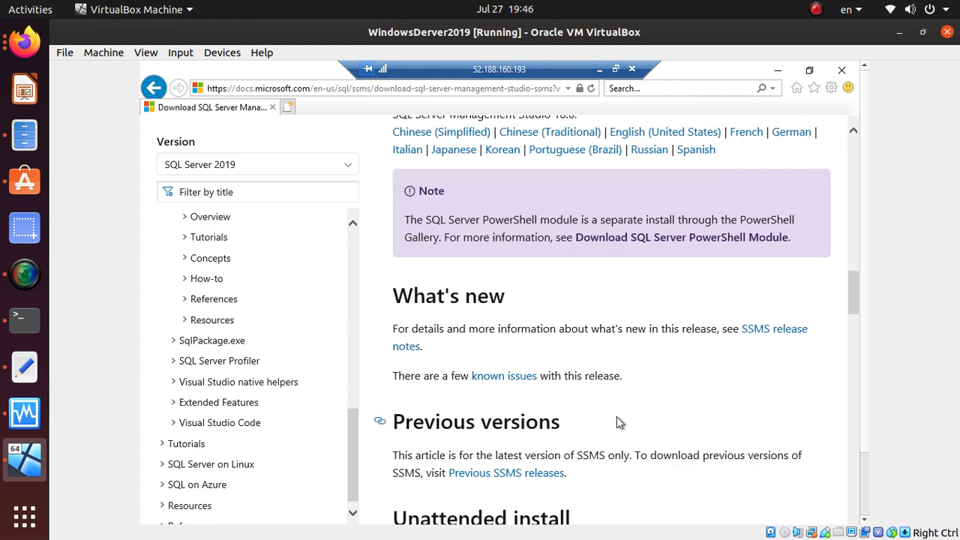
pyautogui.scroll(15, 615, 412)
pyautogui.scroll(5, 615, 403)
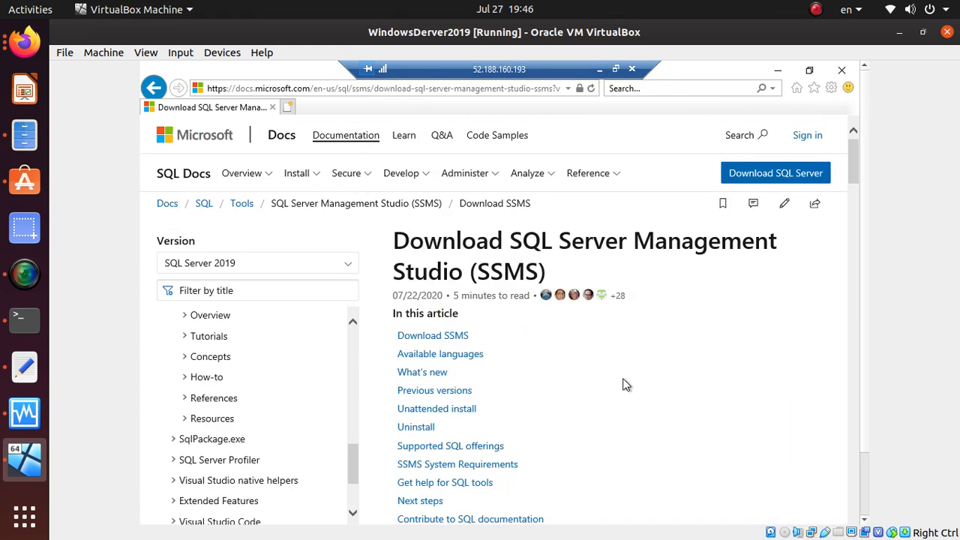
pyautogui.click(423, 337)
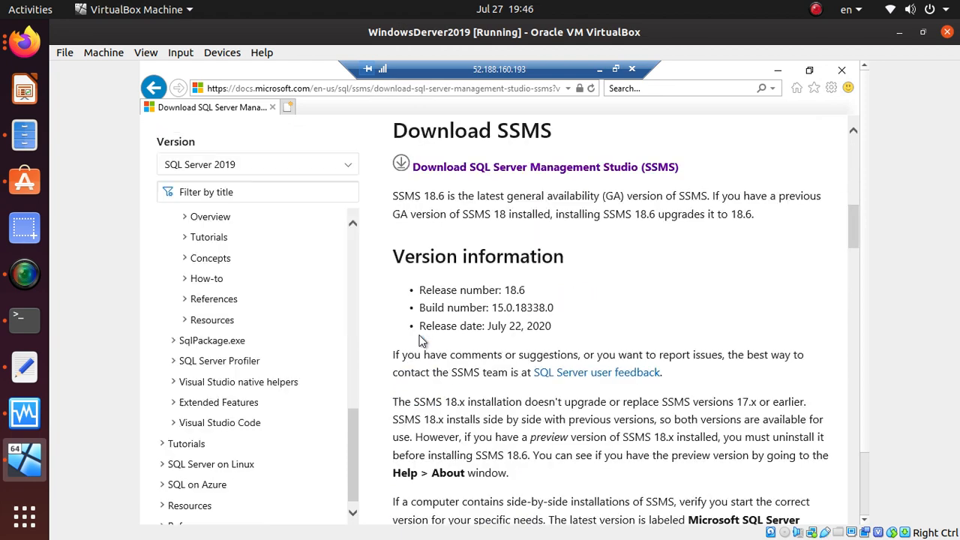
pyautogui.click(452, 174)
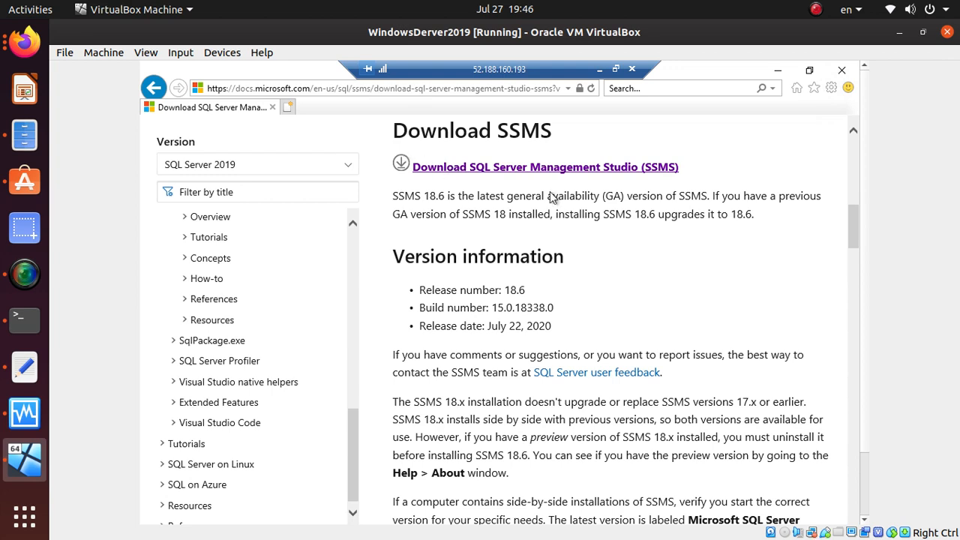
pyautogui.scroll(-5, 773, 446)
pyautogui.scroll(-12, 802, 443)
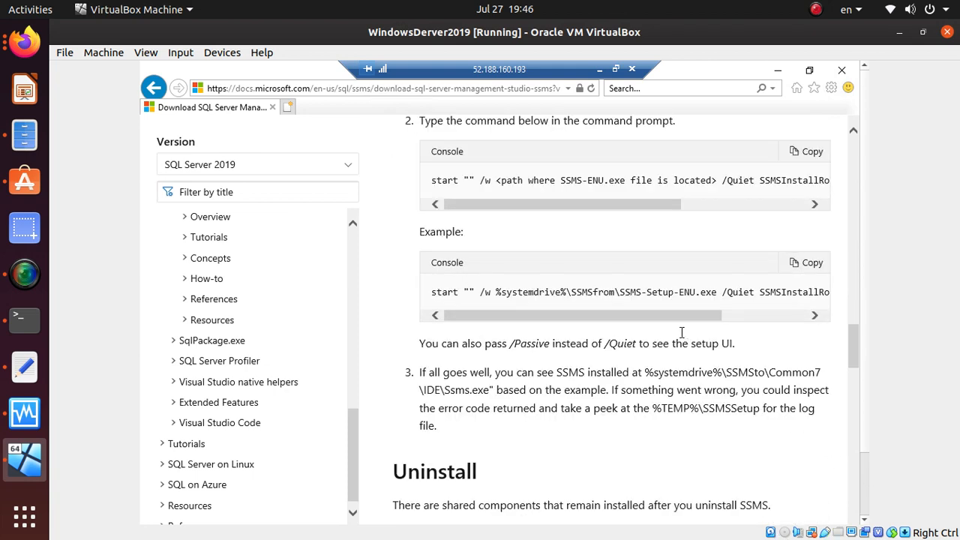
pyautogui.scroll(-10, 682, 333)
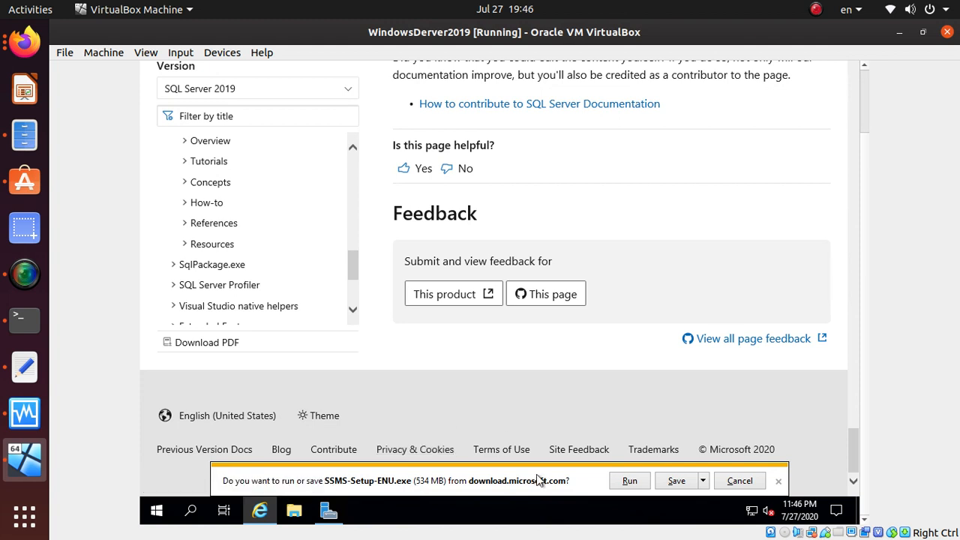
pyautogui.click(630, 481)
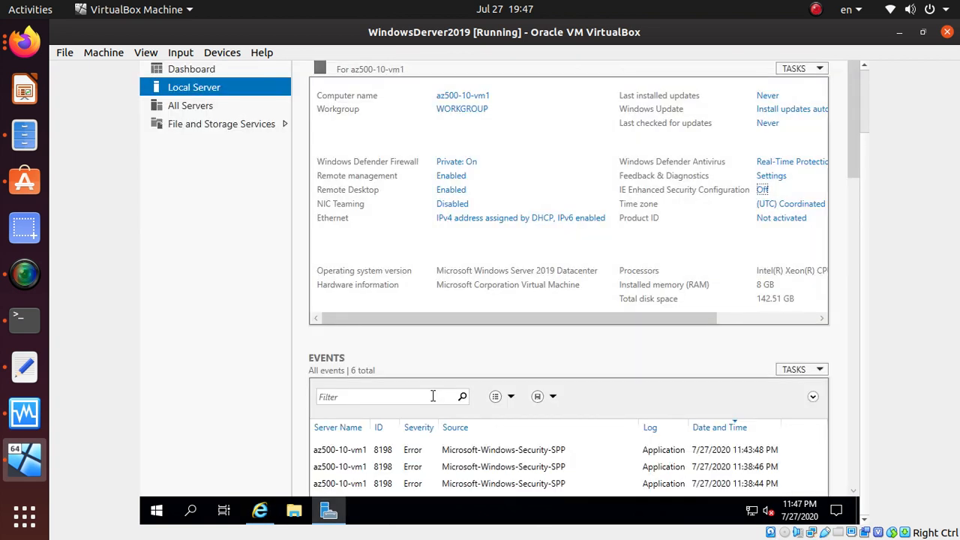
# Step: Close the SSMS docs tab, highlight the step 18 note and step 20 Visual Studio Installer text
pyautogui.click(34, 46)
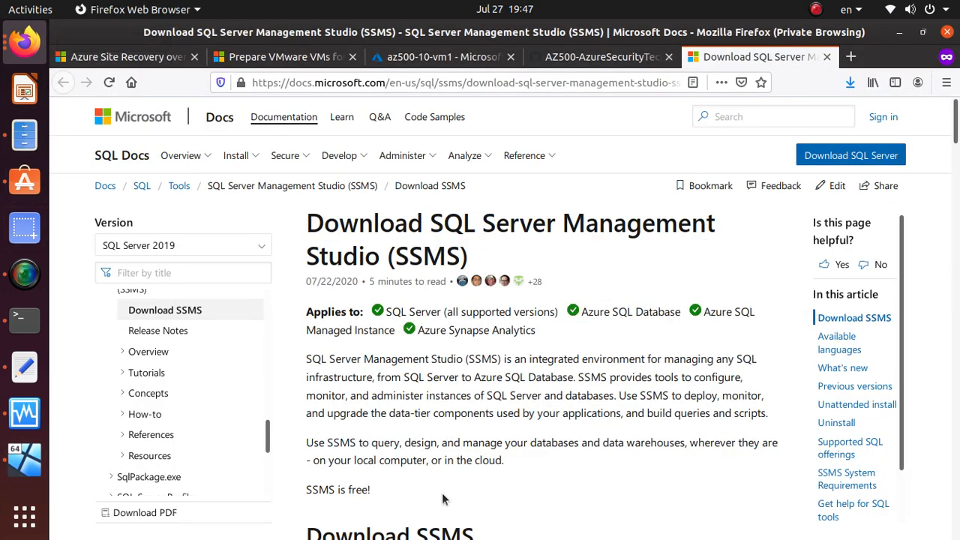
pyautogui.click(828, 57)
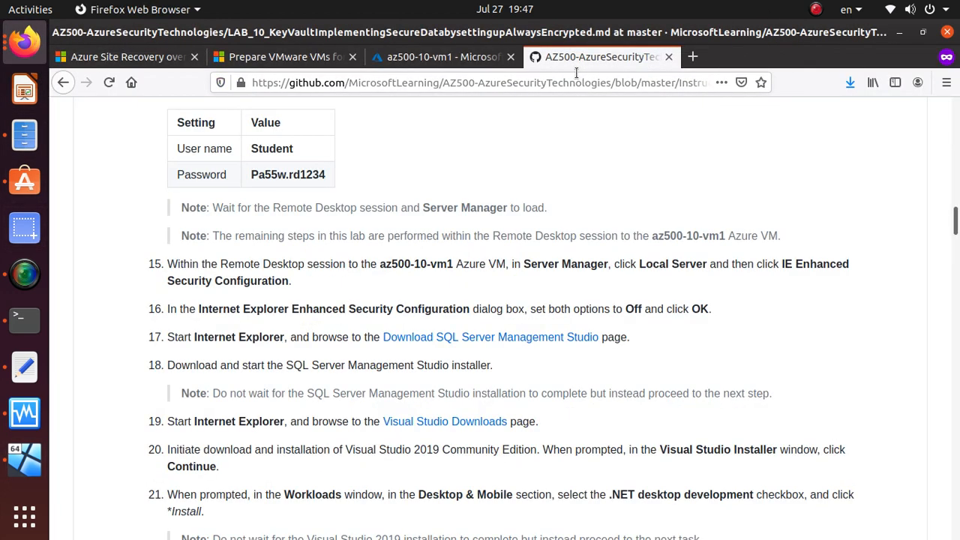
pyautogui.tripleClick(235, 395)
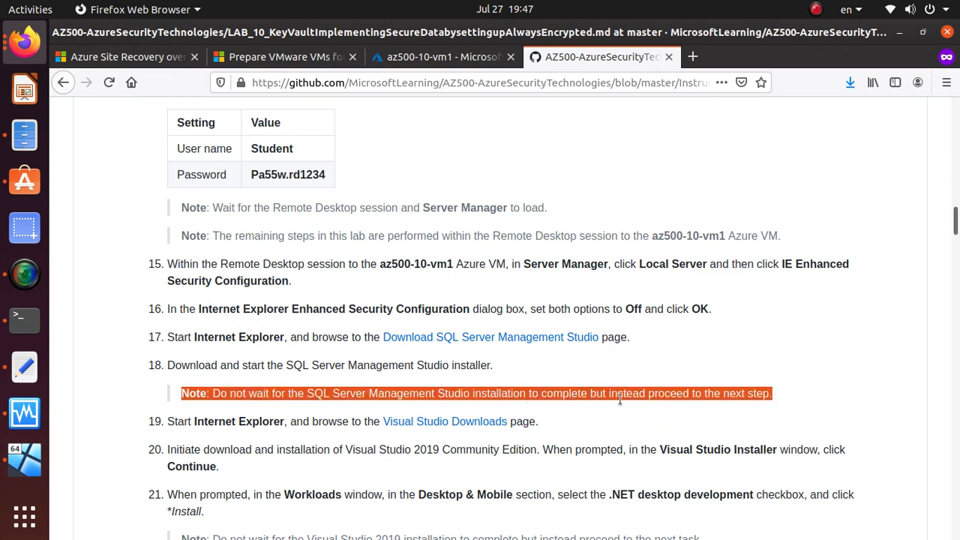
pyautogui.scroll(-5, 643, 394)
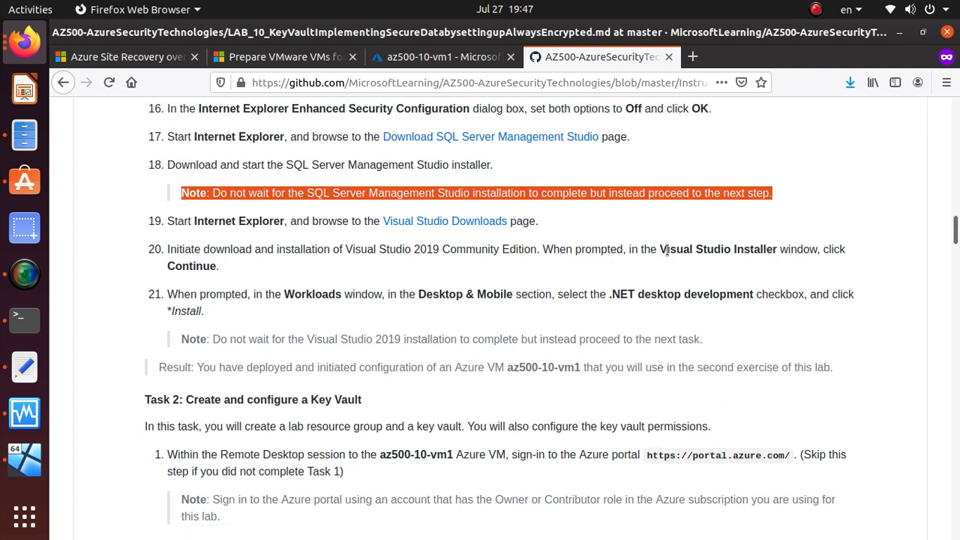
pyautogui.moveTo(662, 250); pyautogui.dragTo(773, 251)
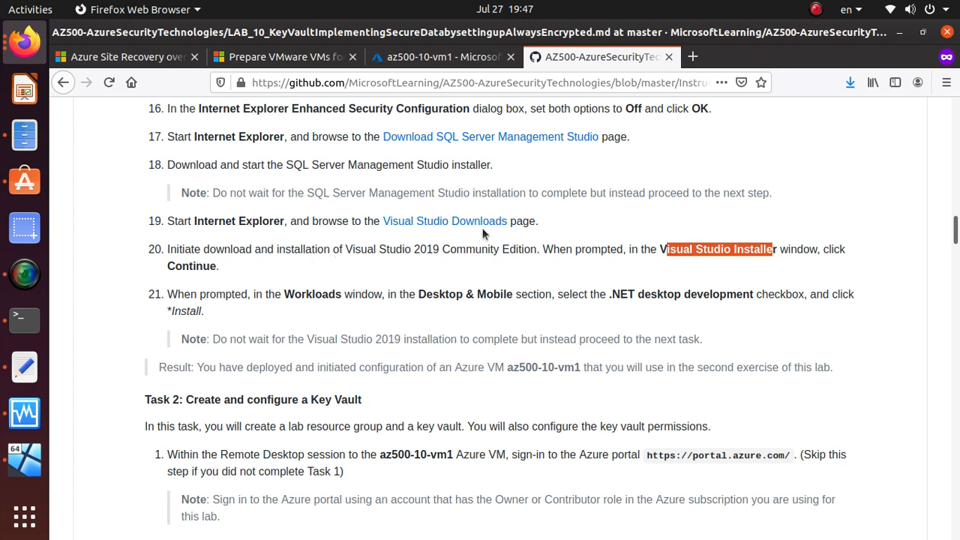
pyautogui.hotkey('alt', 'Tab')
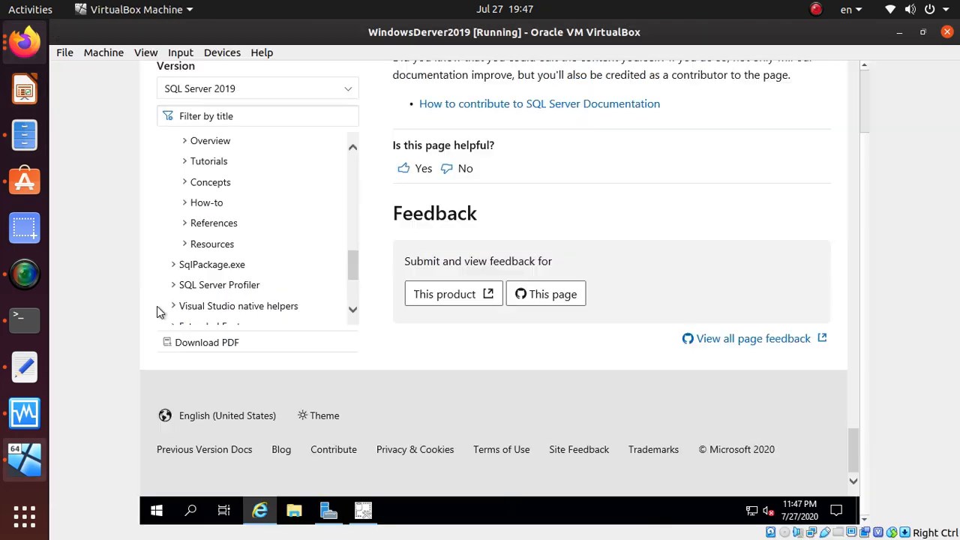
# Step: Search 'visual studio' download in a new IE tab and go to the Visual Studio Downloads page
pyautogui.scroll(10, 648, 208)
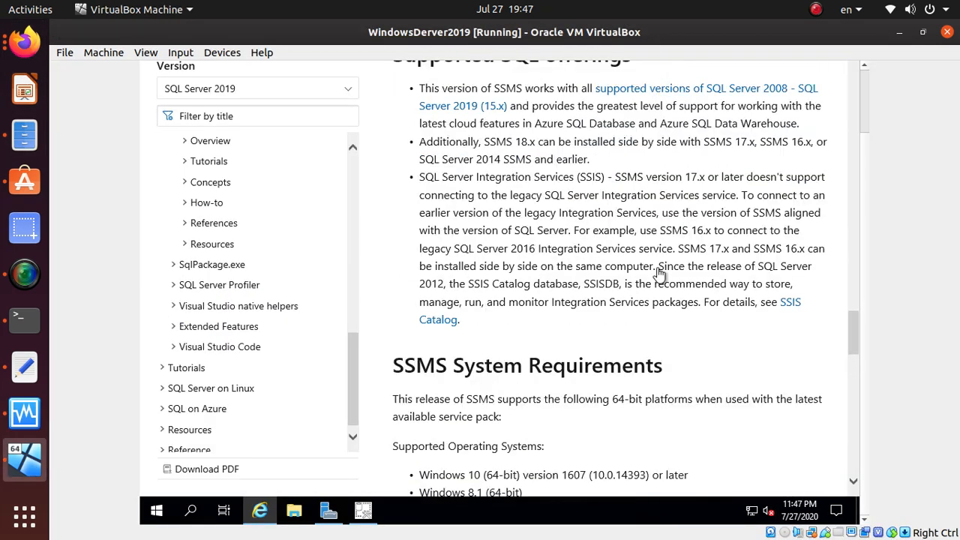
pyautogui.scroll(15, 658, 273)
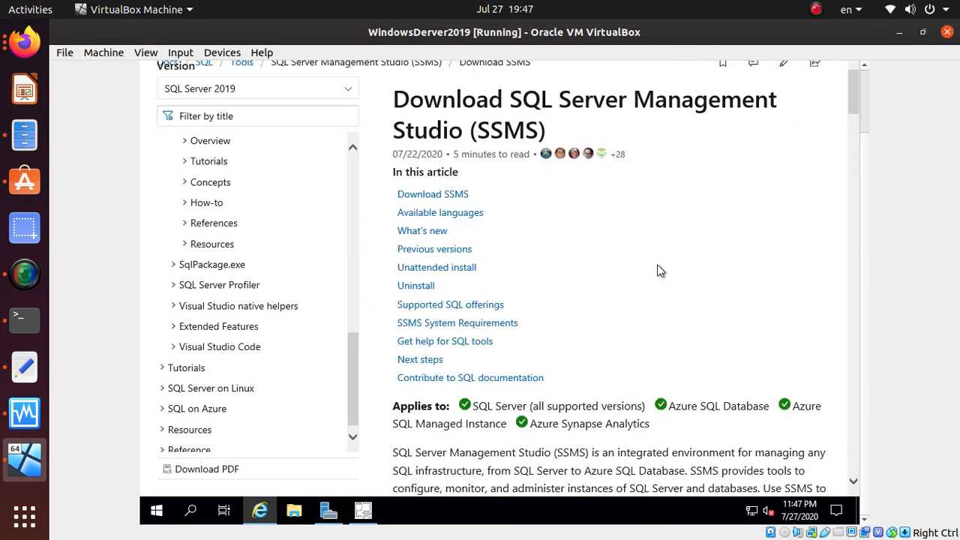
pyautogui.scroll(2, 658, 270)
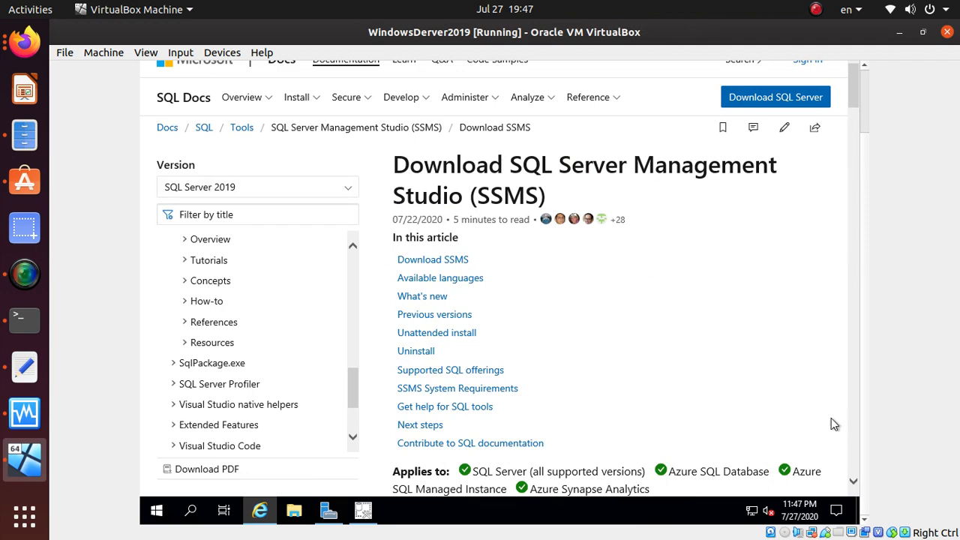
pyautogui.click(866, 118)
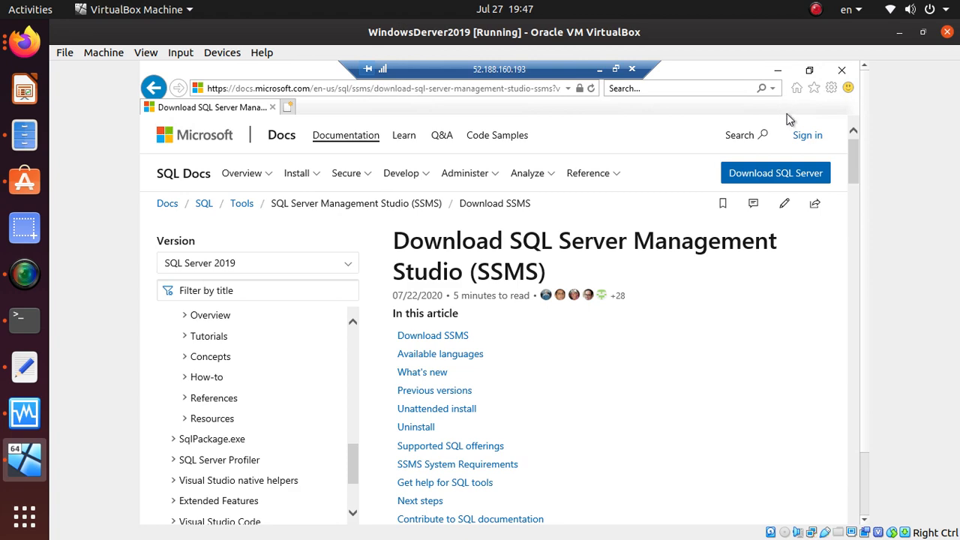
pyautogui.click(288, 108)
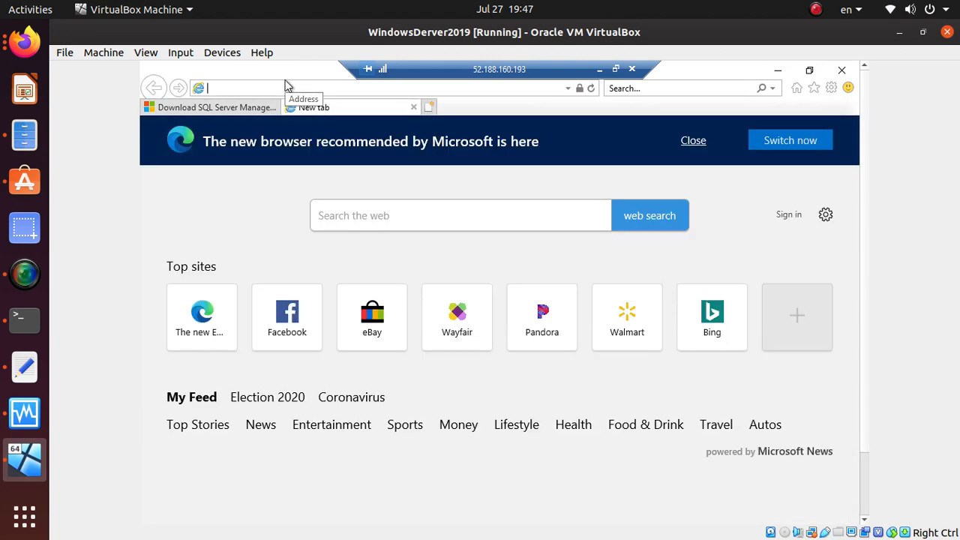
pyautogui.write('visual s')
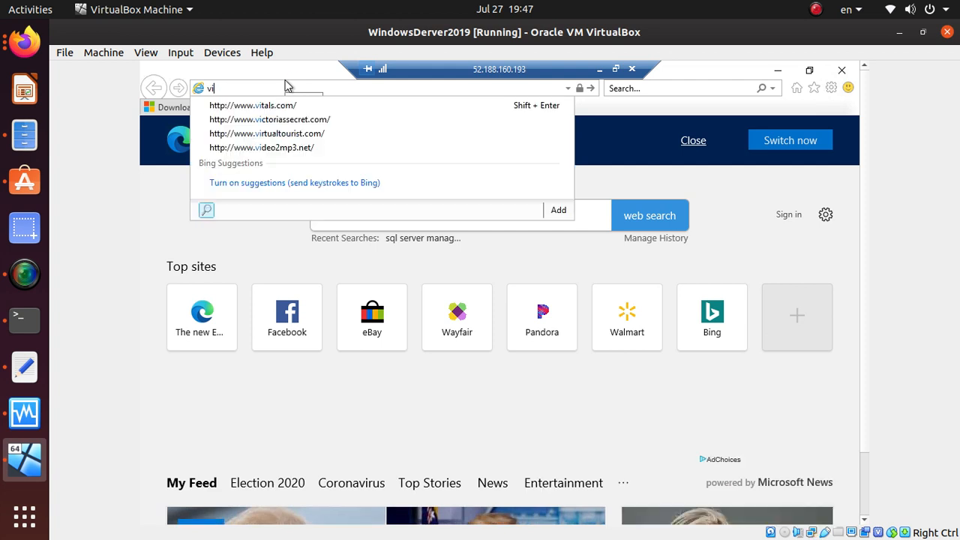
pyautogui.write('tudio downlo')
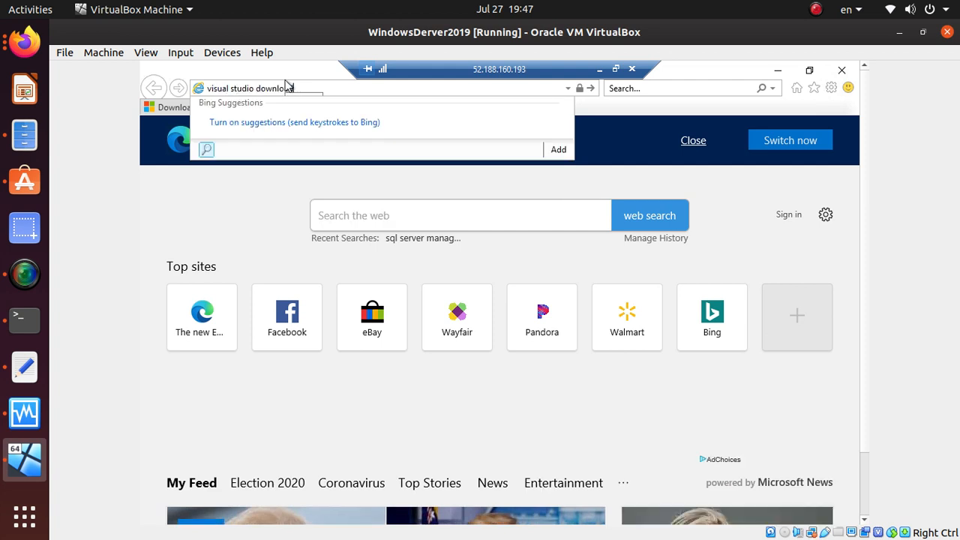
pyautogui.press('Return')
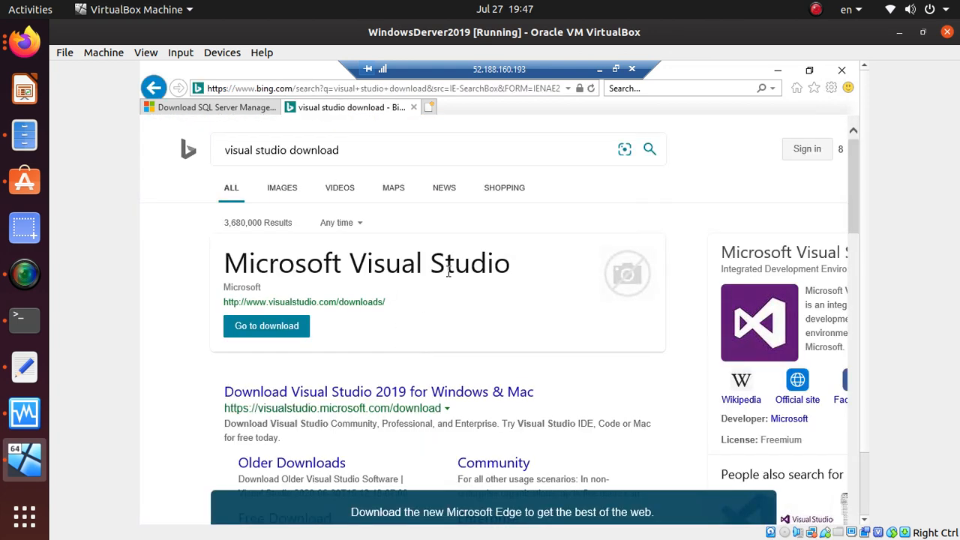
pyautogui.click(274, 329)
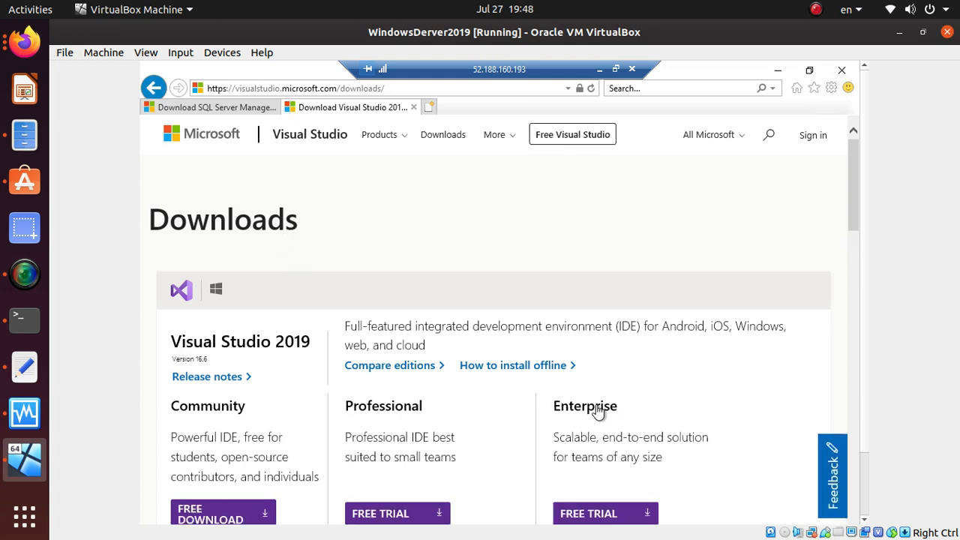
# Step: Start the free Visual Studio 2019 Community download
pyautogui.scroll(-3, 231, 463)
pyautogui.scroll(-3, 231, 464)
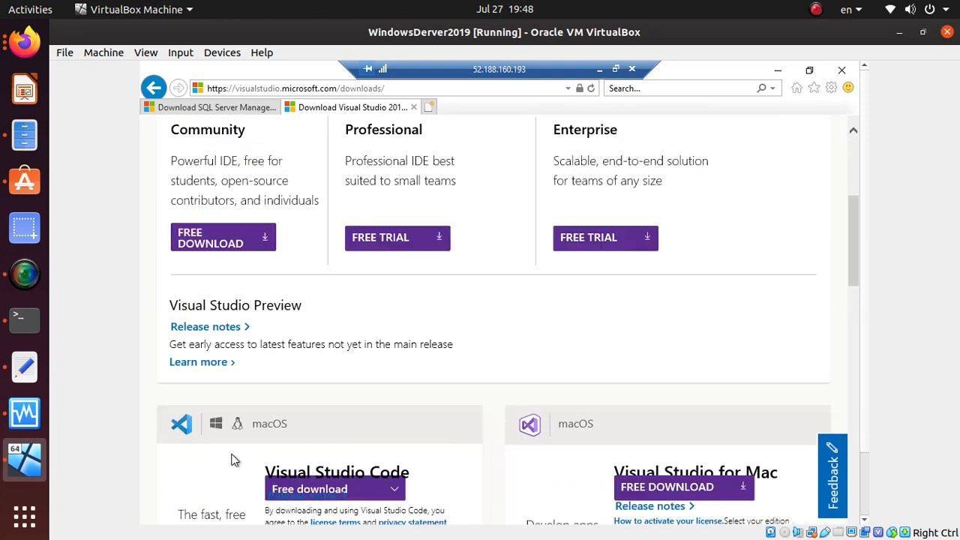
pyautogui.scroll(2, 231, 459)
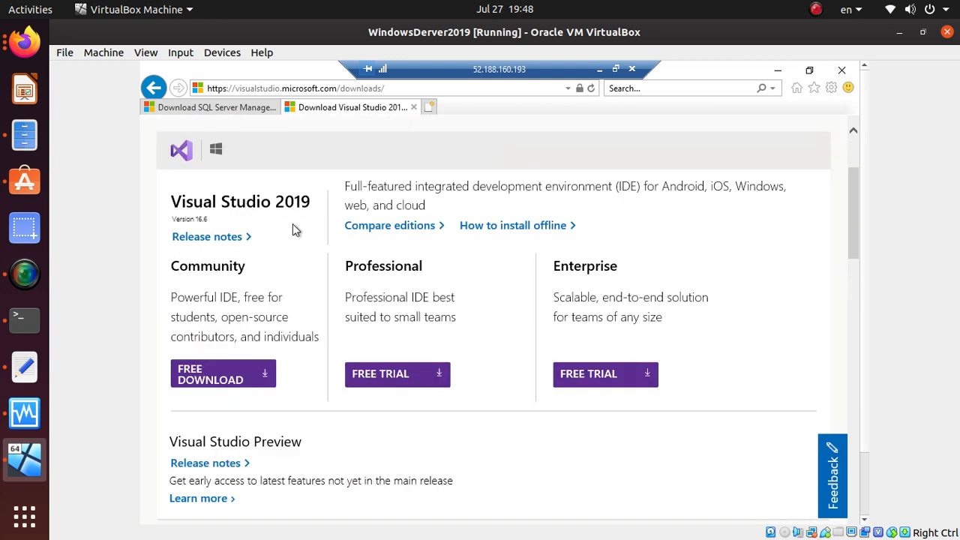
pyautogui.click(234, 380)
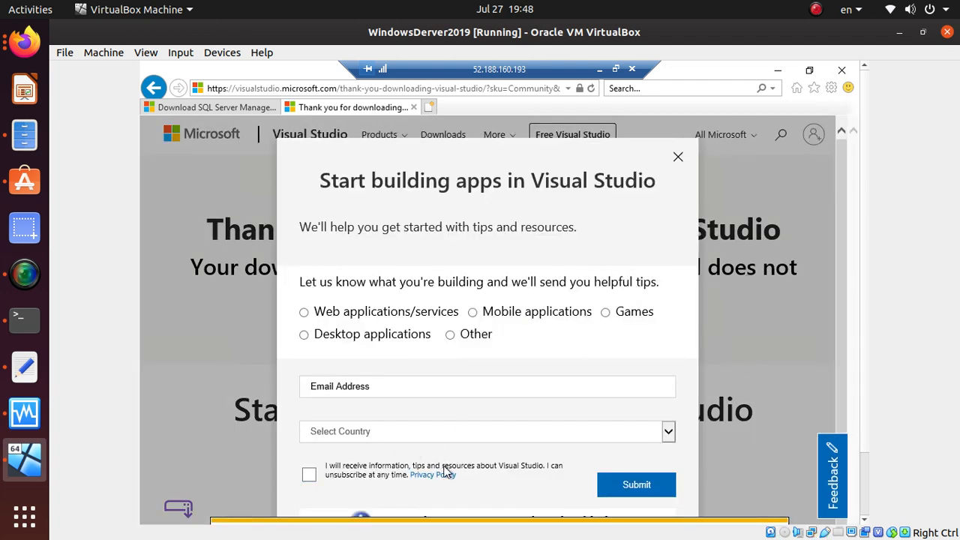
# Step: Submit the tips form with Other, the user's e-mail address, and United States as country
pyautogui.scroll(-1, 524, 444)
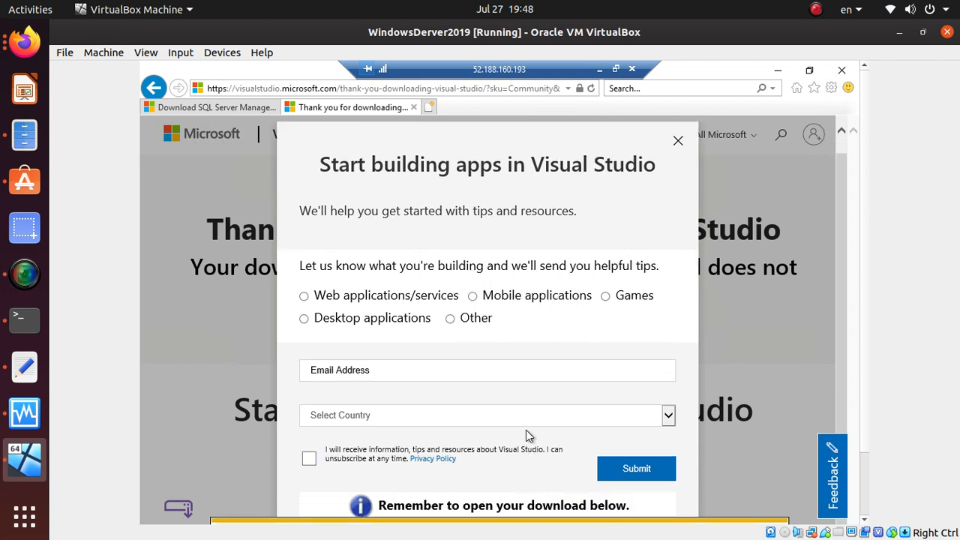
pyautogui.click(450, 319)
pyautogui.click(428, 370)
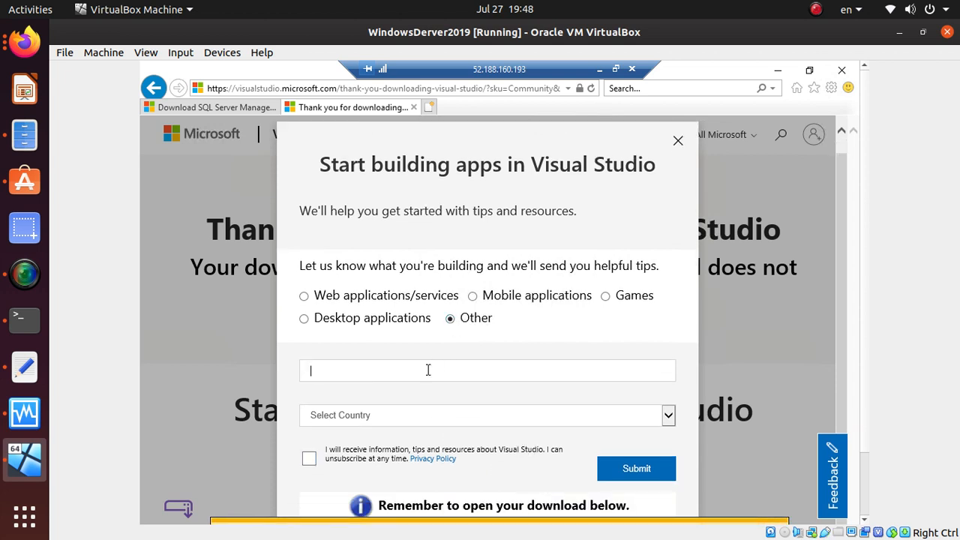
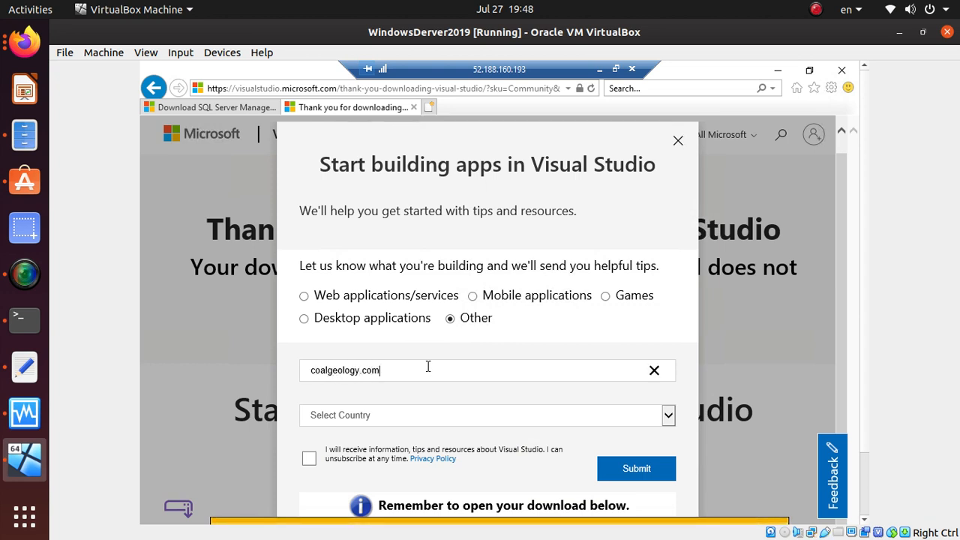
pyautogui.press('Tab')
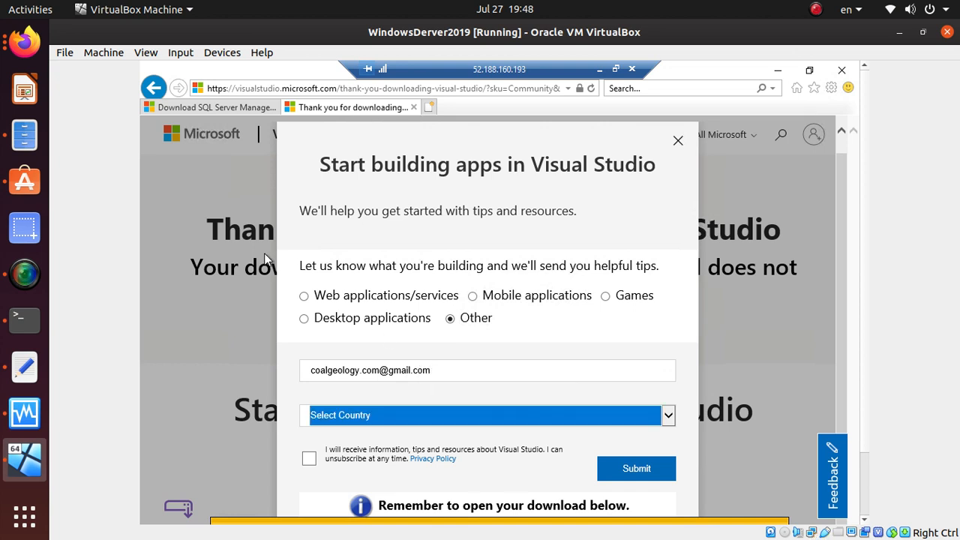
pyautogui.press('u')
pyautogui.press('u')
pyautogui.press('u')
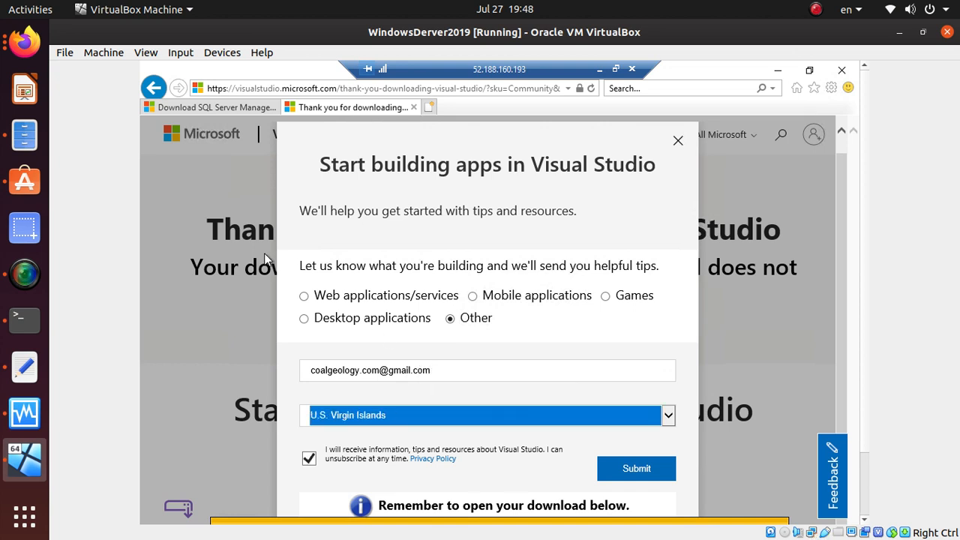
pyautogui.press('u')
pyautogui.press('u')
pyautogui.press('u')
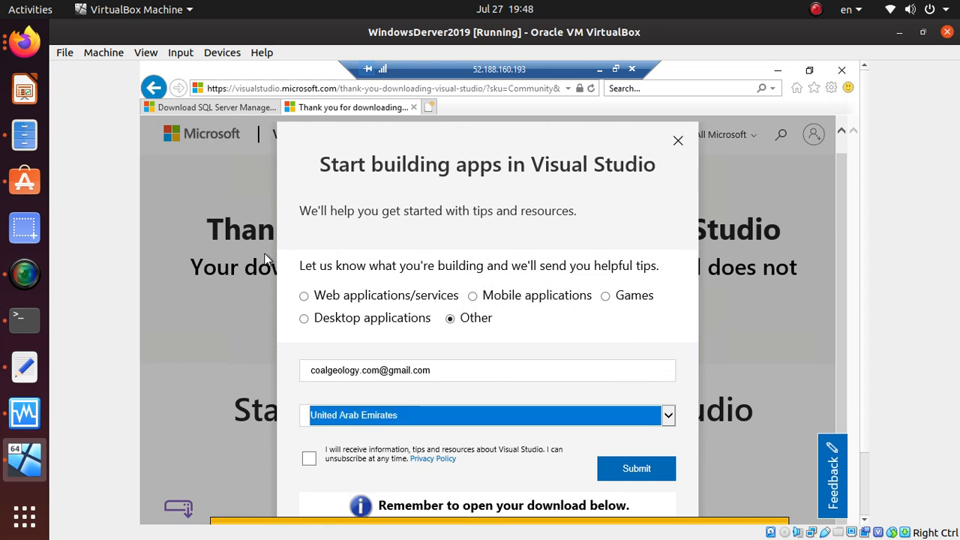
pyautogui.press('u')
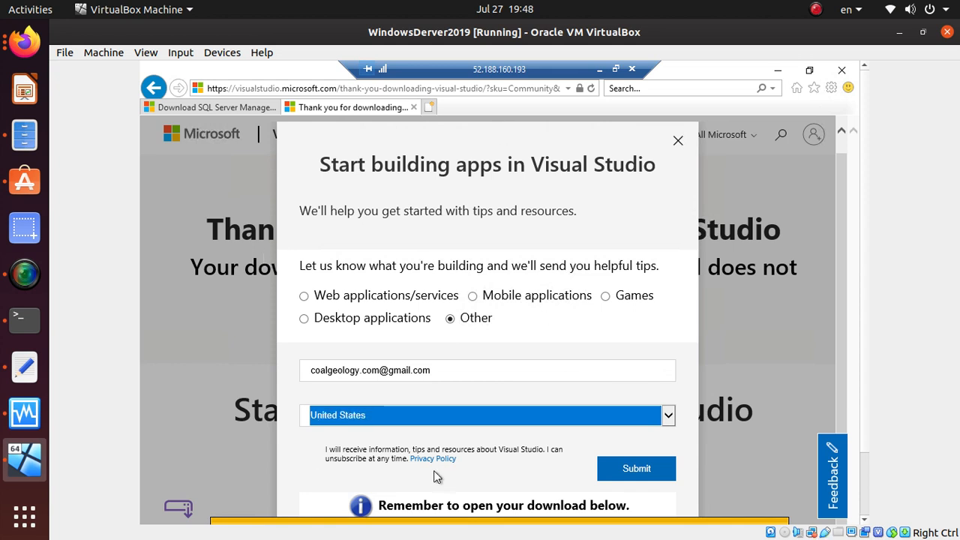
pyautogui.click(576, 448)
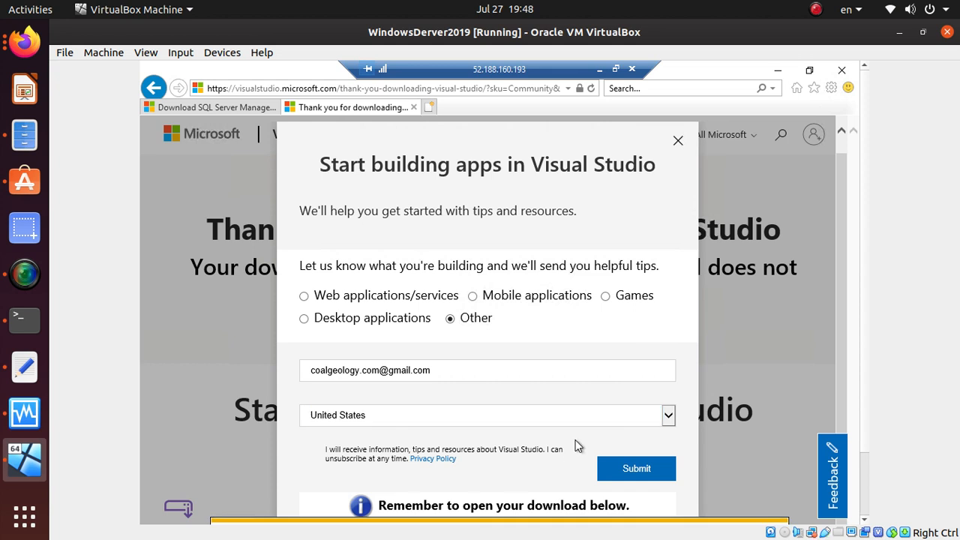
pyautogui.click(636, 469)
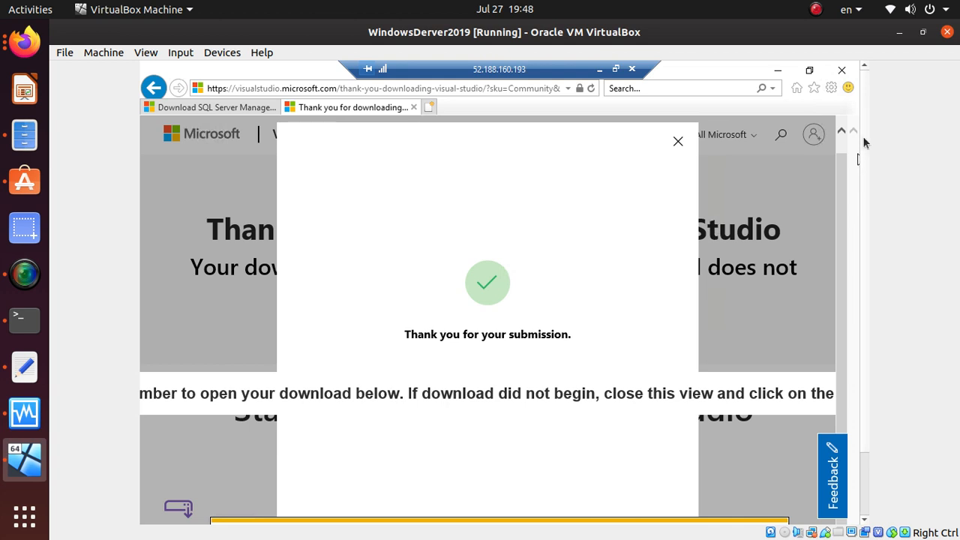
pyautogui.moveTo(864, 120); pyautogui.dragTo(861, 285)
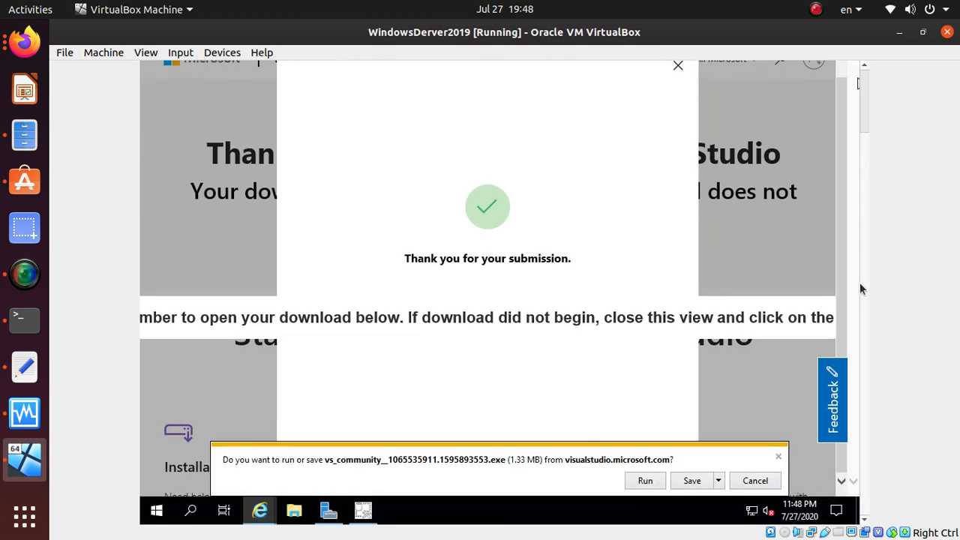
# Step: Run the downloaded Visual Studio Community installer, then switch to the Firefox lab steps
pyautogui.click(647, 481)
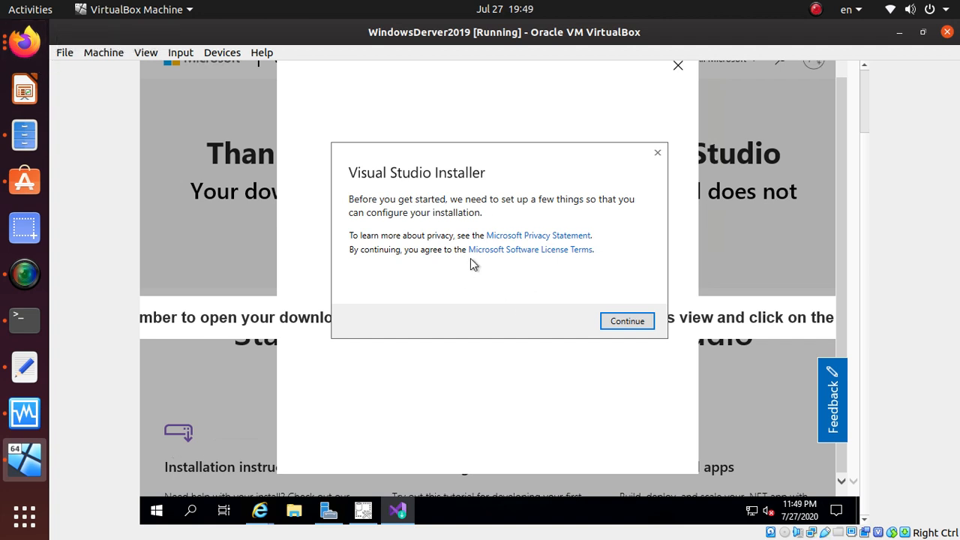
pyautogui.click(27, 42)
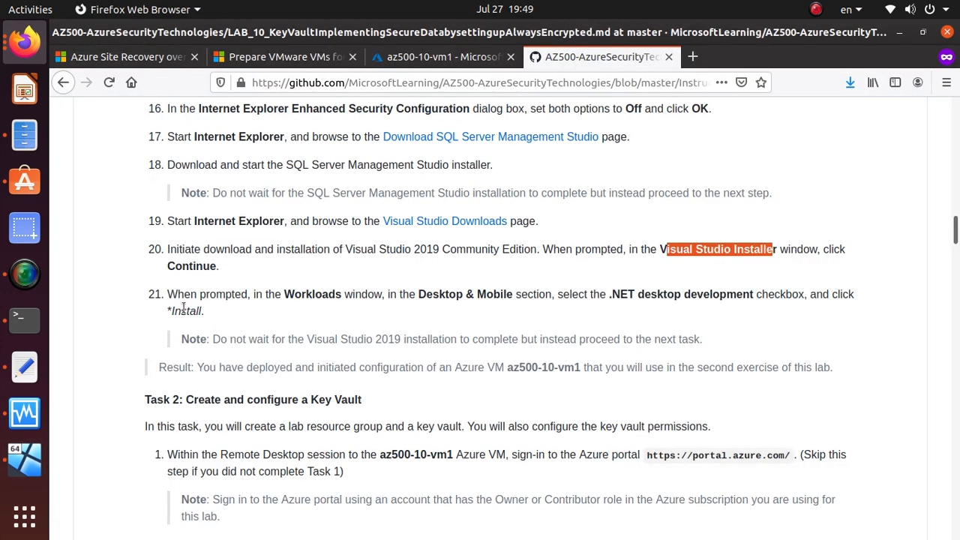
# Step: Note lab step 21's Workloads and '.NET desktop development' choice, then continue the Visual Studio Installer
pyautogui.moveTo(284, 295); pyautogui.dragTo(387, 294)
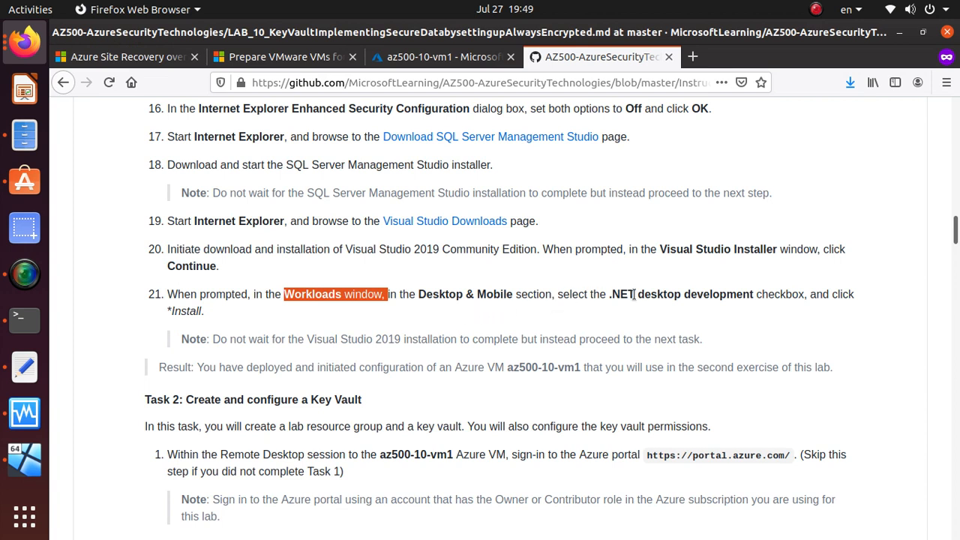
pyautogui.click(609, 294)
pyautogui.moveTo(609, 294); pyautogui.dragTo(805, 299)
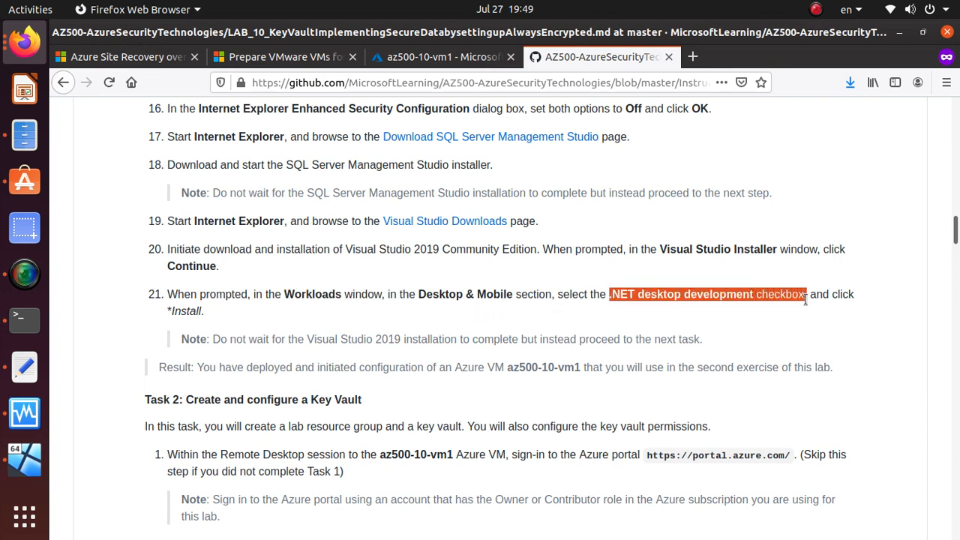
pyautogui.hotkey('alt', 'Tab')
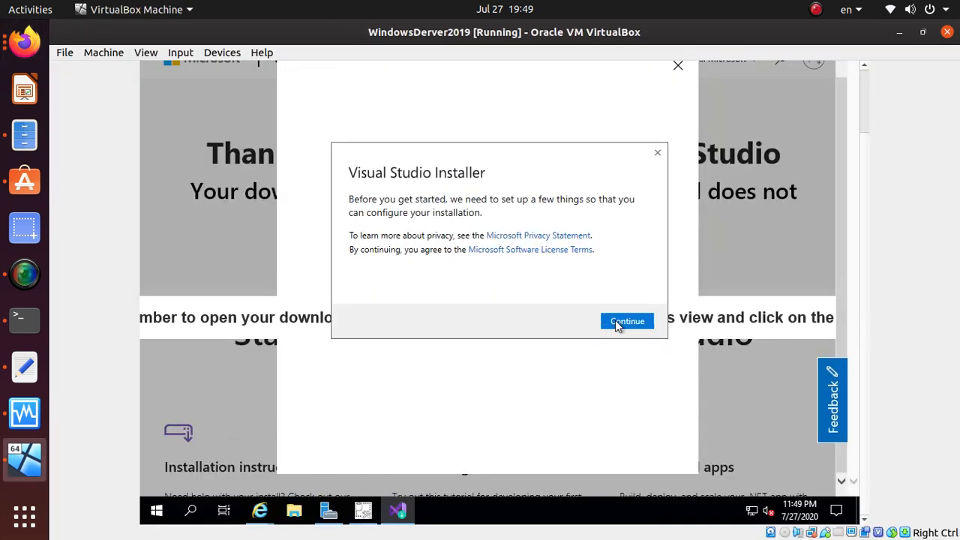
pyautogui.click(619, 320)
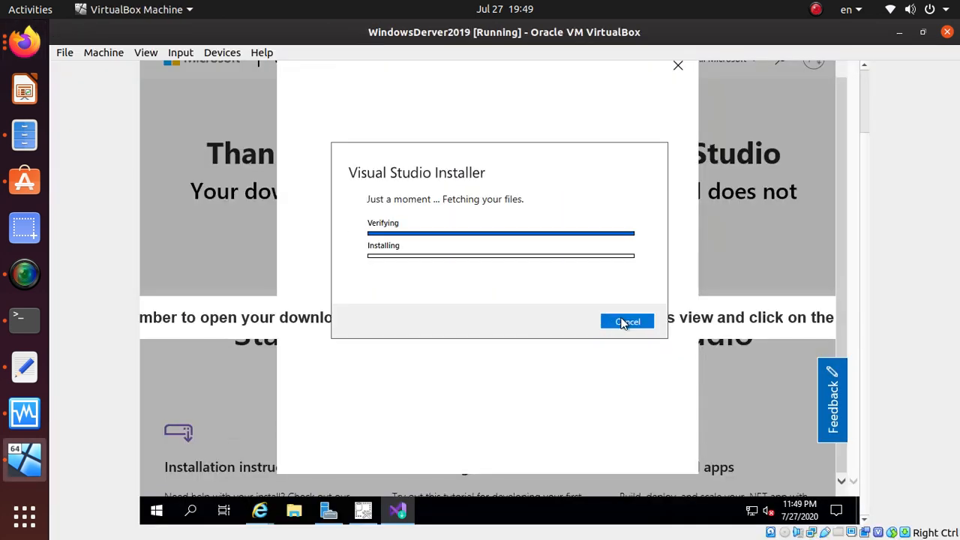
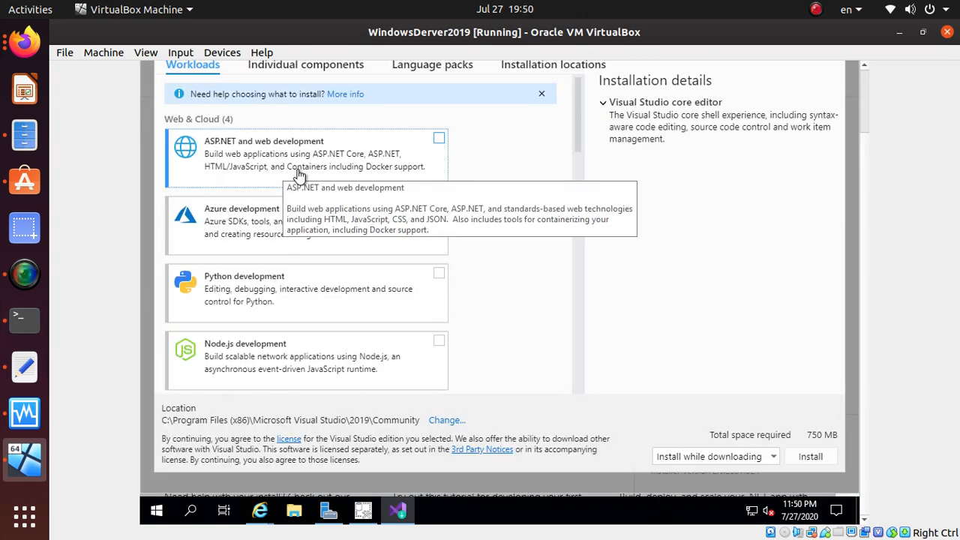
# Step: Scroll the Workloads list and check the lab instructions for the required workload
pyautogui.scroll(-3, 303, 322)
pyautogui.scroll(-6, 300, 330)
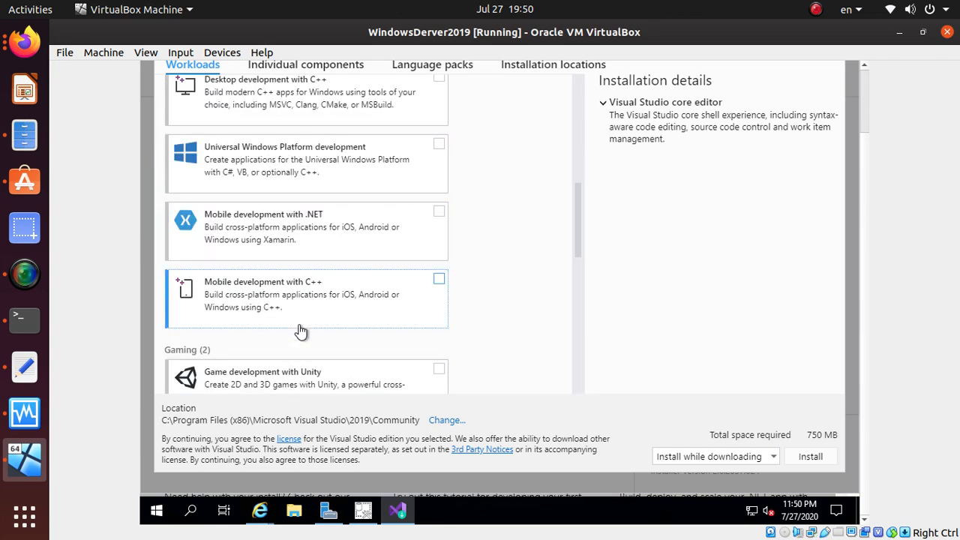
pyautogui.scroll(-5, 300, 330)
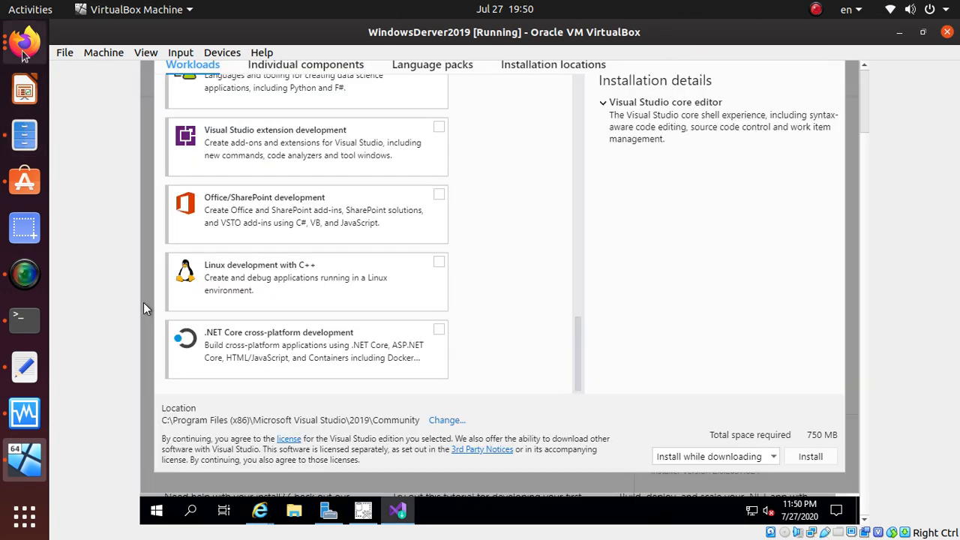
pyautogui.click(23, 51)
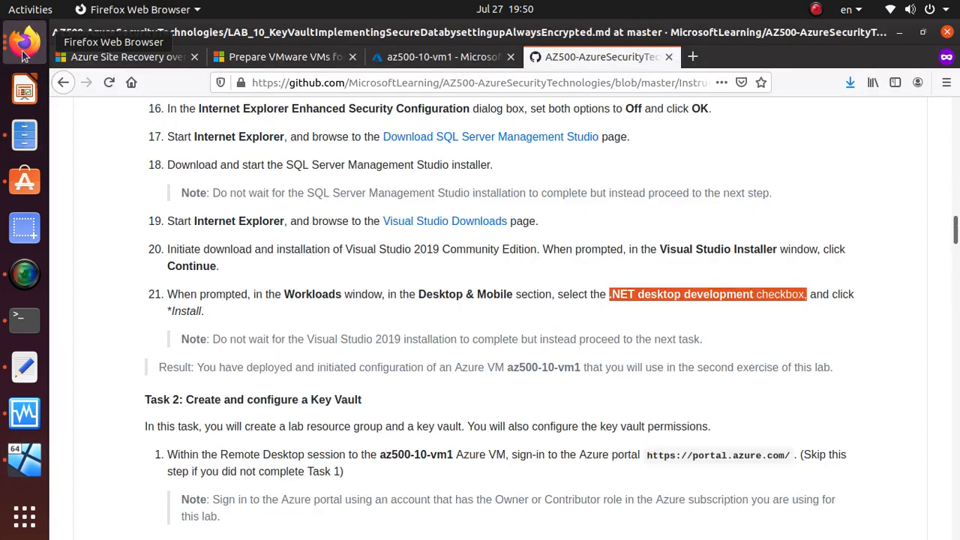
pyautogui.hotkey('alt', 'Tab')
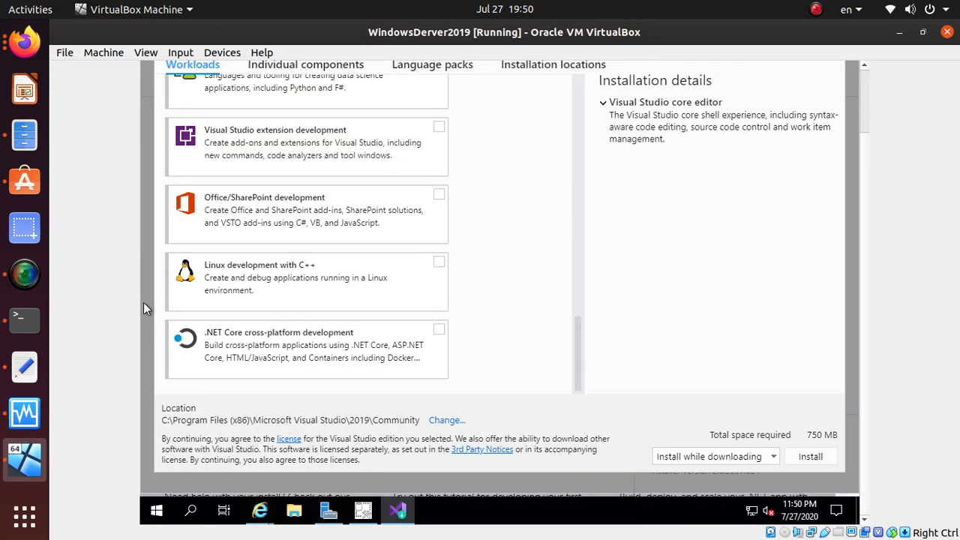
# Step: Tick the .NET desktop development workload, bringing required space to 5.22 GB
pyautogui.scroll(2, 307, 351)
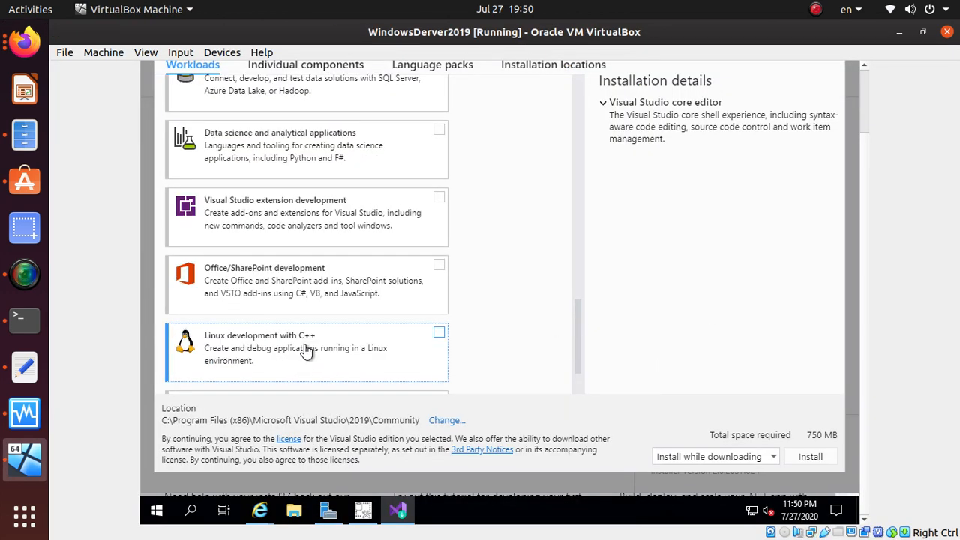
pyautogui.scroll(1, 306, 351)
pyautogui.scroll(4, 306, 352)
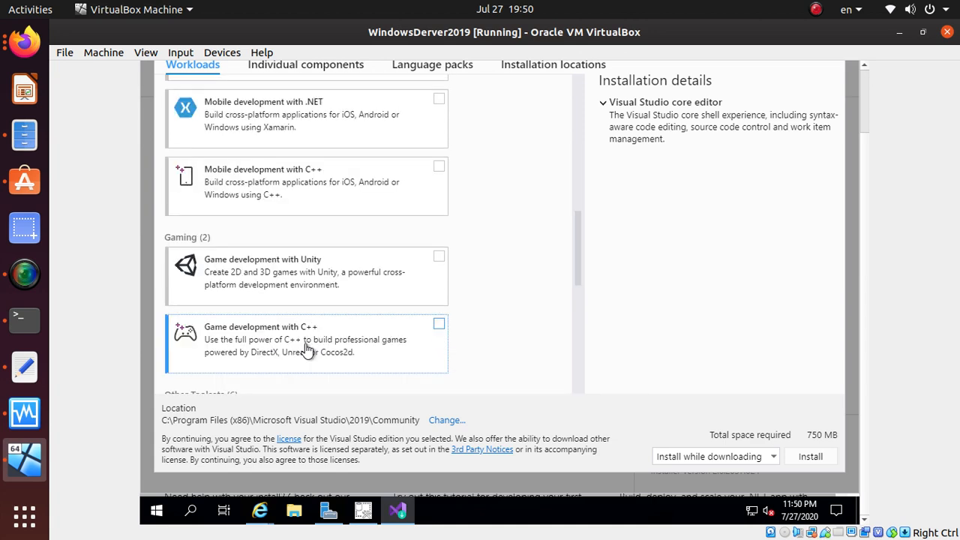
pyautogui.scroll(3, 306, 351)
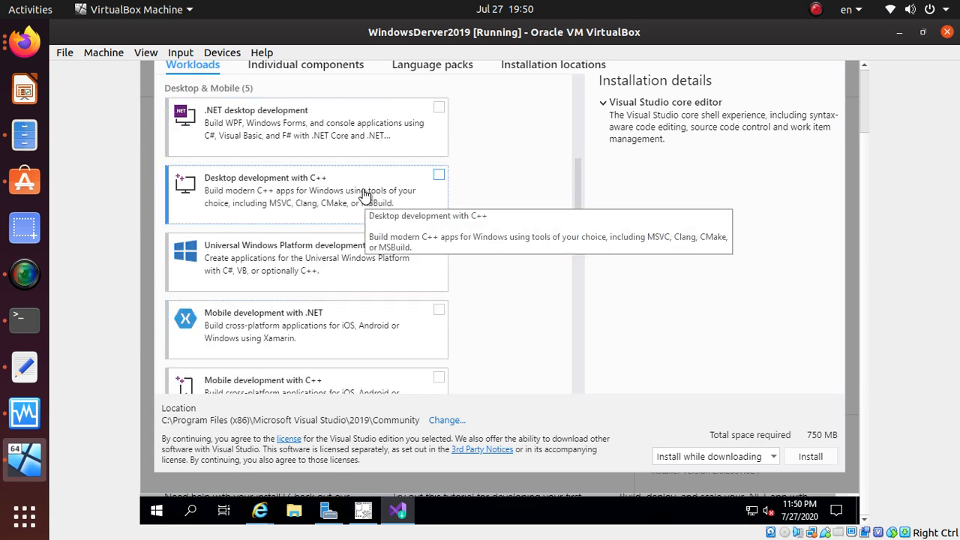
pyautogui.click(439, 108)
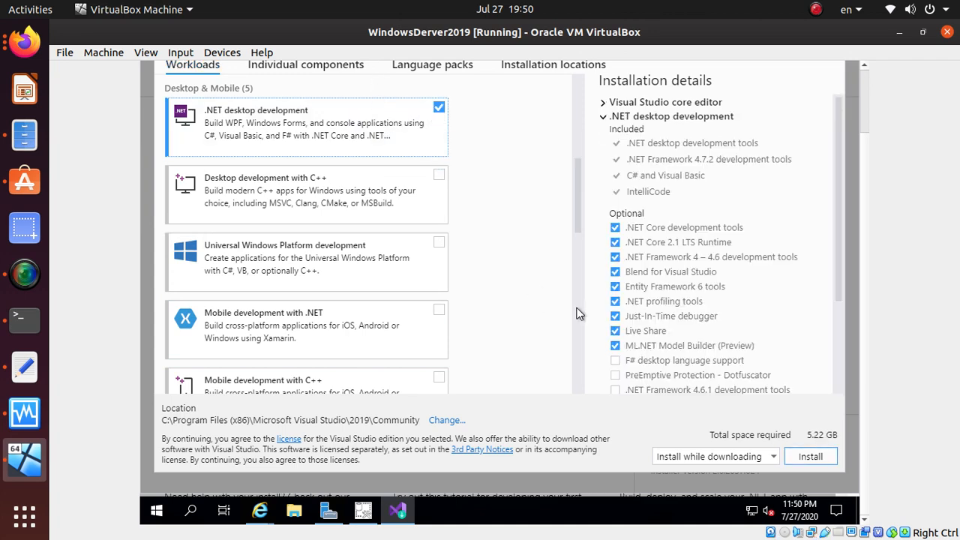
pyautogui.scroll(3, 518, 314)
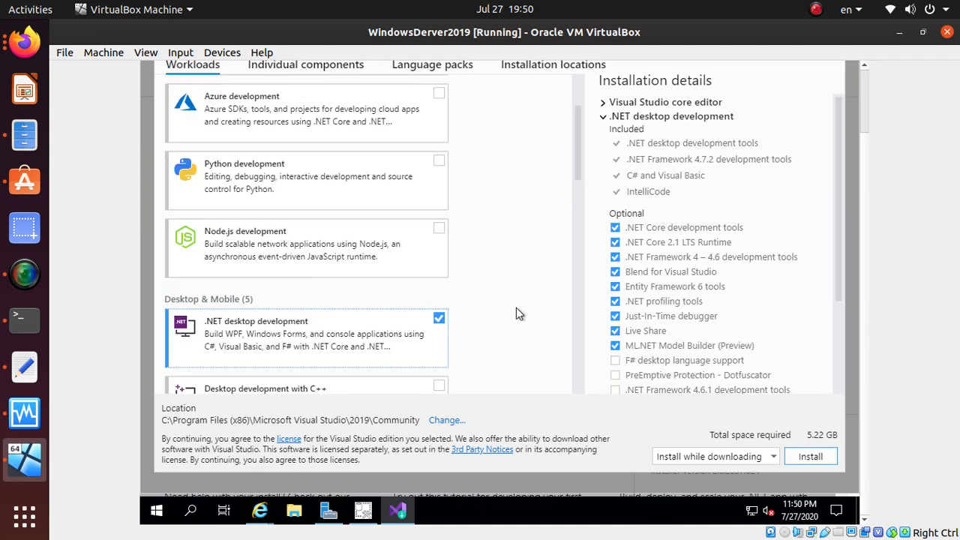
pyautogui.scroll(-2, 517, 314)
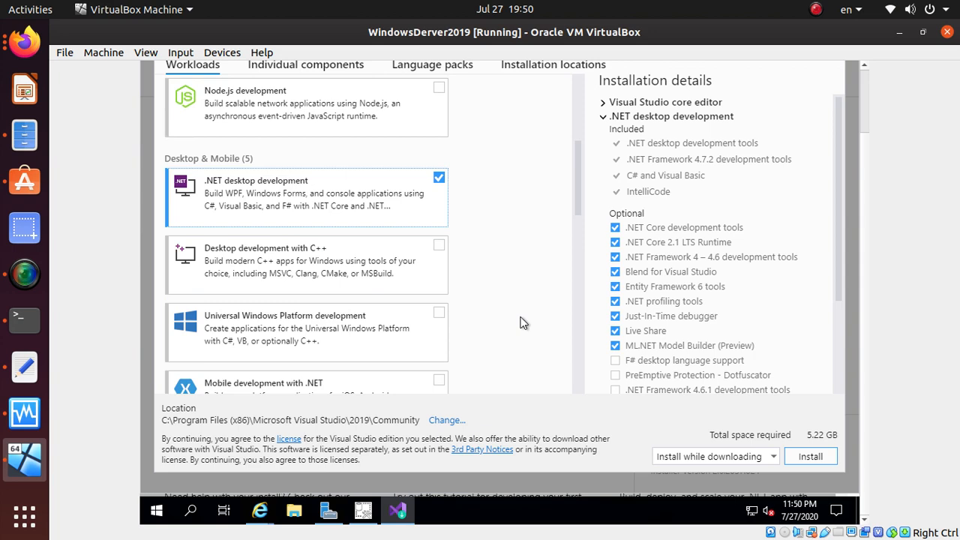
pyautogui.click(14, 49)
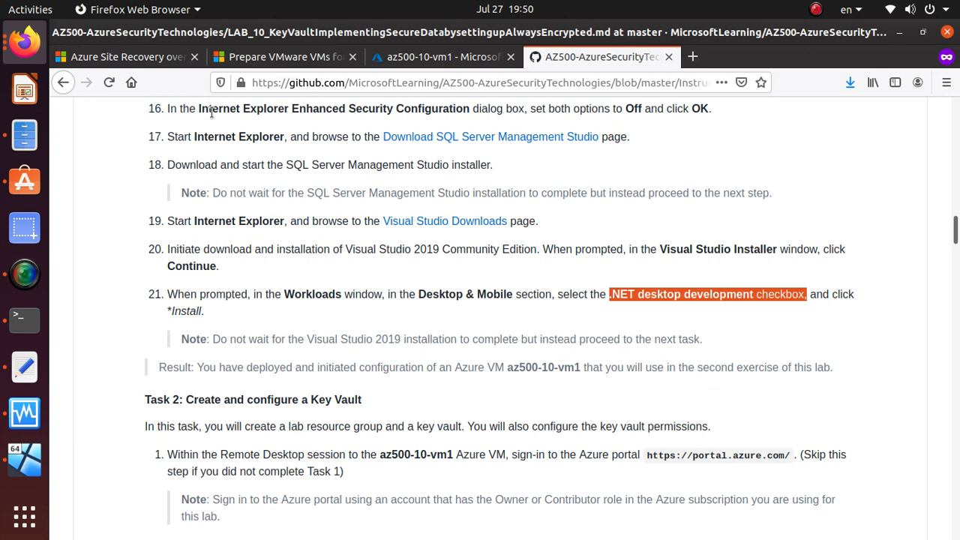
pyautogui.hotkey('alt', 'Tab')
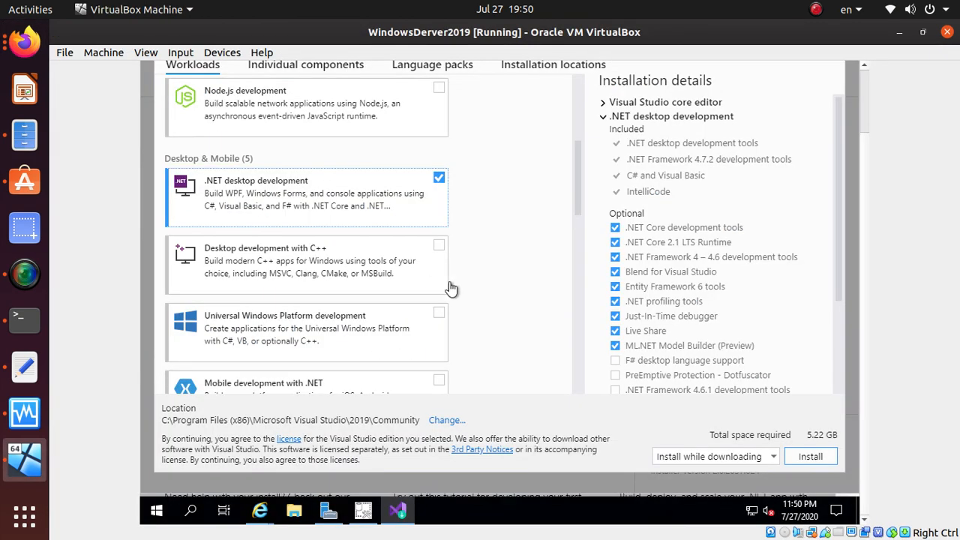
# Step: Start installing both Visual Studio Community 2019 and SQL Server Management Studio
pyautogui.click(825, 457)
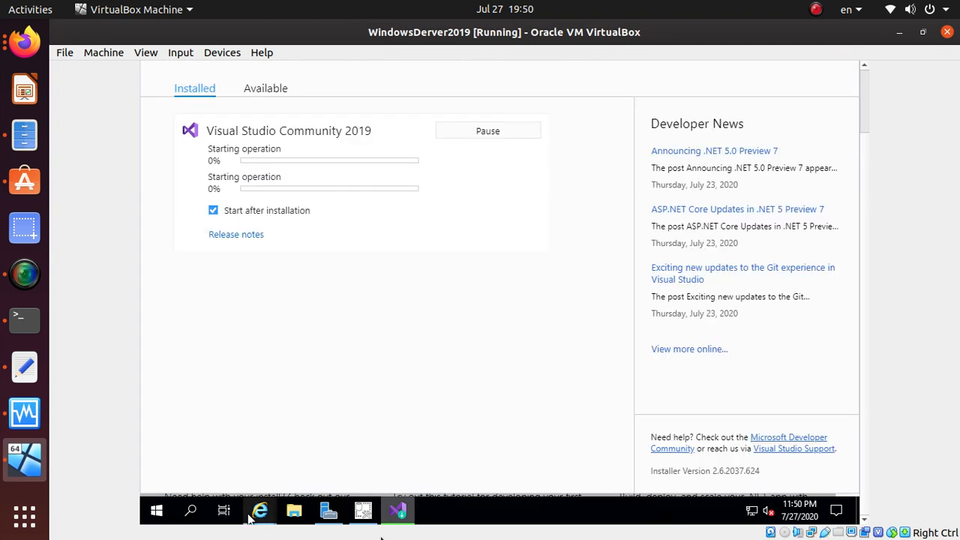
pyautogui.moveTo(250, 520)
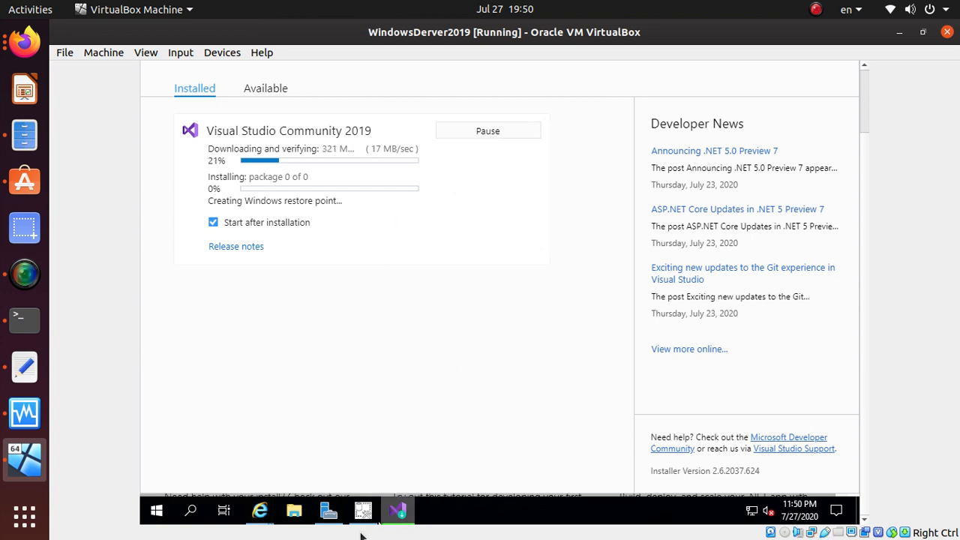
pyautogui.moveTo(367, 512)
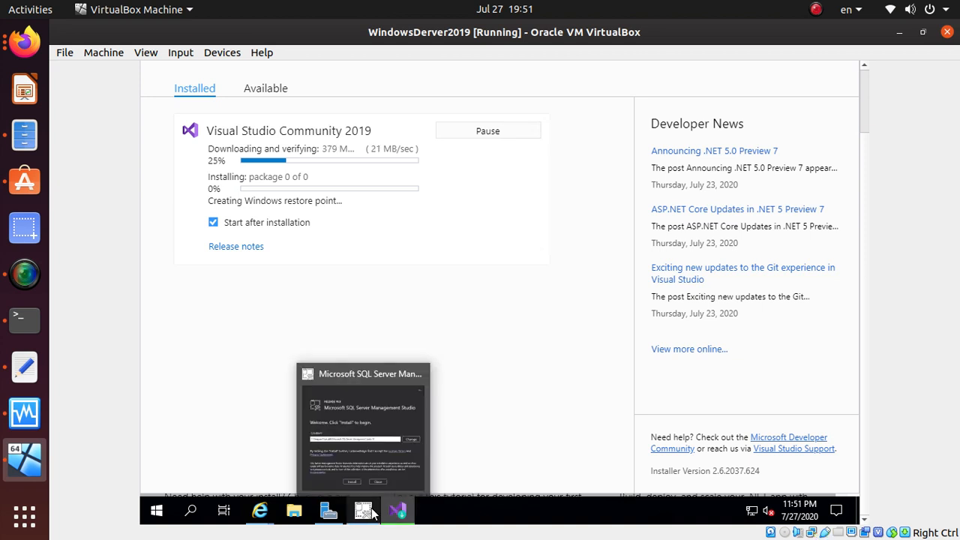
pyautogui.click(360, 369)
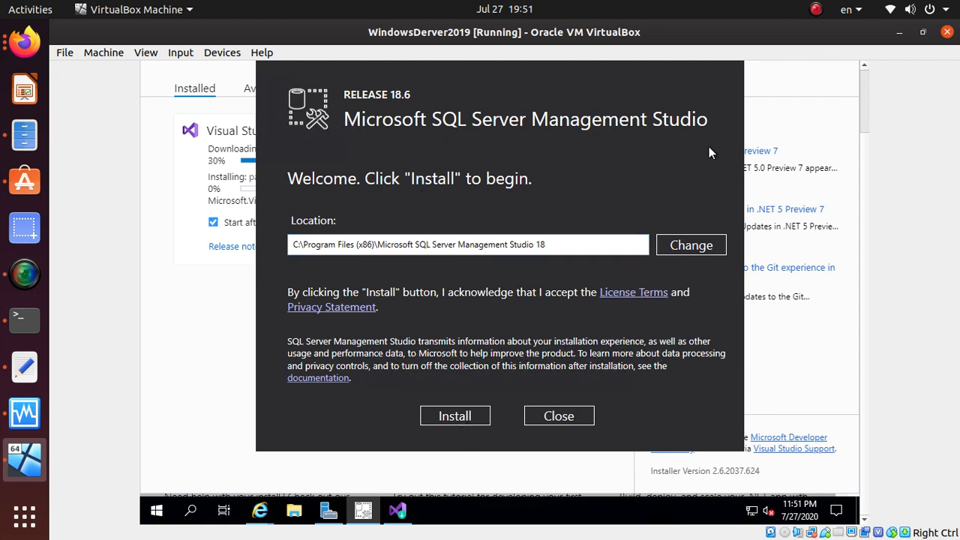
pyautogui.click(474, 416)
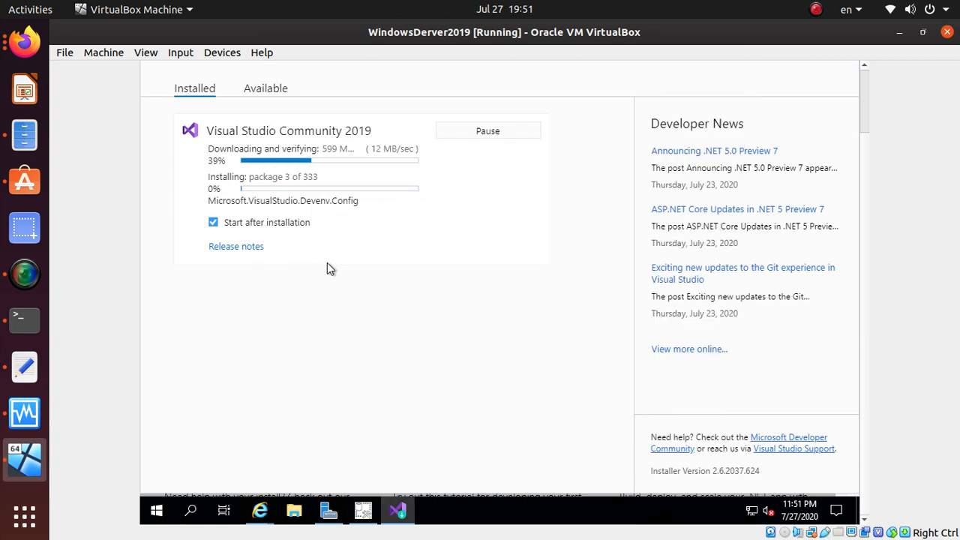
pyautogui.hotkey('alt', 'Tab')
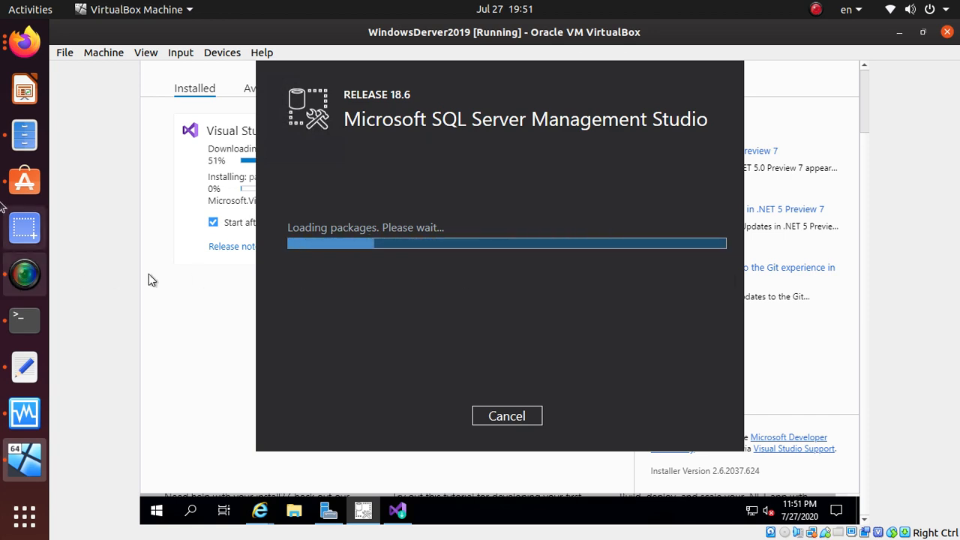
pyautogui.click(17, 46)
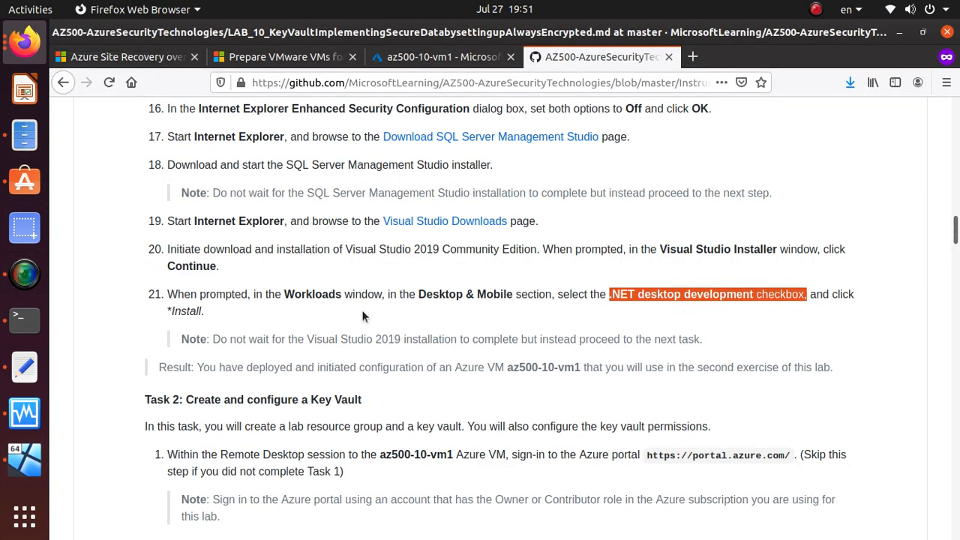
# Step: Read the lab's installation note and result sentence, then locate the Task 2 heading
pyautogui.scroll(-3, 363, 313)
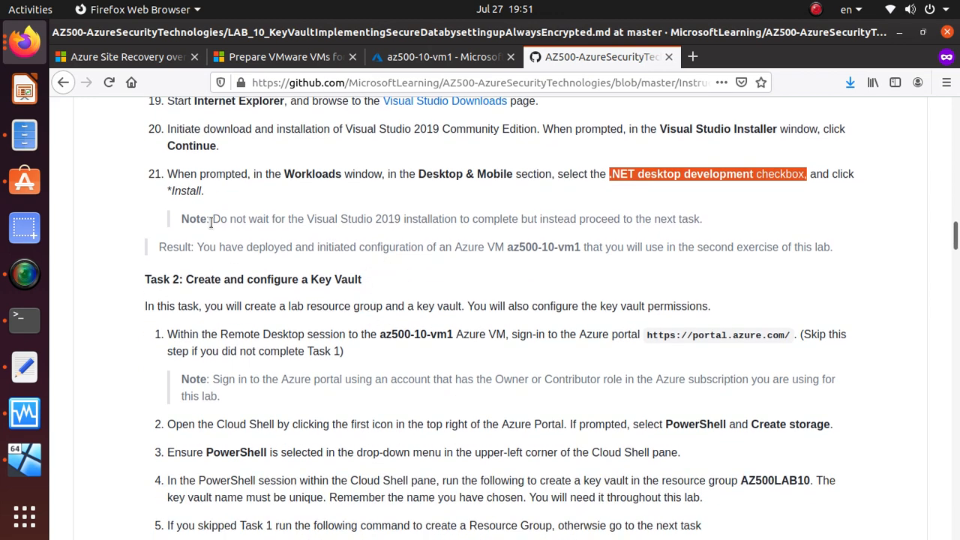
pyautogui.moveTo(212, 220); pyautogui.dragTo(649, 230)
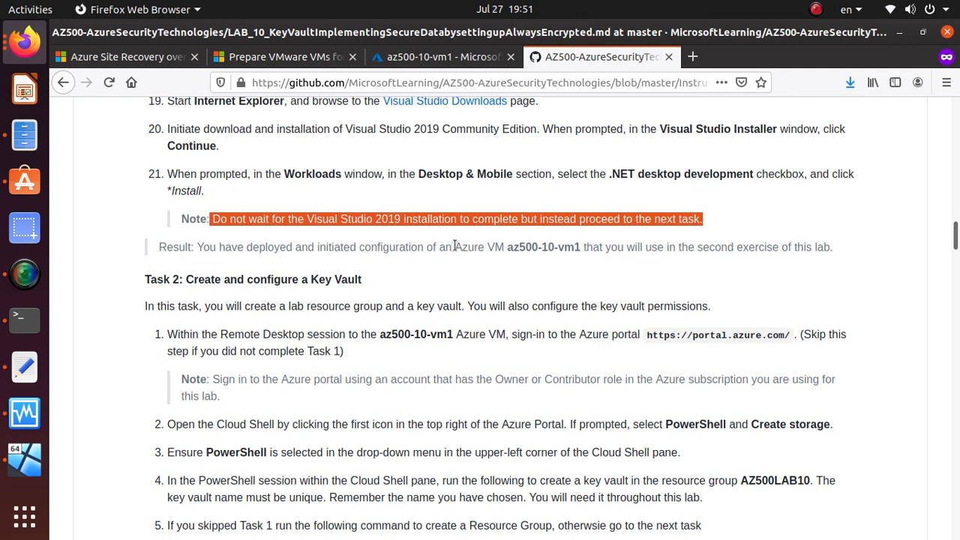
pyautogui.moveTo(454, 247); pyautogui.dragTo(529, 248)
pyautogui.moveTo(568, 254); pyautogui.dragTo(829, 251)
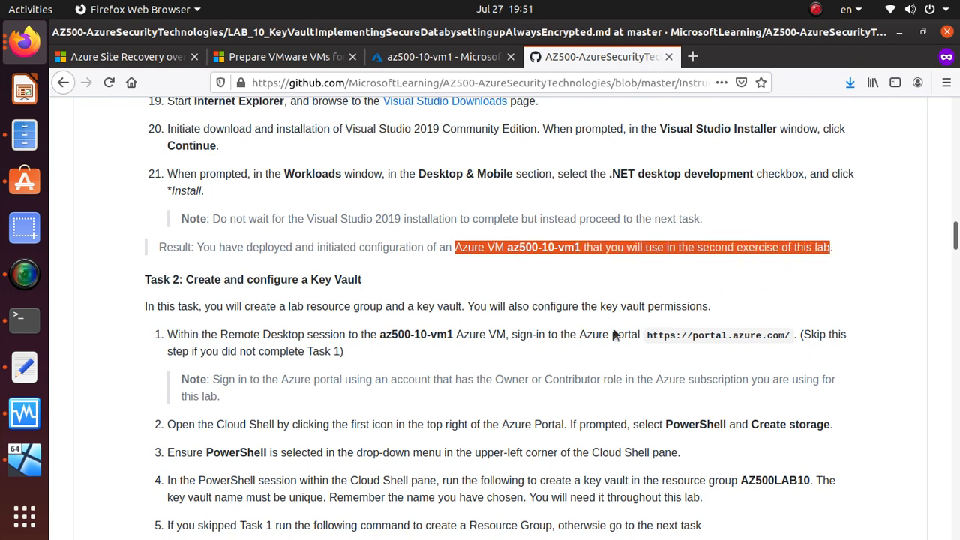
pyautogui.scroll(-1, 477, 366)
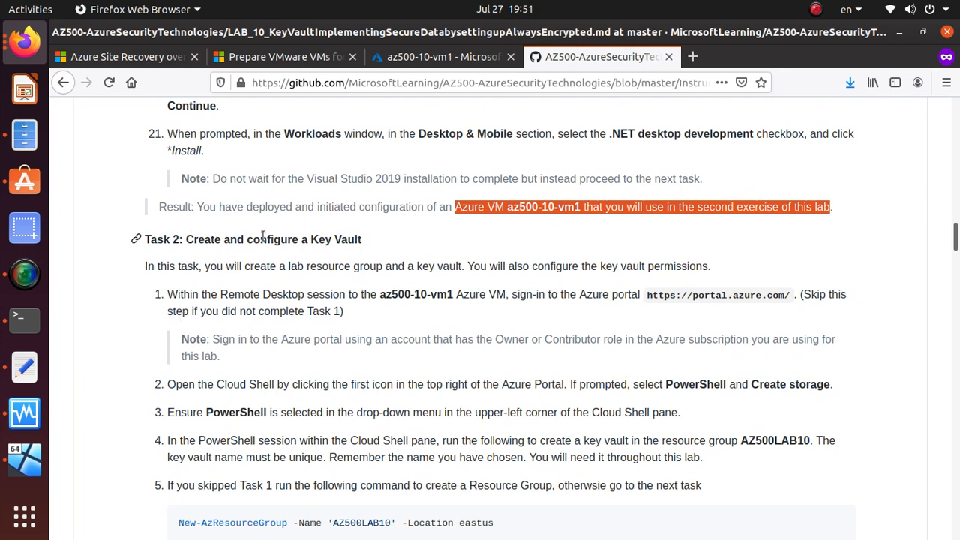
pyautogui.click(302, 244)
pyautogui.tripleClick(302, 243)
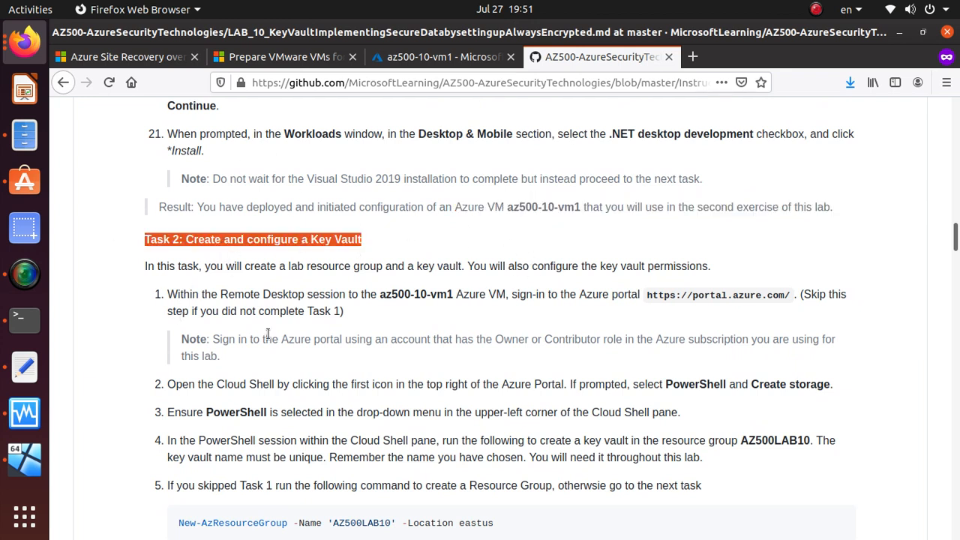
# Step: Copy the New-AzResourceGroup command for AZ500LAB10 from Task 2
pyautogui.scroll(-2, 268, 333)
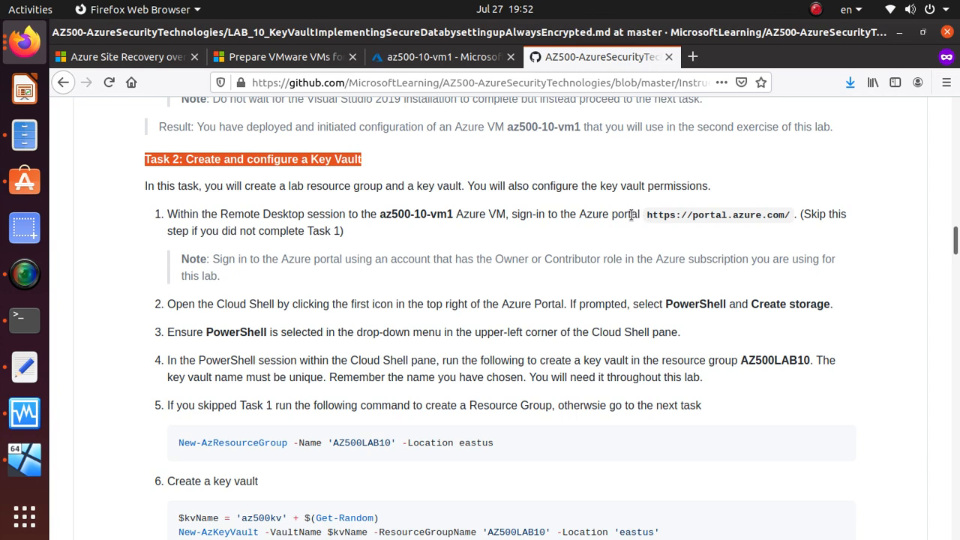
pyautogui.scroll(-1, 691, 349)
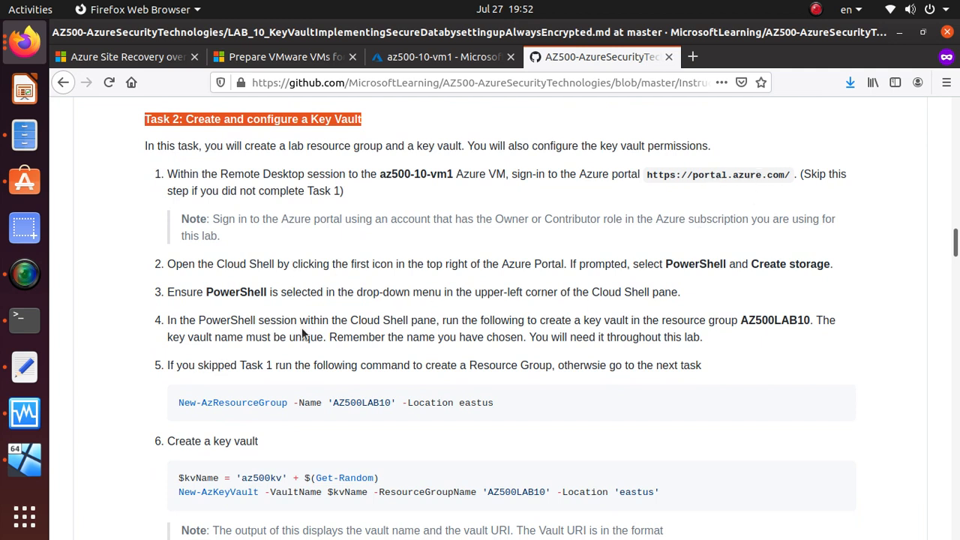
pyautogui.tripleClick(252, 408)
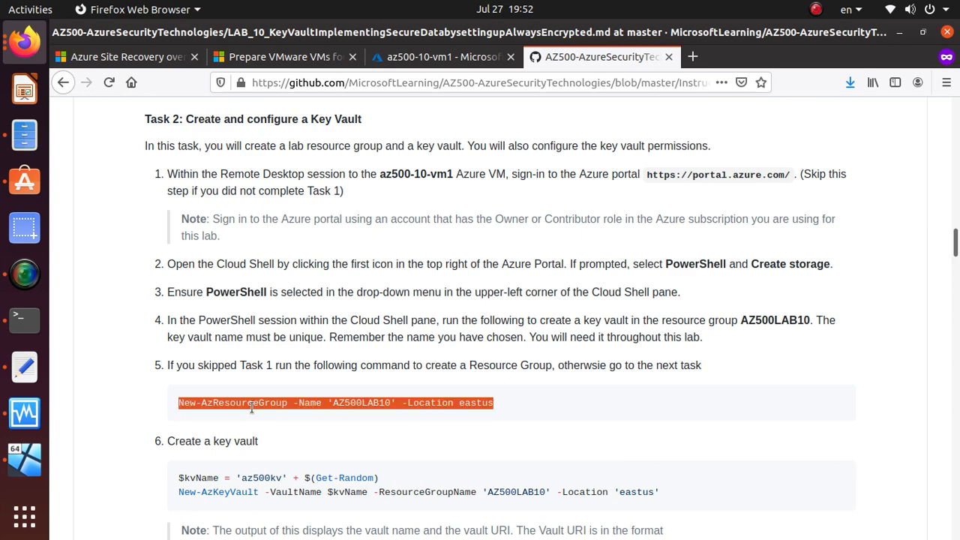
pyautogui.rightClick(256, 400)
pyautogui.click(289, 409)
pyautogui.click(437, 57)
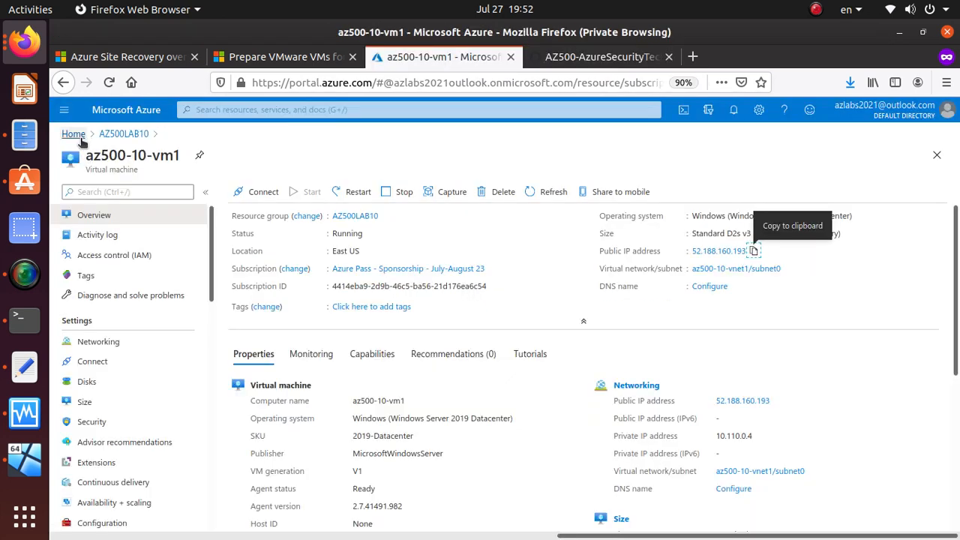
# Step: Start Cloud Shell in PowerShell mode and create its cloud drive storage account
pyautogui.click(73, 134)
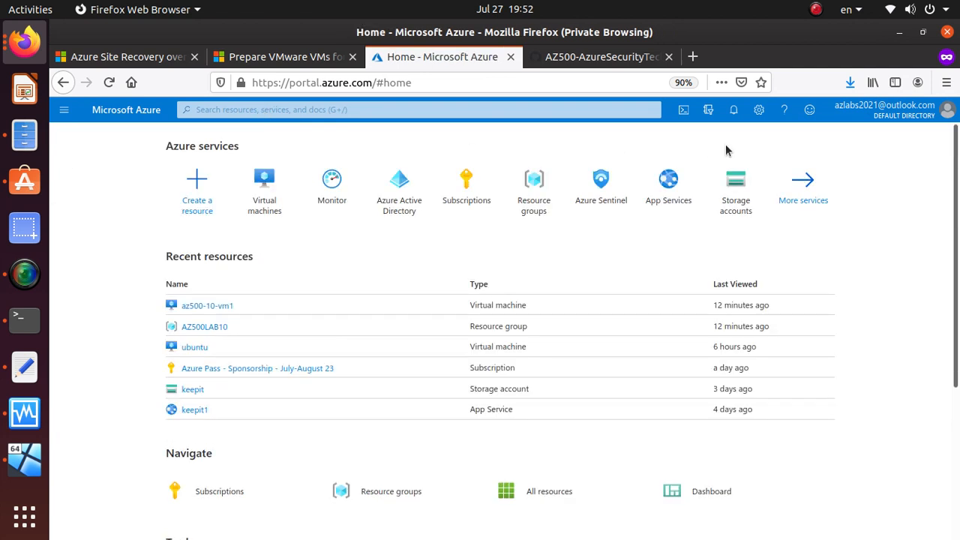
pyautogui.click(684, 112)
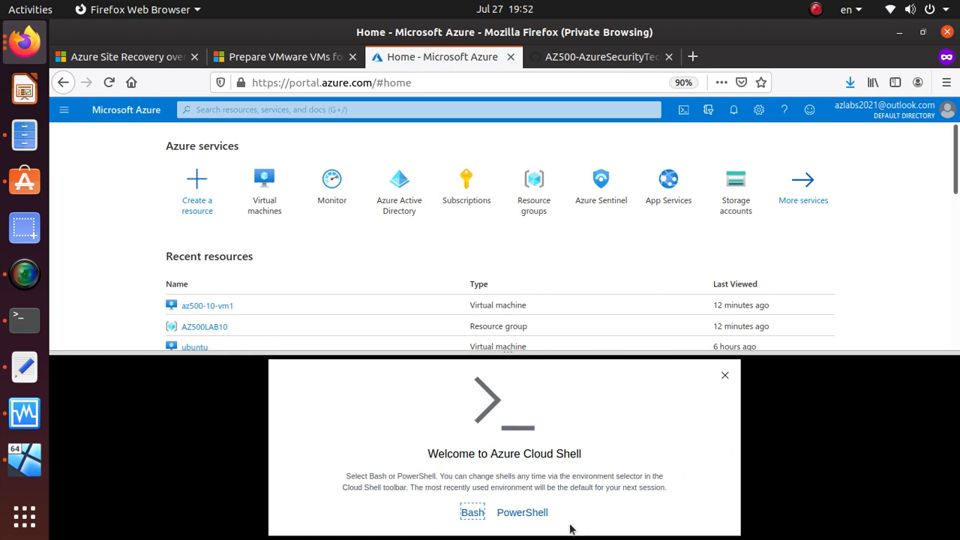
pyautogui.click(523, 513)
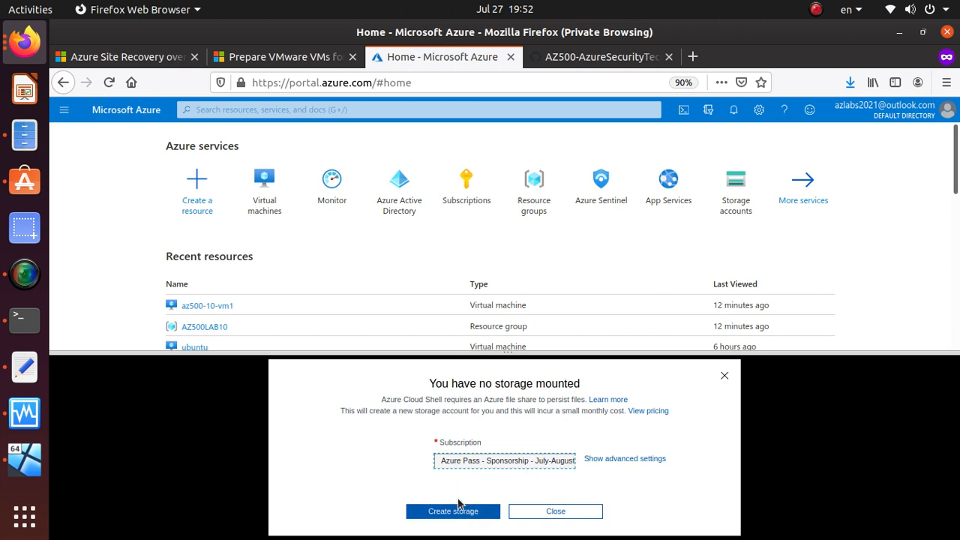
pyautogui.click(625, 459)
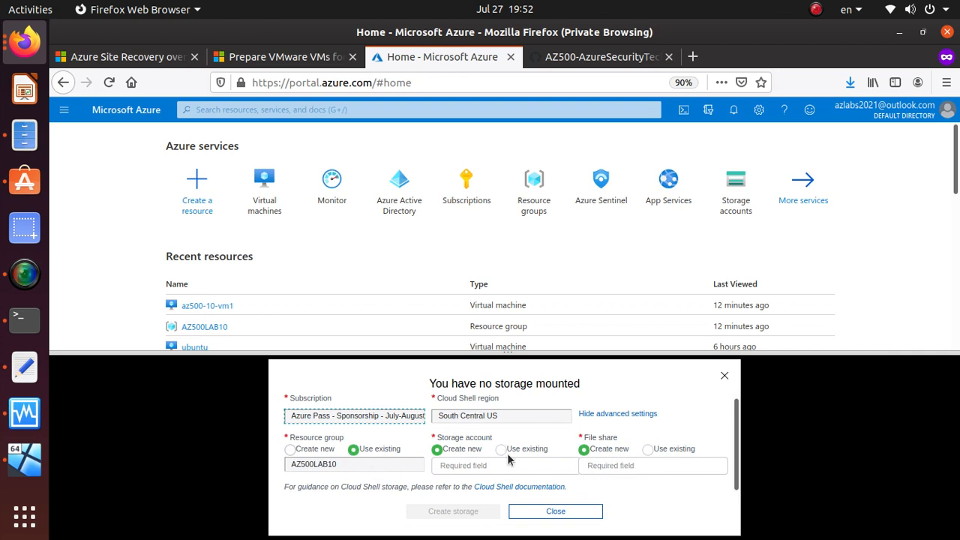
pyautogui.click(598, 513)
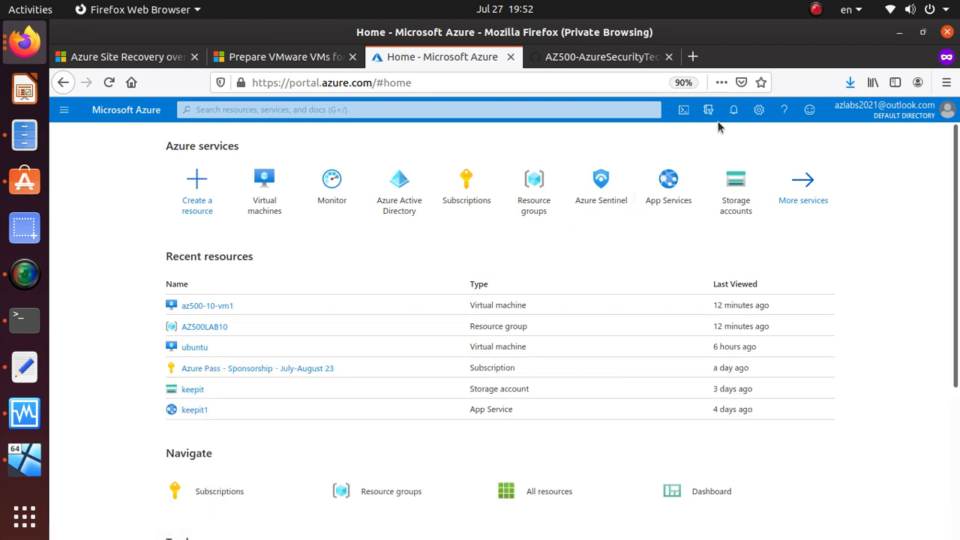
pyautogui.click(684, 109)
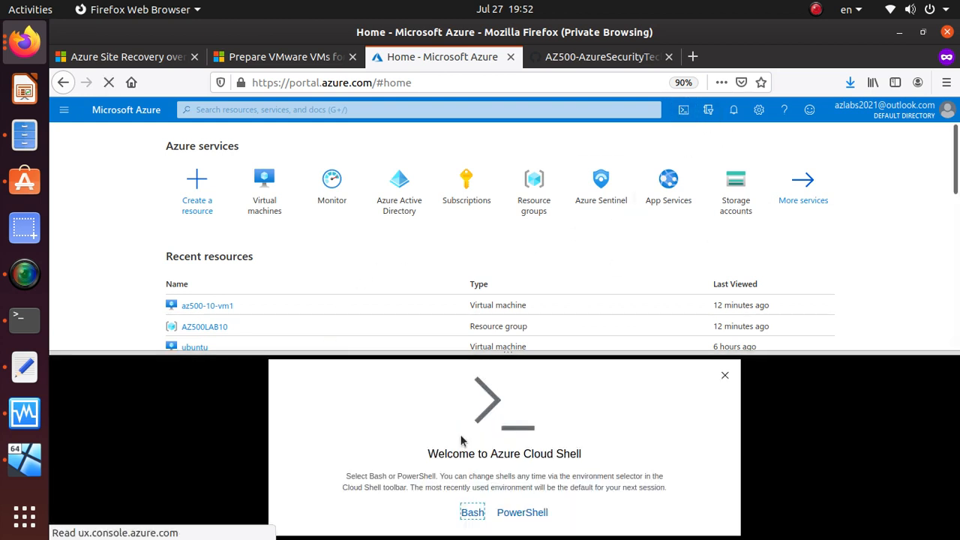
pyautogui.click(527, 513)
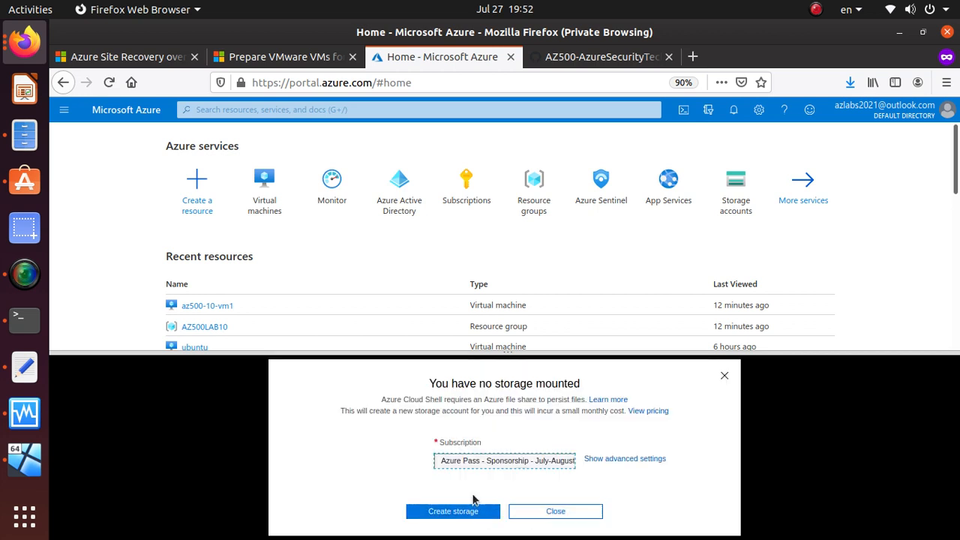
pyautogui.click(471, 511)
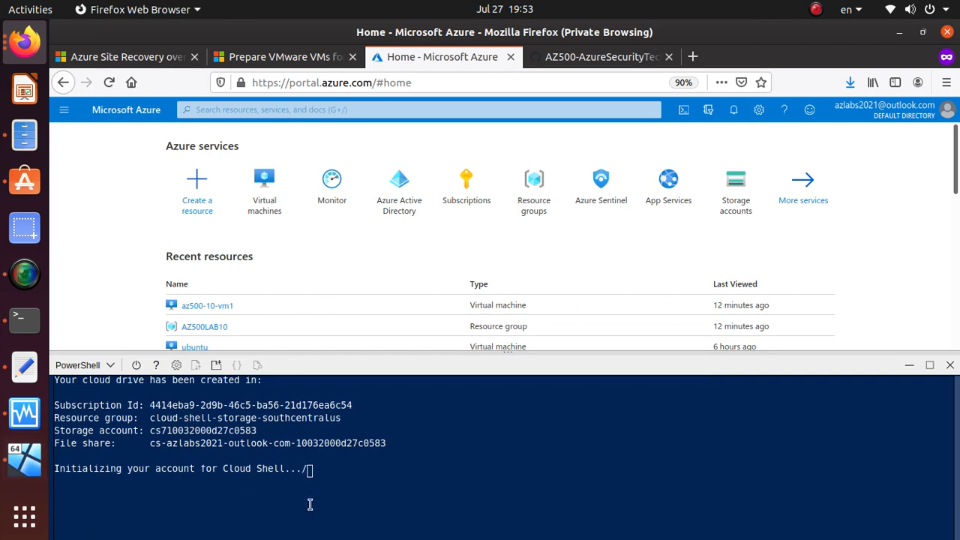
pyautogui.hotkey('alt', 'Tab')
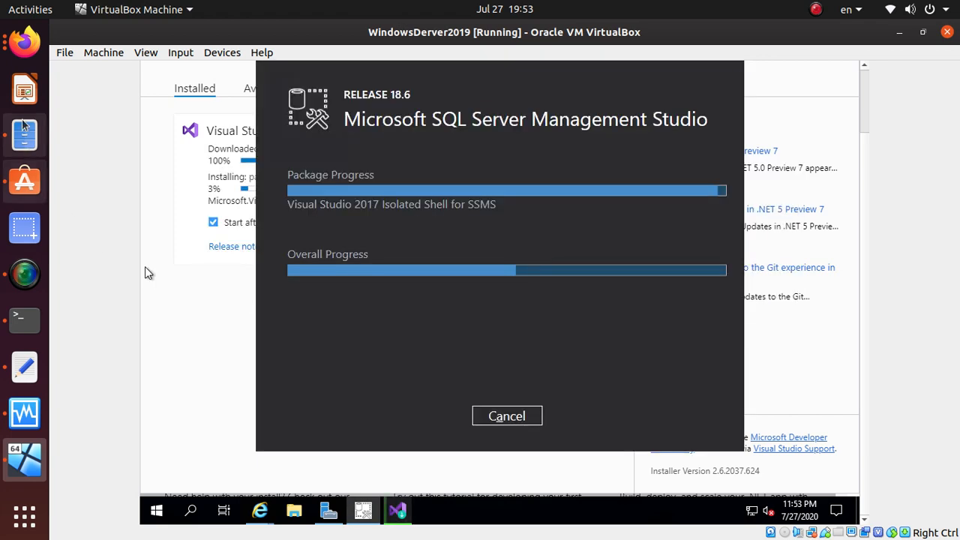
pyautogui.click(25, 42)
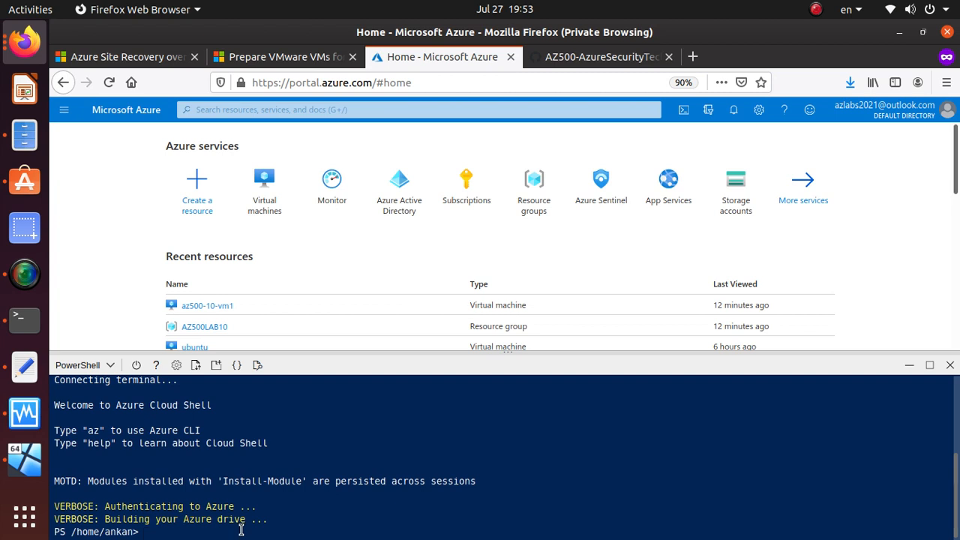
# Step: Paste and run New-AzResourceGroup for AZ500LAB10, answering N to updating the existing group
pyautogui.press('Return')
pyautogui.press('Return')
pyautogui.press('Return')
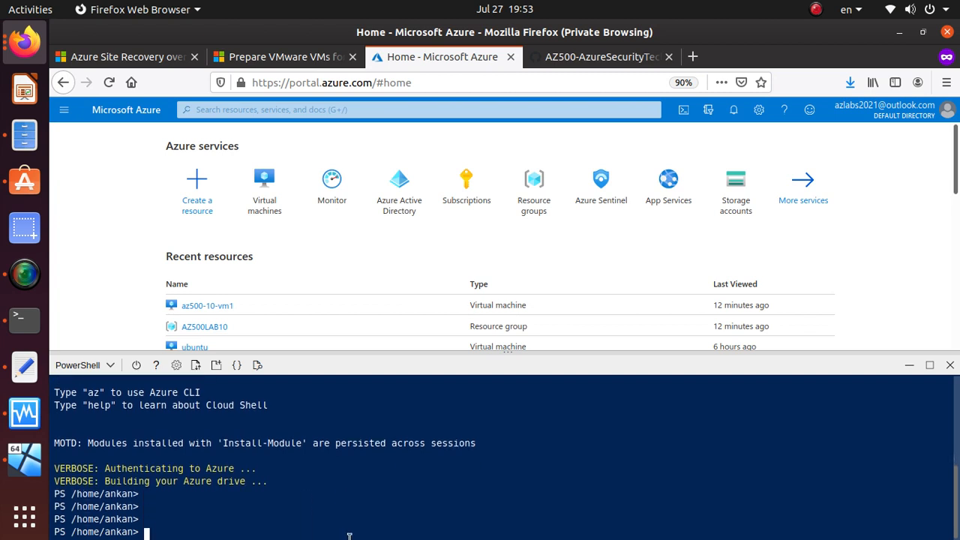
pyautogui.rightClick(216, 533)
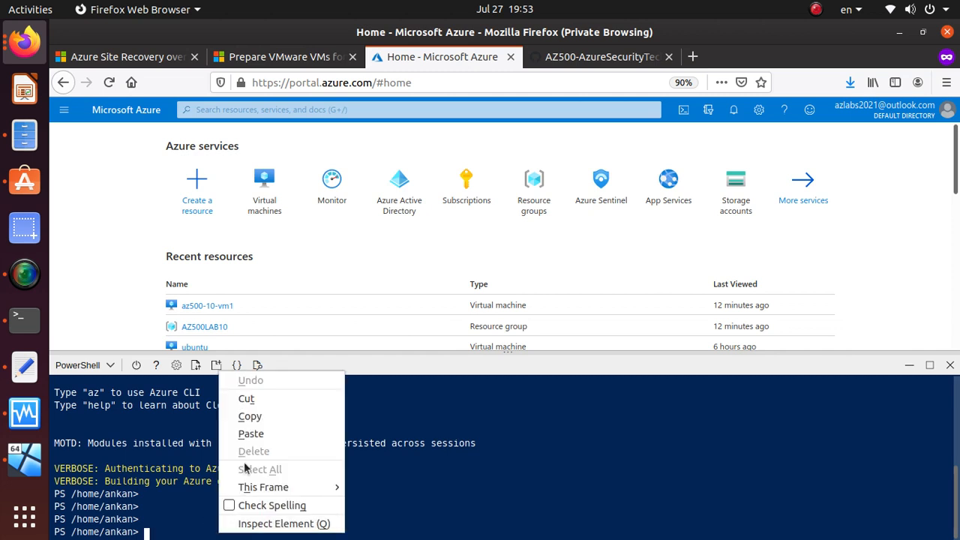
pyautogui.click(251, 433)
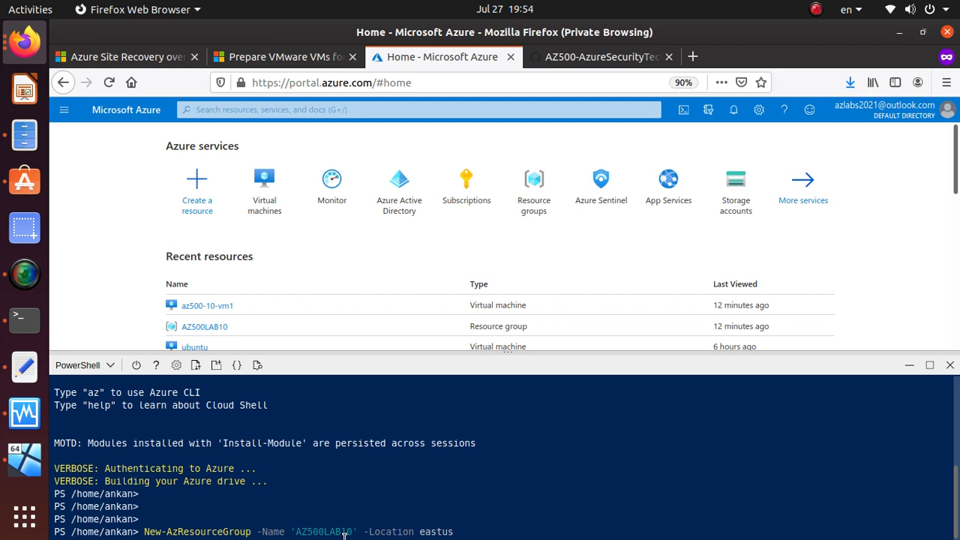
pyautogui.moveTo(349, 532); pyautogui.dragTo(296, 532)
pyautogui.click(496, 532)
pyautogui.press('Return')
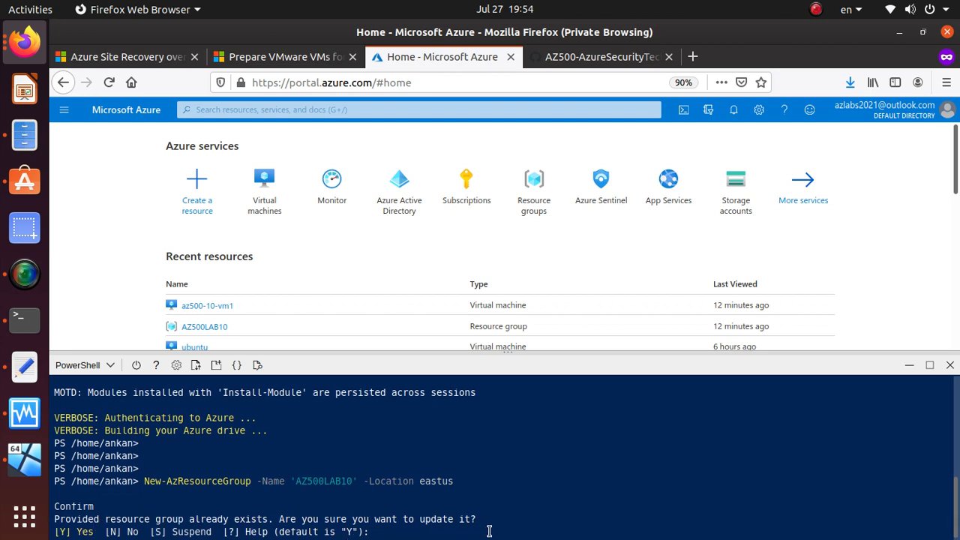
pyautogui.write('N')
pyautogui.press('Return')
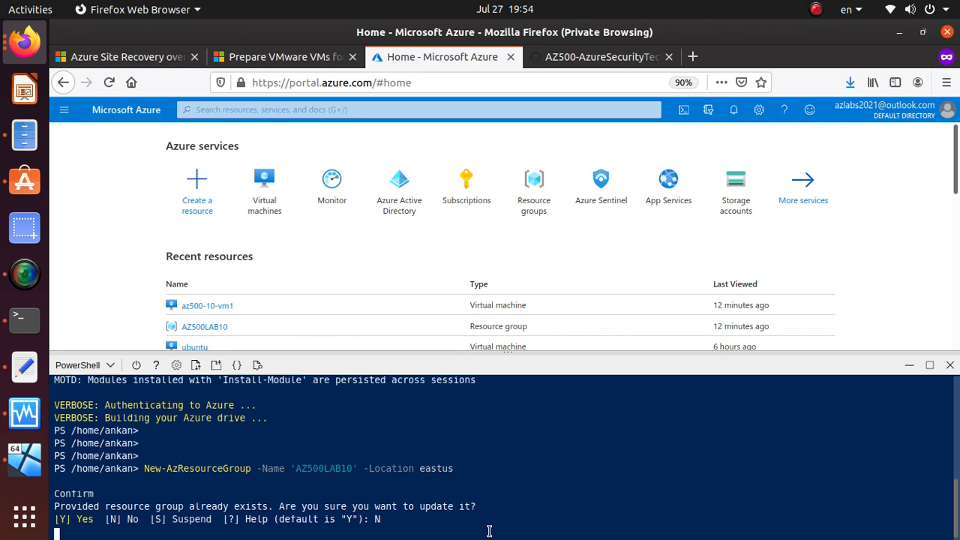
pyautogui.press('Return')
pyautogui.press('Return')
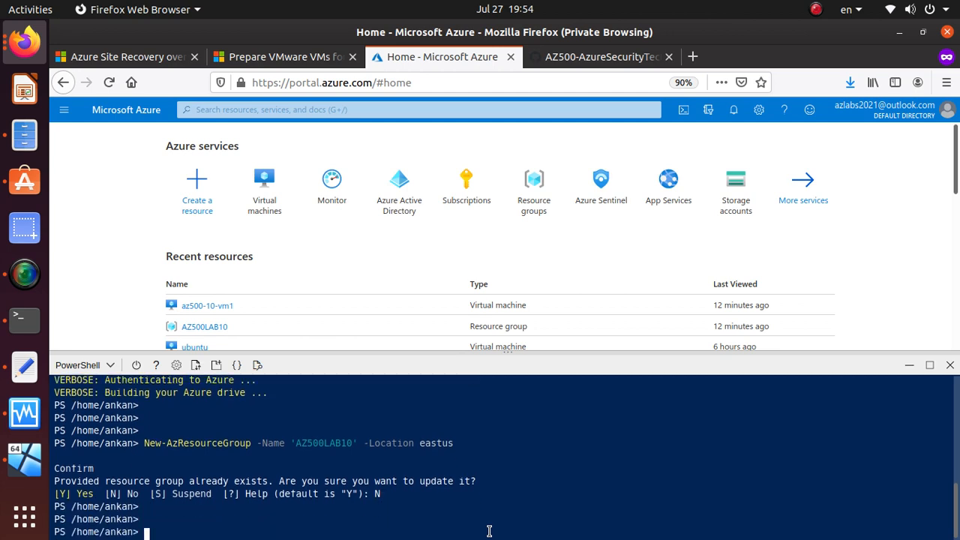
pyautogui.click(589, 57)
pyautogui.scroll(-5, 311, 363)
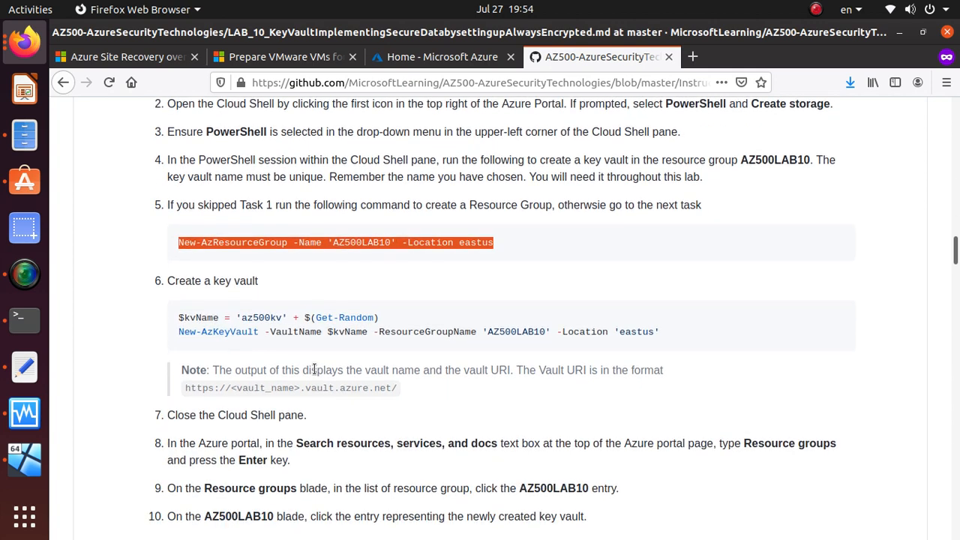
# Step: Copy the $kvName line from the lab's key vault step
pyautogui.click(268, 216)
pyautogui.tripleClick(268, 208)
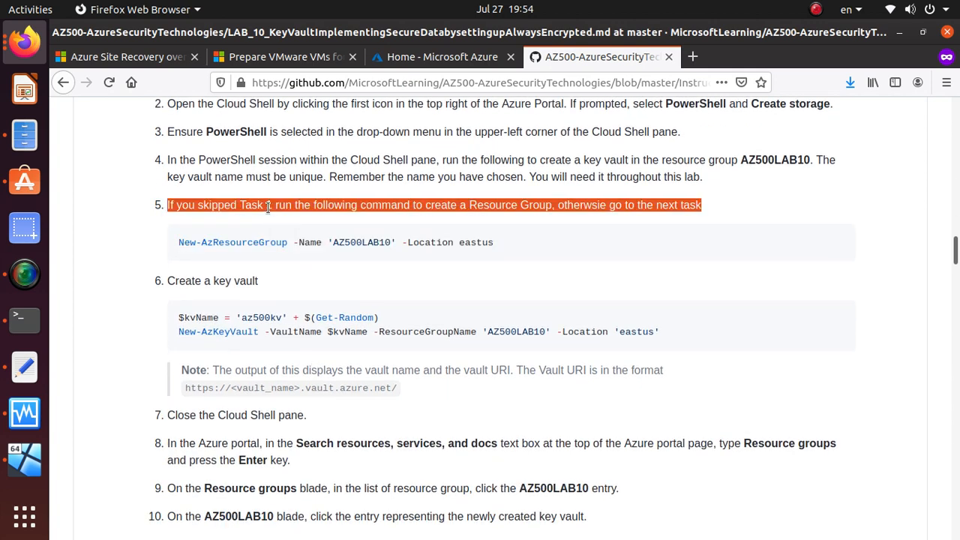
pyautogui.click(369, 243)
pyautogui.tripleClick(371, 244)
pyautogui.scroll(-3, 372, 244)
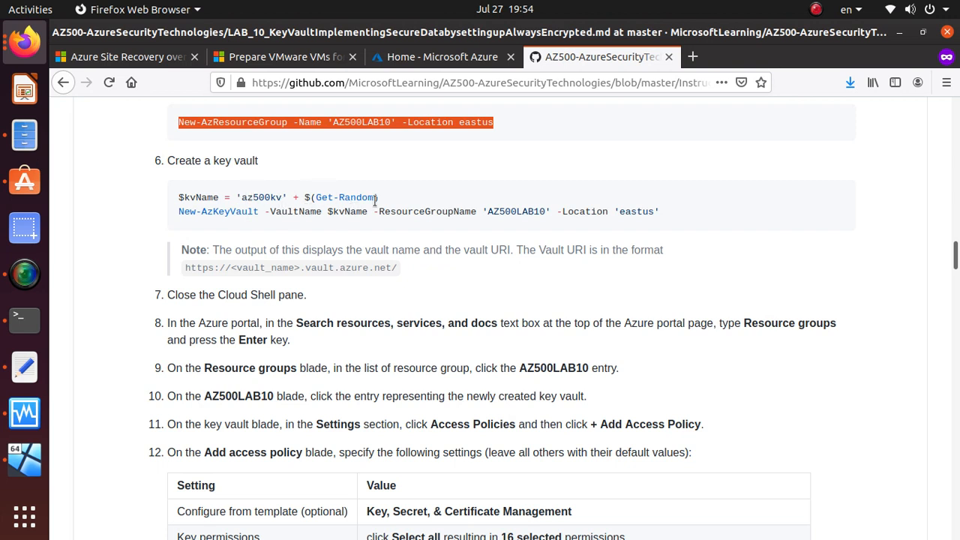
pyautogui.moveTo(380, 199); pyautogui.dragTo(173, 192)
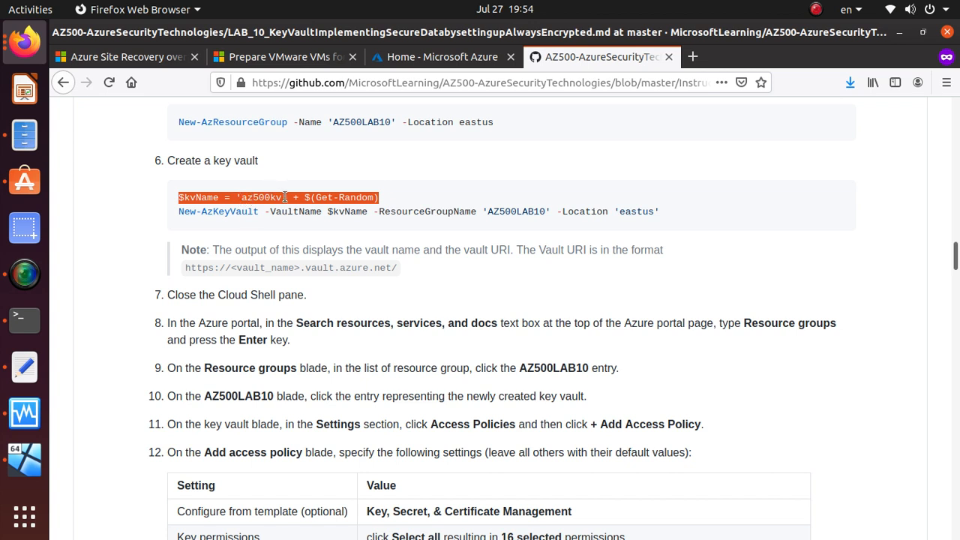
pyautogui.rightClick(373, 196)
pyautogui.click(408, 205)
# Step: Return to the Azure portal's PowerShell Cloud Shell
pyautogui.hotkey('alt', 'Tab')
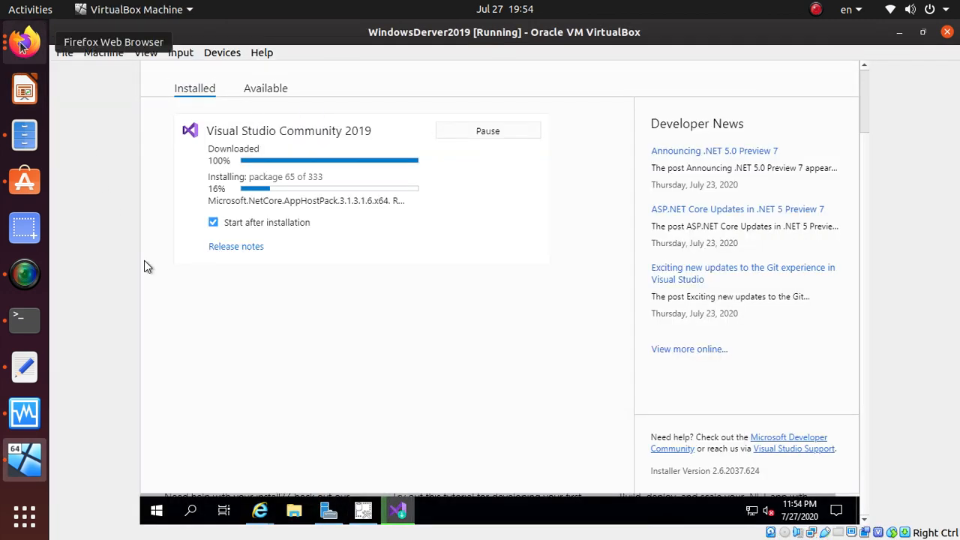
pyautogui.click(25, 42)
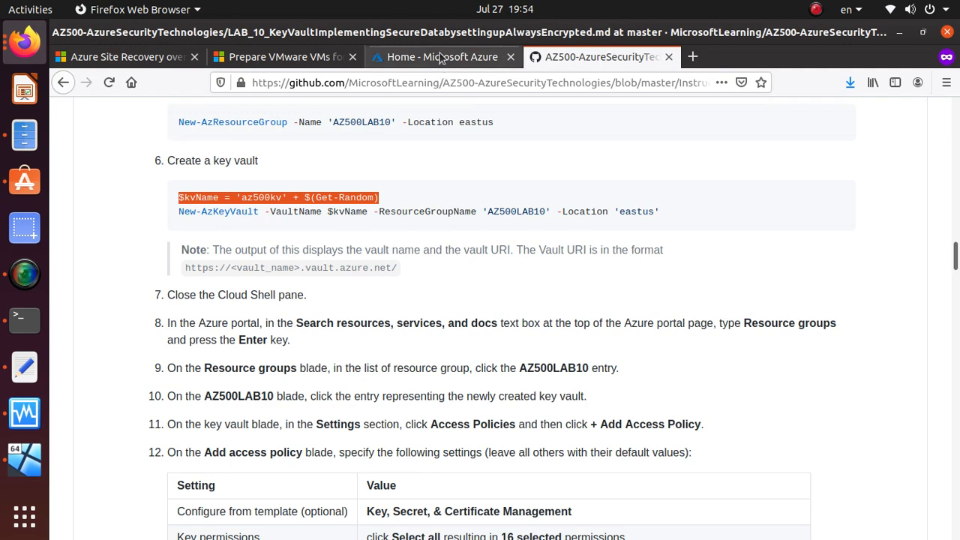
pyautogui.click(444, 60)
pyautogui.rightClick(250, 527)
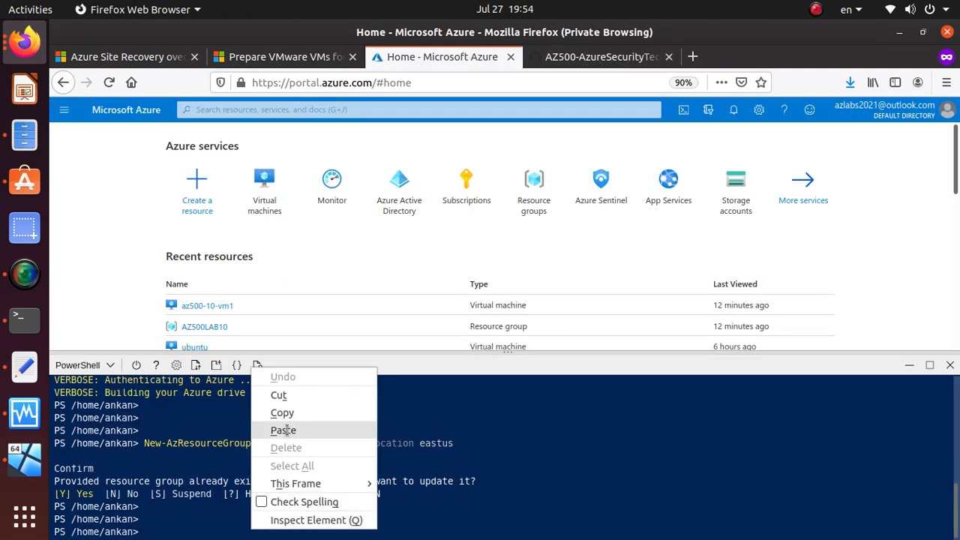
pyautogui.click(283, 430)
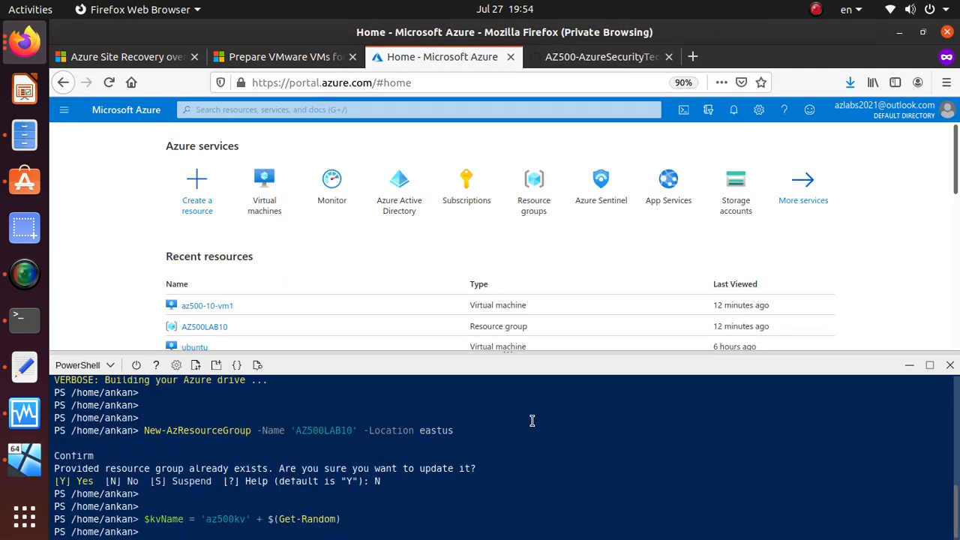
pyautogui.write('echo $k')
pyautogui.press('Tab')
pyautogui.press('Return')
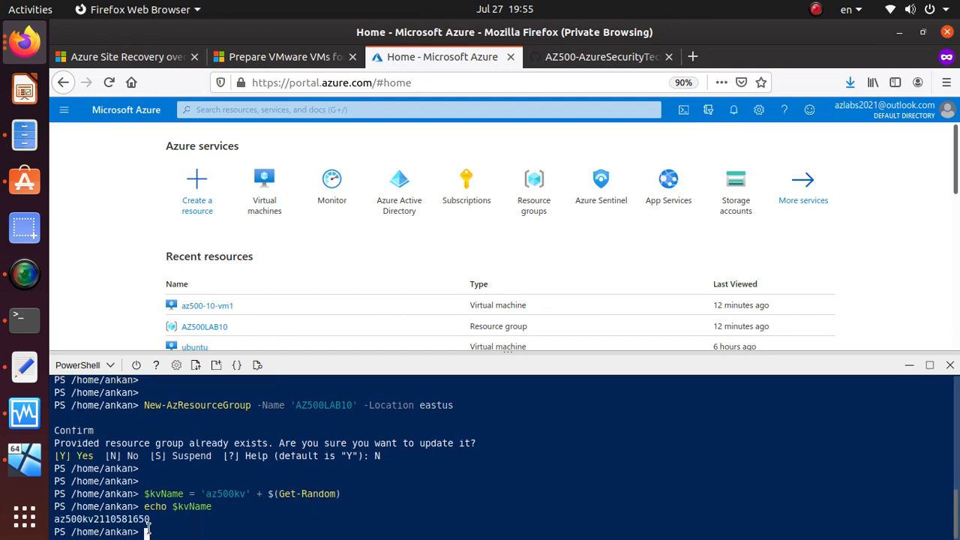
pyautogui.moveTo(150, 520); pyautogui.dragTo(52, 519)
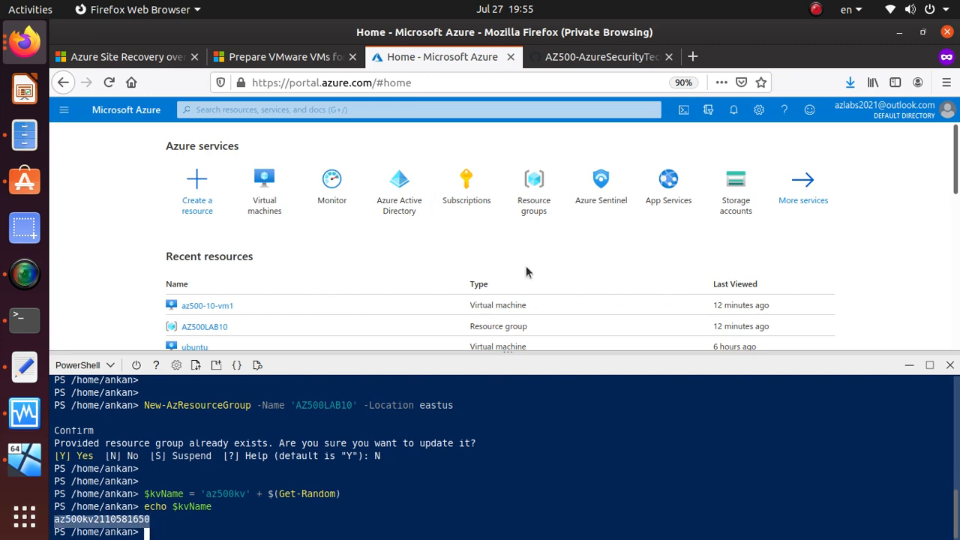
# Step: Copy the New-AzKeyVault command from the lab instructions
pyautogui.click(561, 59)
pyautogui.scroll(-1, 254, 291)
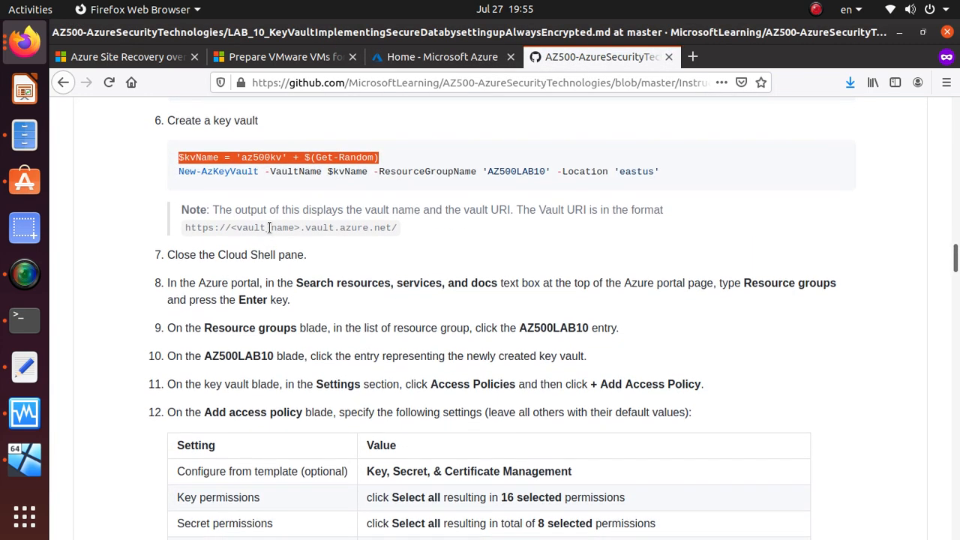
pyautogui.tripleClick(289, 172)
pyautogui.rightClick(290, 173)
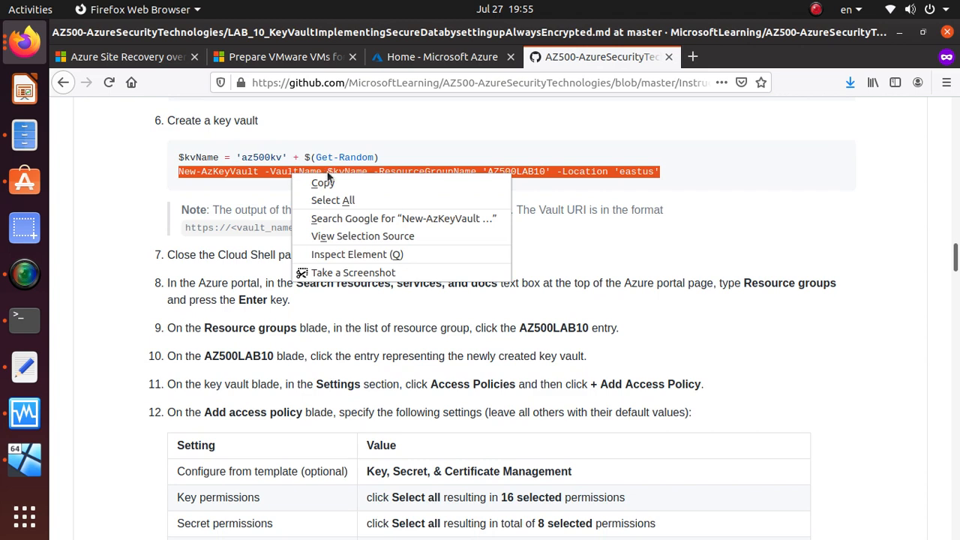
pyautogui.click(324, 183)
# Step: Paste and run New-AzKeyVault to create the vault in AZ500LAB10, eastus
pyautogui.click(410, 59)
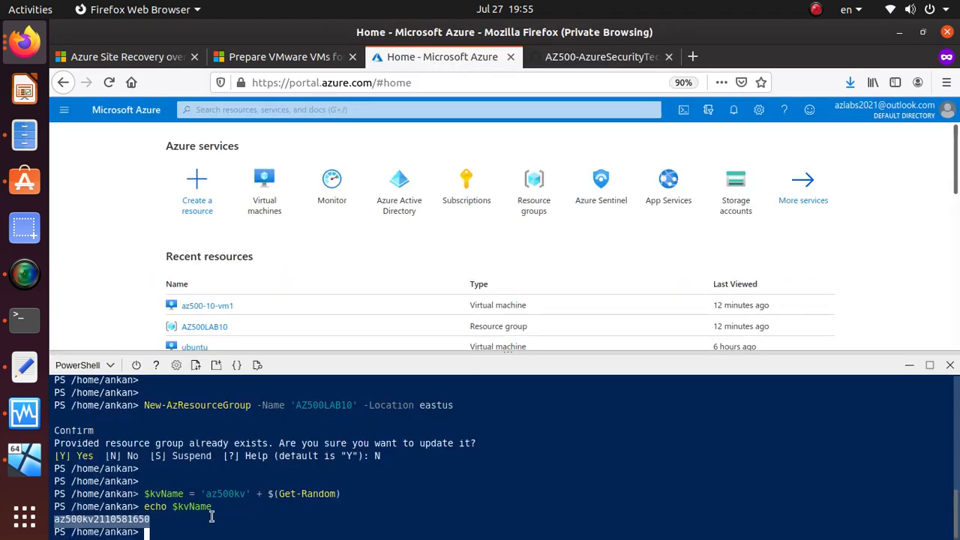
pyautogui.rightClick(211, 531)
pyautogui.click(185, 523)
pyautogui.click(185, 530)
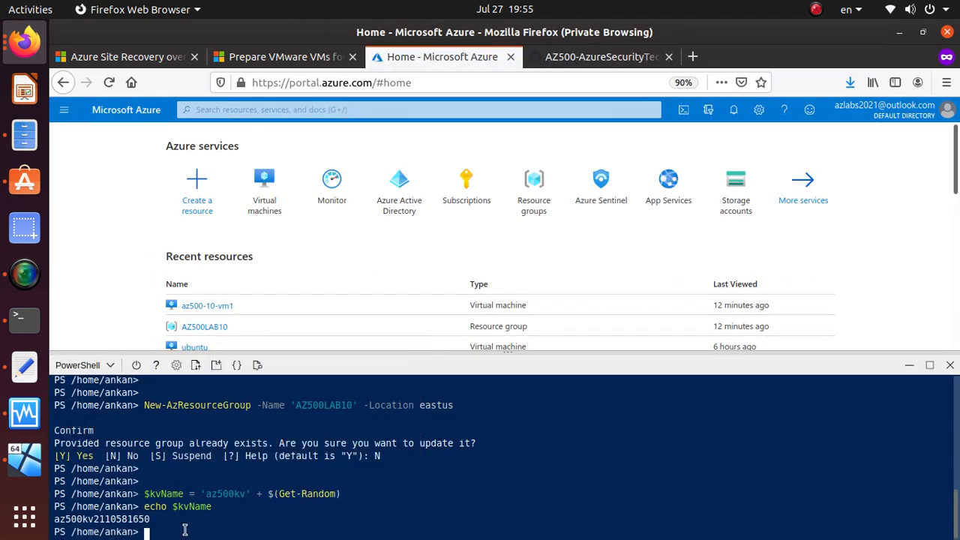
pyautogui.rightClick(185, 529)
pyautogui.click(262, 432)
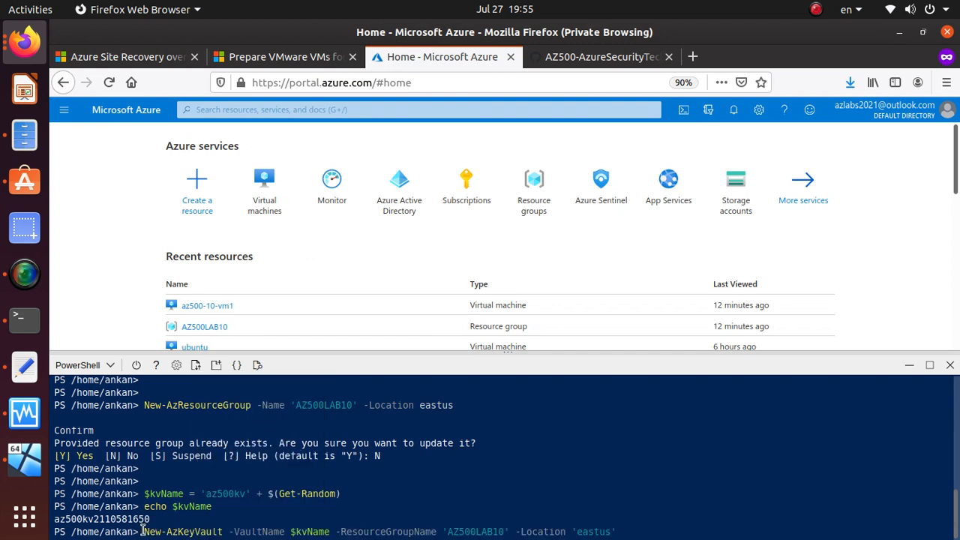
pyautogui.moveTo(149, 531); pyautogui.dragTo(330, 532)
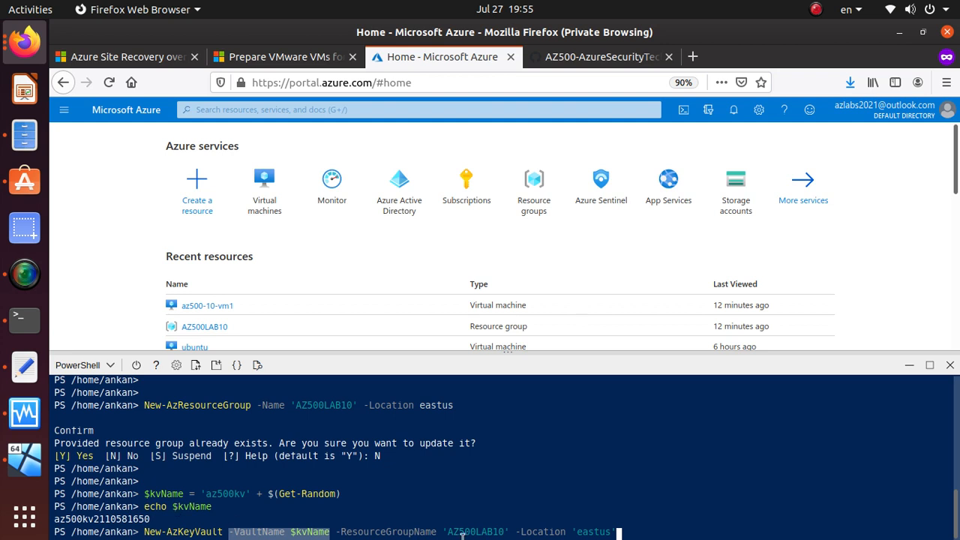
pyautogui.moveTo(339, 535); pyautogui.dragTo(430, 535)
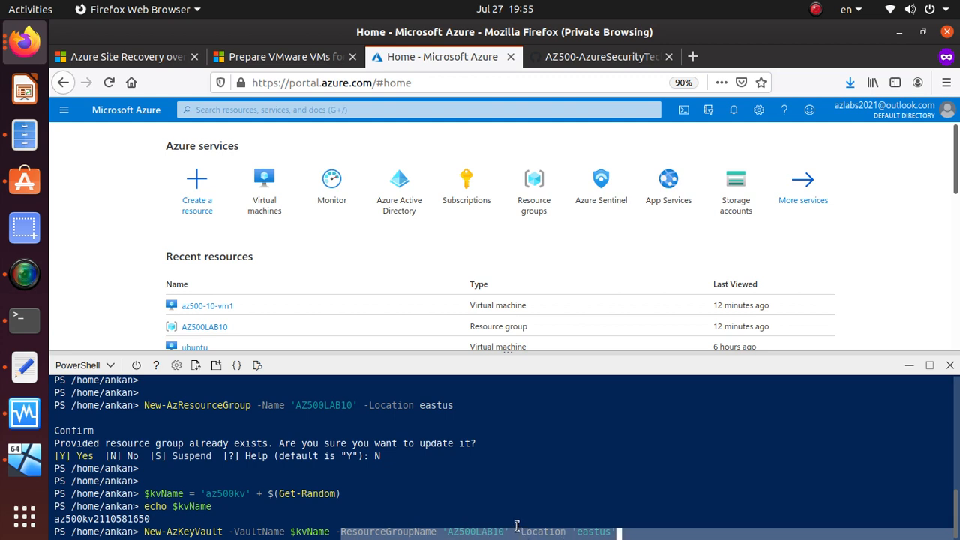
pyautogui.moveTo(605, 536); pyautogui.dragTo(736, 536)
pyautogui.press('Return')
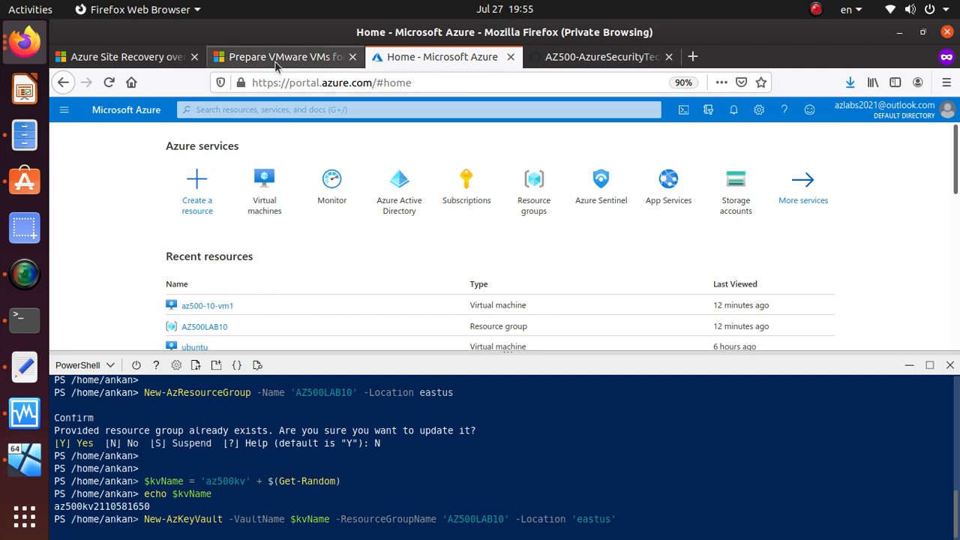
pyautogui.click(589, 59)
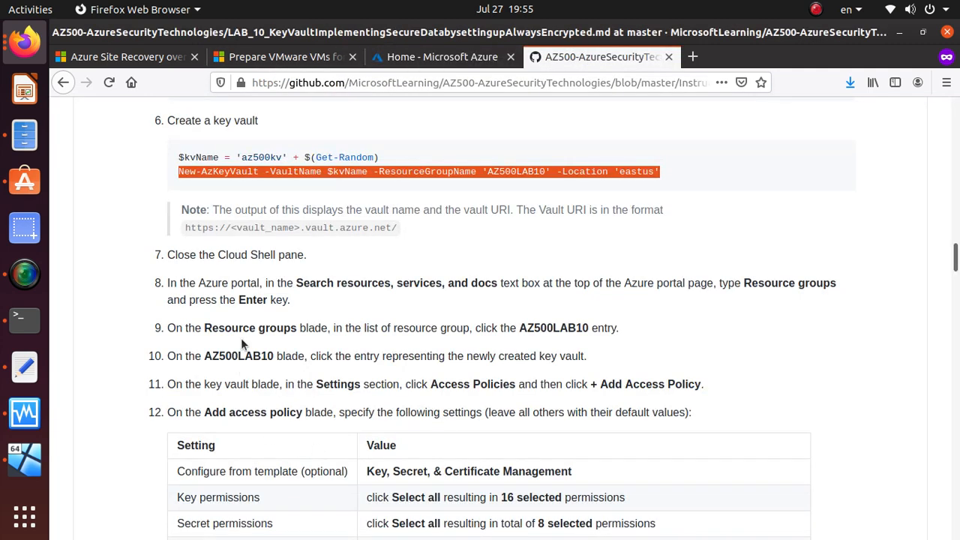
# Step: Review the lab's vault URI format note and its <vault_name> placeholder
pyautogui.scroll(-2, 241, 337)
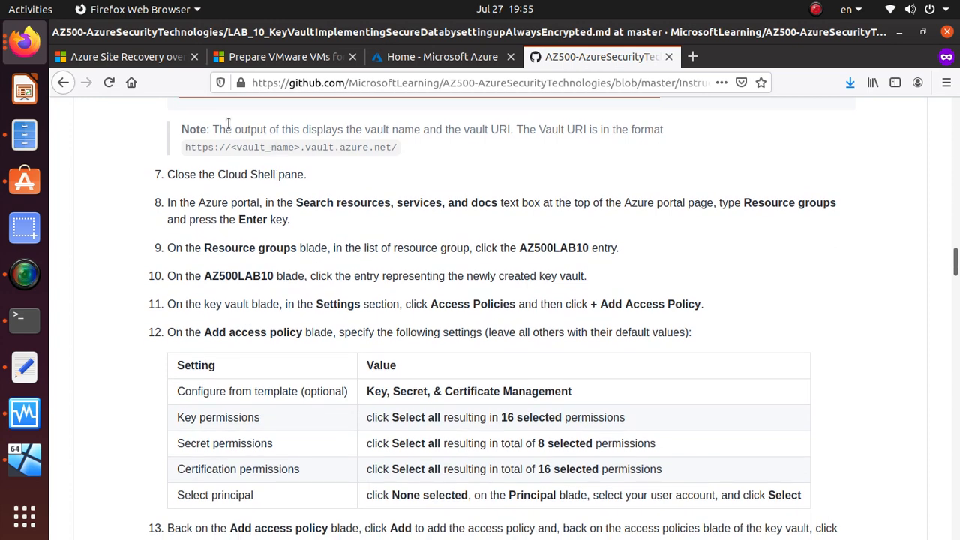
pyautogui.doubleClick(503, 131)
pyautogui.moveTo(398, 147); pyautogui.dragTo(174, 144)
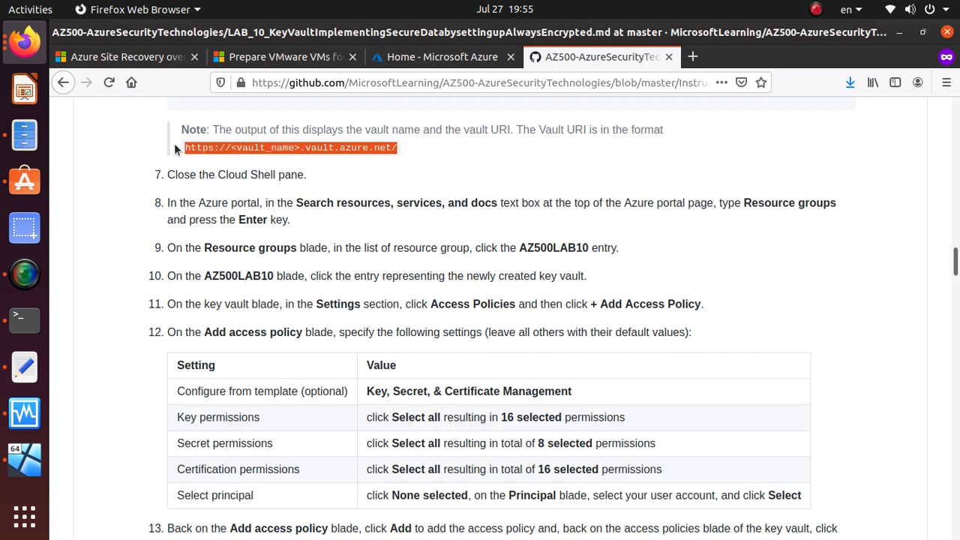
pyautogui.click(233, 147)
pyautogui.moveTo(233, 147); pyautogui.dragTo(298, 150)
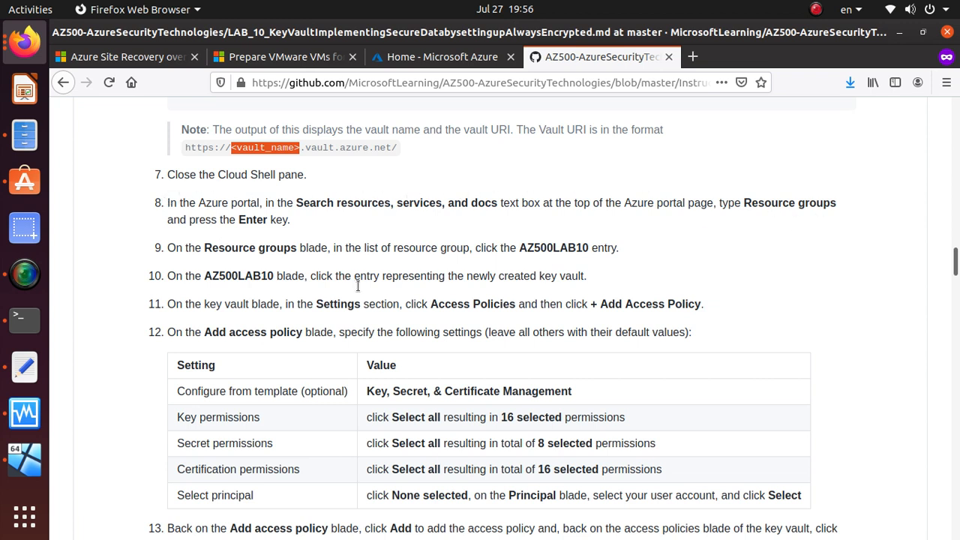
pyautogui.click(294, 210)
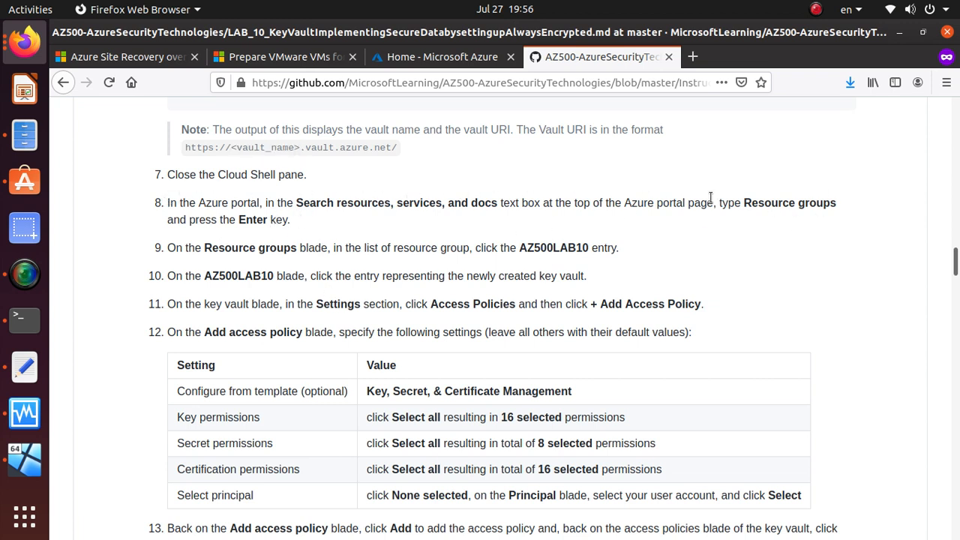
# Step: Read lab steps 8–11 on opening the key vault and adding an access policy
pyautogui.tripleClick(807, 203)
pyautogui.scroll(-1, 299, 331)
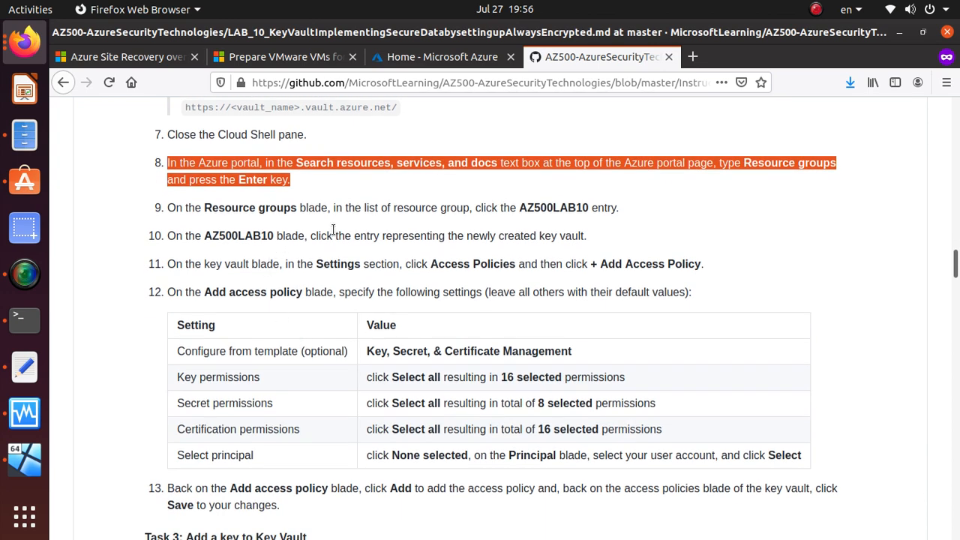
pyautogui.tripleClick(574, 236)
pyautogui.click(347, 288)
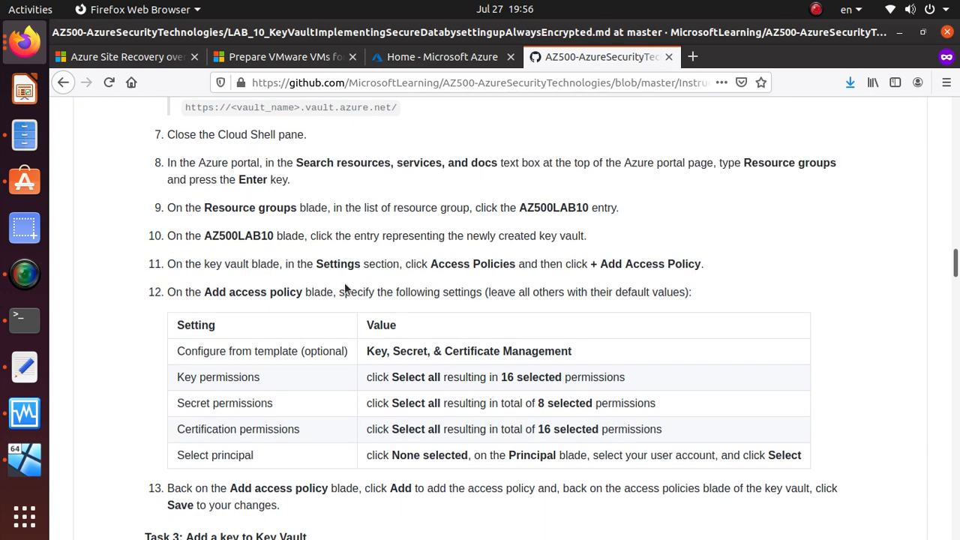
pyautogui.scroll(-1, 348, 289)
pyautogui.tripleClick(453, 224)
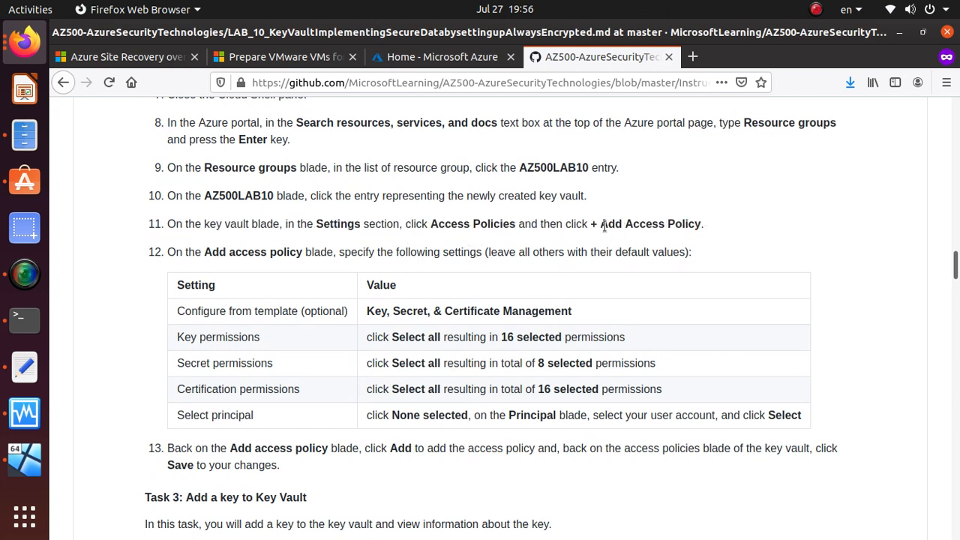
pyautogui.moveTo(608, 224); pyautogui.dragTo(692, 230)
pyautogui.hotkey('alt', 'Tab')
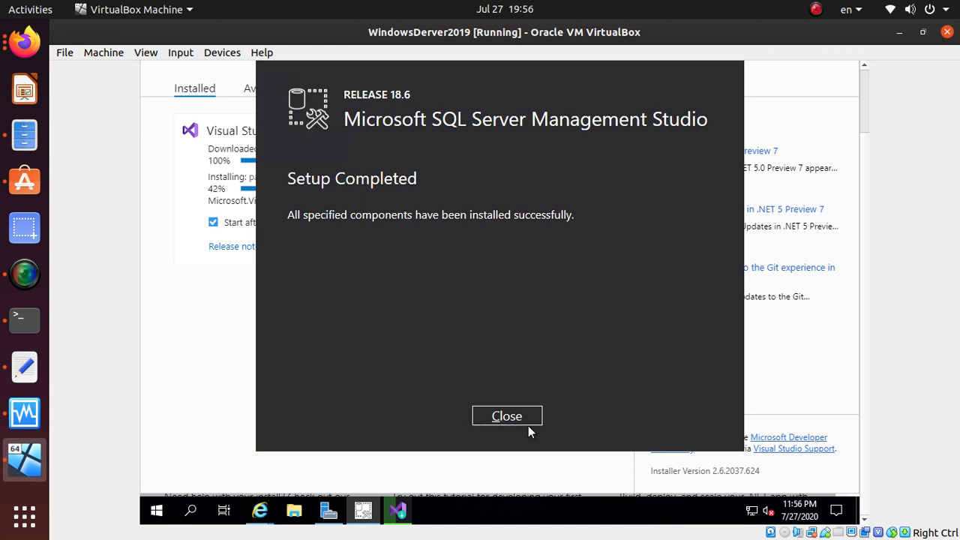
# Step: Close the completed SSMS 18.6 setup and return to the Azure home tab in Firefox
pyautogui.click(507, 417)
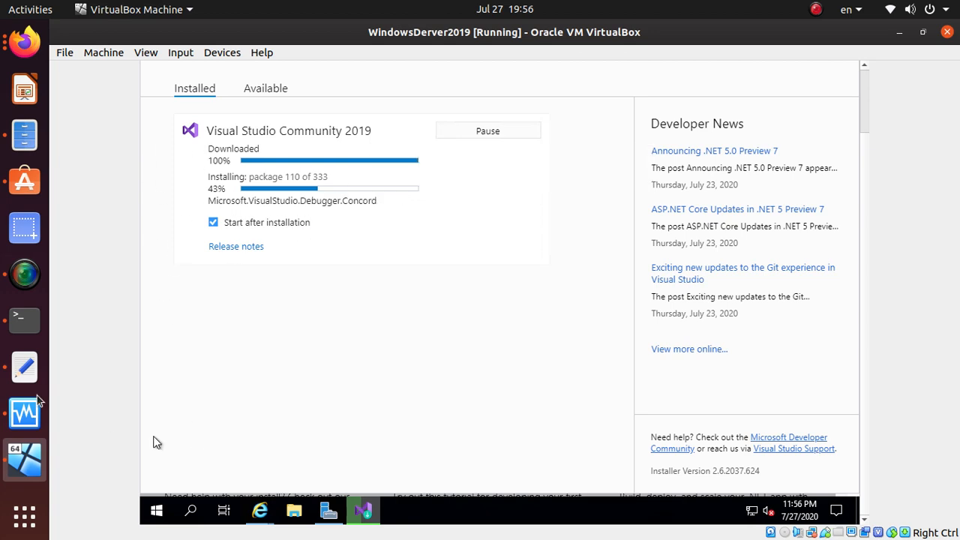
pyautogui.click(34, 59)
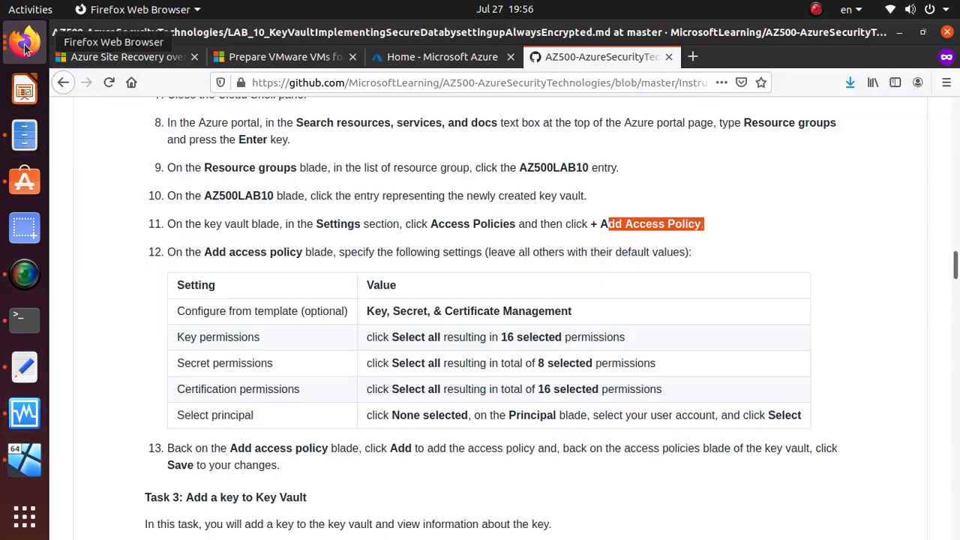
pyautogui.click(438, 58)
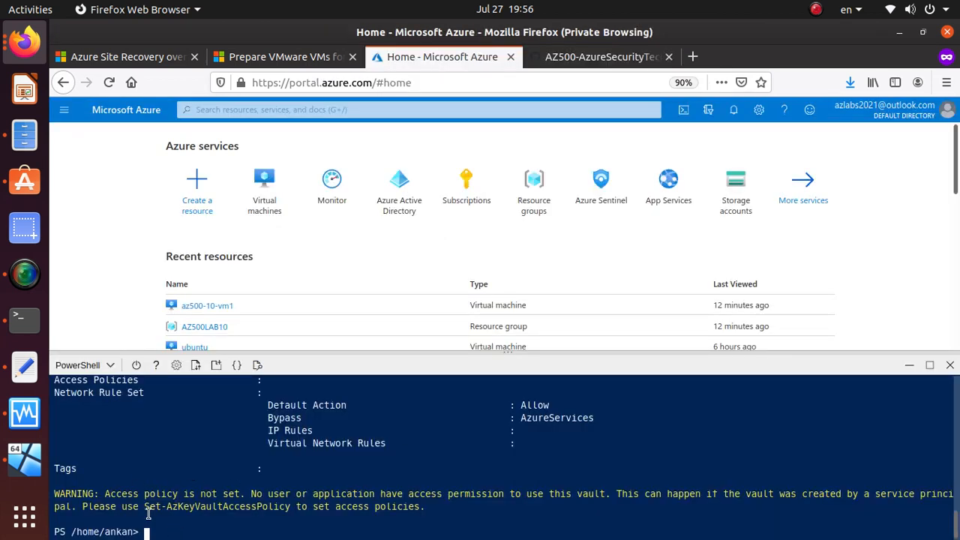
pyautogui.moveTo(105, 494); pyautogui.dragTo(438, 508)
pyautogui.scroll(1, 443, 508)
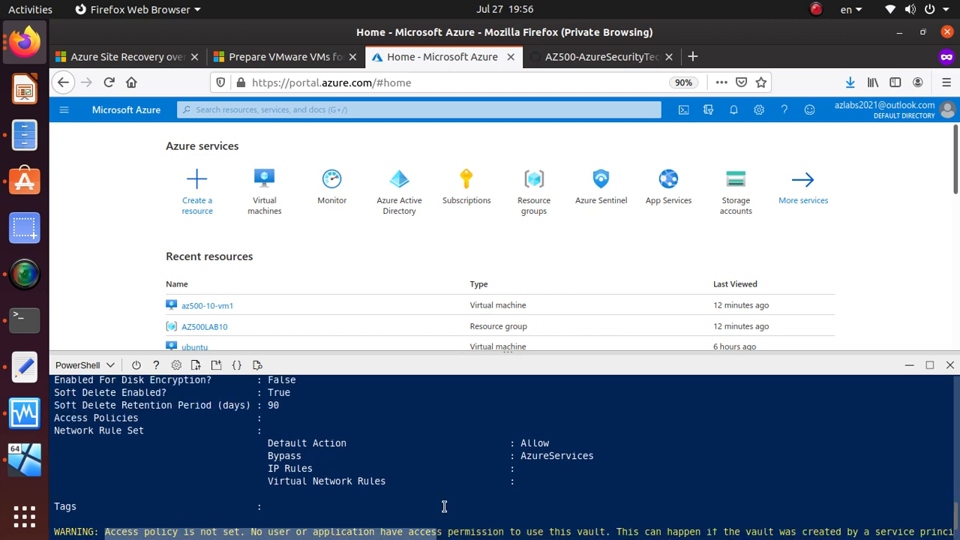
pyautogui.click(537, 198)
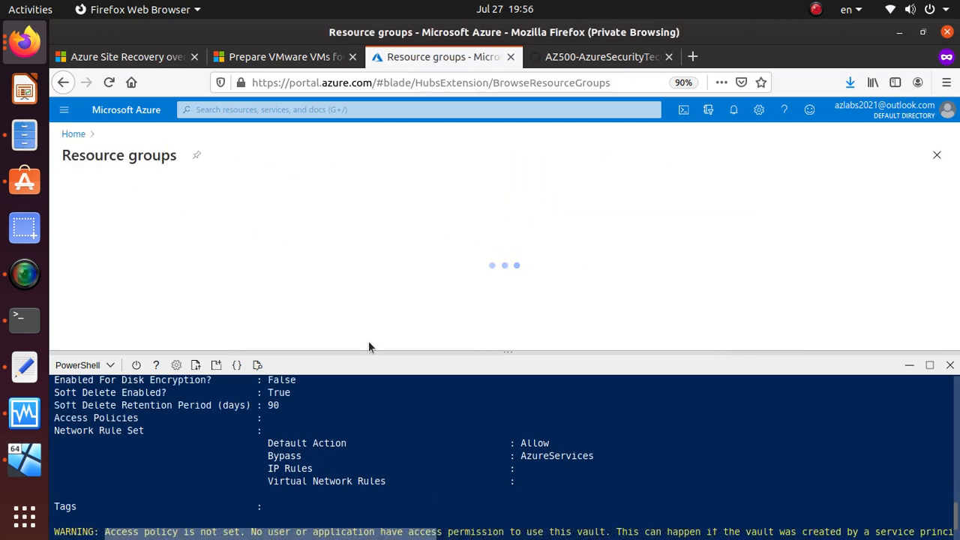
pyautogui.click(949, 366)
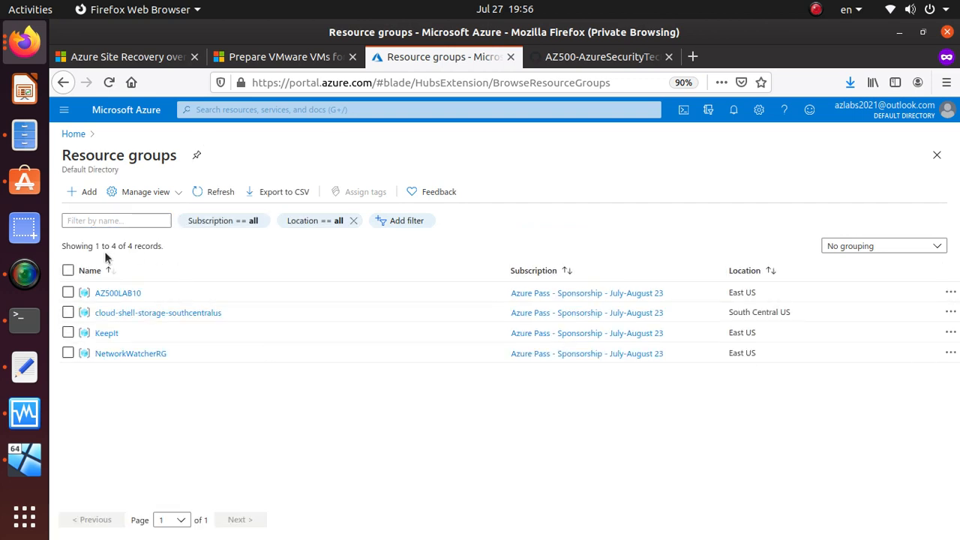
pyautogui.click(129, 296)
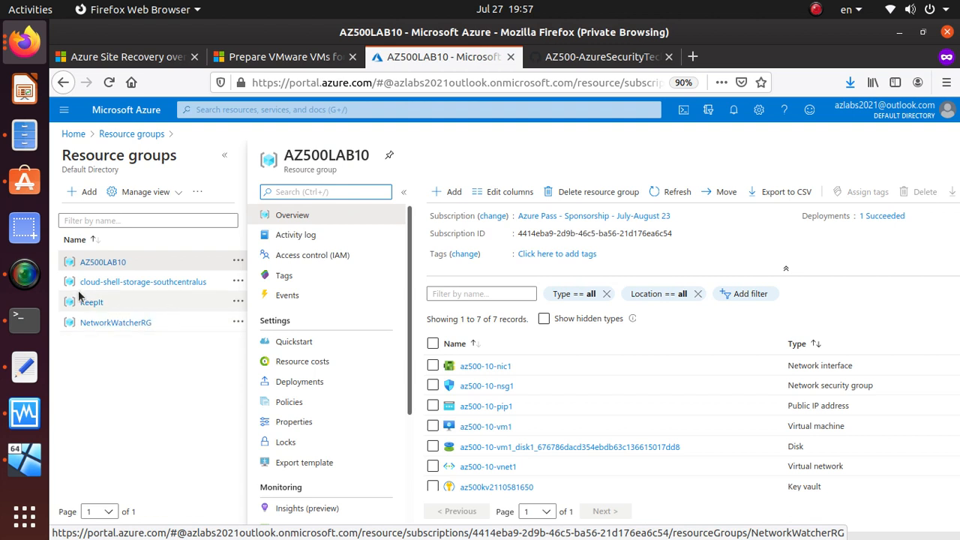
pyautogui.scroll(-1, 576, 369)
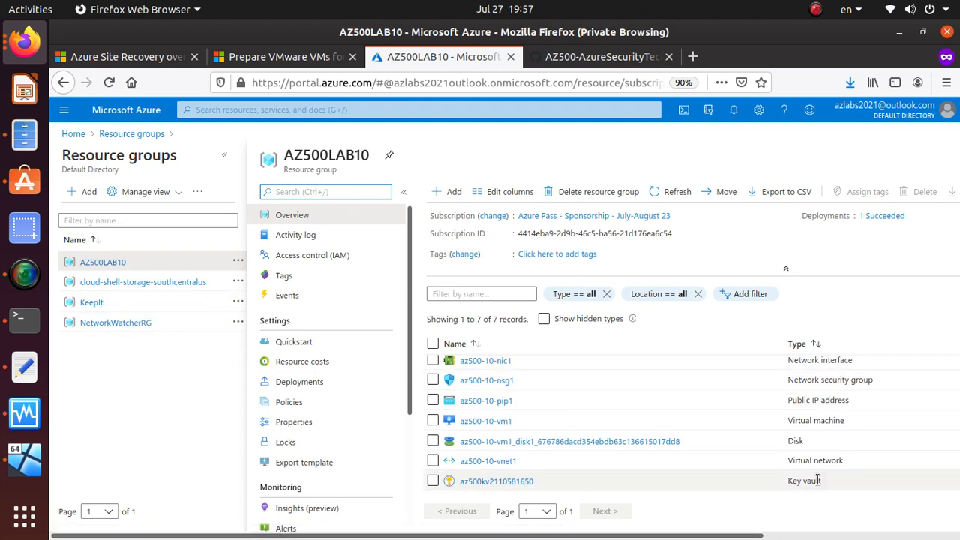
pyautogui.moveTo(788, 481); pyautogui.dragTo(823, 481)
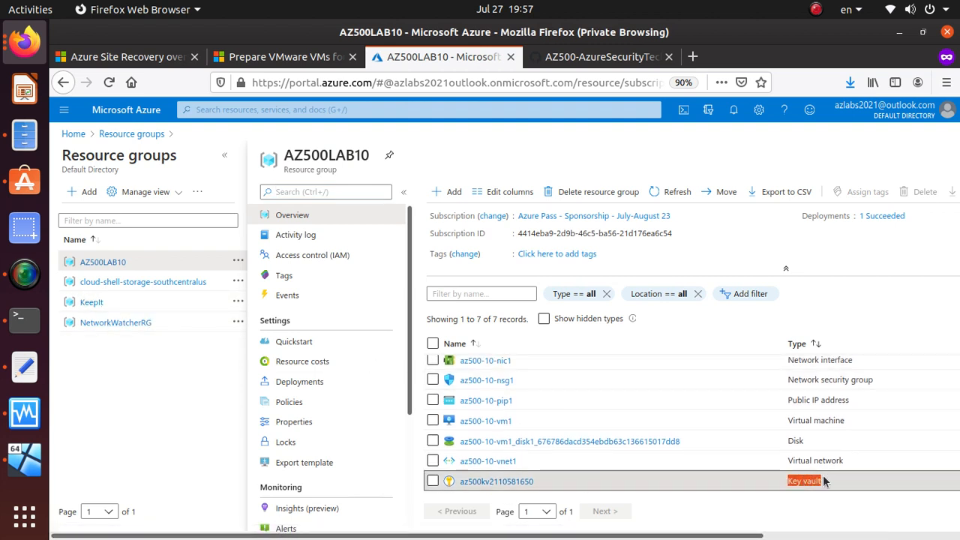
pyautogui.click(508, 486)
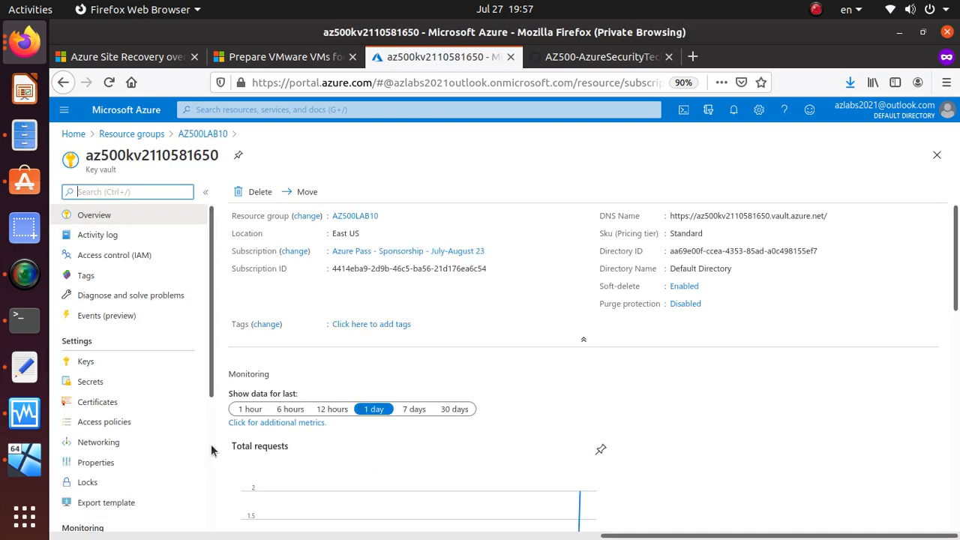
# Step: Open the key vault's Access policies and start adding a new access policy
pyautogui.scroll(-3, 207, 450)
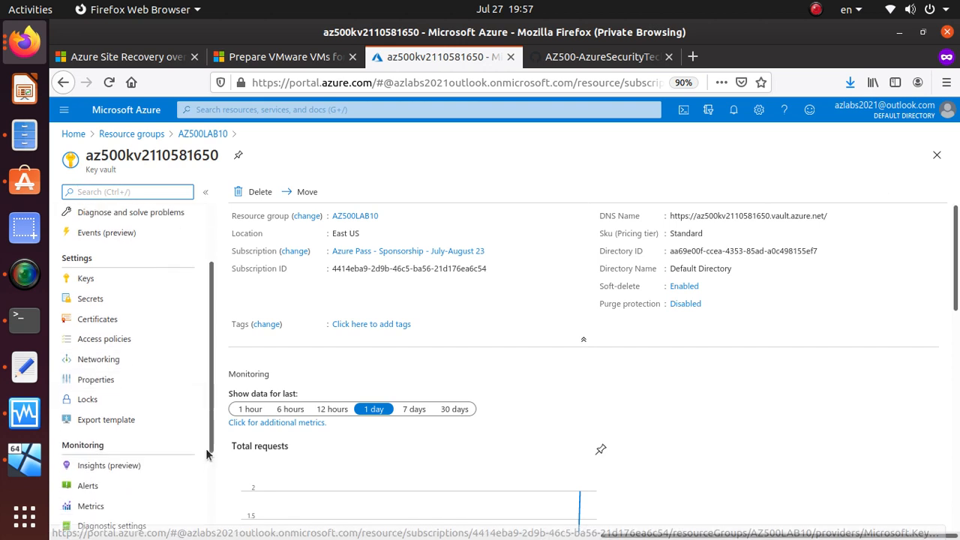
pyautogui.scroll(3, 208, 451)
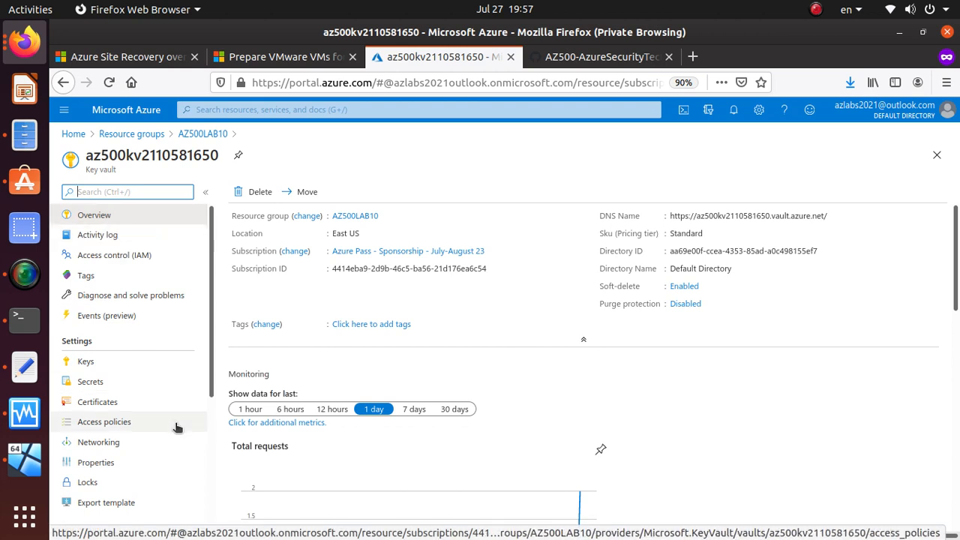
pyautogui.scroll(-1, 177, 428)
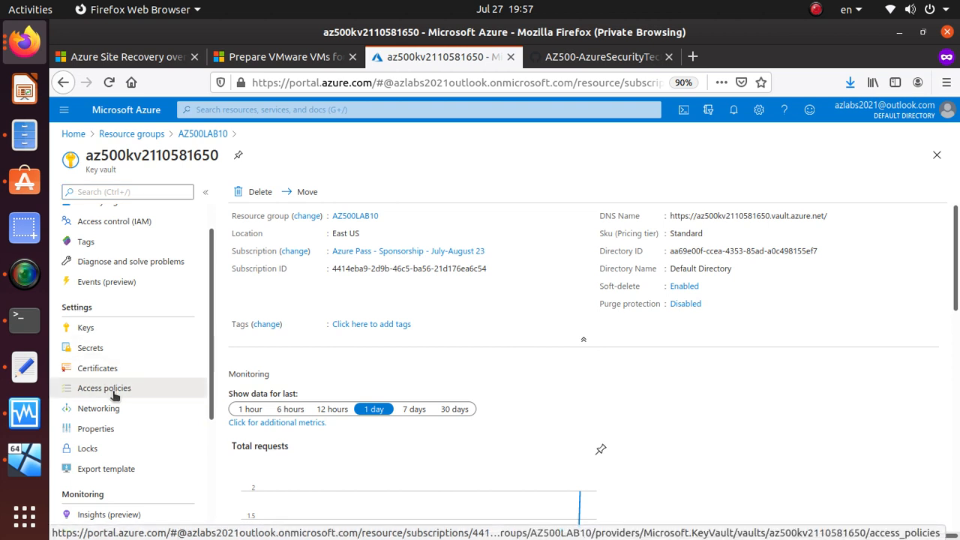
pyautogui.click(112, 391)
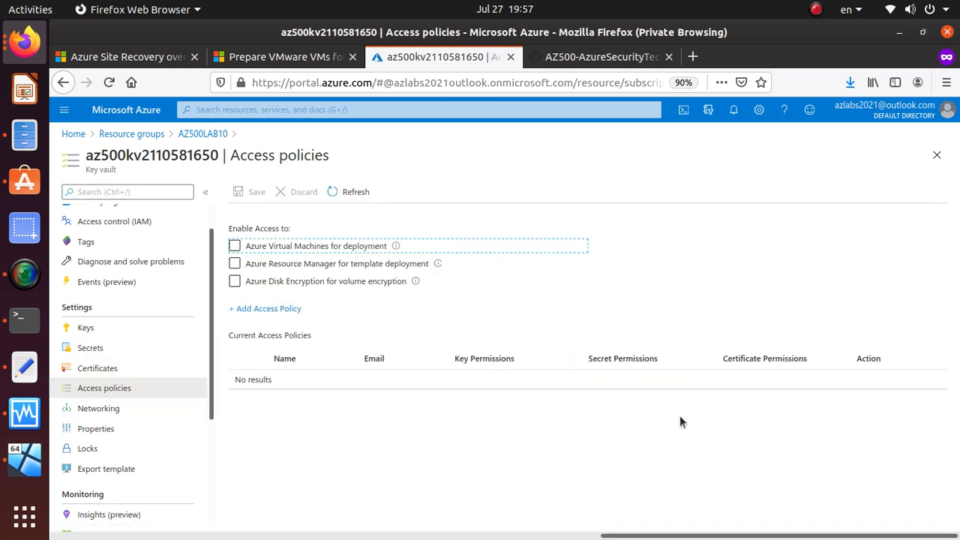
pyautogui.click(279, 309)
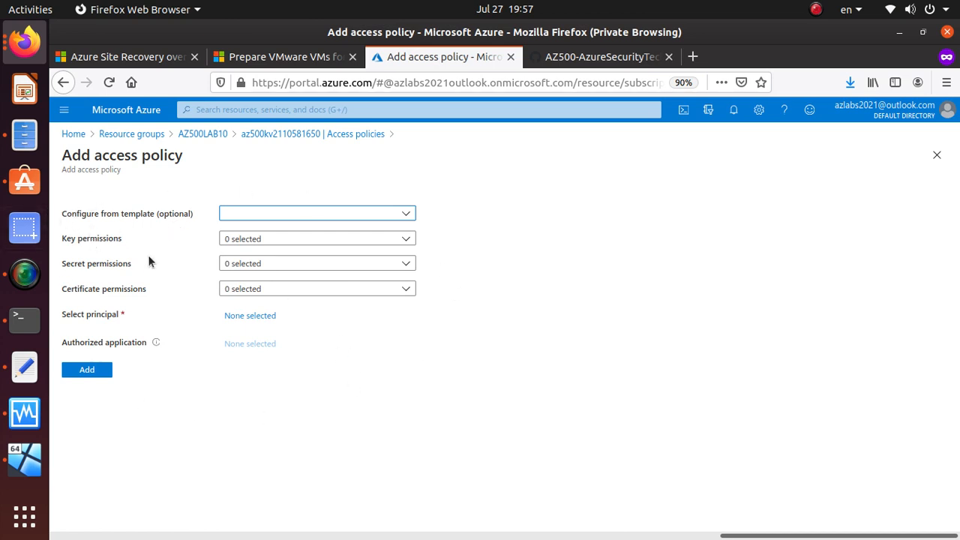
# Step: Find the Key, Secret, & Certificate Management template in the lab instructions
pyautogui.click(155, 289)
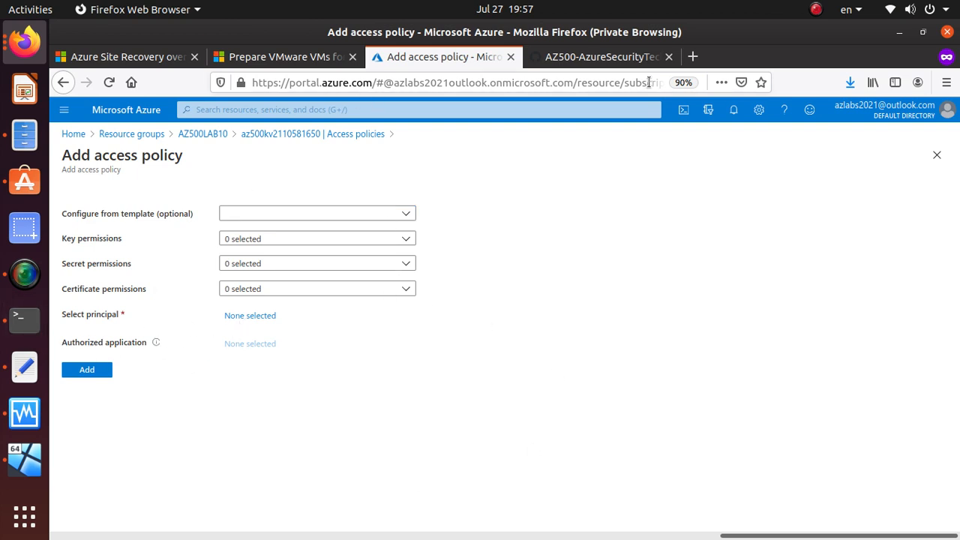
pyautogui.click(636, 60)
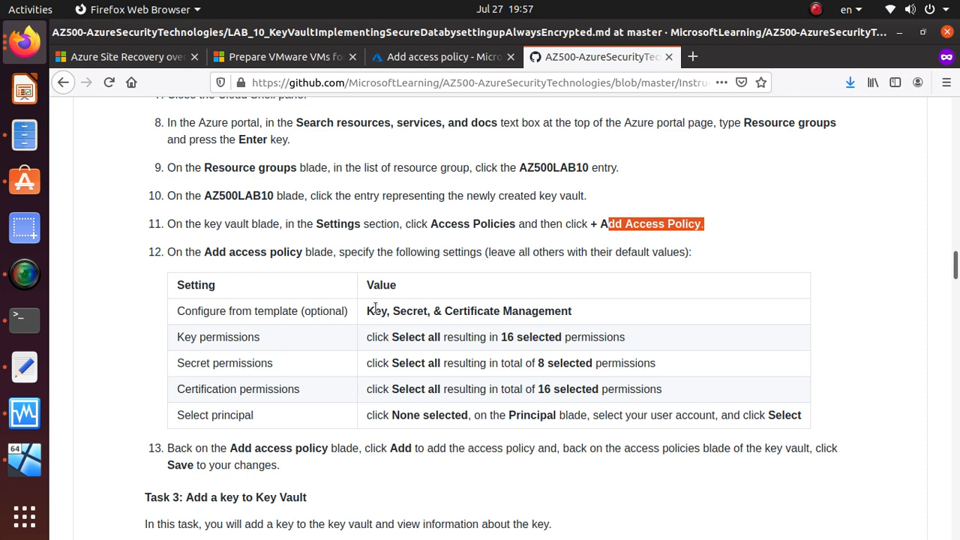
pyautogui.moveTo(368, 311); pyautogui.dragTo(585, 324)
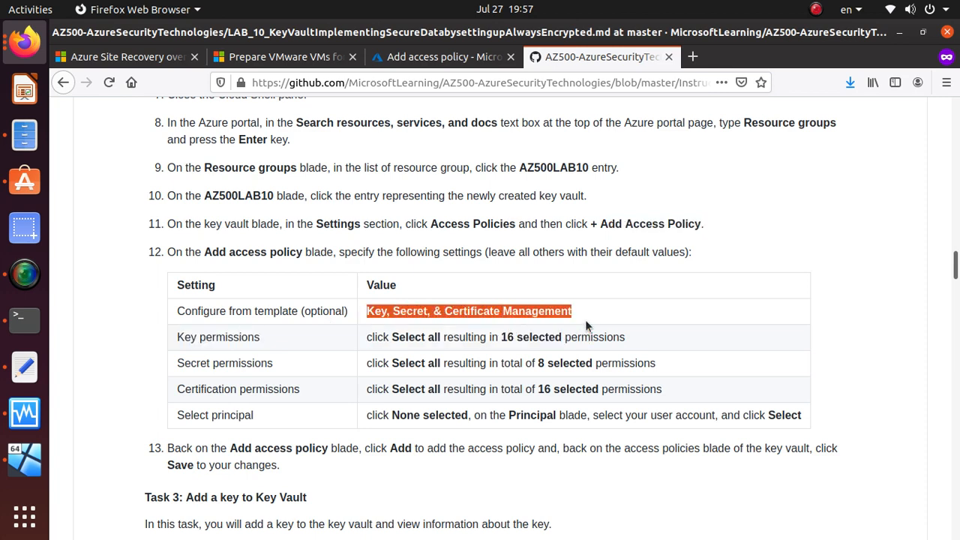
# Step: Apply the Key, Secret, & Certificate Management template and review its key, secret and certificate permissions
pyautogui.click(409, 59)
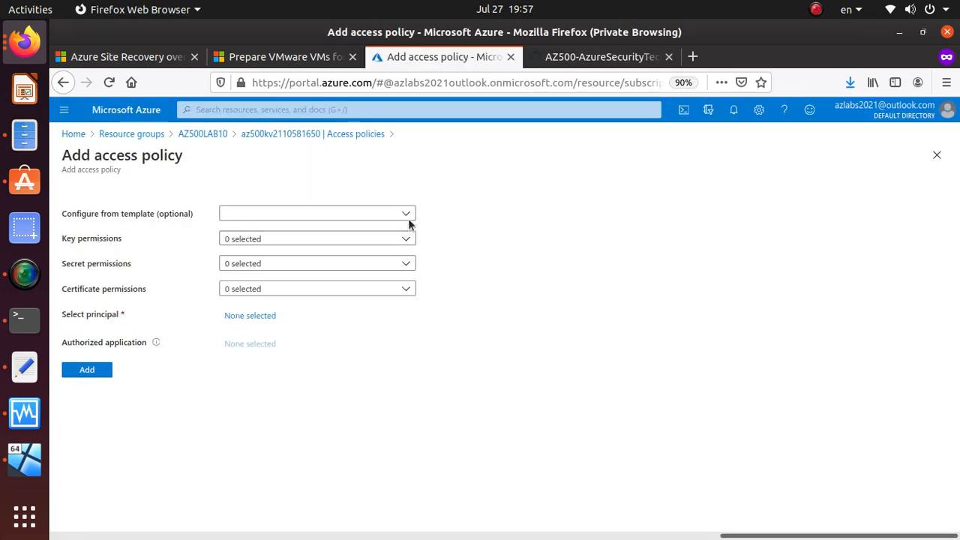
pyautogui.click(409, 219)
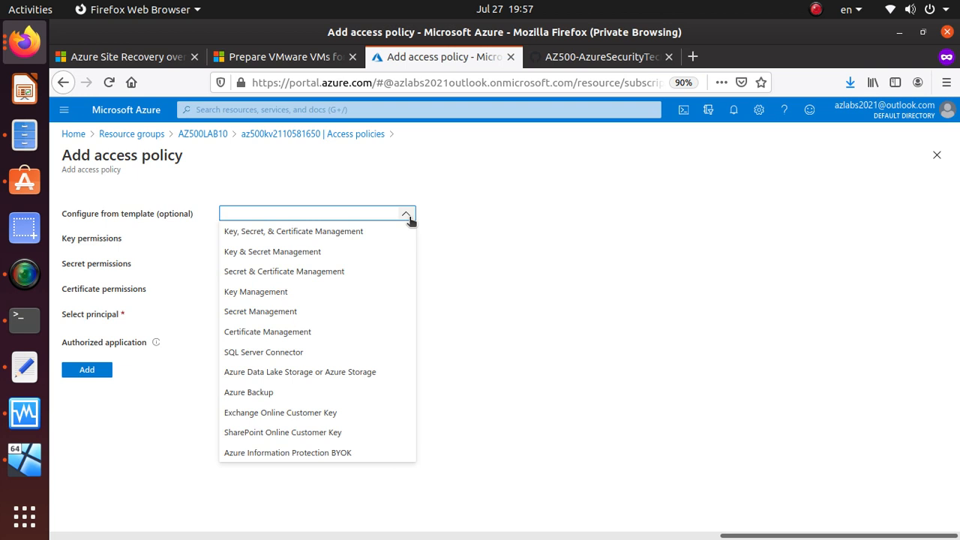
pyautogui.click(354, 236)
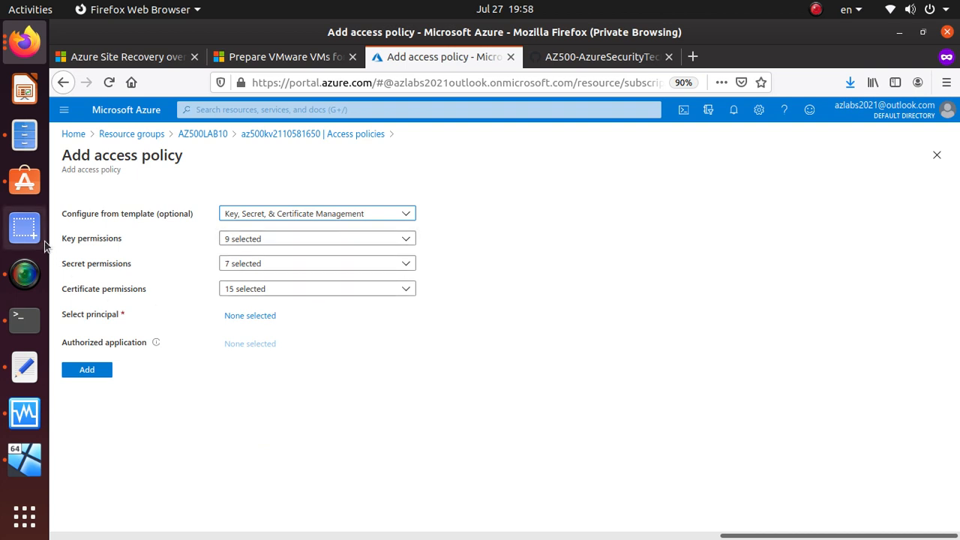
pyautogui.click(267, 240)
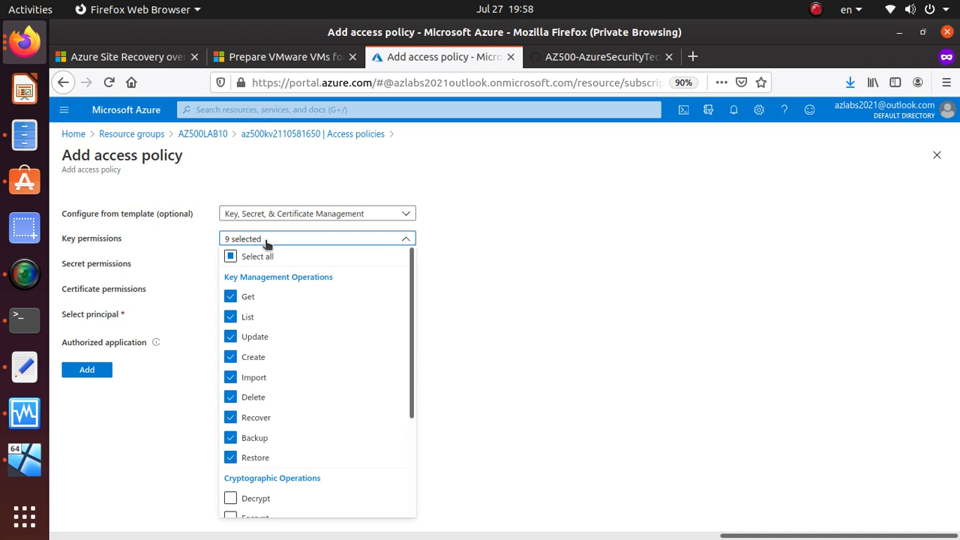
pyautogui.click(259, 241)
pyautogui.click(248, 263)
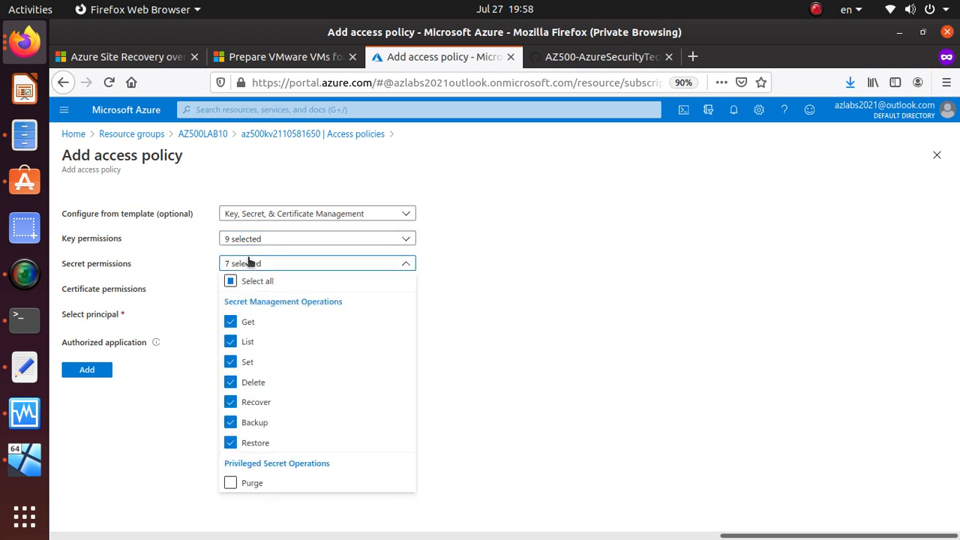
pyautogui.click(248, 263)
pyautogui.click(291, 294)
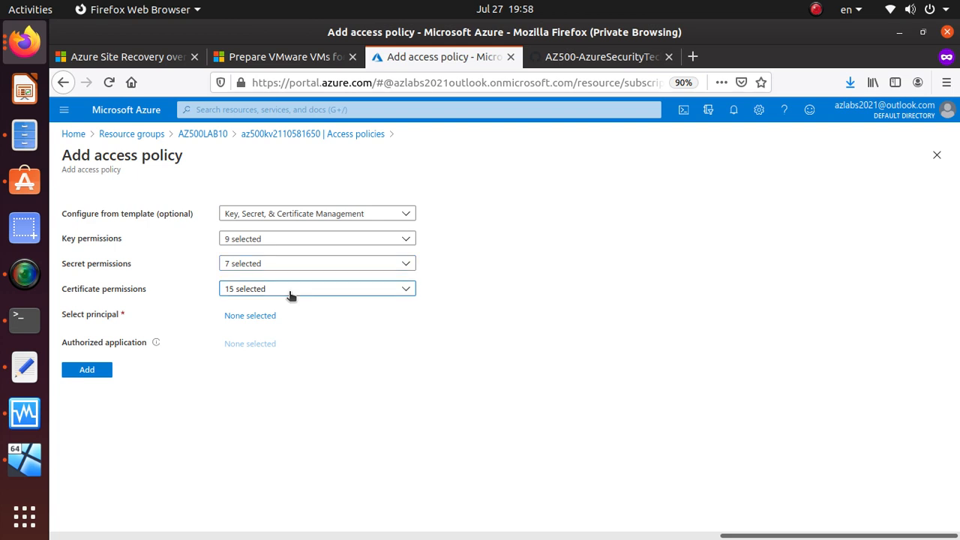
pyautogui.click(291, 294)
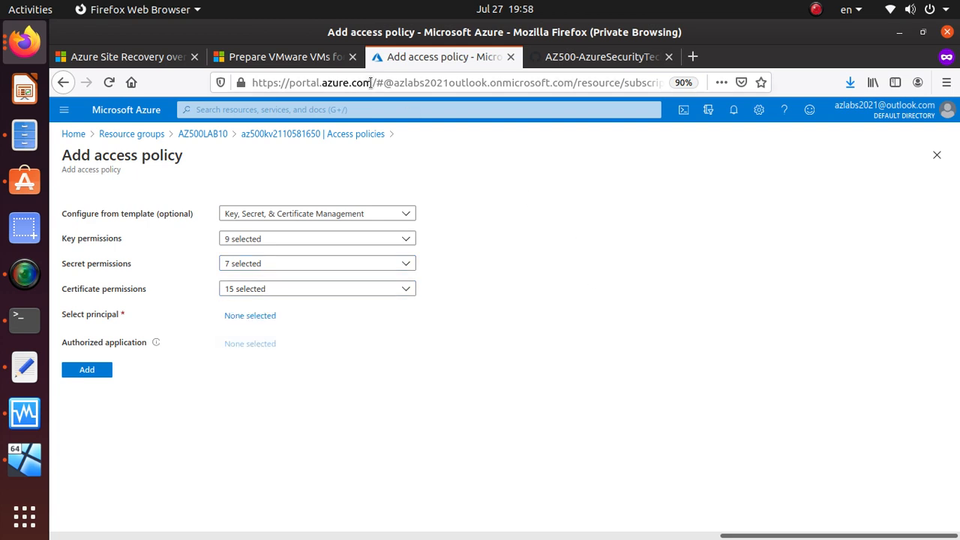
# Step: Check the lab's required permissions and select all 16 key permissions
pyautogui.click(572, 60)
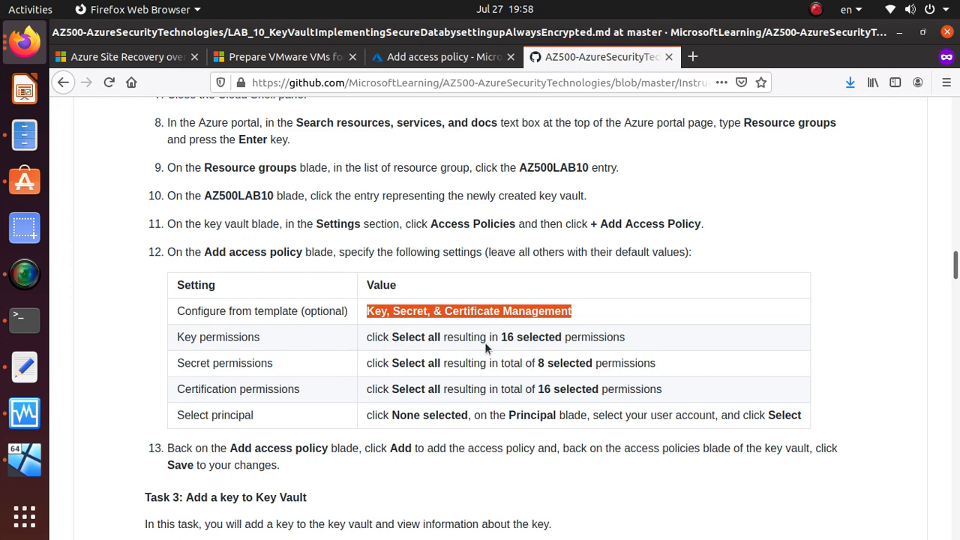
pyautogui.click(443, 57)
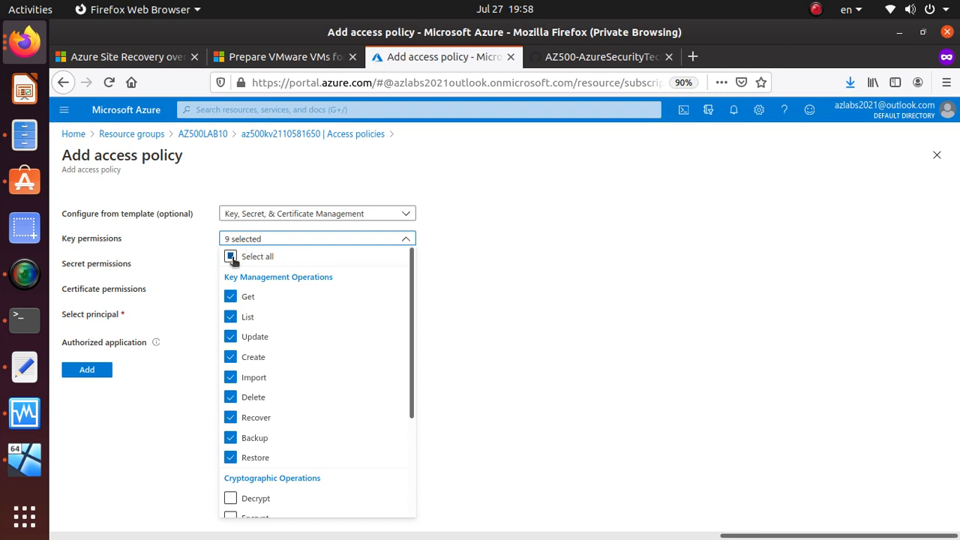
pyautogui.click(231, 256)
pyautogui.click(556, 233)
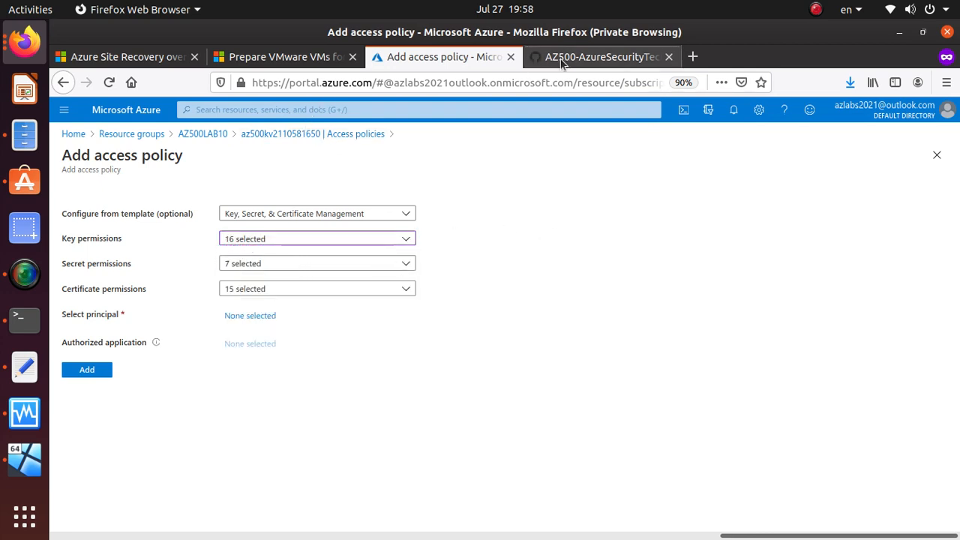
pyautogui.click(596, 58)
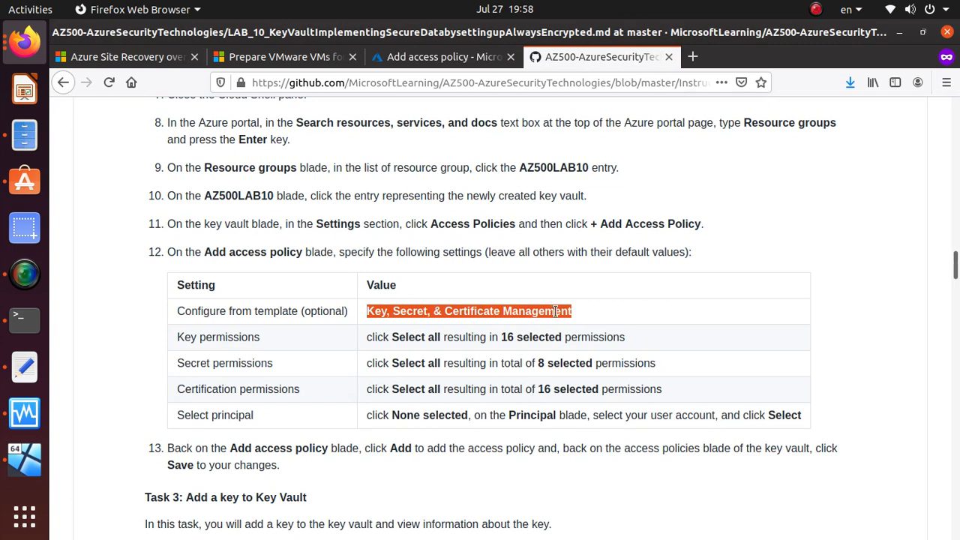
pyautogui.click(426, 352)
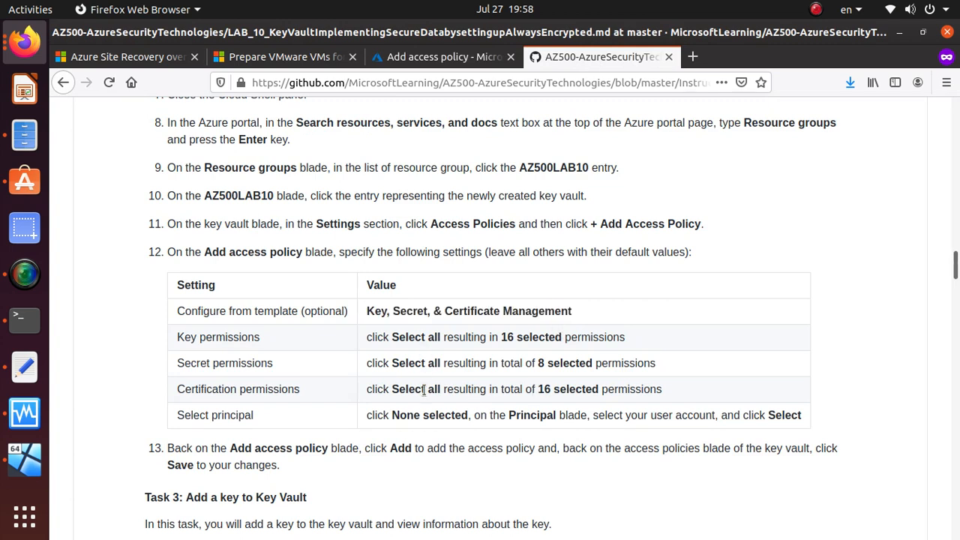
pyautogui.click(425, 63)
# Step: Select all 8 secret permissions and all 16 certificate permissions
pyautogui.click(279, 266)
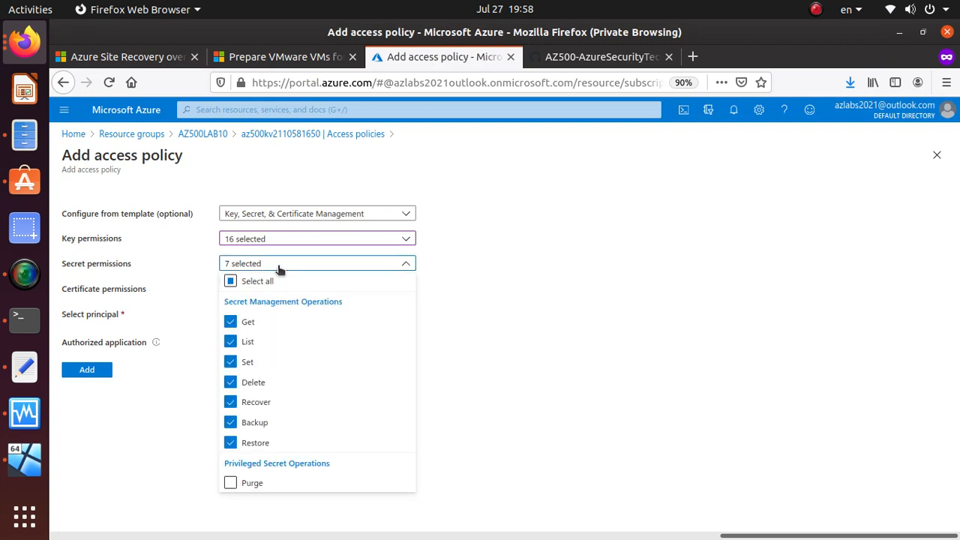
pyautogui.click(236, 283)
pyautogui.click(496, 274)
pyautogui.click(315, 292)
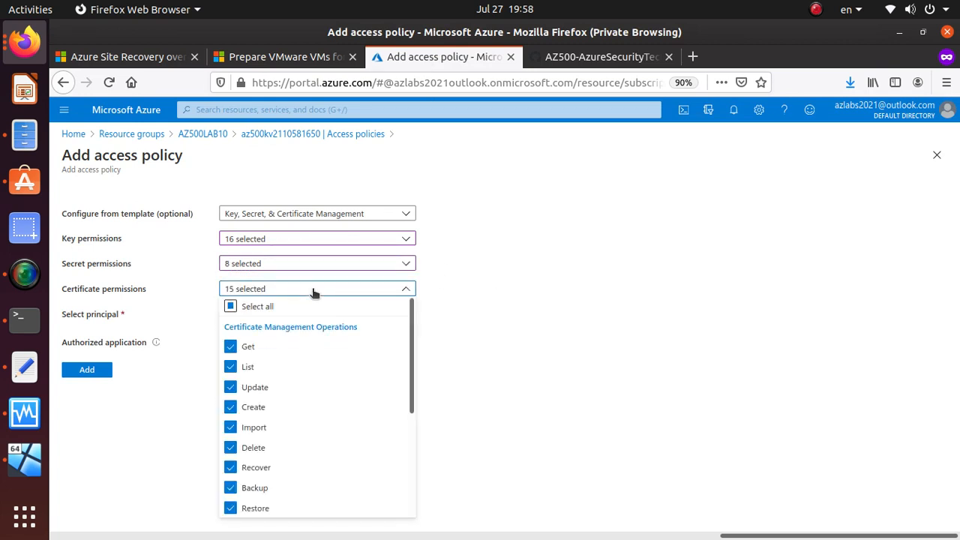
pyautogui.click(231, 307)
pyautogui.click(494, 273)
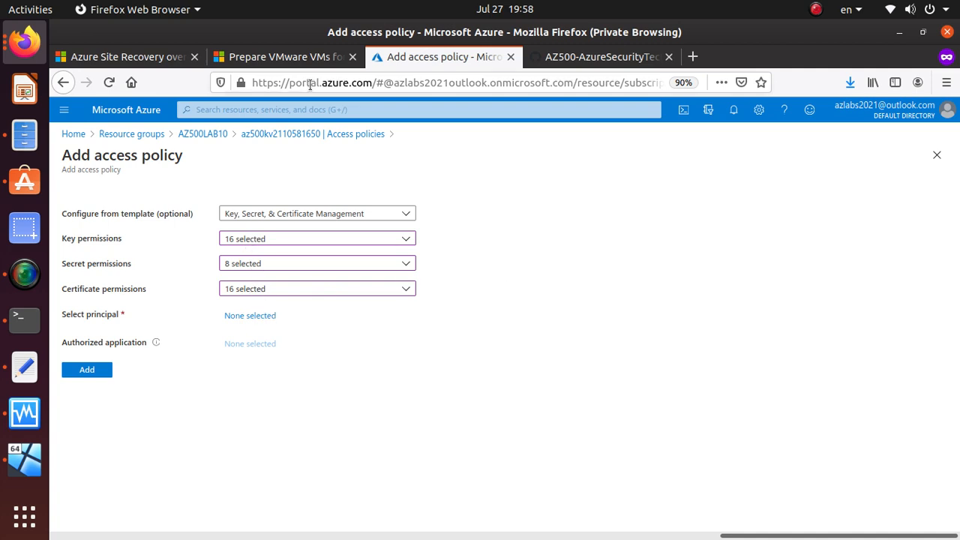
pyautogui.click(598, 58)
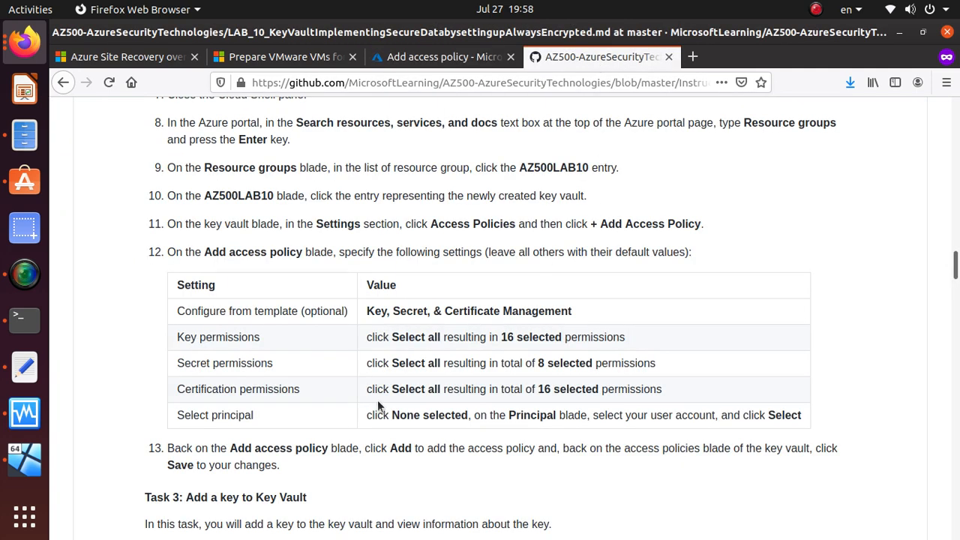
pyautogui.scroll(-2, 335, 423)
pyautogui.scroll(-2, 334, 416)
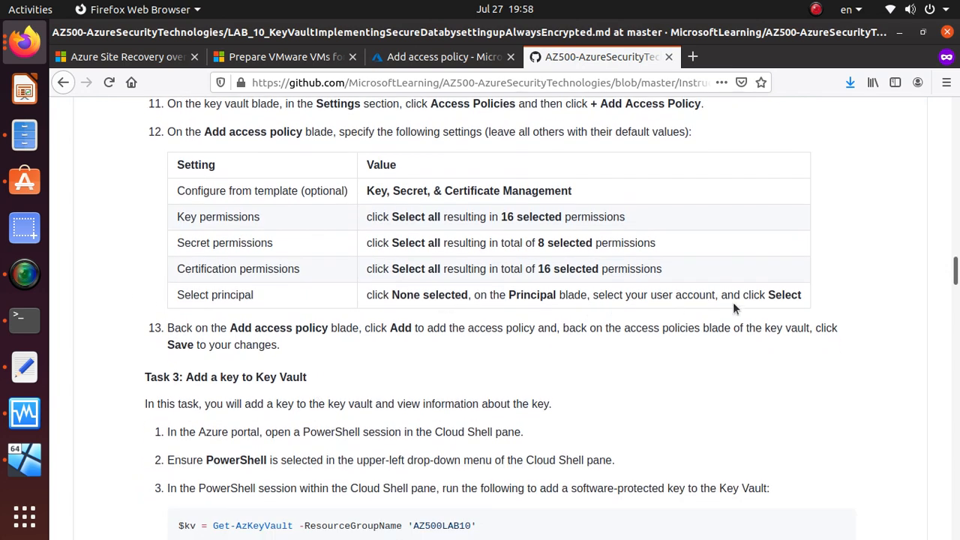
pyautogui.click(400, 66)
# Step: Set the access policy's principal to your own user account
pyautogui.click(248, 316)
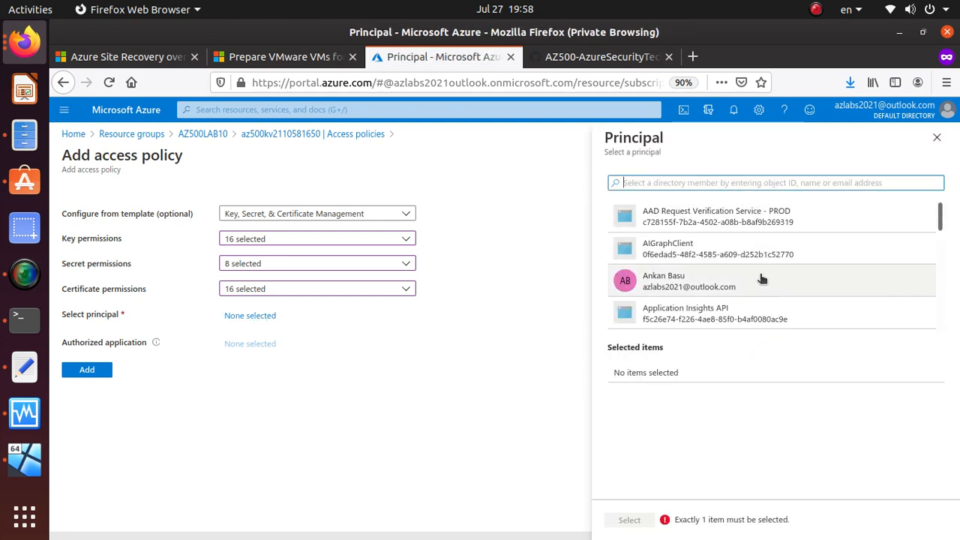
pyautogui.click(756, 286)
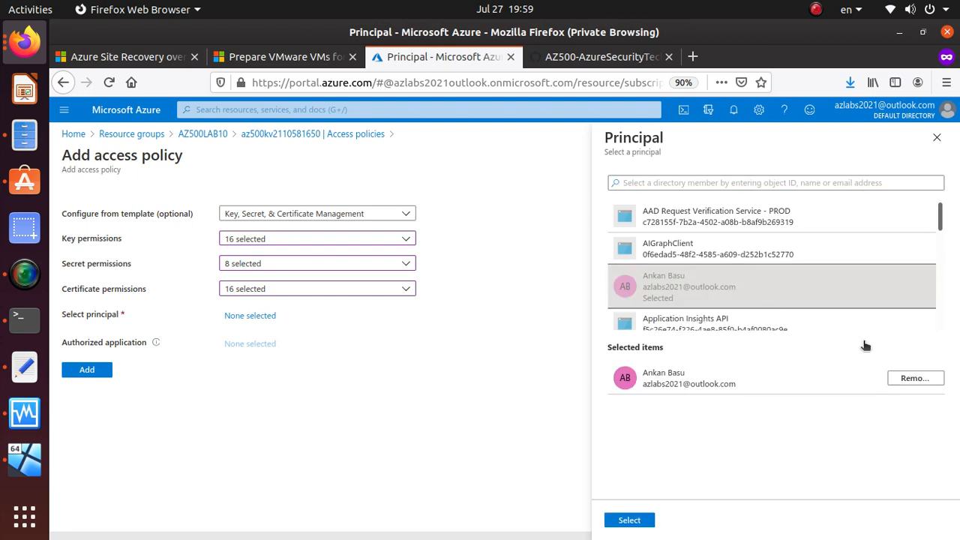
pyautogui.click(622, 522)
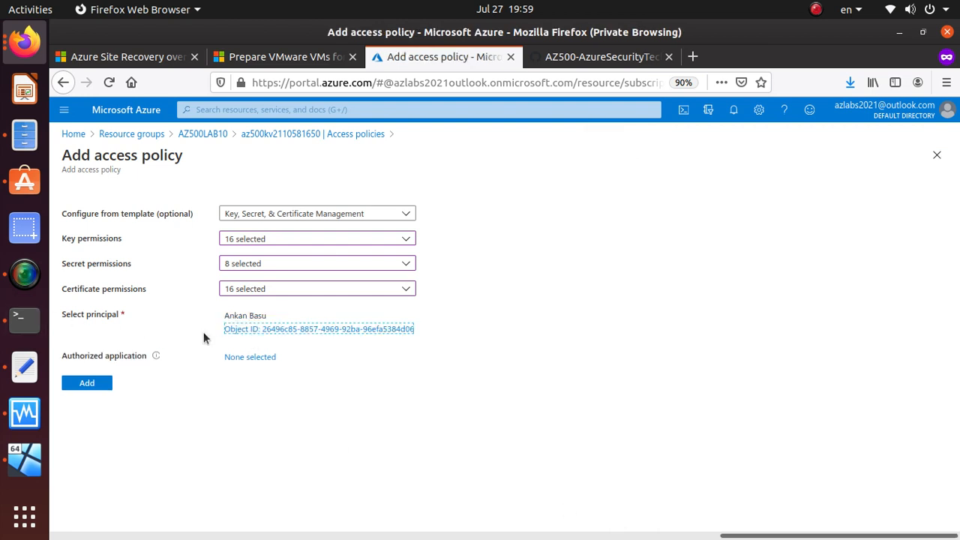
pyautogui.tripleClick(244, 315)
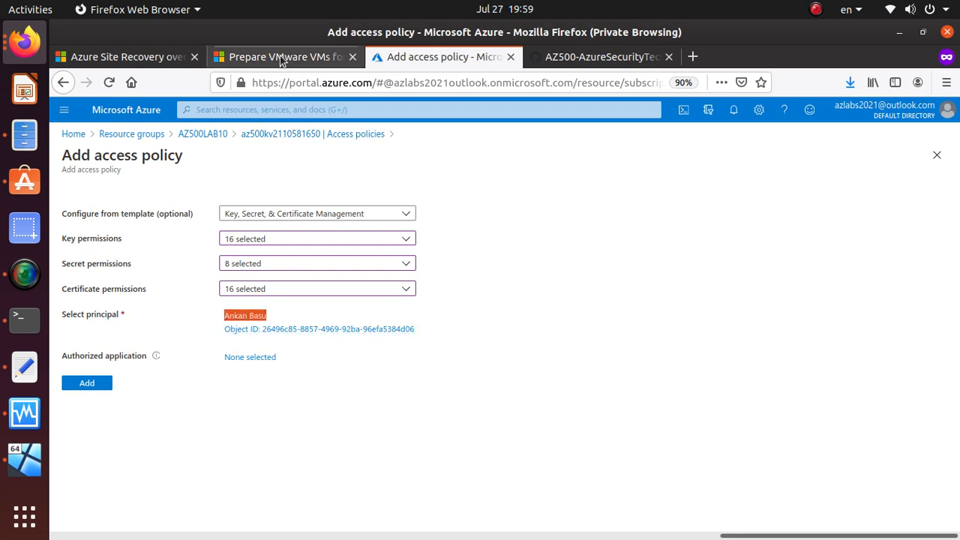
# Step: Confirm the lab's Add access policy step and add the policy to the key vault
pyautogui.click(600, 57)
pyautogui.scroll(-1, 261, 315)
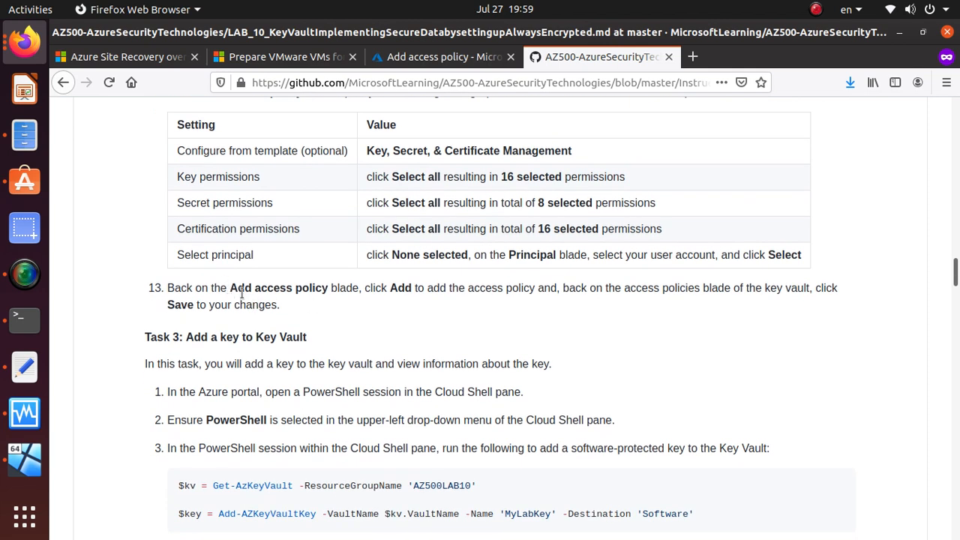
pyautogui.moveTo(231, 289); pyautogui.dragTo(360, 293)
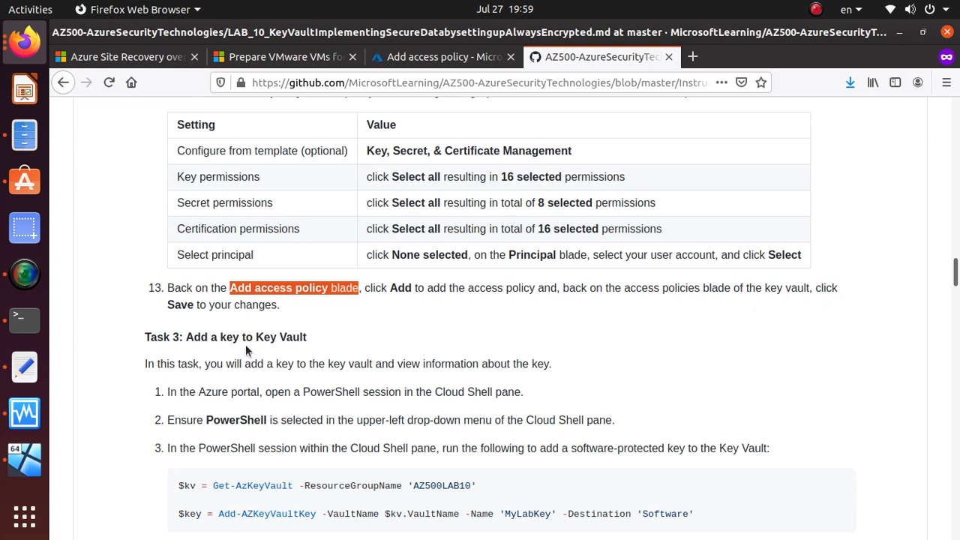
pyautogui.click(454, 60)
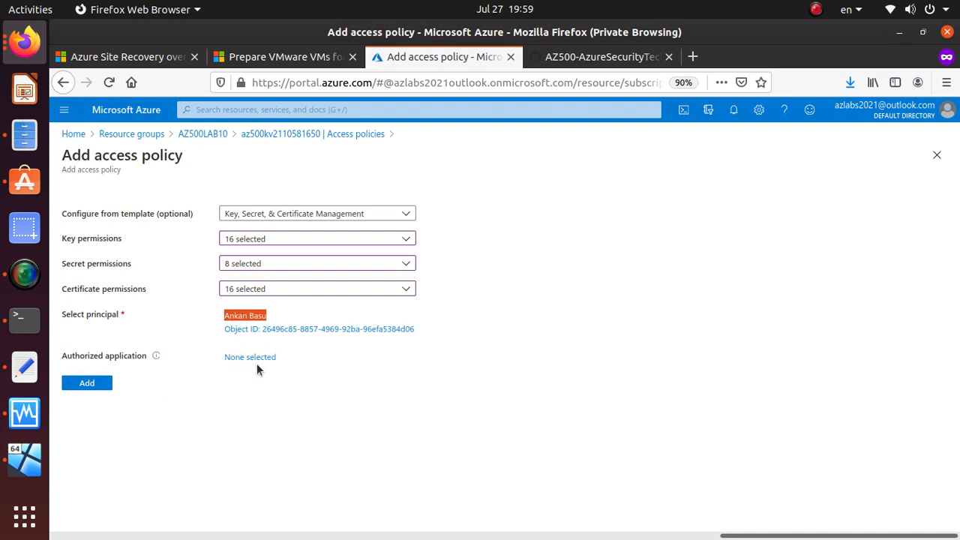
pyautogui.click(89, 384)
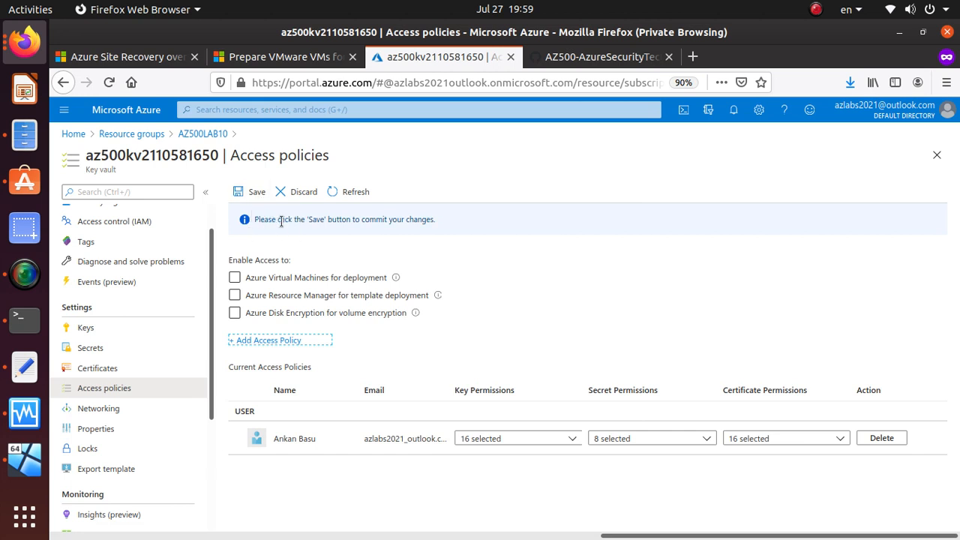
# Step: Save the key vault's updated access policies
pyautogui.click(249, 194)
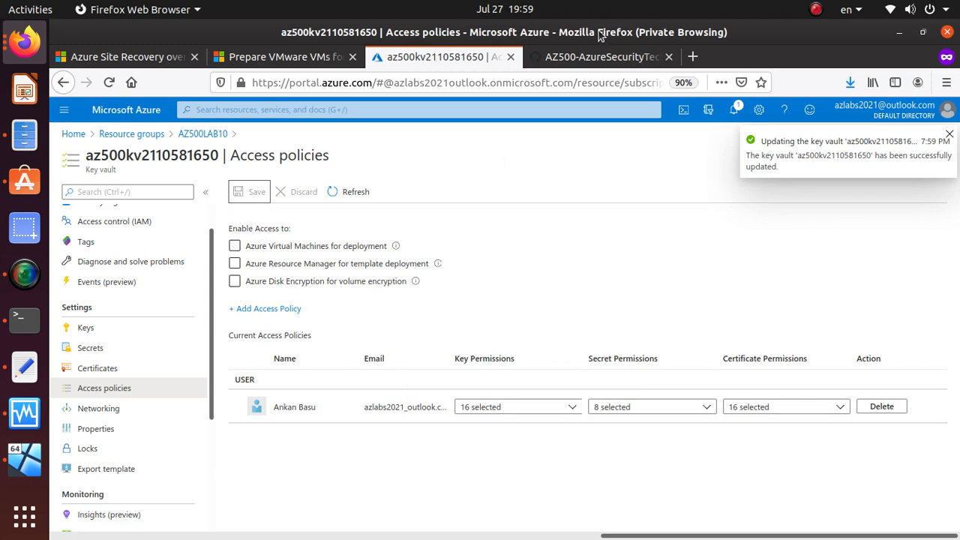
pyautogui.click(610, 54)
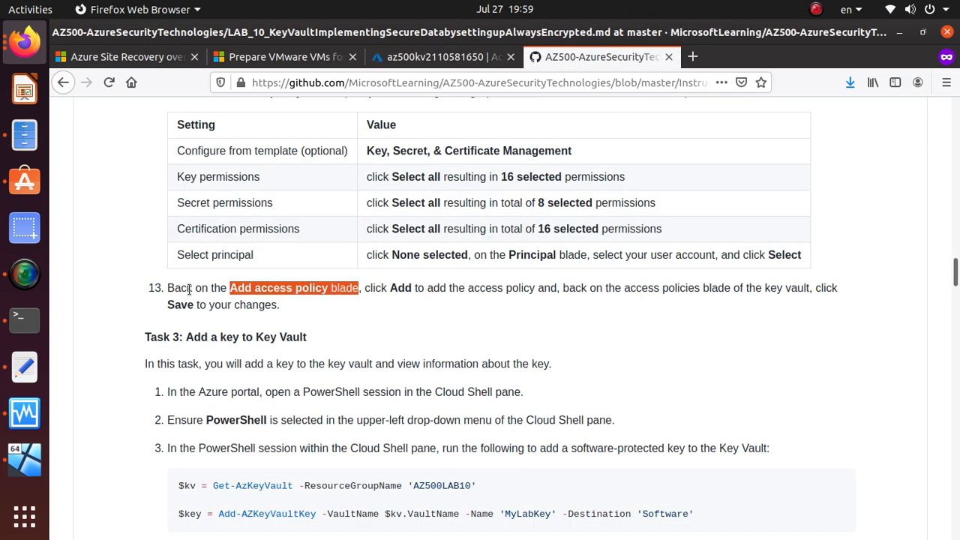
pyautogui.scroll(-4, 189, 290)
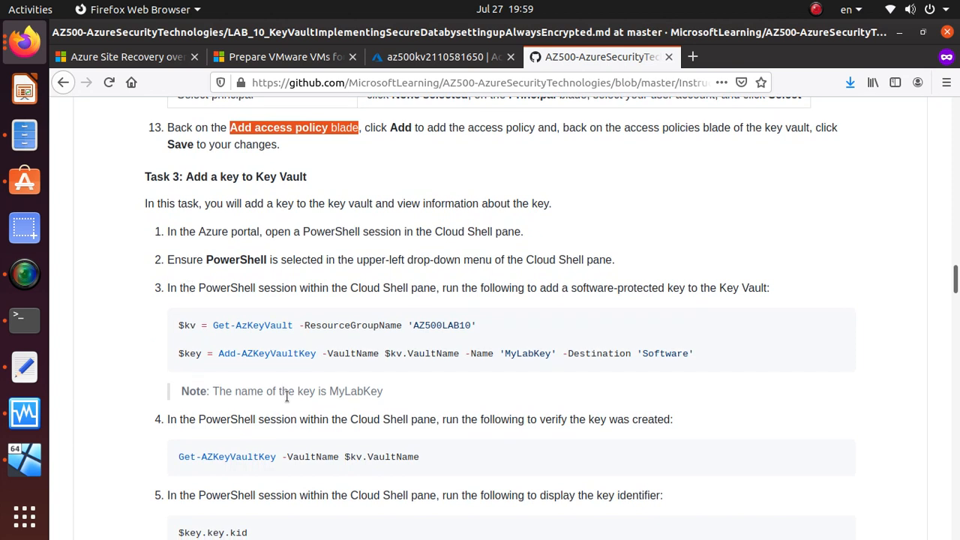
# Step: Copy the $kv Get-AzKeyVault command from the lab and open a PowerShell Cloud Shell
pyautogui.tripleClick(280, 326)
pyautogui.hotkey('ctrl', 'c')
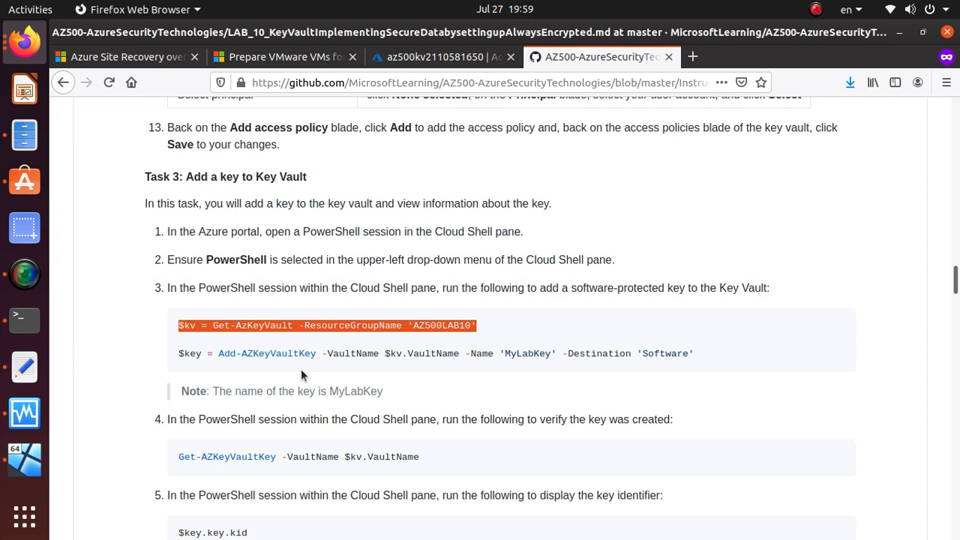
pyautogui.rightClick(306, 325)
pyautogui.click(333, 335)
pyautogui.click(425, 63)
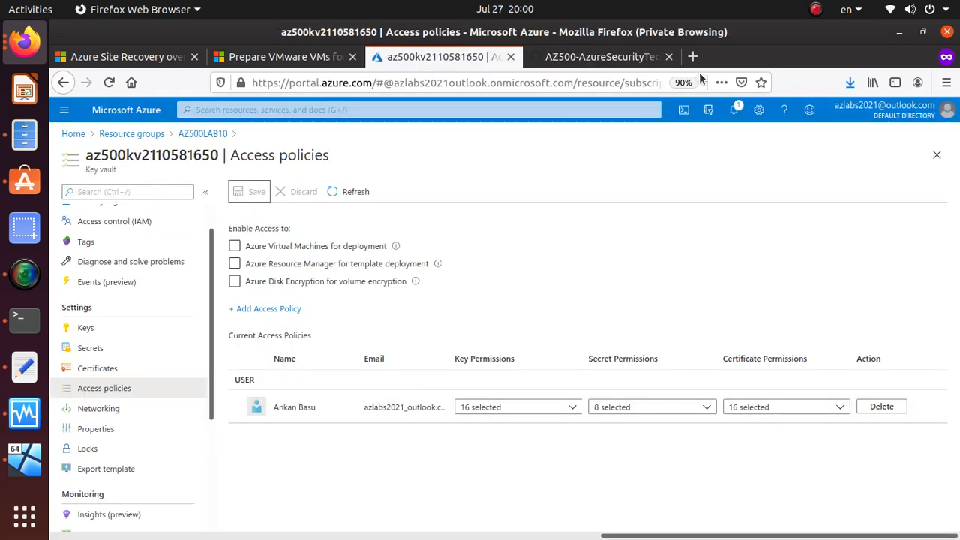
pyautogui.click(683, 111)
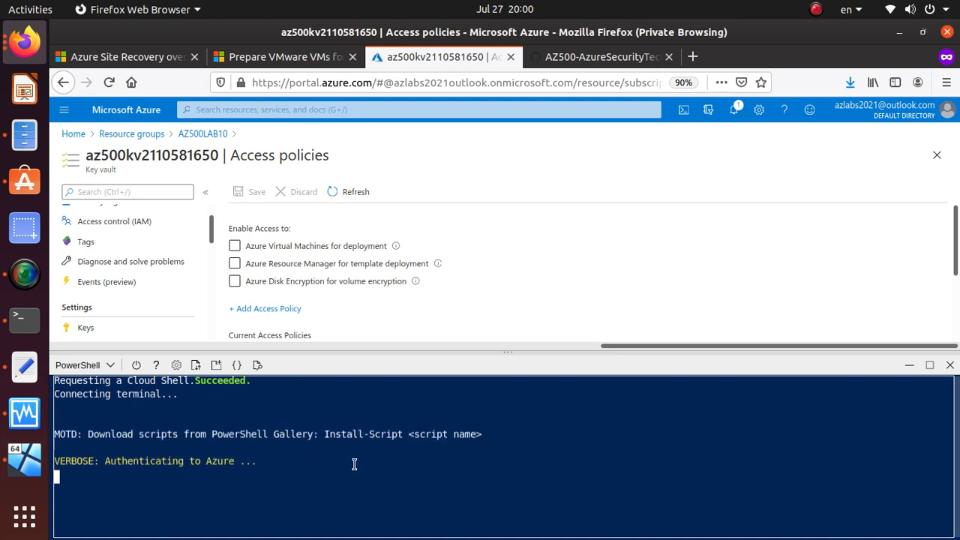
# Step: Run the $kv Get-AzKeyVault command in Cloud Shell
pyautogui.rightClick(255, 497)
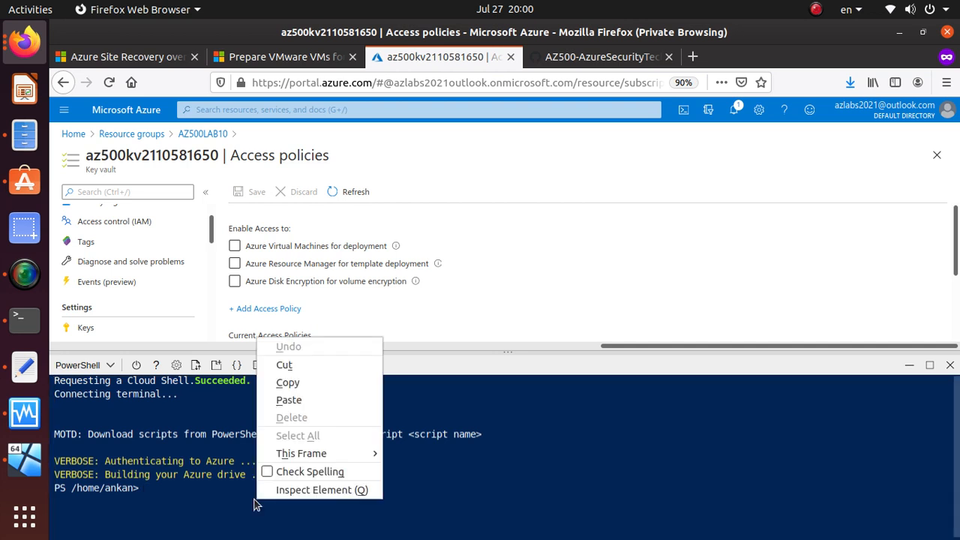
pyautogui.click(313, 400)
pyautogui.press('Return')
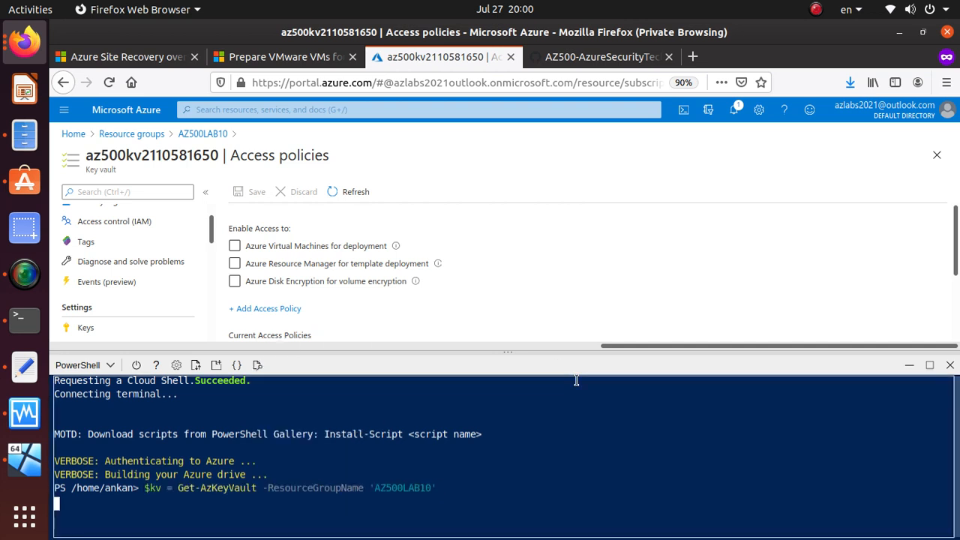
pyautogui.moveTo(164, 488); pyautogui.dragTo(147, 491)
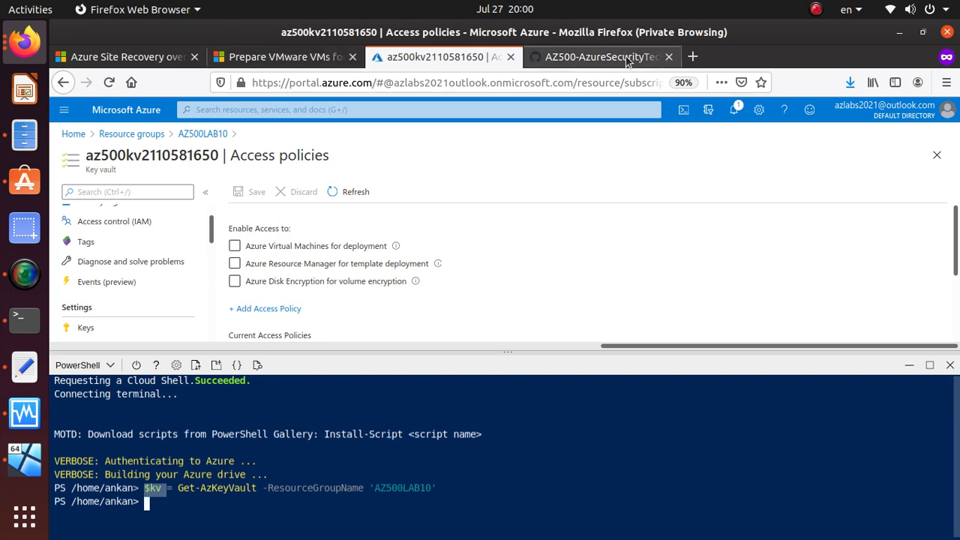
# Step: Create MyLabKey by running the lab's Add-AZKeyVaultKey command in Cloud Shell
pyautogui.click(600, 57)
pyautogui.scroll(-3, 167, 300)
pyautogui.tripleClick(290, 234)
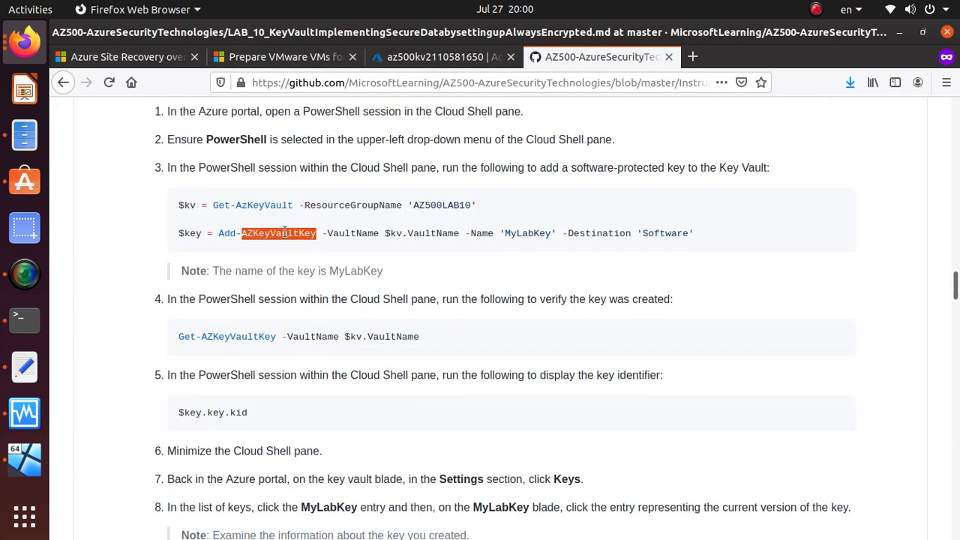
pyautogui.rightClick(290, 235)
pyautogui.click(315, 243)
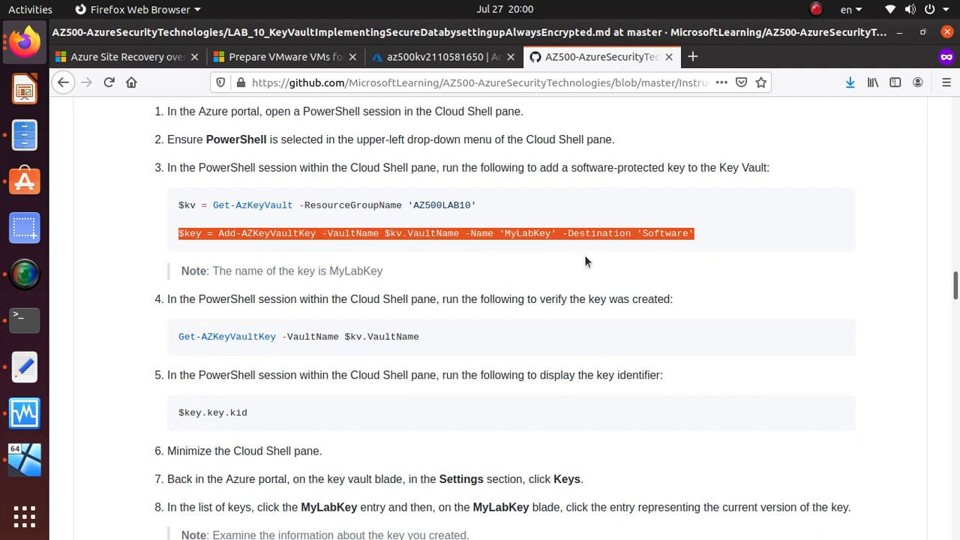
pyautogui.click(435, 57)
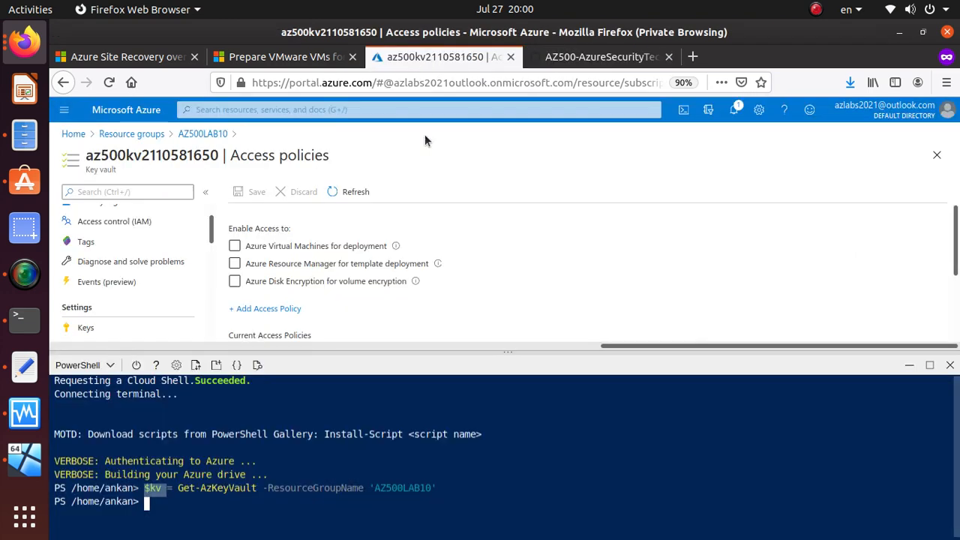
pyautogui.rightClick(209, 517)
pyautogui.click(262, 365)
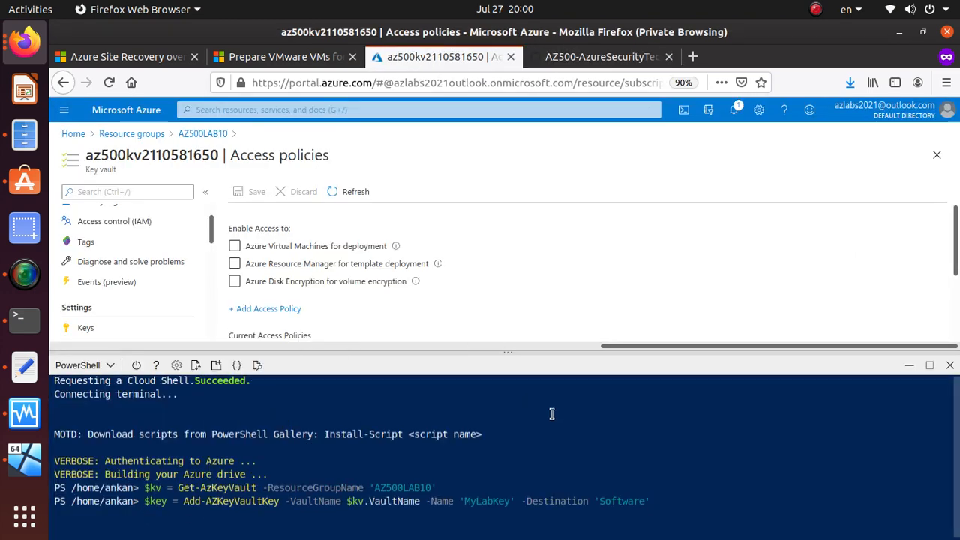
pyautogui.press('Return')
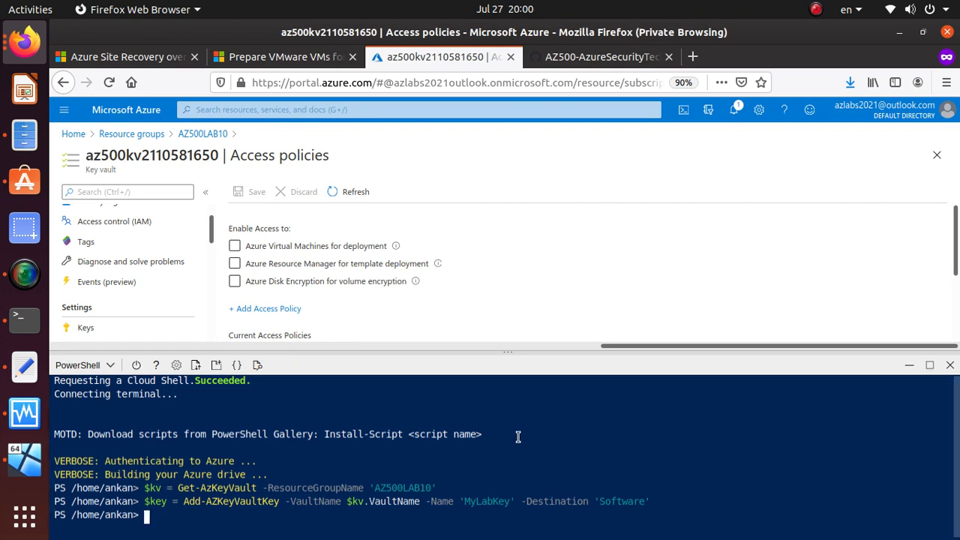
# Step: Run Get-AZKeyVaultKey -VaultName $kv.VaultName to list the vault's keys
pyautogui.click(634, 68)
pyautogui.scroll(-3, 296, 313)
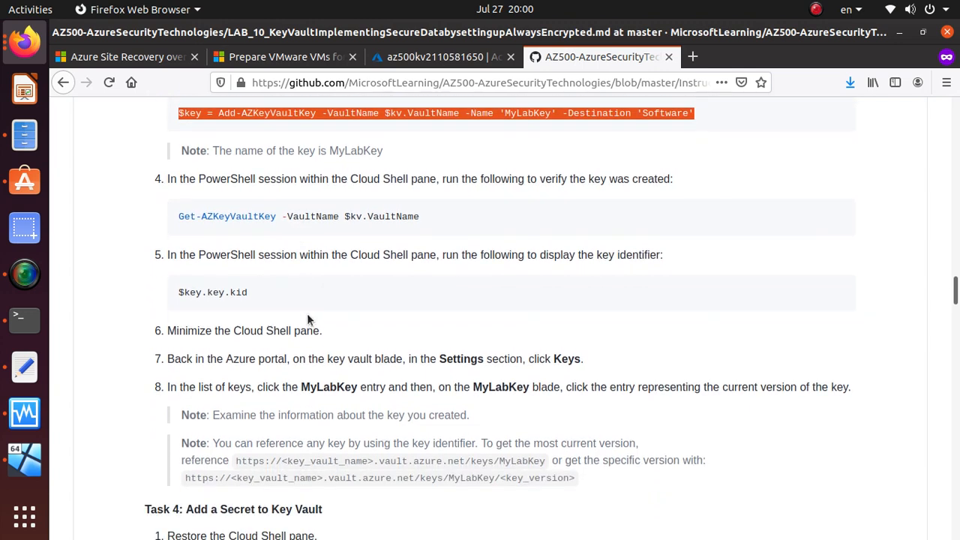
pyautogui.click(348, 216)
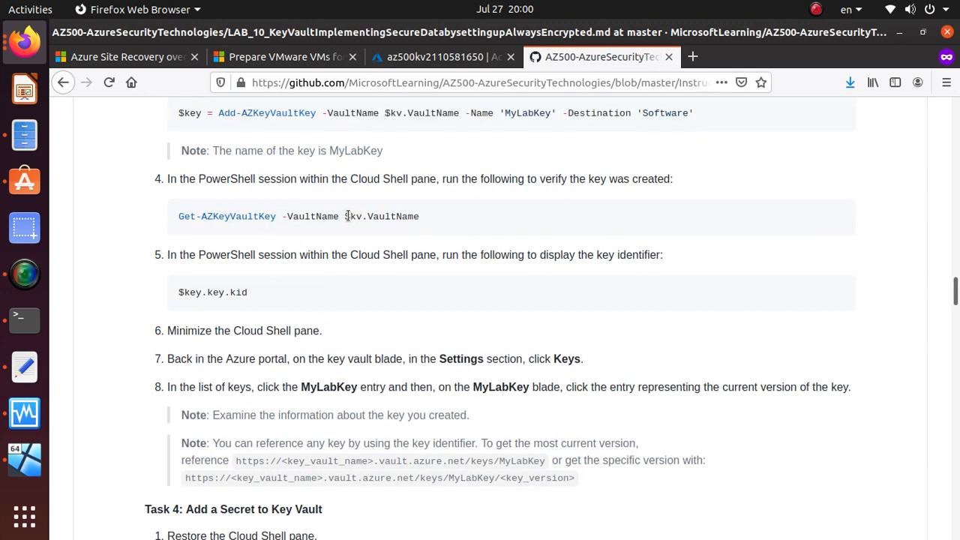
pyautogui.tripleClick(347, 216)
pyautogui.rightClick(359, 218)
pyautogui.click(379, 223)
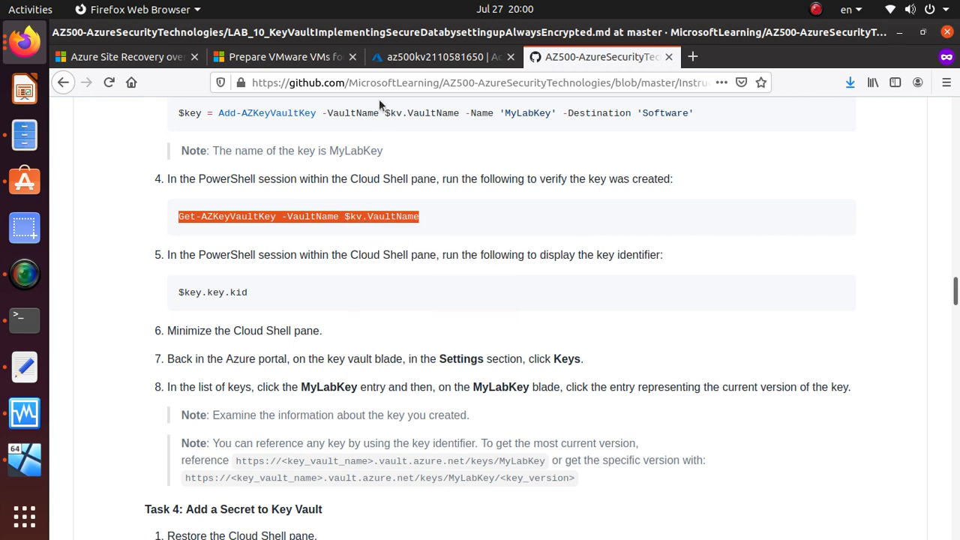
pyautogui.click(396, 60)
pyautogui.rightClick(268, 519)
pyautogui.click(289, 419)
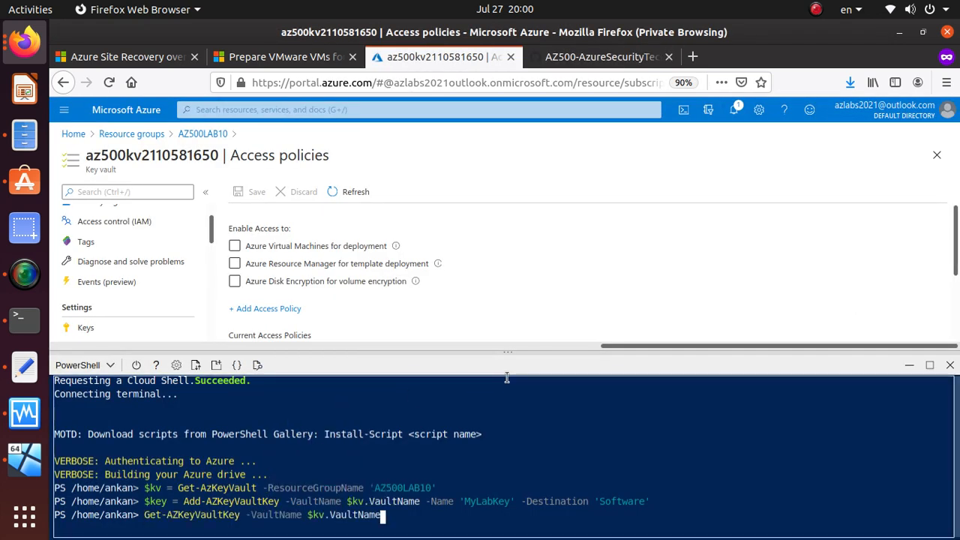
pyautogui.press('Return')
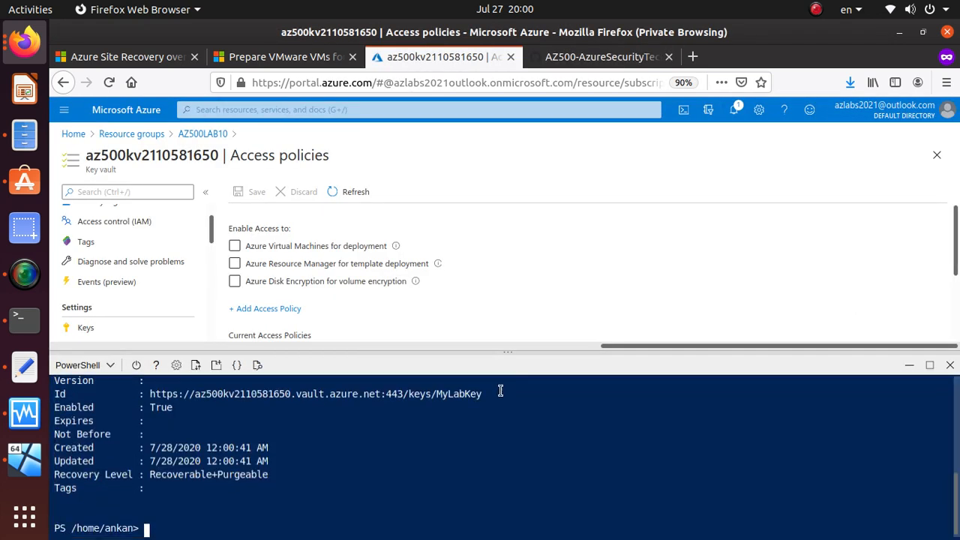
# Step: Inspect the output to confirm MyLabKey exists in the vault
pyautogui.scroll(1, 174, 484)
pyautogui.scroll(1, 175, 484)
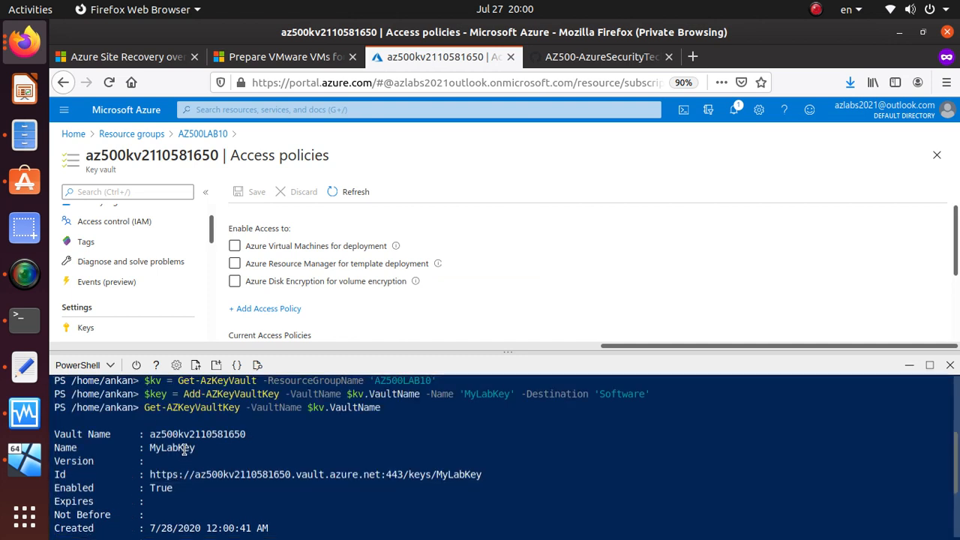
pyautogui.tripleClick(186, 448)
pyautogui.tripleClick(191, 435)
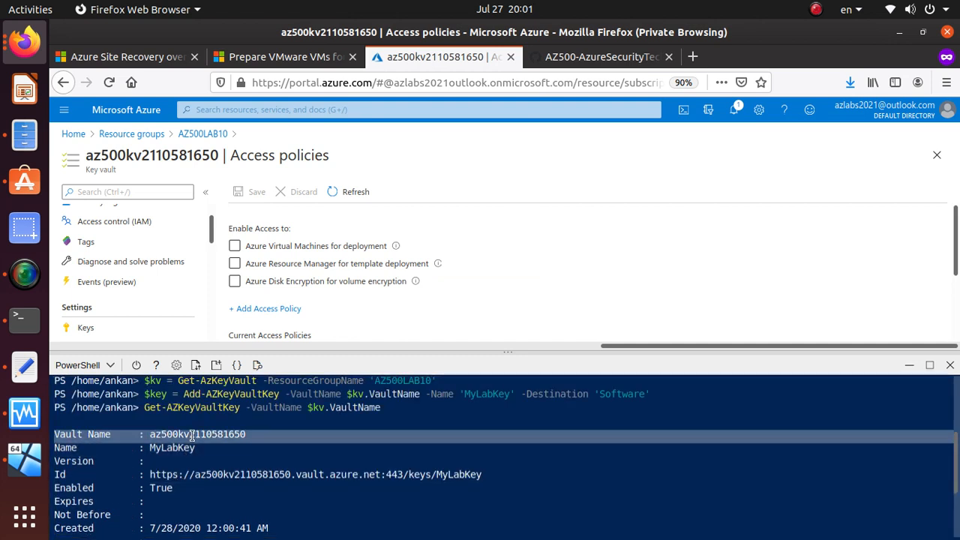
pyautogui.scroll(-1, 193, 435)
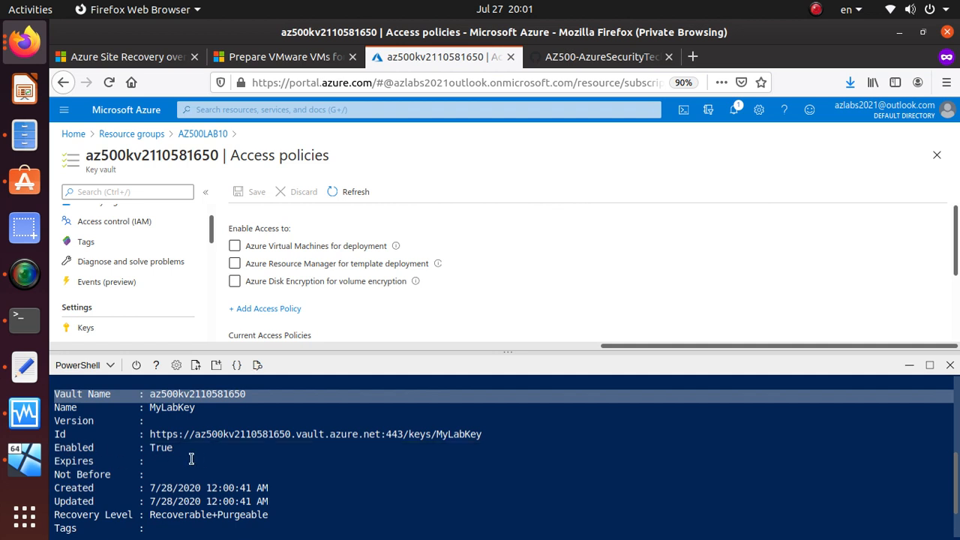
pyautogui.scroll(-1, 191, 459)
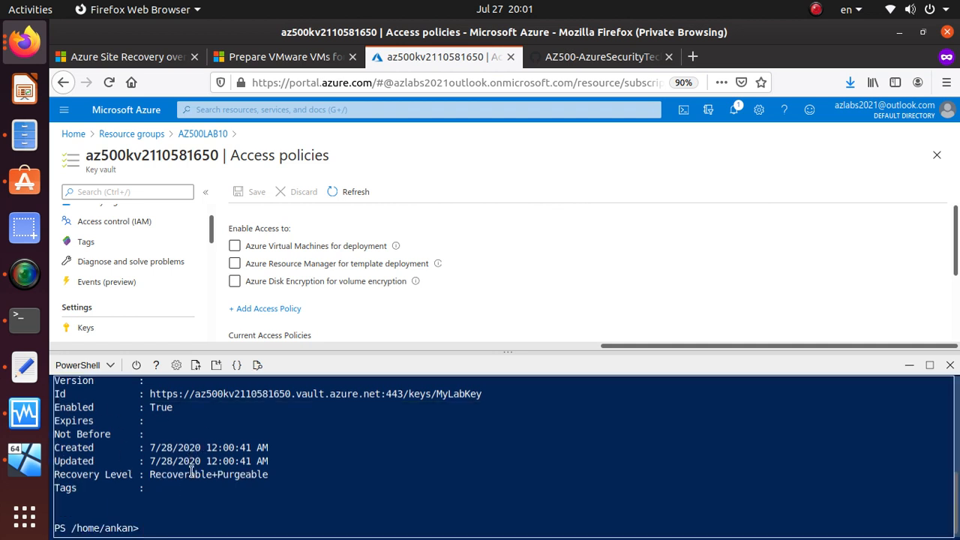
pyautogui.click(193, 469)
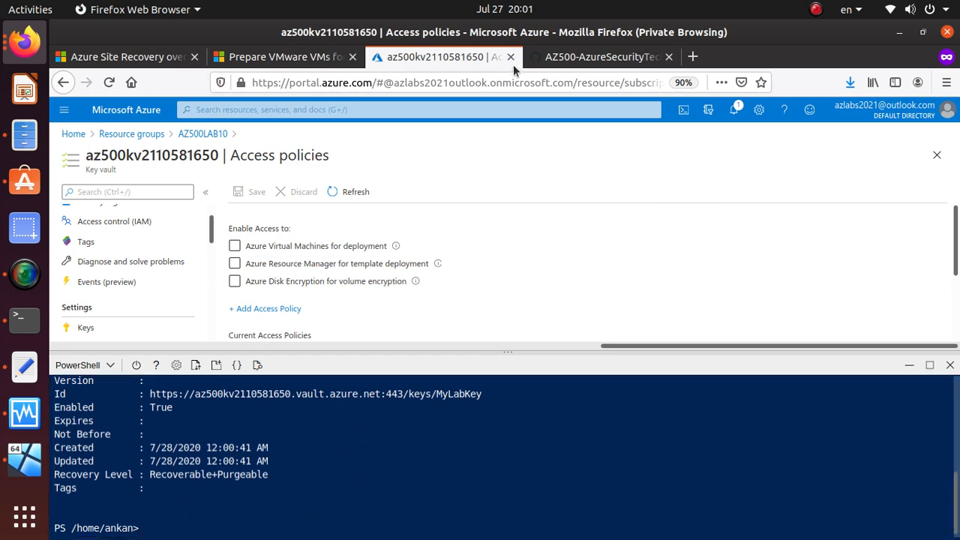
# Step: Run $key.key.kid to print MyLabKey's full key identifier URL
pyautogui.click(568, 58)
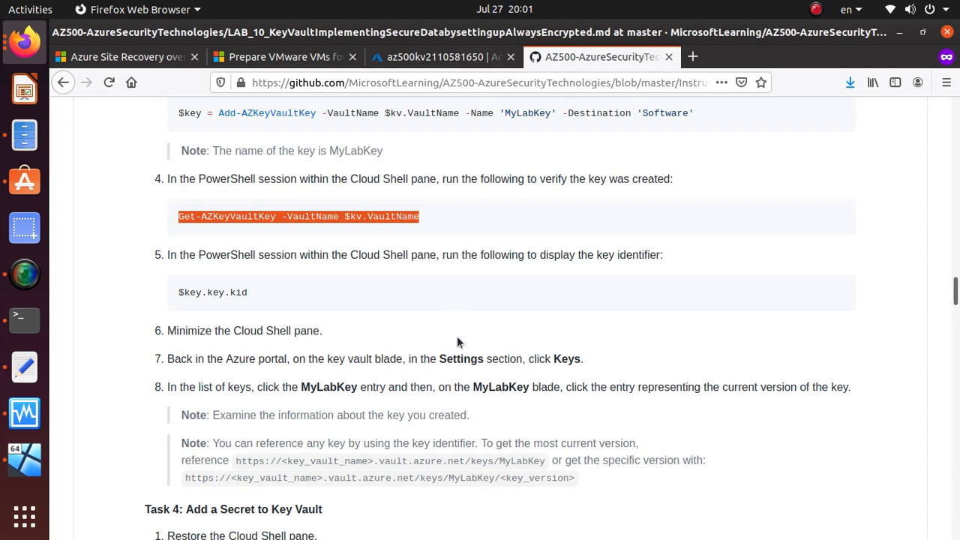
pyautogui.scroll(-3, 457, 337)
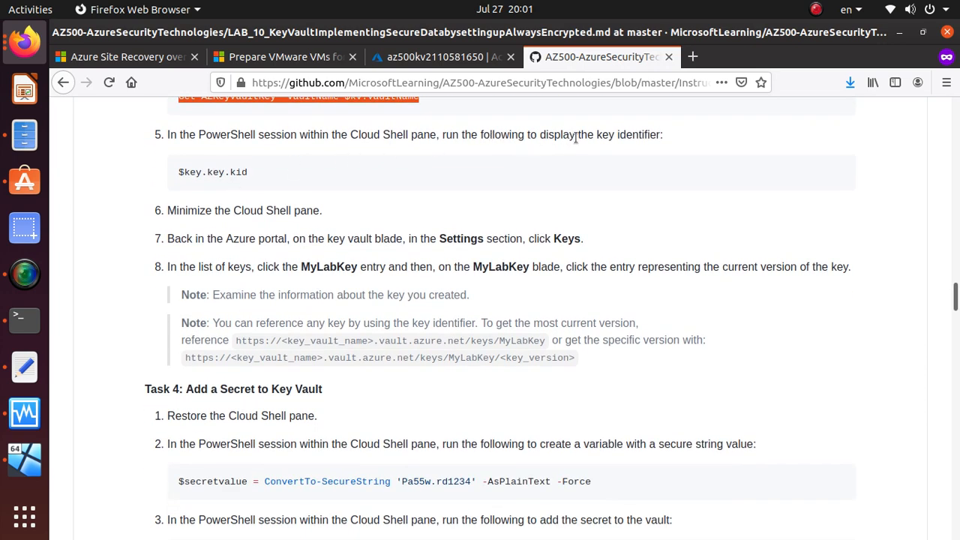
pyautogui.moveTo(180, 171); pyautogui.dragTo(248, 173)
pyautogui.rightClick(246, 174)
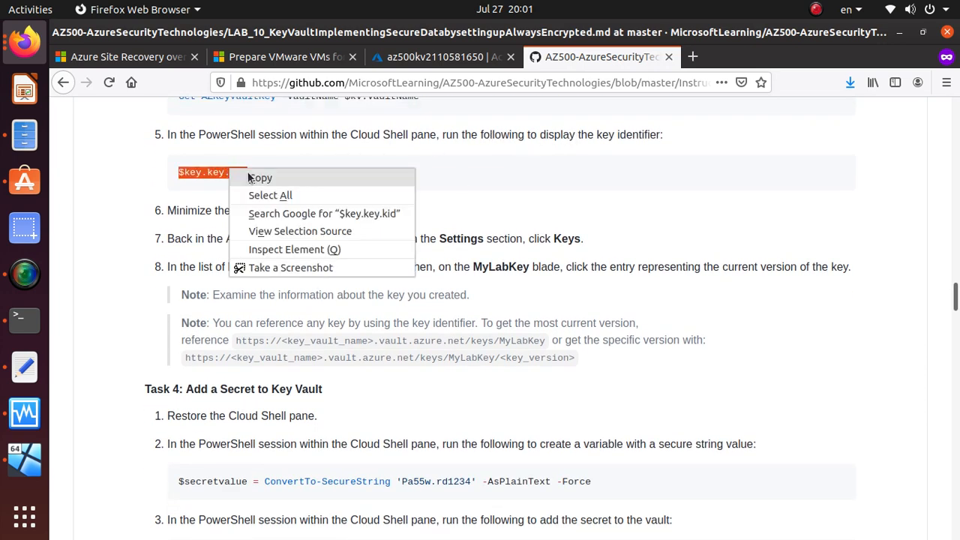
pyautogui.click(255, 181)
pyautogui.click(443, 57)
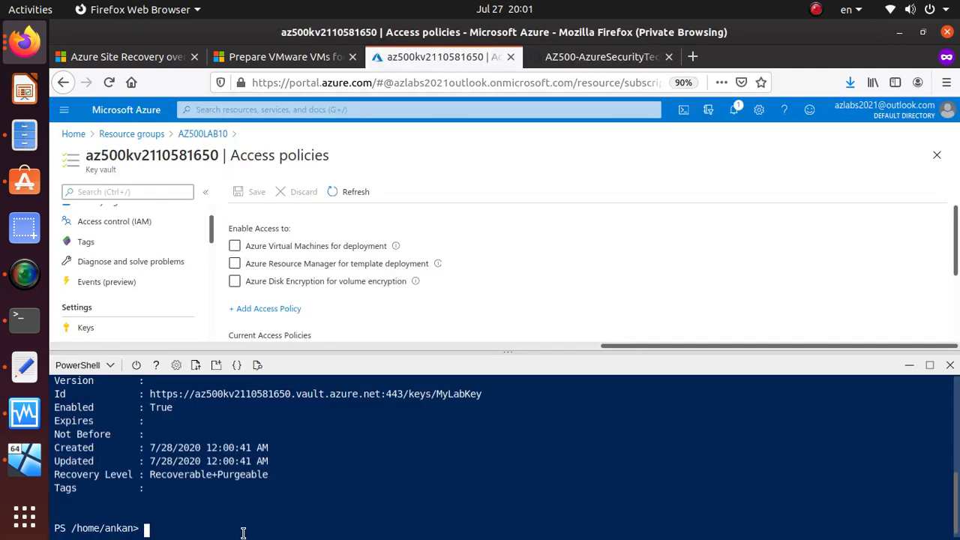
pyautogui.rightClick(242, 529)
pyautogui.click(291, 381)
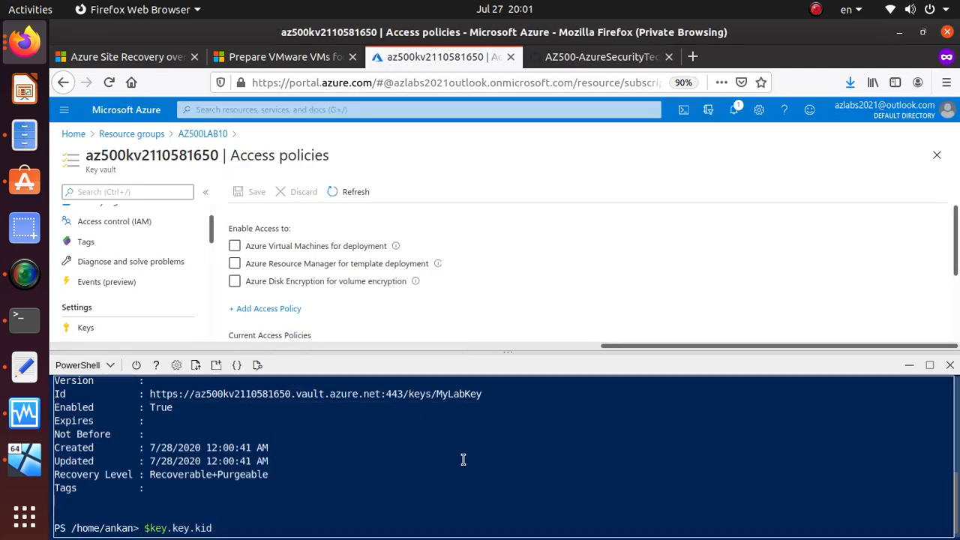
pyautogui.press('Return')
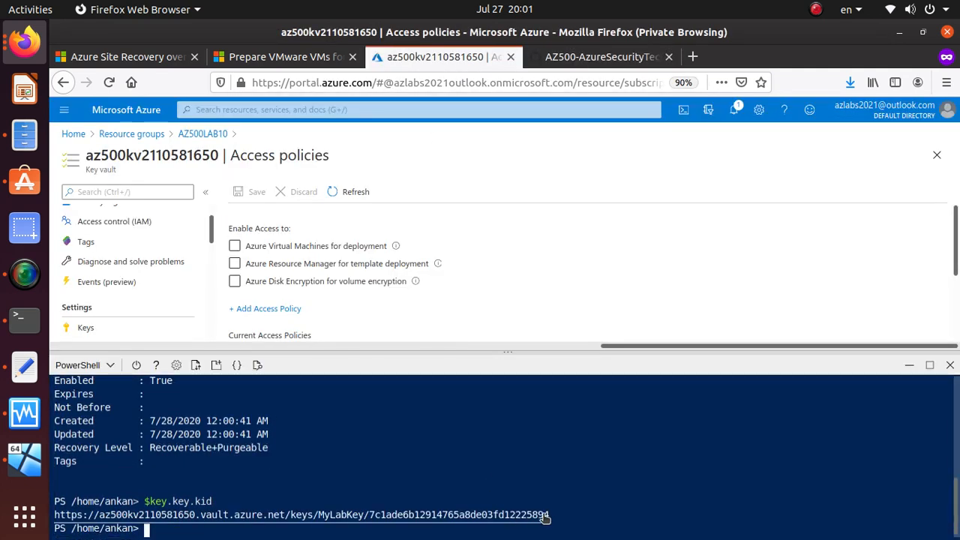
pyautogui.moveTo(553, 516); pyautogui.dragTo(34, 517)
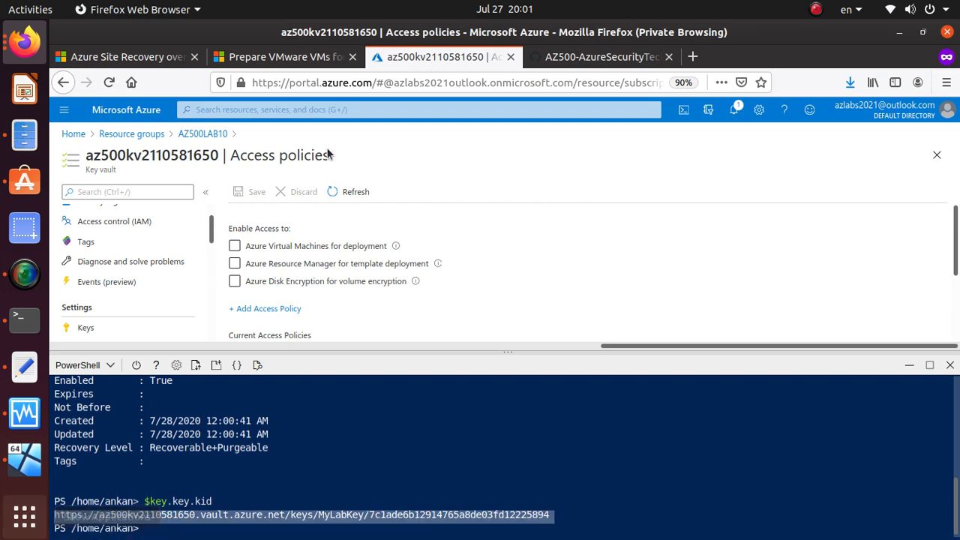
# Step: Review the lab's next Cloud Shell step and return to the key vault
pyautogui.click(579, 50)
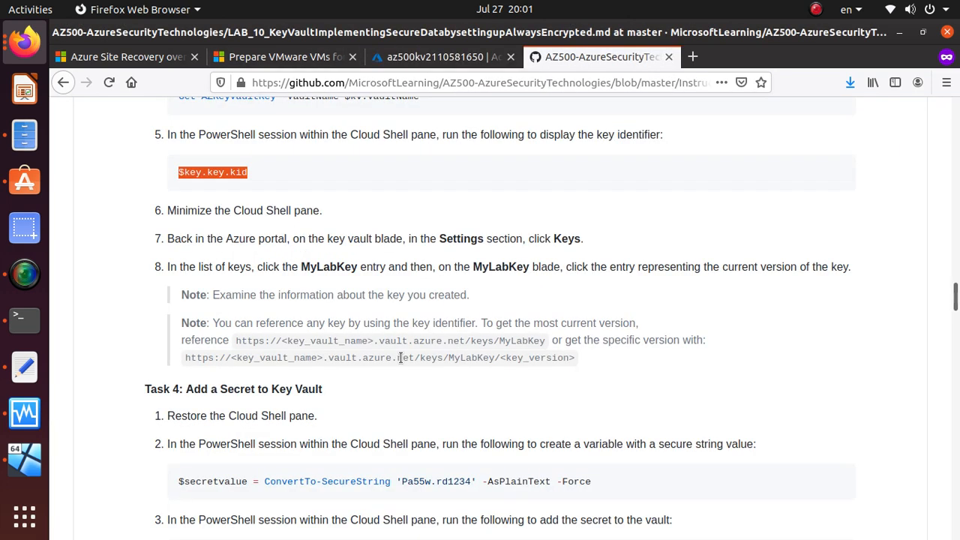
pyautogui.scroll(-1, 398, 360)
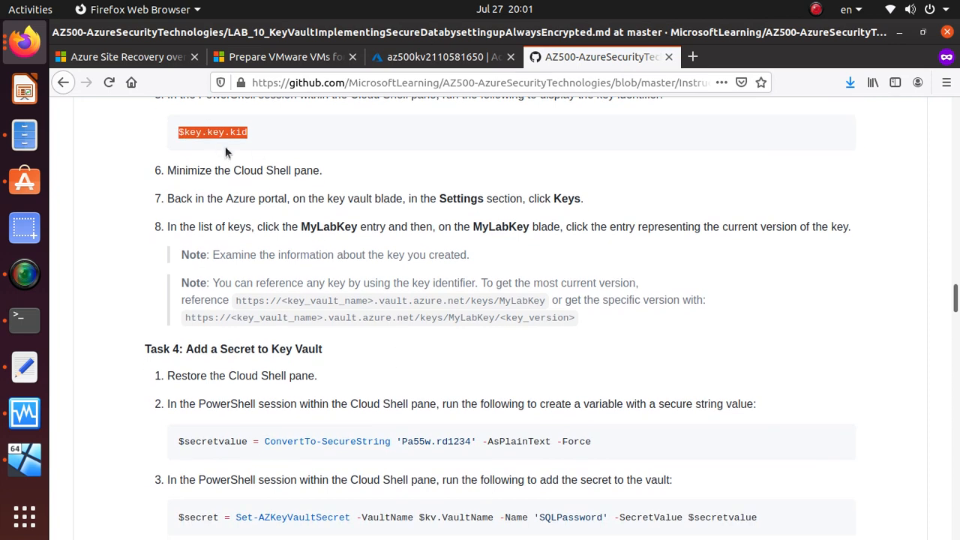
pyautogui.doubleClick(274, 172)
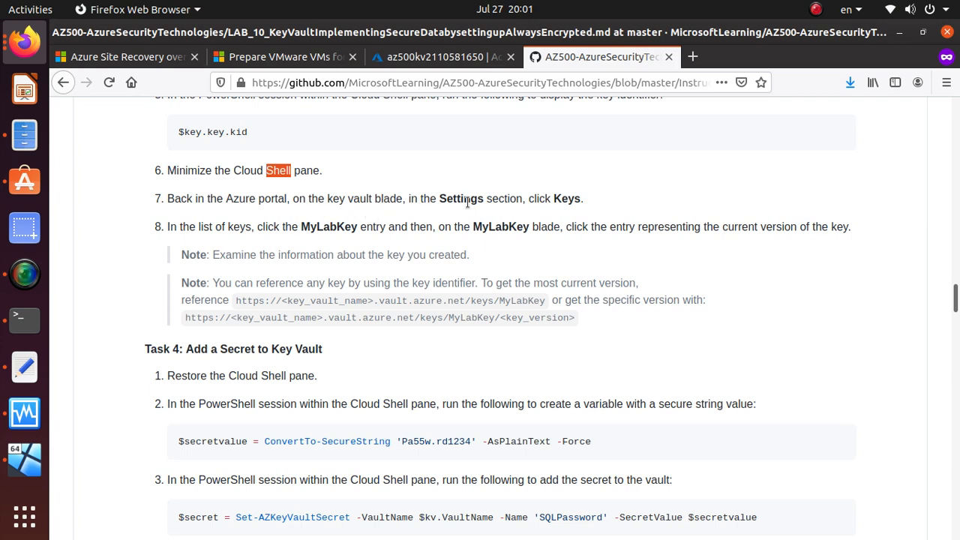
pyautogui.click(436, 57)
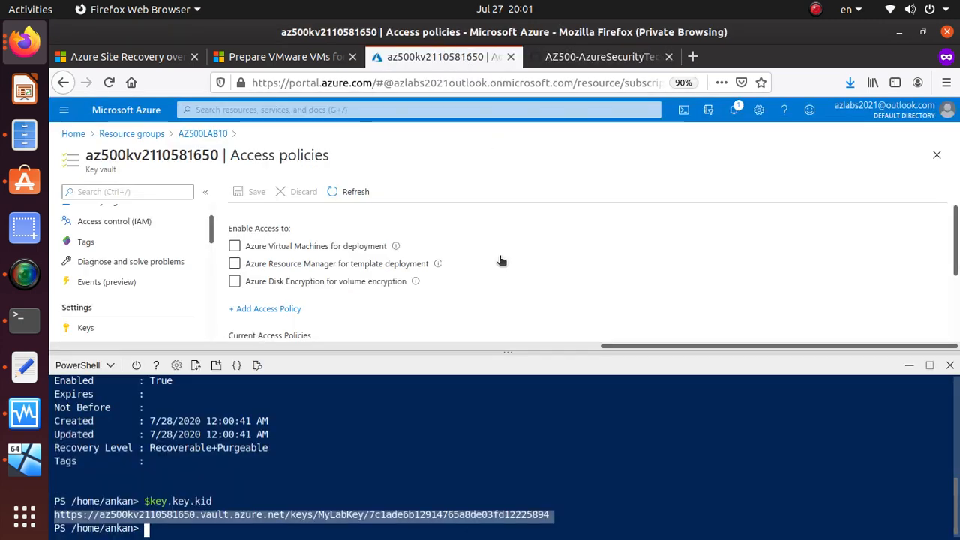
# Step: Open MyLabKey from the vault's Keys list and select its current version ID
pyautogui.click(102, 330)
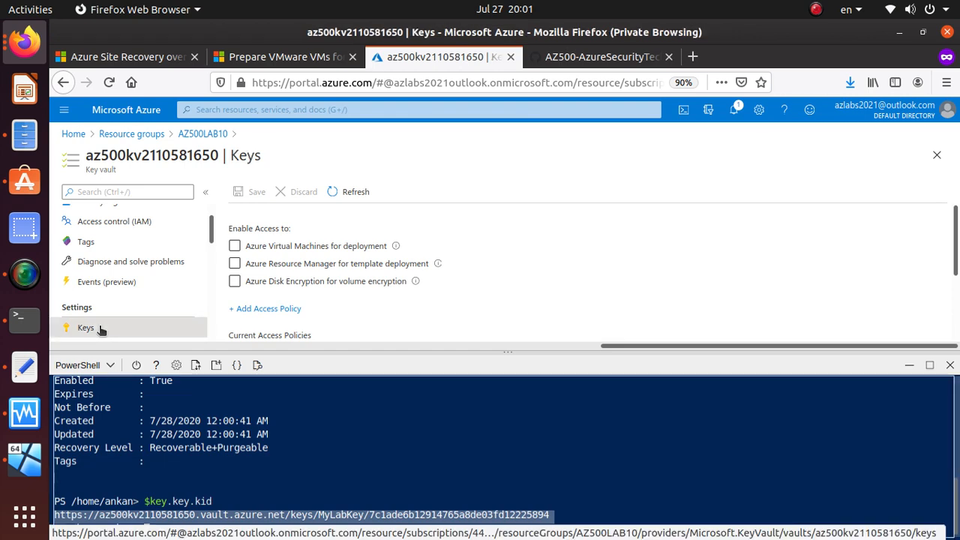
pyautogui.click(910, 366)
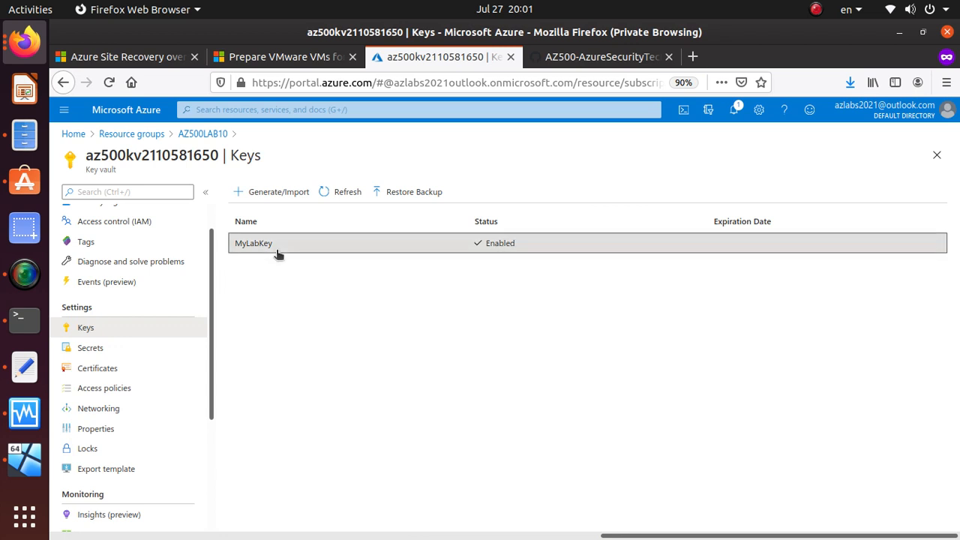
pyautogui.click(274, 246)
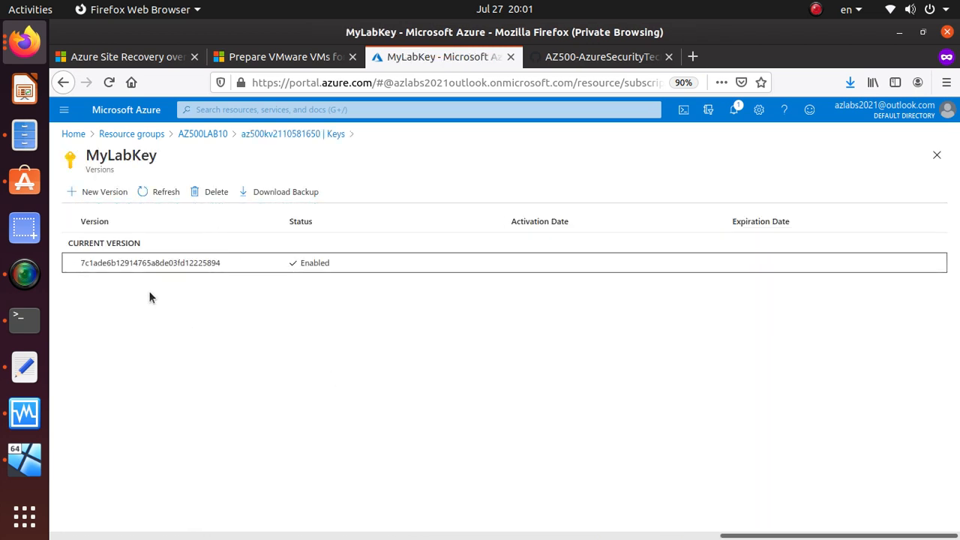
pyautogui.moveTo(221, 265); pyautogui.dragTo(78, 269)
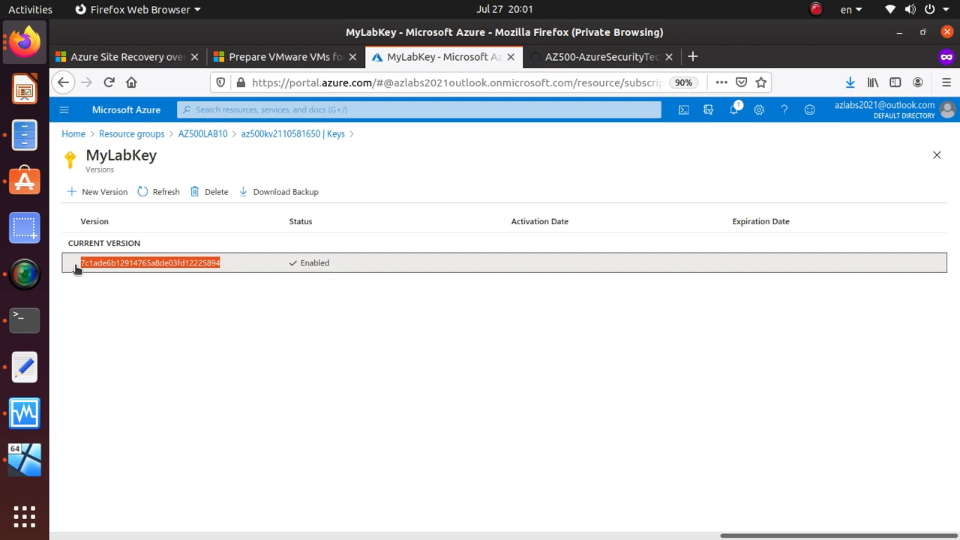
# Step: Bring the browser forward on the GitHub lab instructions
pyautogui.hotkey('alt', 'Tab')
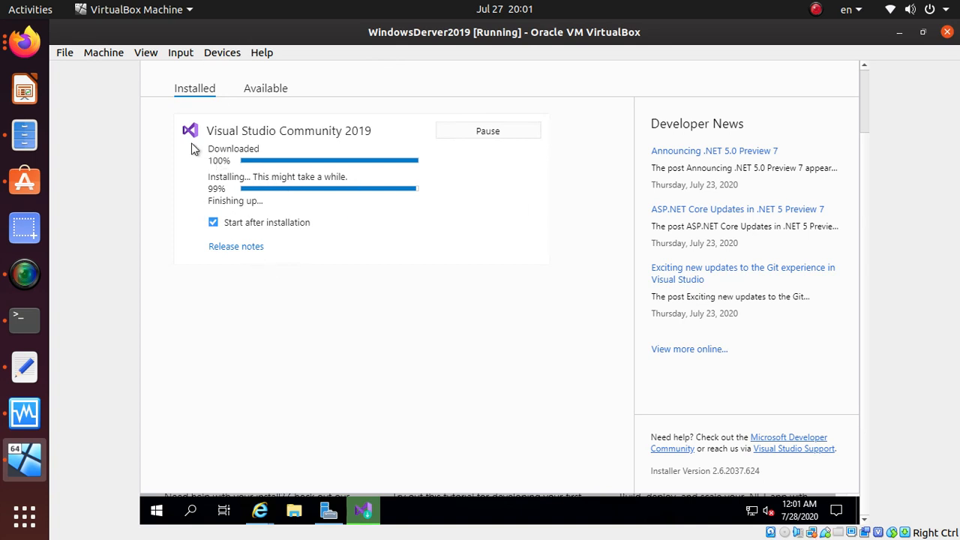
pyautogui.click(27, 44)
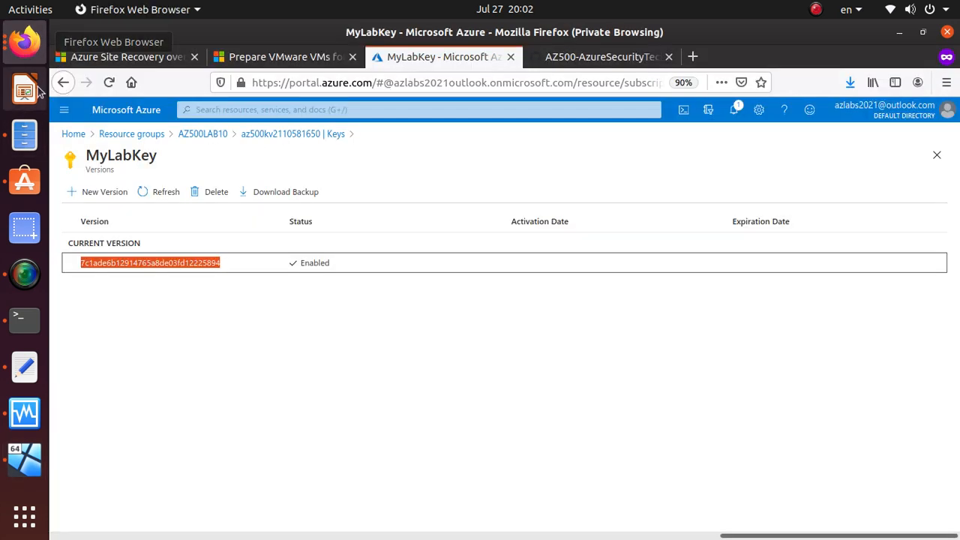
pyautogui.click(623, 57)
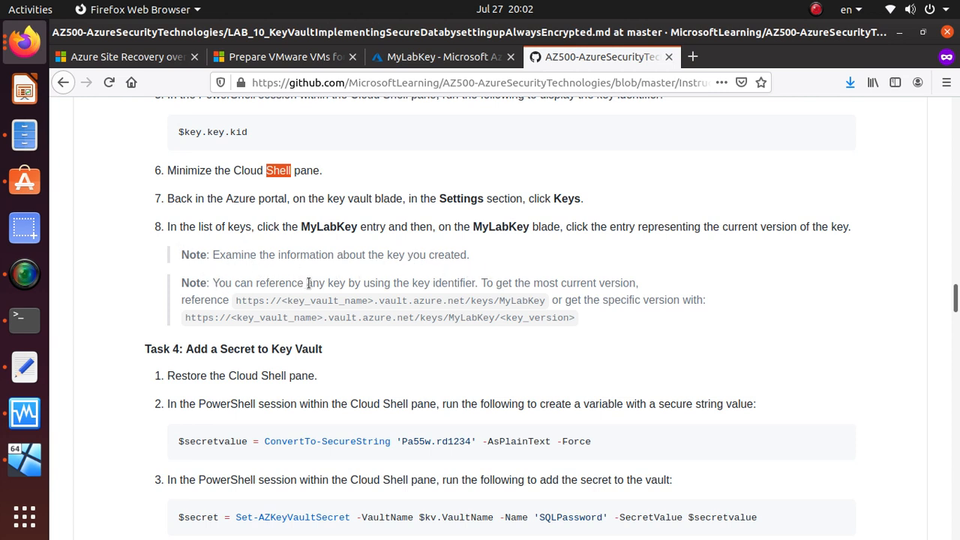
# Step: Review the lab's key identifier URL formats, including the version-specific one, then return to MyLabKey
pyautogui.tripleClick(467, 283)
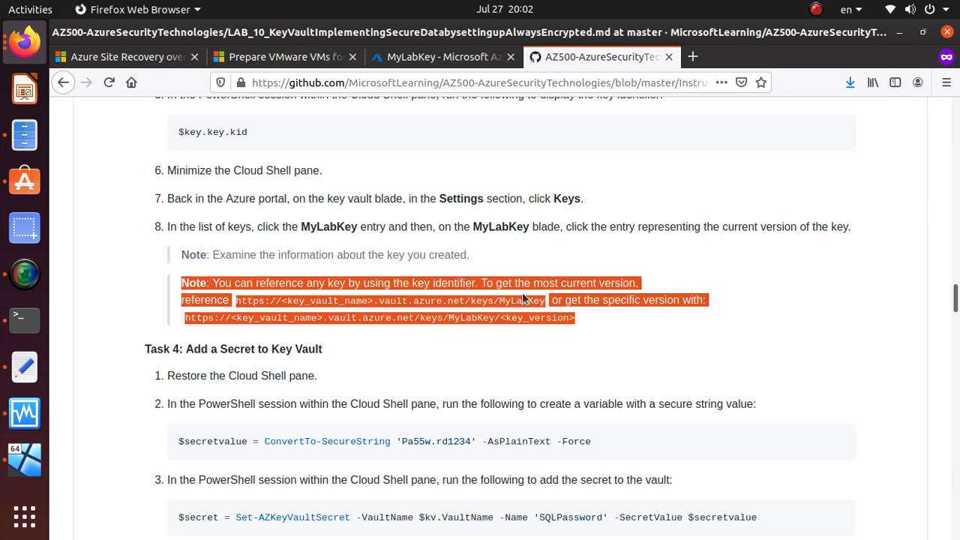
pyautogui.click(662, 278)
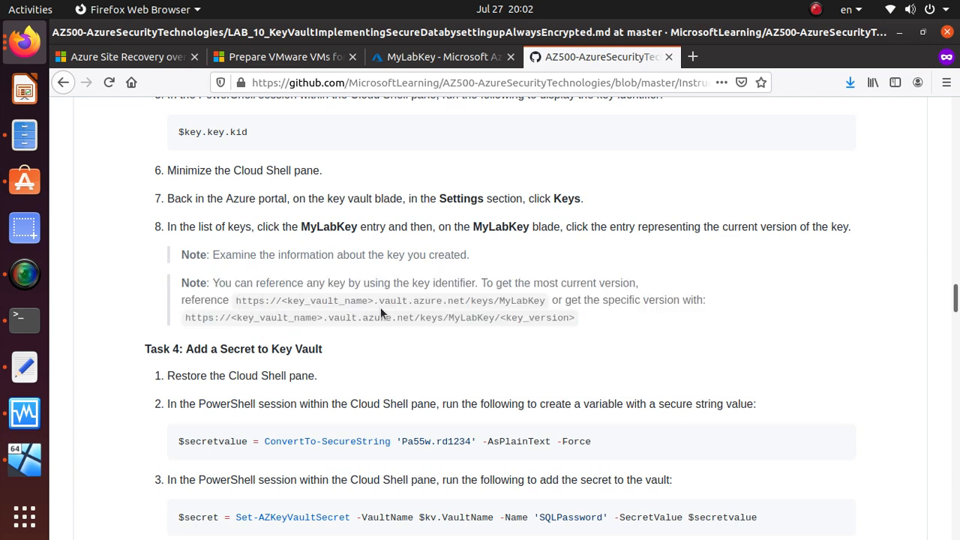
pyautogui.moveTo(382, 303); pyautogui.dragTo(543, 301)
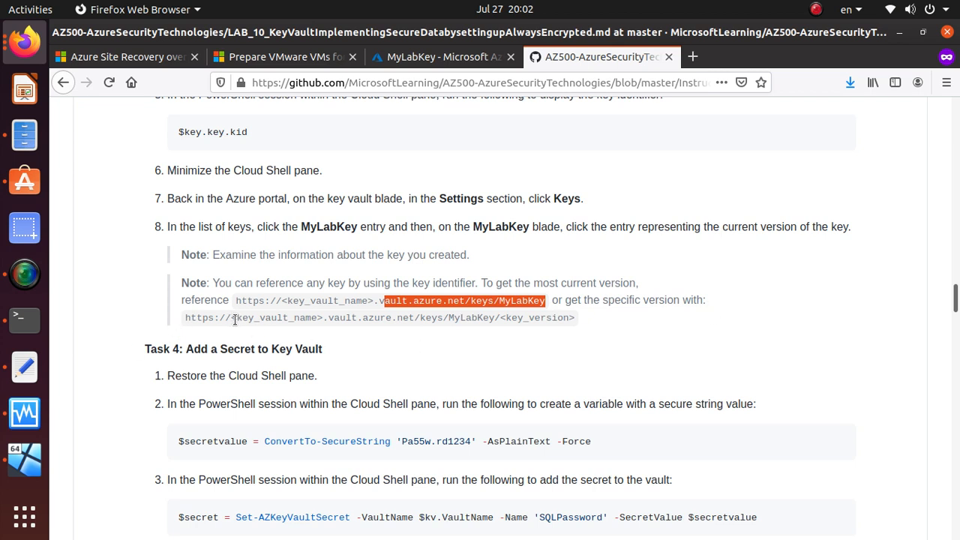
pyautogui.moveTo(231, 318); pyautogui.dragTo(586, 321)
pyautogui.scroll(-2, 343, 339)
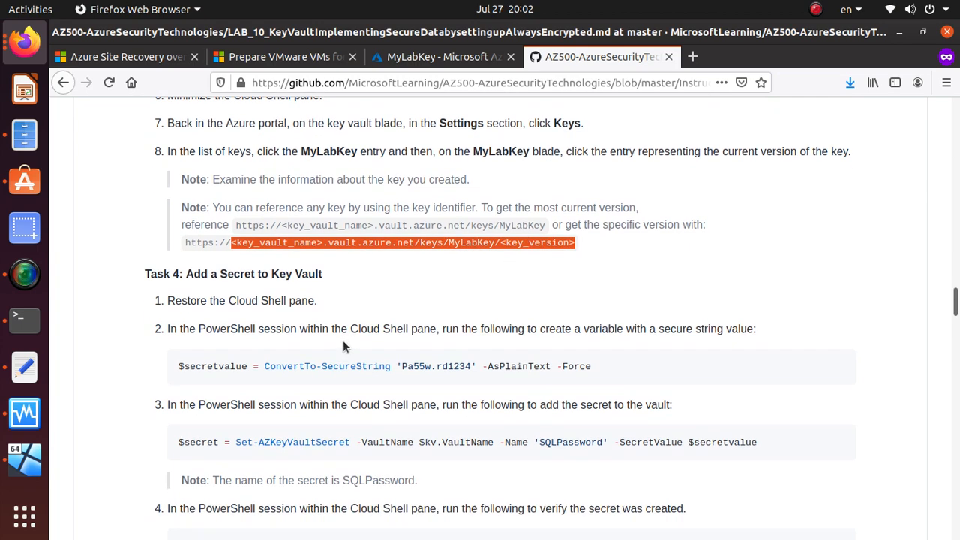
pyautogui.click(431, 60)
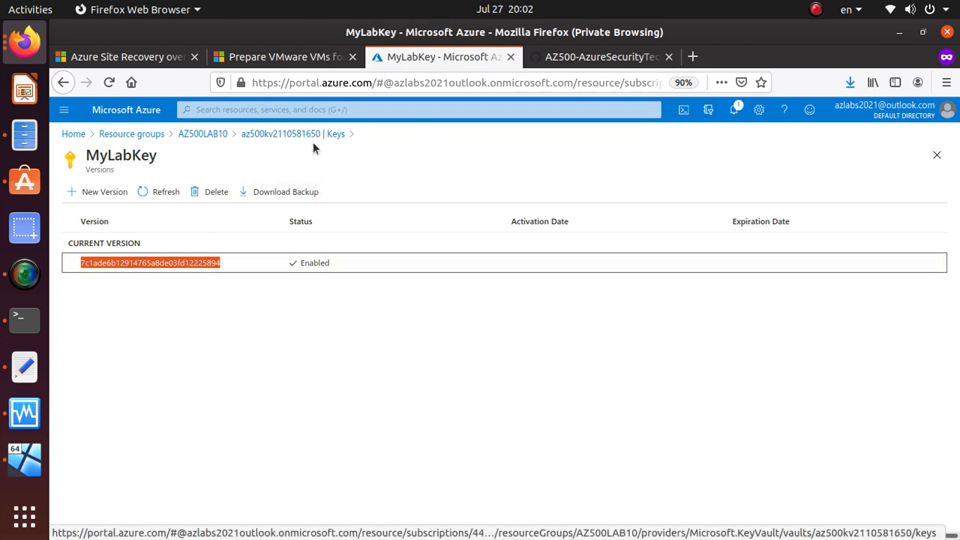
# Step: Paste the current MyLabKey version's key identifier onto a new line in the text editor notes
pyautogui.click(176, 269)
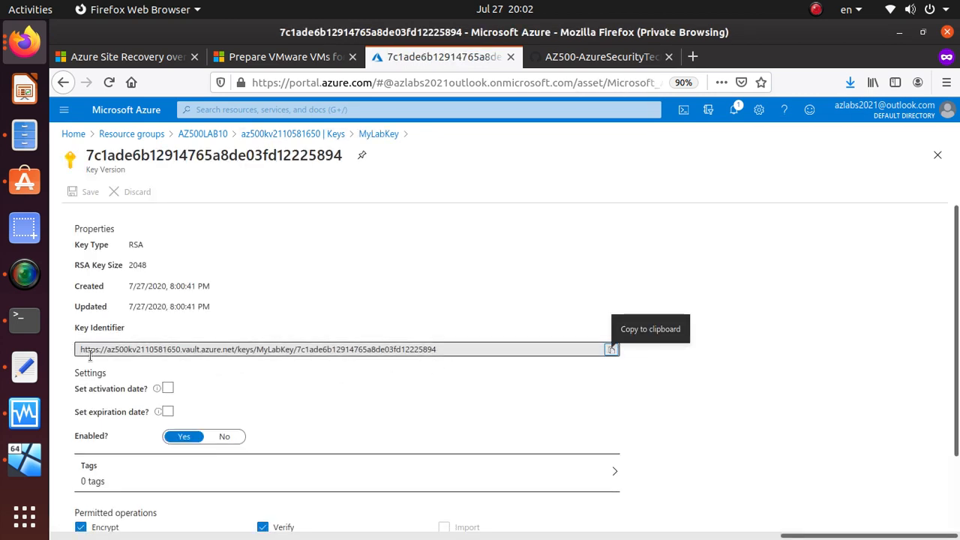
pyautogui.click(611, 351)
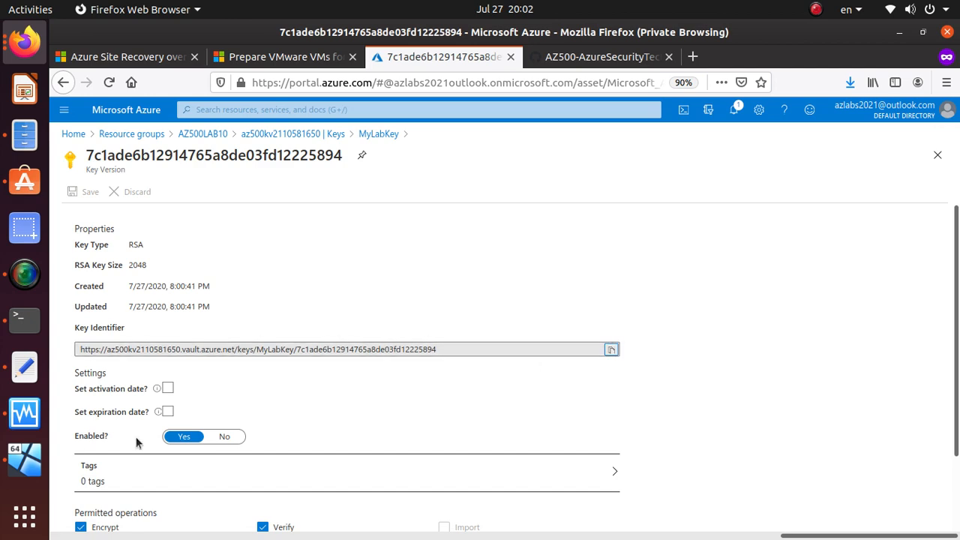
pyautogui.click(25, 368)
pyautogui.click(379, 224)
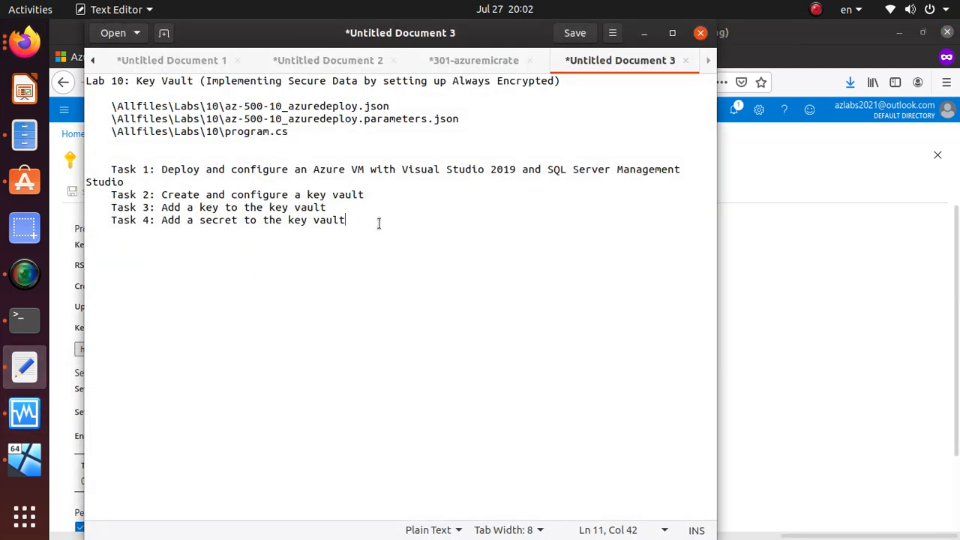
pyautogui.press('Return')
pyautogui.hotkey('ctrl', 'v')
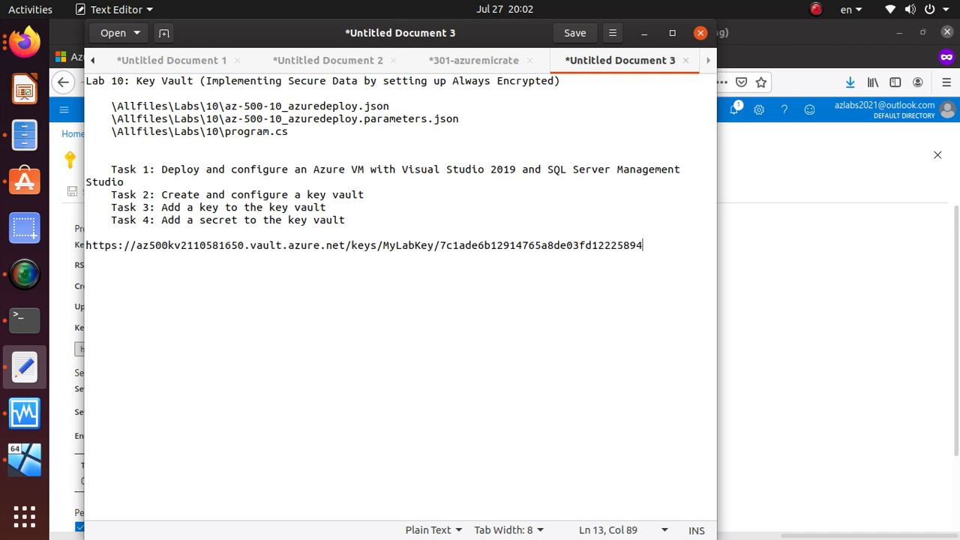
pyautogui.hotkey('alt', 'Tab')
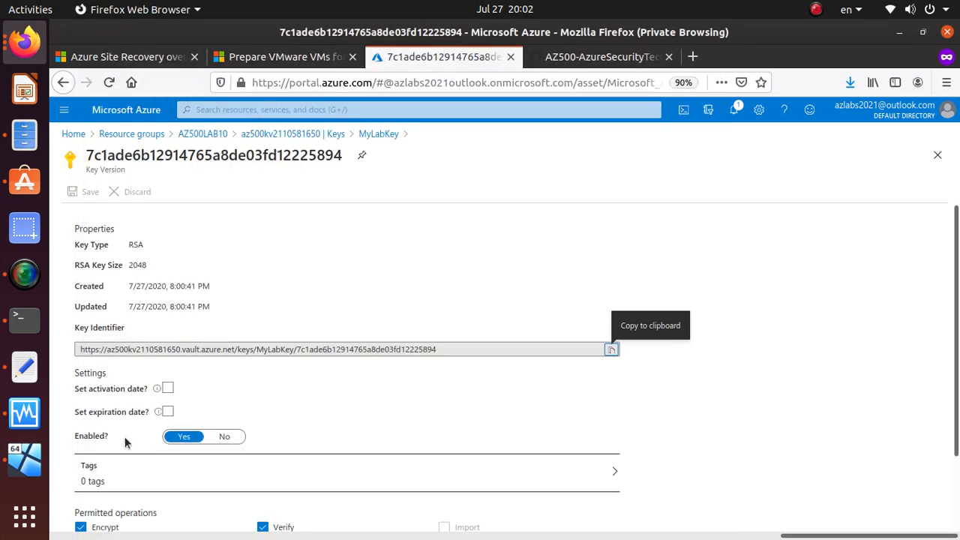
# Step: Check the key version details: RSA key type with 2048 key size
pyautogui.scroll(-1, 232, 480)
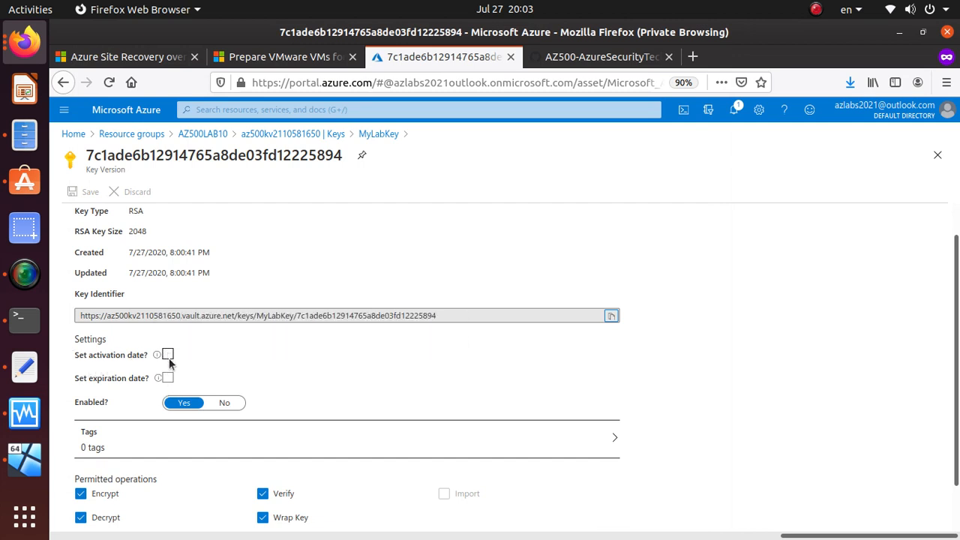
pyautogui.scroll(-2, 171, 381)
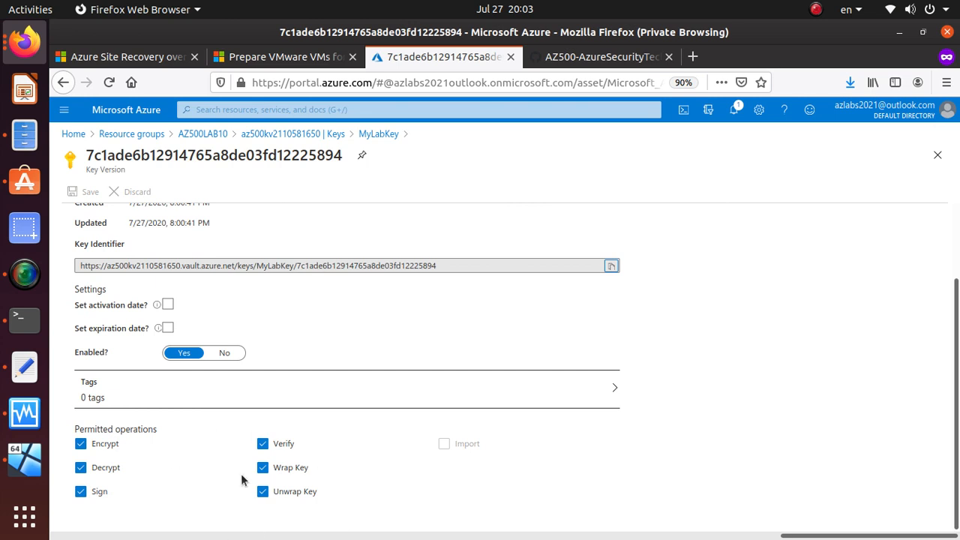
pyautogui.scroll(3, 241, 480)
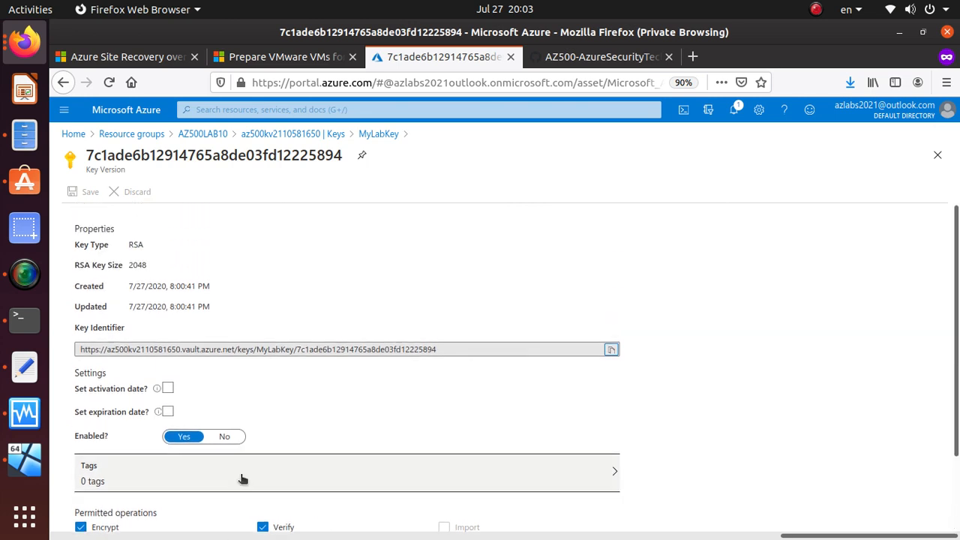
pyautogui.doubleClick(136, 244)
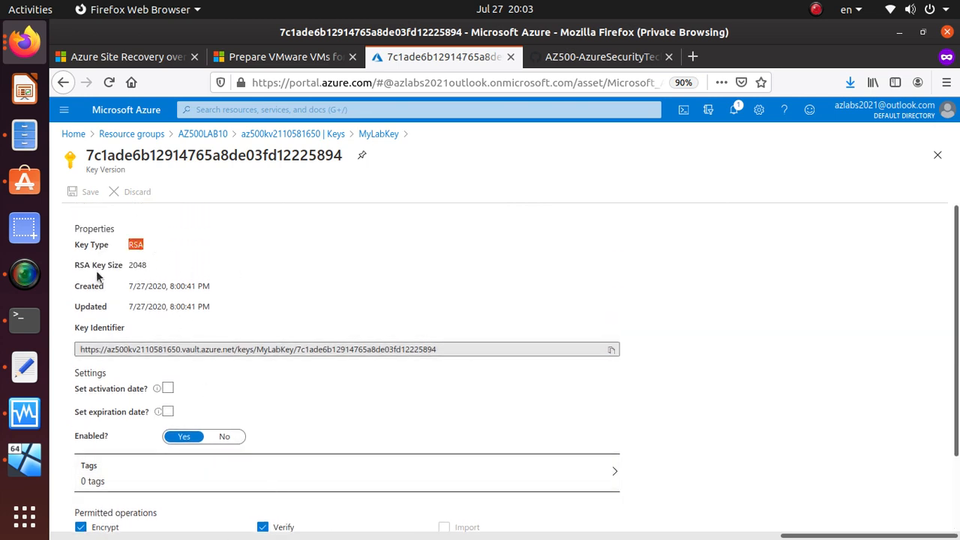
pyautogui.doubleClick(141, 266)
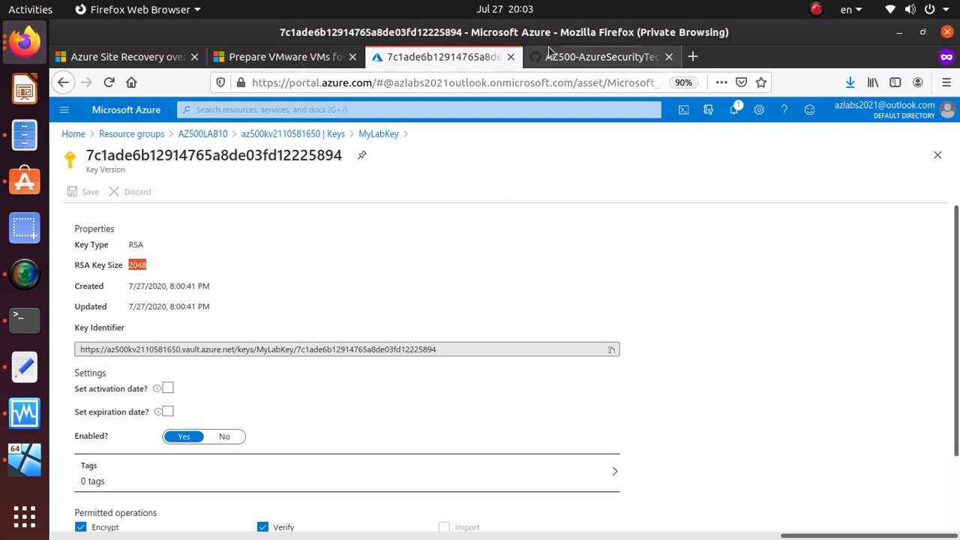
pyautogui.click(583, 60)
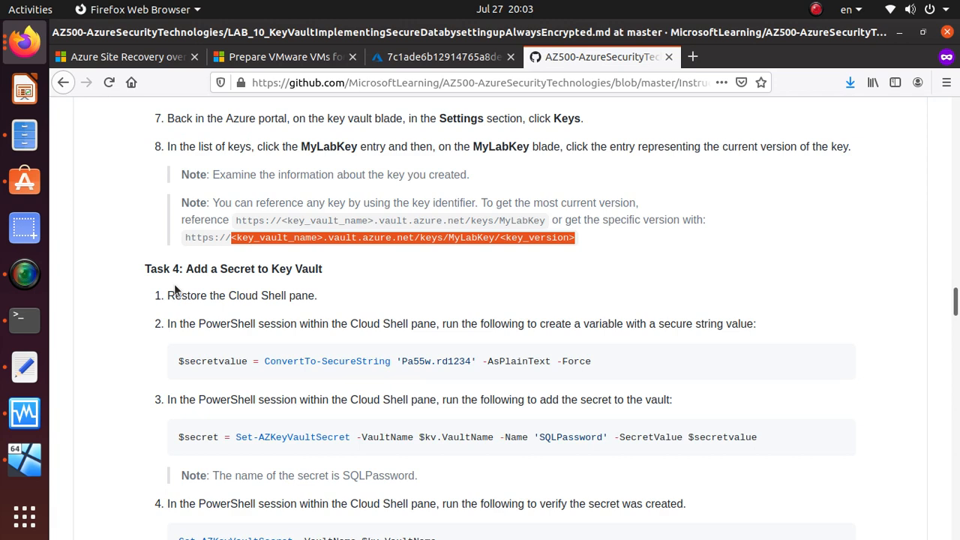
# Step: Copy the $secretvalue command from the lab and run it in Cloud Shell to create the secure password
pyautogui.scroll(-1, 236, 242)
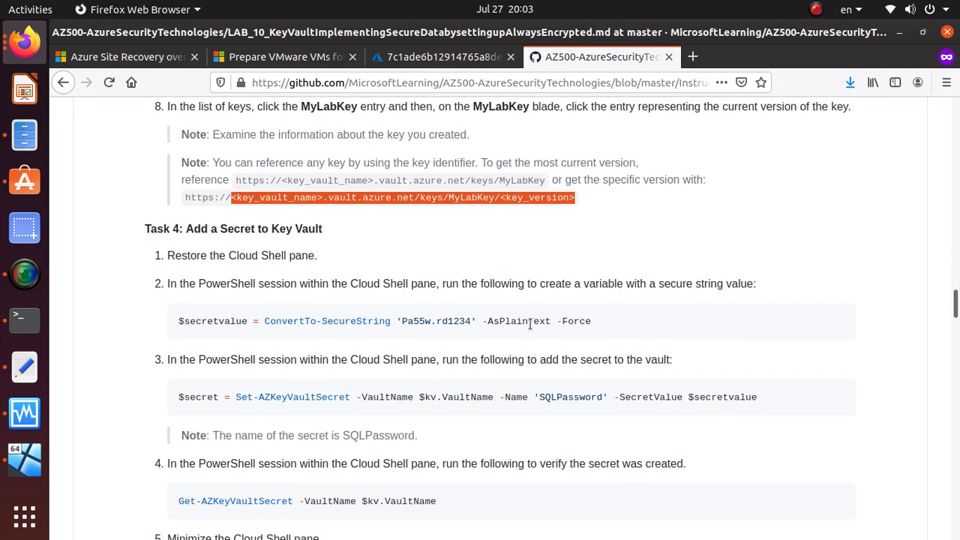
pyautogui.tripleClick(530, 323)
pyautogui.rightClick(530, 322)
pyautogui.click(557, 335)
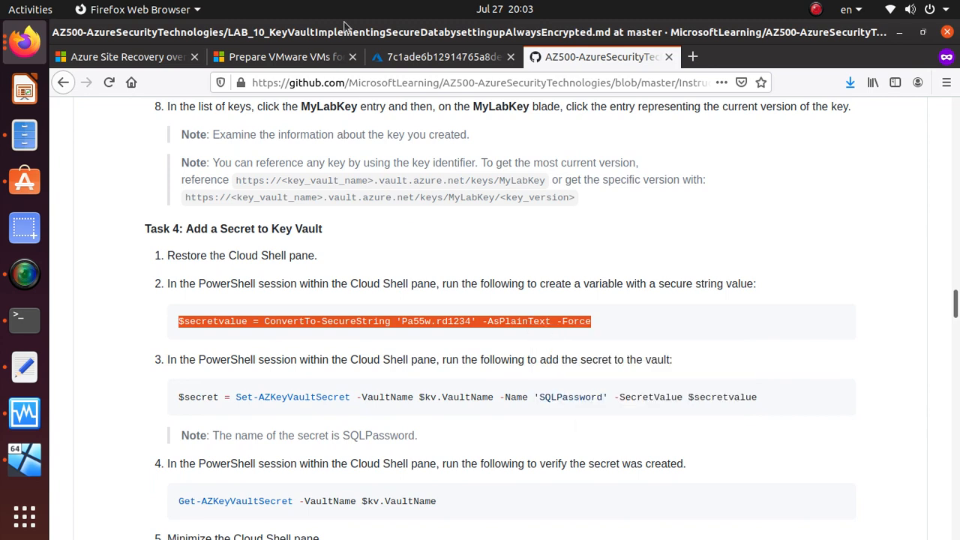
pyautogui.click(471, 59)
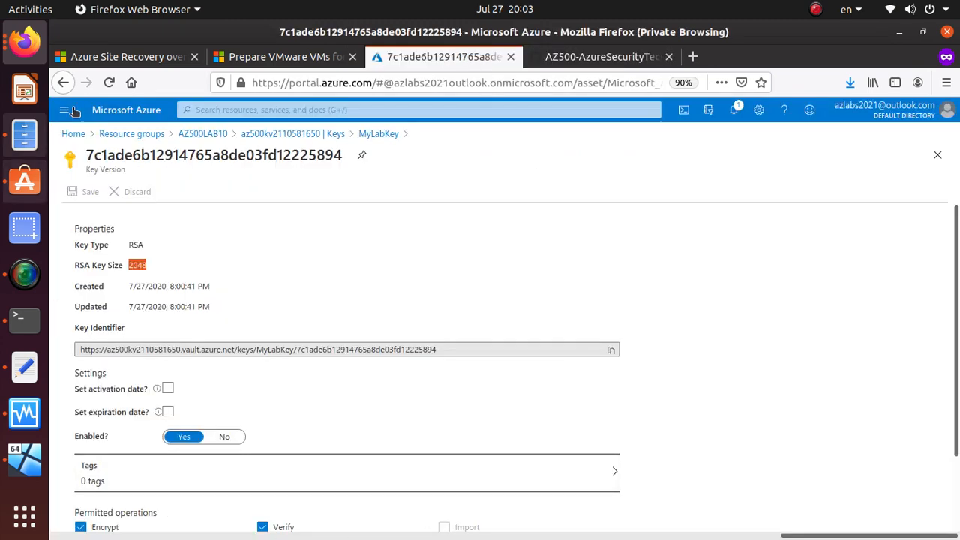
pyautogui.click(684, 109)
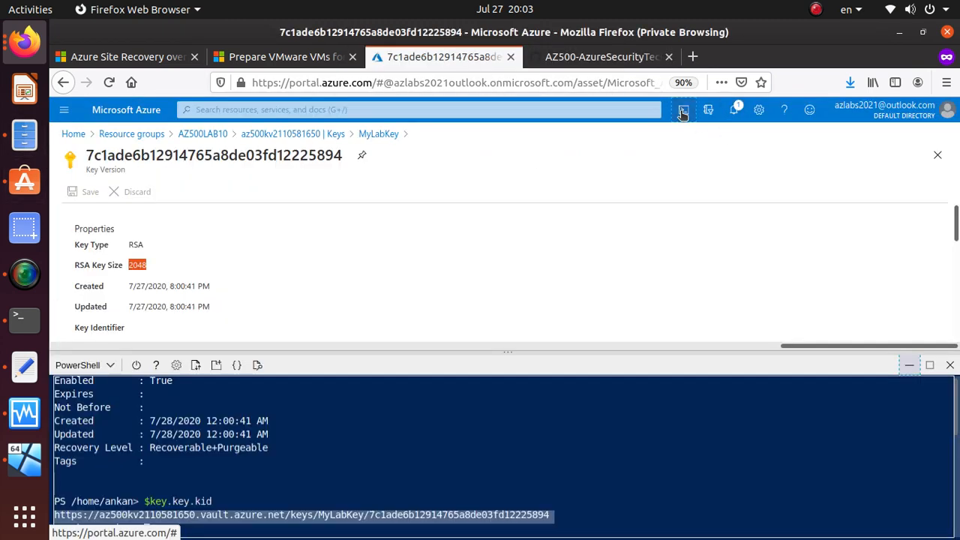
pyautogui.click(285, 531)
pyautogui.rightClick(273, 530)
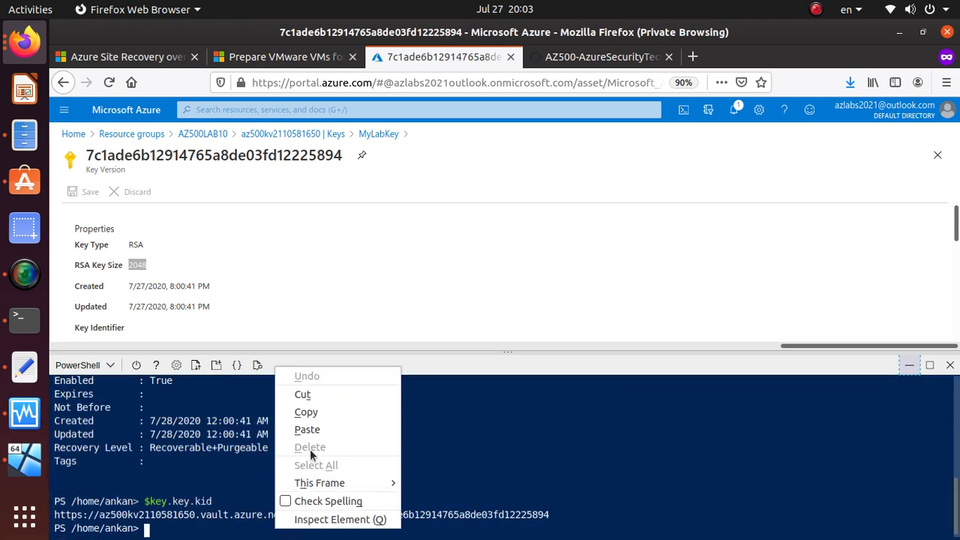
pyautogui.click(308, 426)
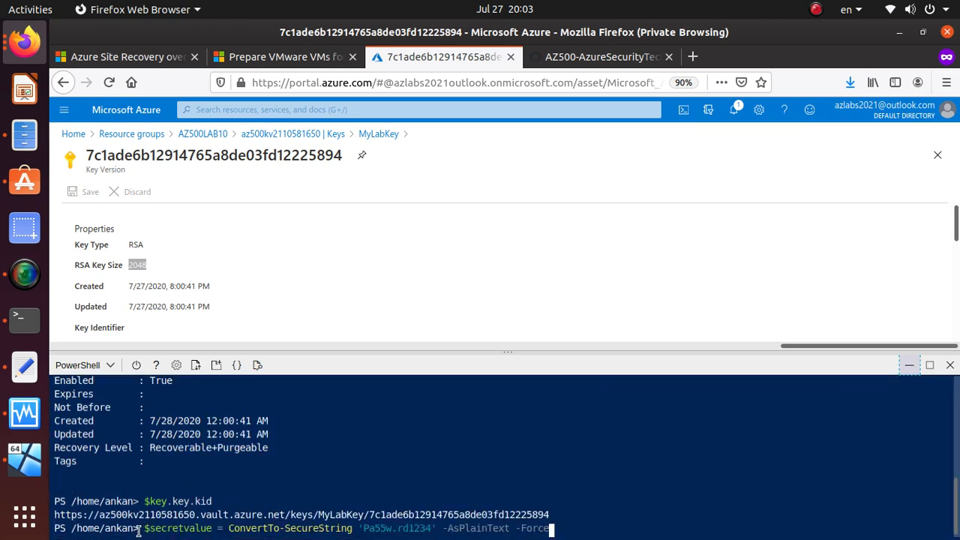
pyautogui.moveTo(139, 531); pyautogui.dragTo(435, 530)
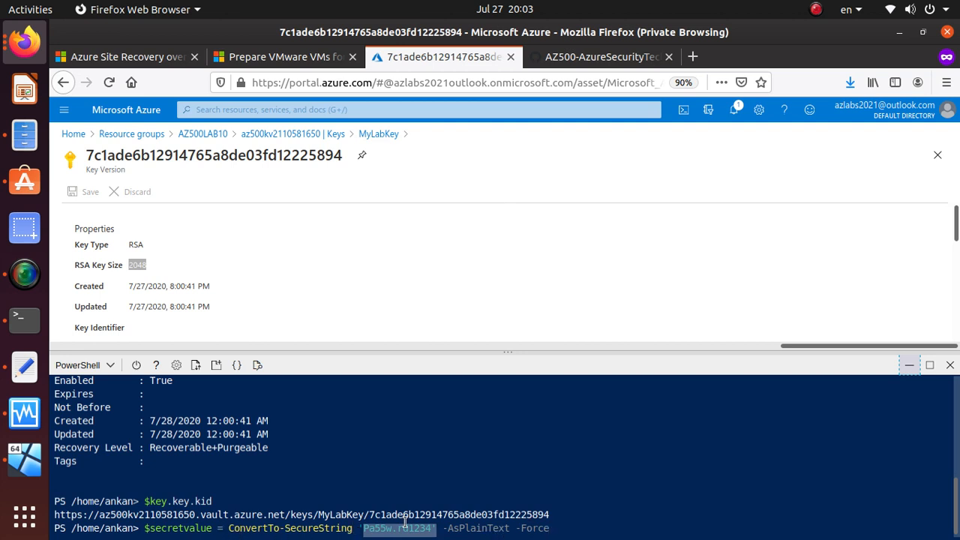
pyautogui.press('Return')
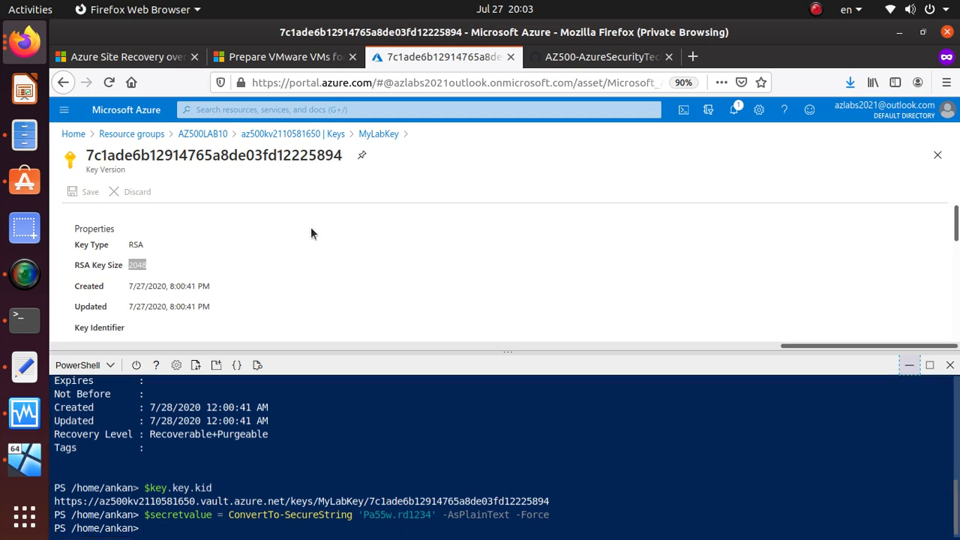
# Step: Run Set-AZKeyVaultSecret to add the SQLPassword secret to the vault
pyautogui.click(608, 60)
pyautogui.scroll(-2, 247, 336)
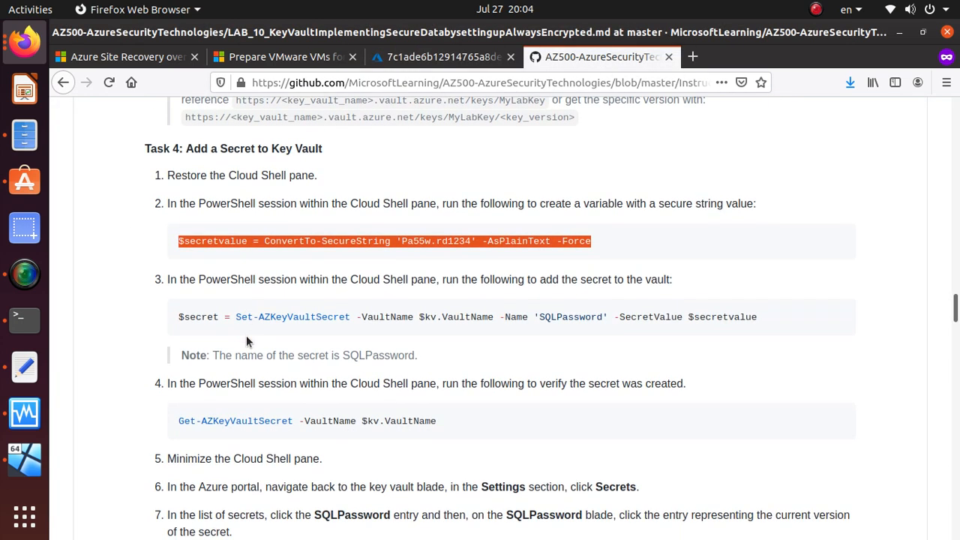
pyautogui.tripleClick(542, 321)
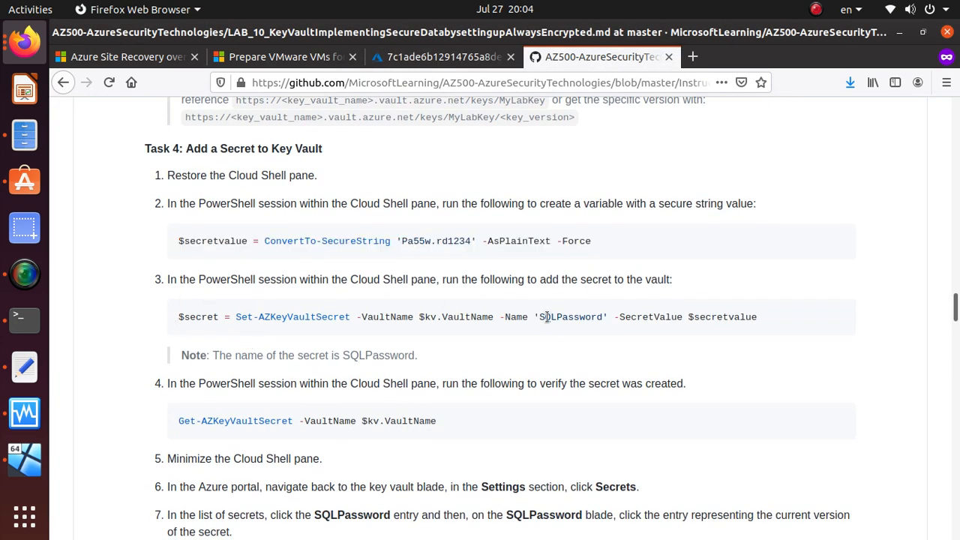
pyautogui.rightClick(563, 316)
pyautogui.click(575, 325)
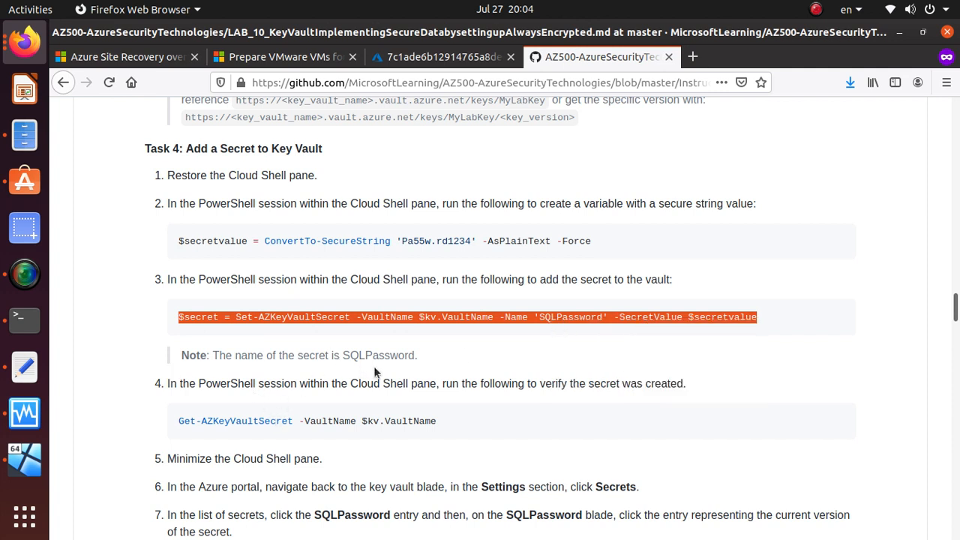
pyautogui.doubleClick(570, 317)
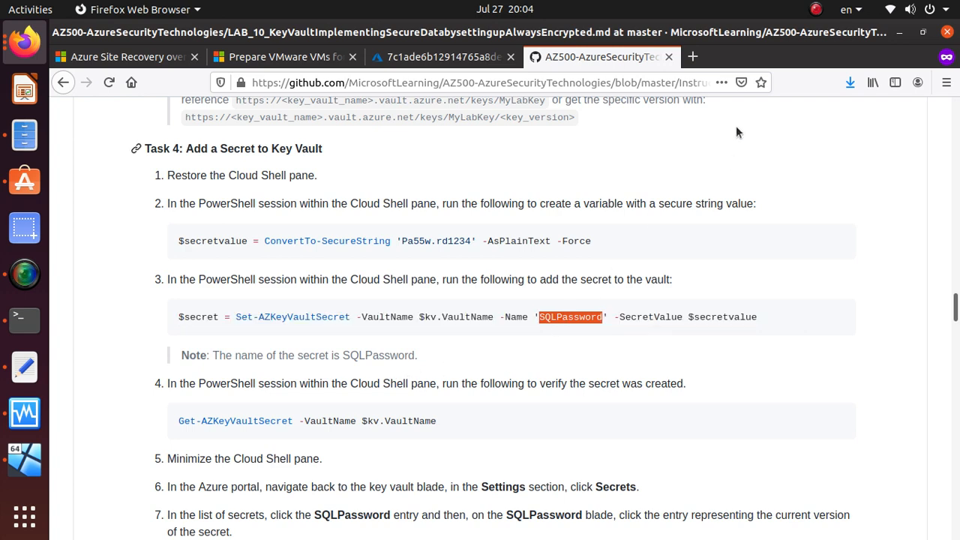
pyautogui.click(401, 60)
pyautogui.rightClick(310, 530)
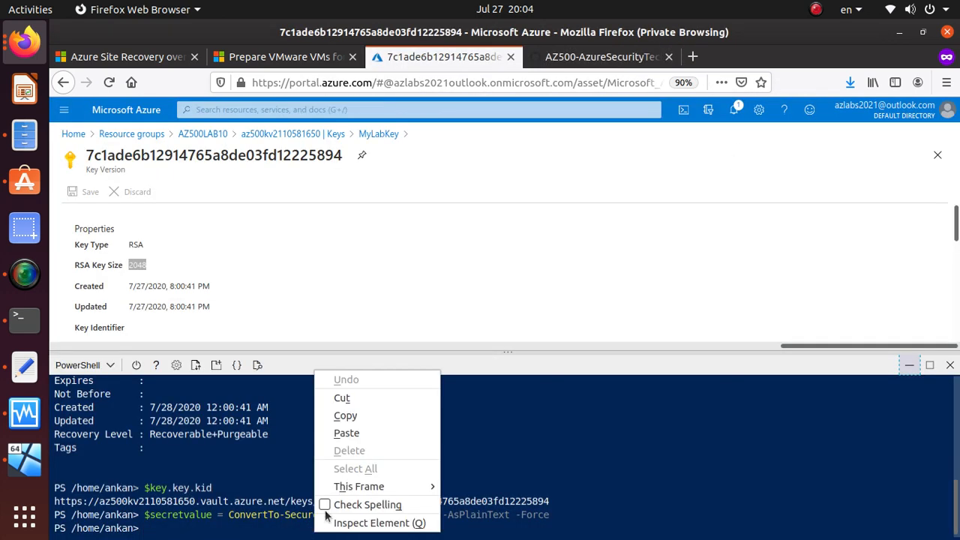
pyautogui.click(350, 432)
pyautogui.press('Return')
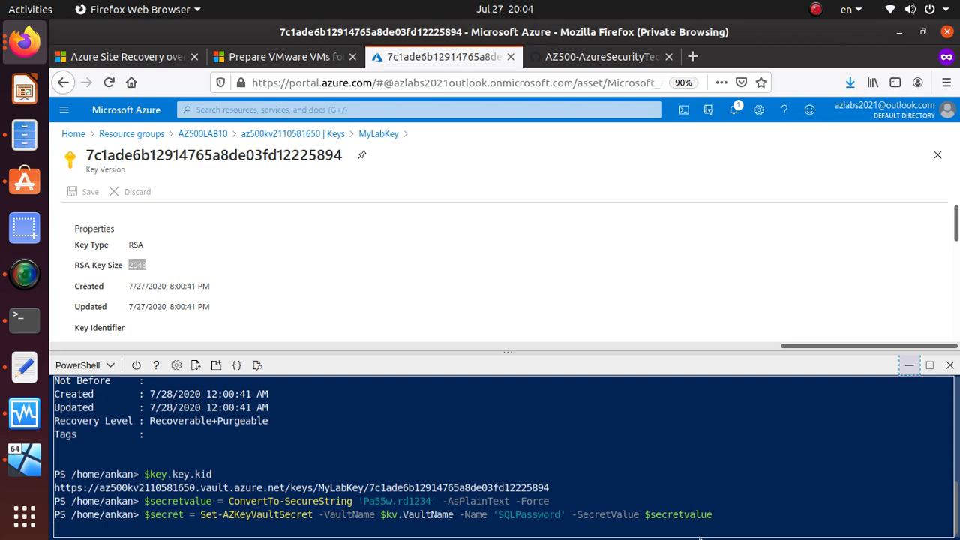
pyautogui.press('Return')
pyautogui.press('Return')
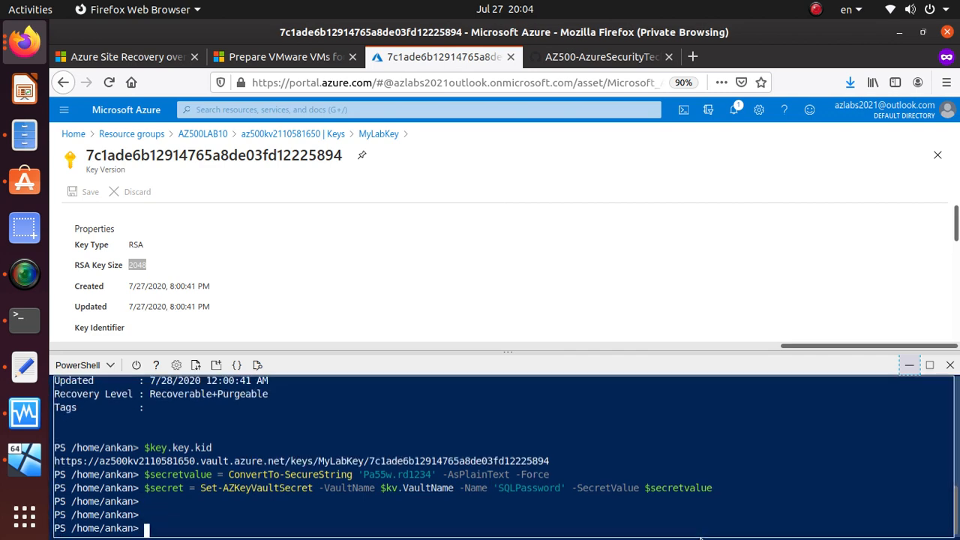
# Step: Run Get-AZKeyVaultSecret -VaultName $kv.VaultName and highlight the Name : SQLPassword output line
pyautogui.click(637, 60)
pyautogui.scroll(-3, 230, 362)
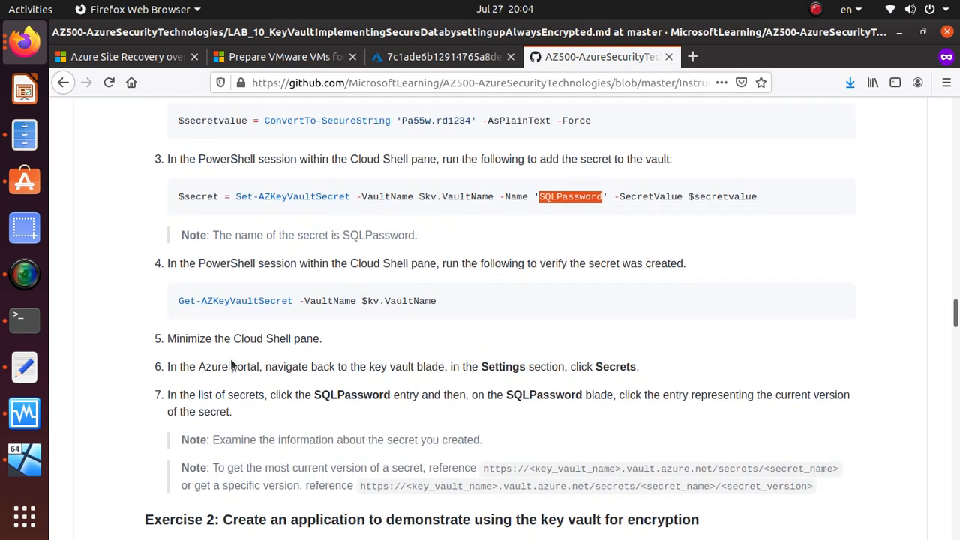
pyautogui.tripleClick(352, 306)
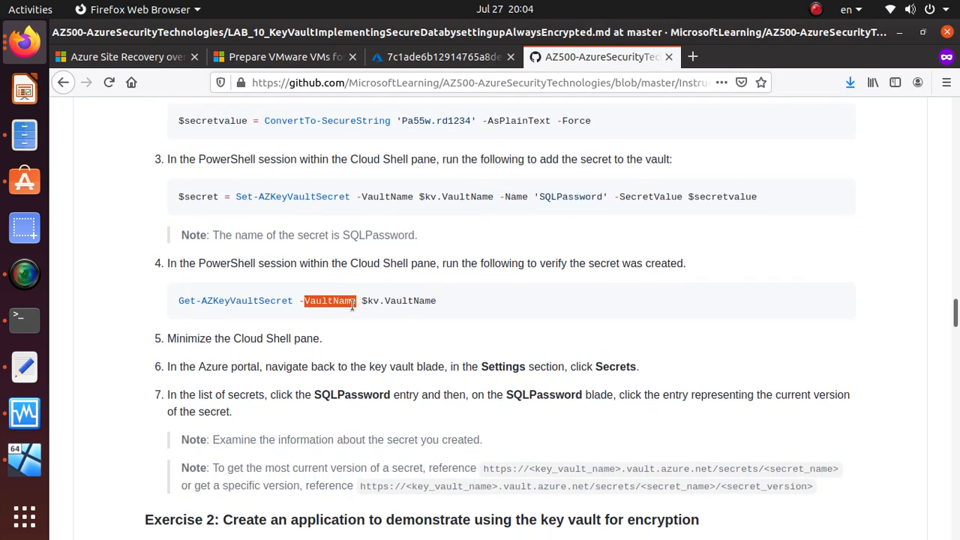
pyautogui.rightClick(374, 305)
pyautogui.click(382, 315)
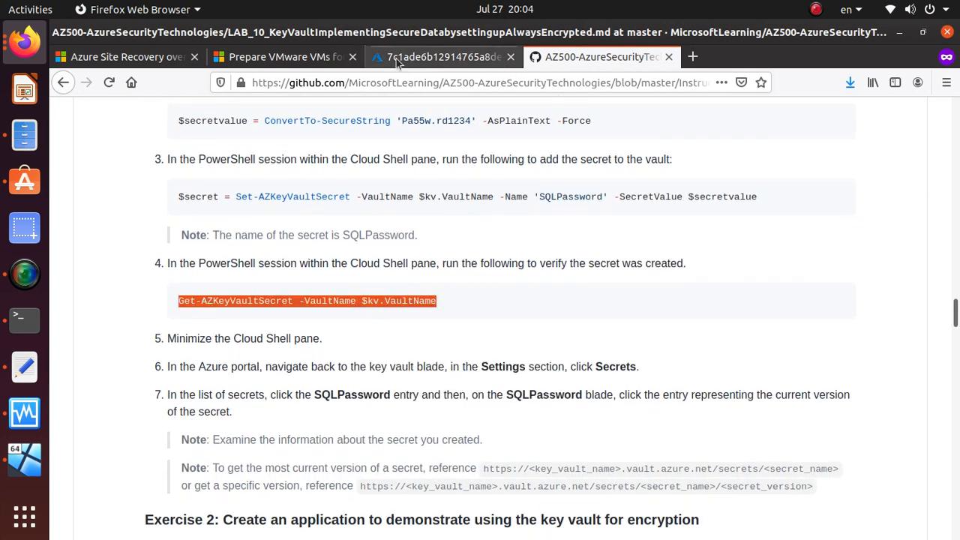
pyautogui.click(425, 57)
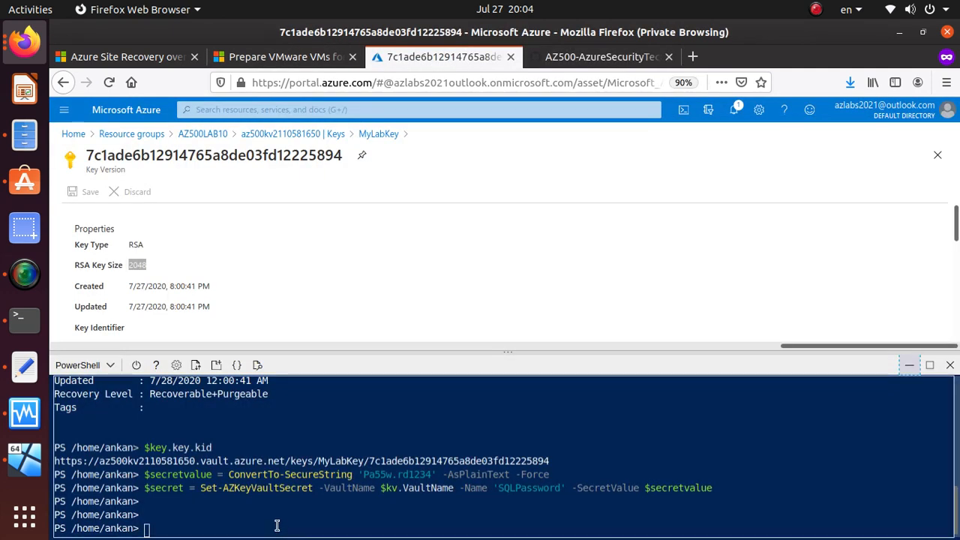
pyautogui.rightClick(279, 526)
pyautogui.click(354, 424)
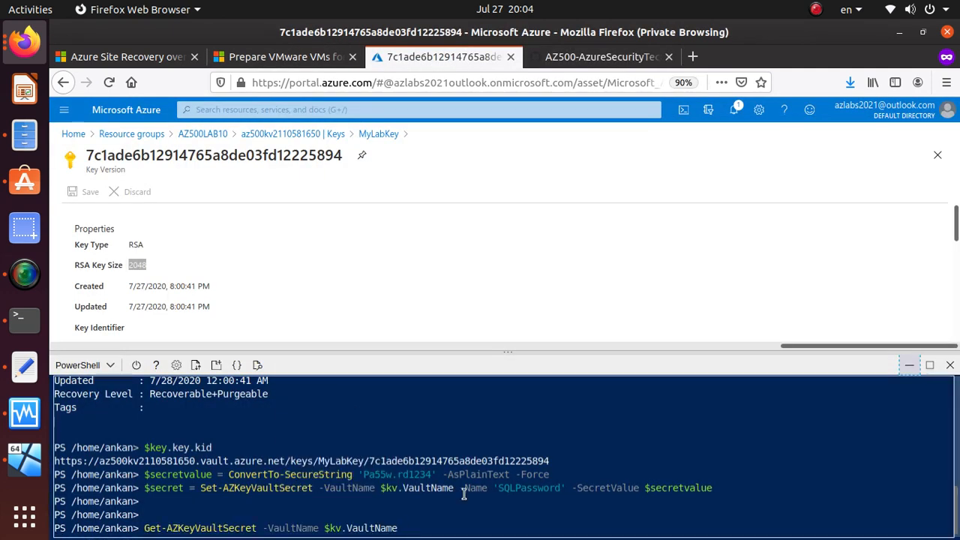
pyautogui.press('Return')
pyautogui.scroll(2, 181, 474)
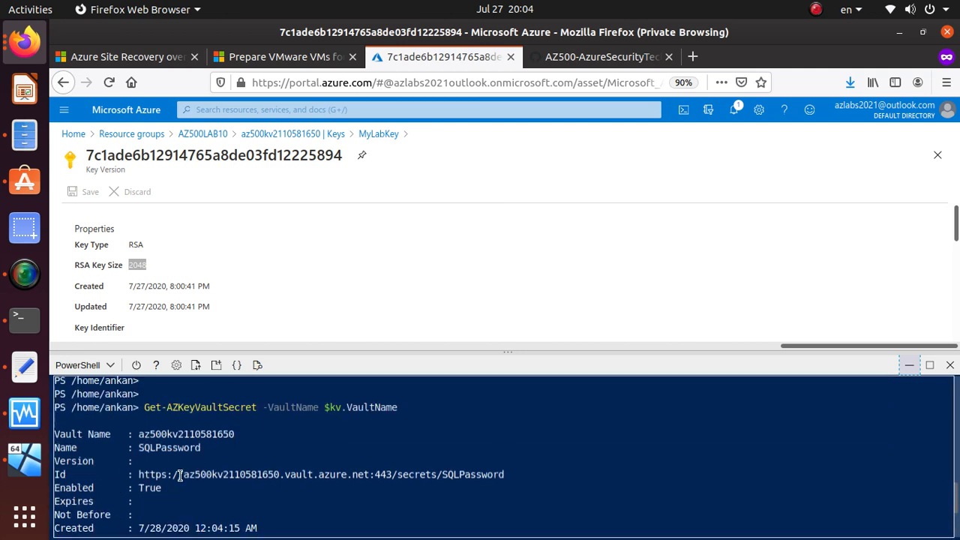
pyautogui.moveTo(205, 446); pyautogui.dragTo(54, 448)
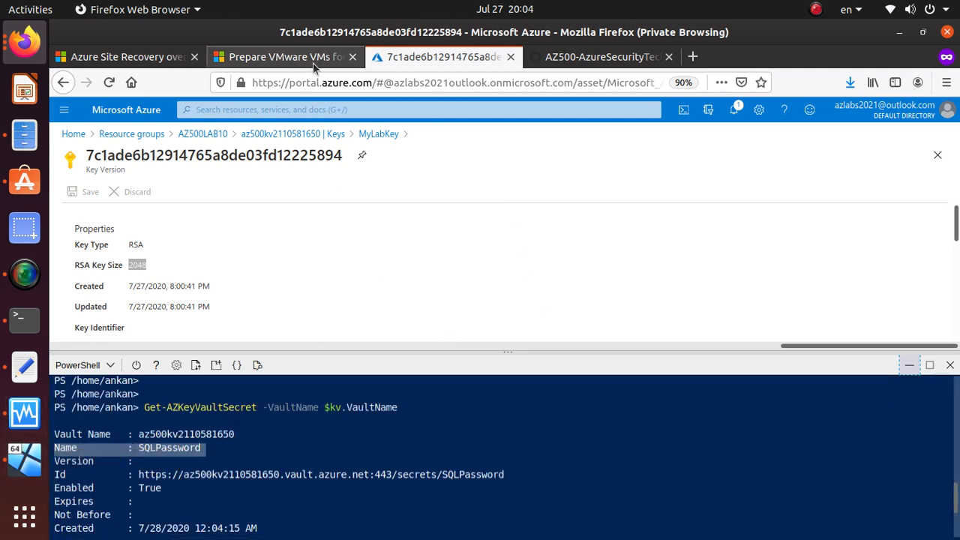
# Step: Read the lab steps on minimizing Cloud Shell and opening the vault's secrets
pyautogui.click(582, 57)
pyautogui.scroll(-1, 327, 382)
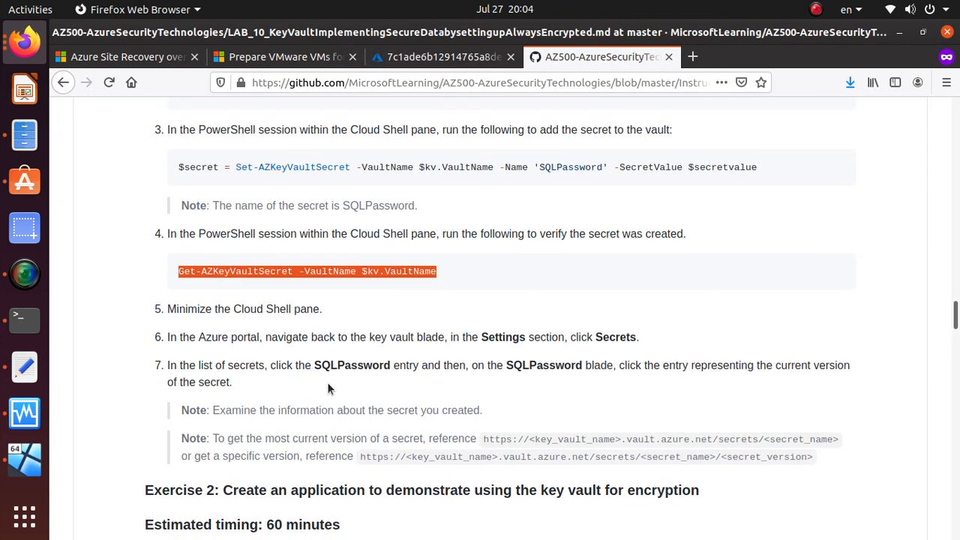
pyautogui.scroll(-2, 331, 388)
pyautogui.tripleClick(291, 218)
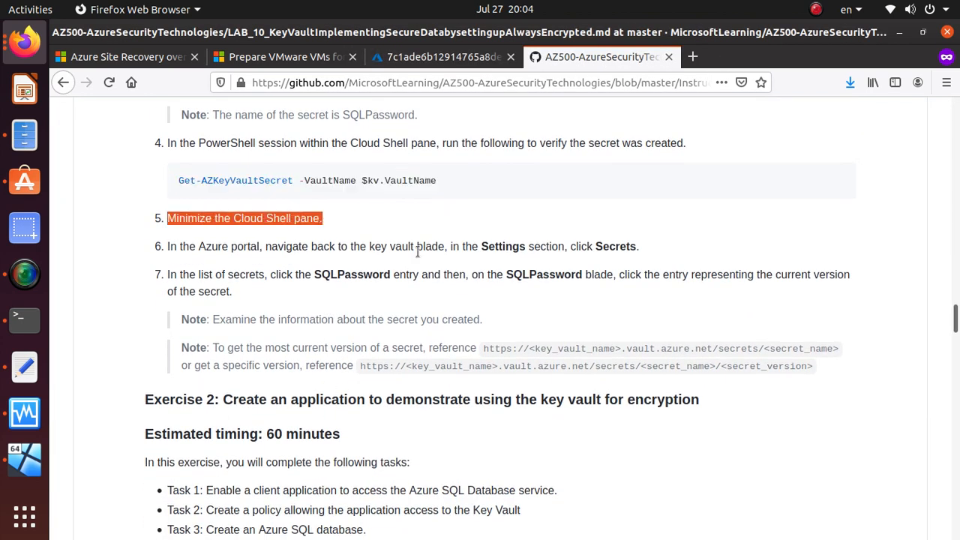
pyautogui.tripleClick(625, 248)
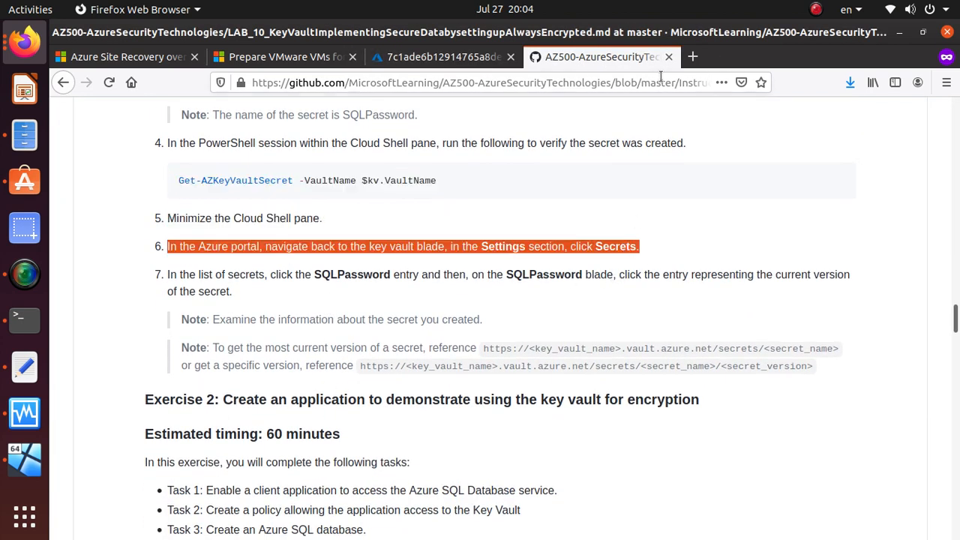
# Step: In the key vault's Secrets, open SQLPassword's current version and copy its Secret Identifier
pyautogui.click(452, 66)
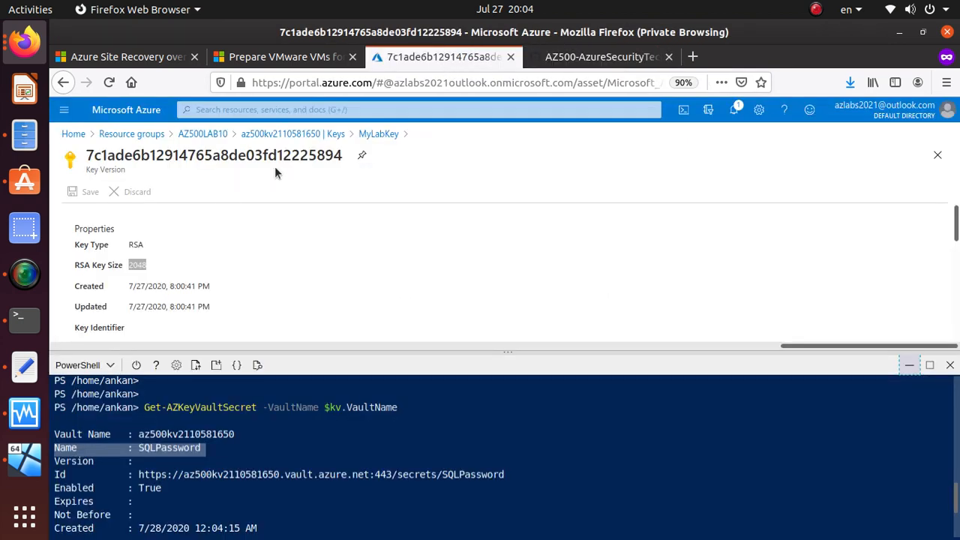
pyautogui.click(334, 135)
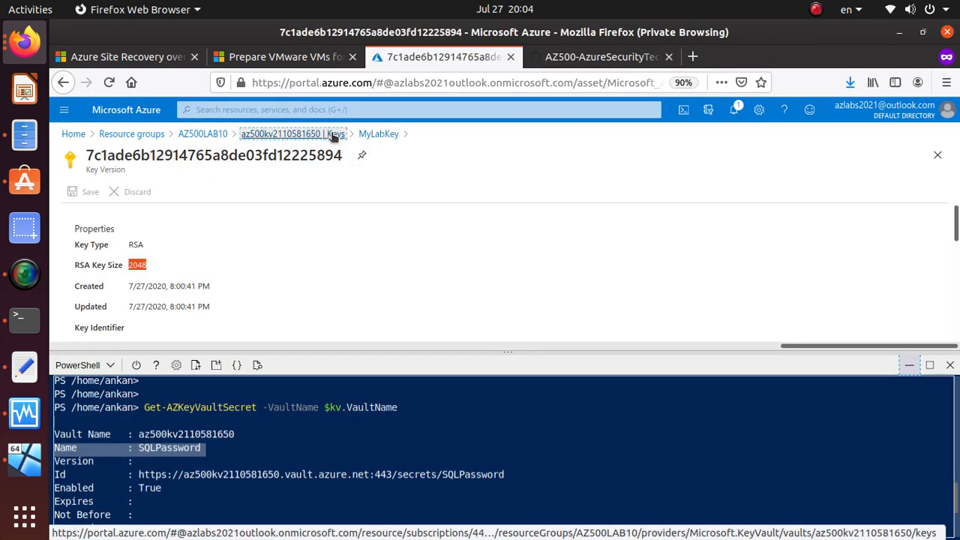
pyautogui.scroll(-1, 178, 298)
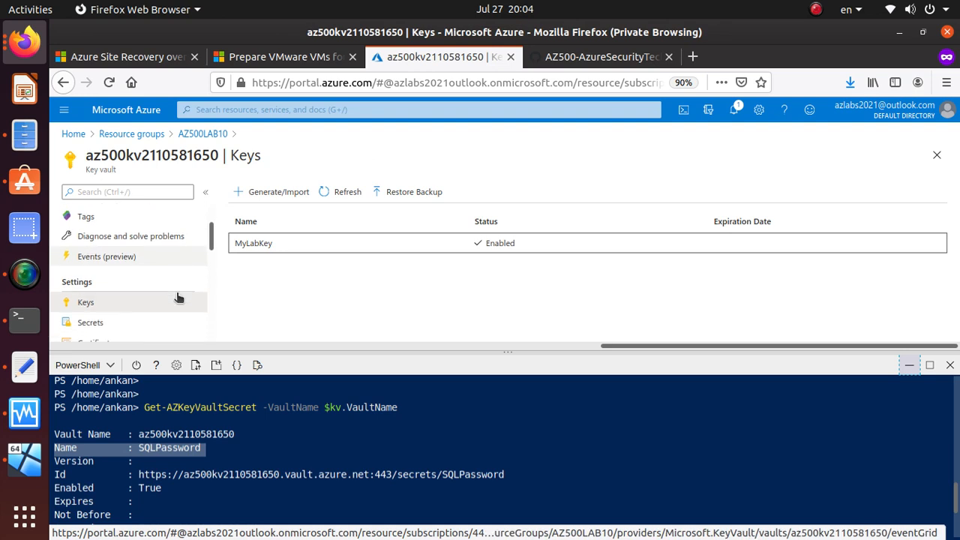
pyautogui.click(116, 320)
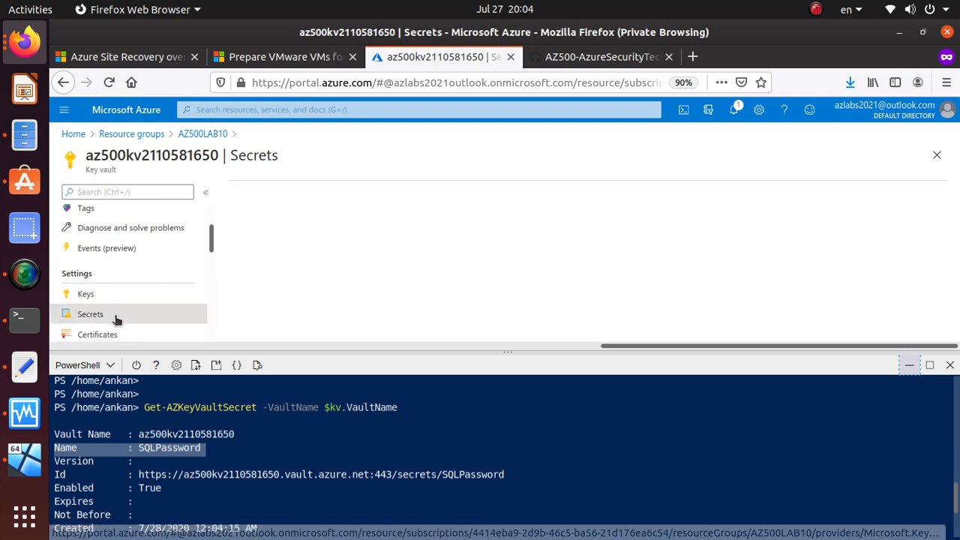
pyautogui.click(909, 365)
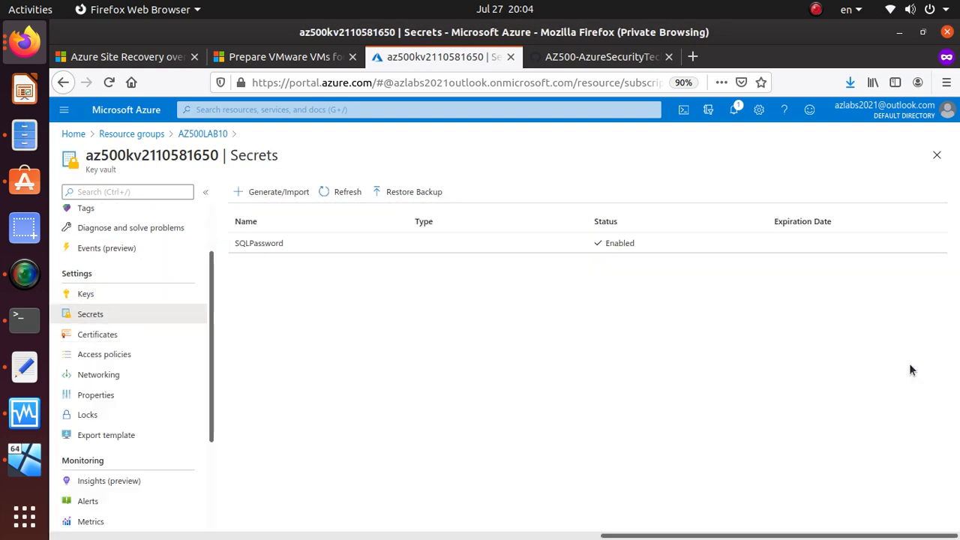
pyautogui.click(268, 245)
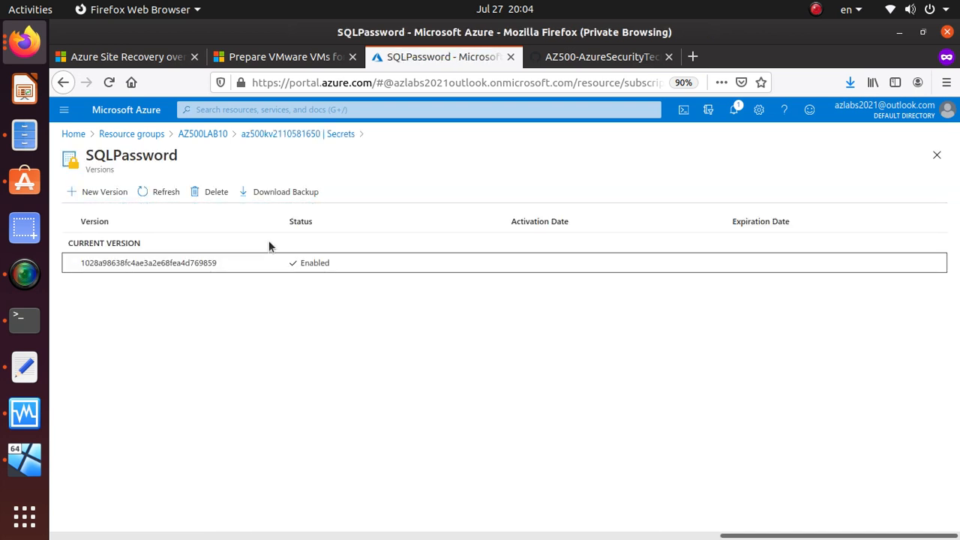
pyautogui.click(162, 264)
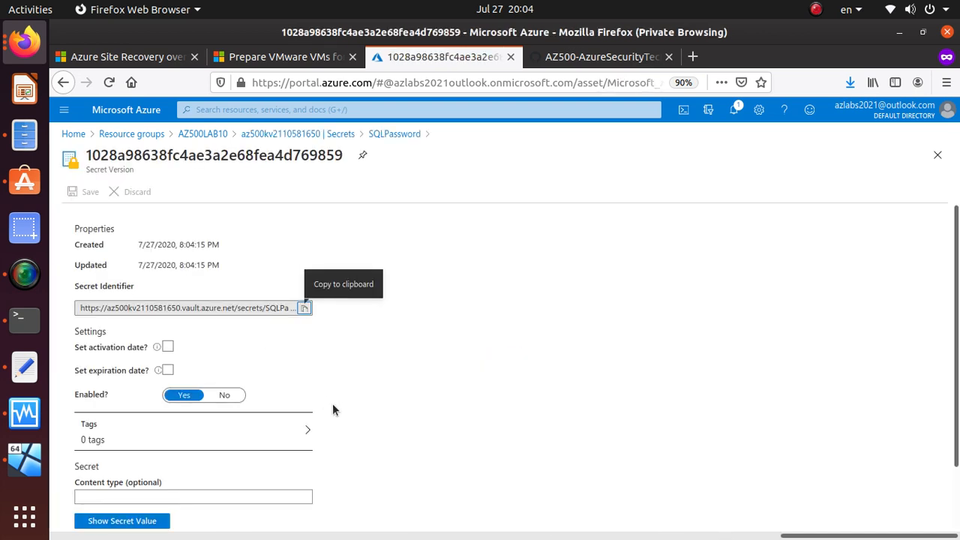
pyautogui.click(303, 309)
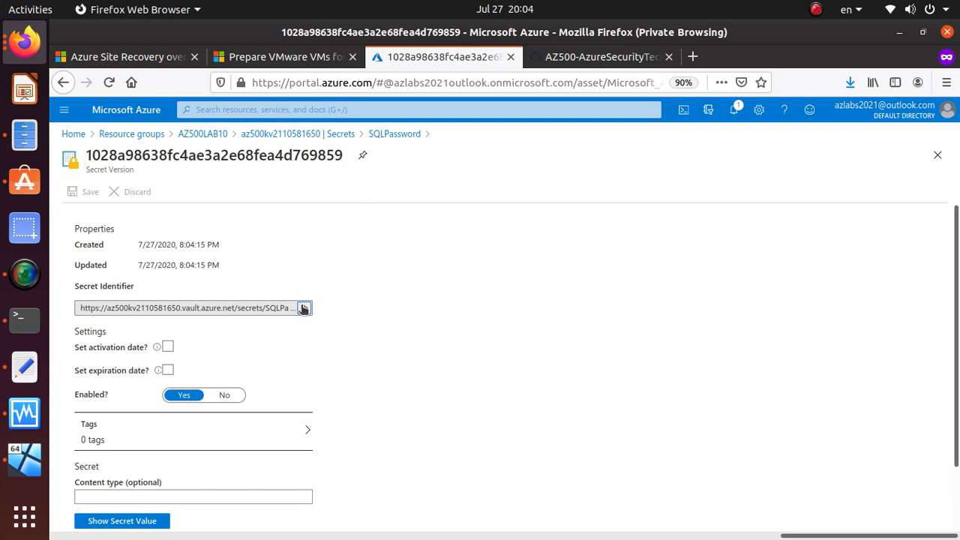
# Step: Paste the SQLPassword secret identifier URL below the key URL in the notes
pyautogui.hotkey('alt', 'Tab')
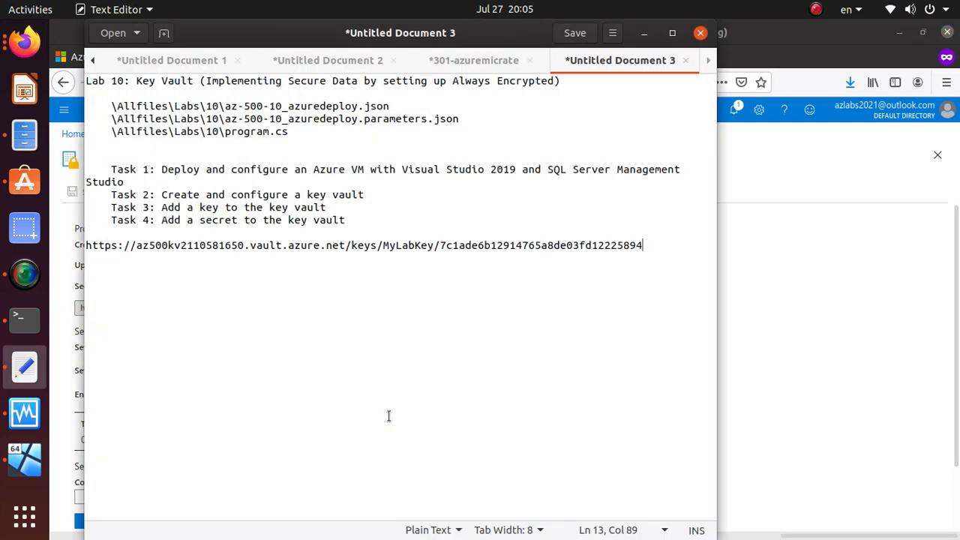
pyautogui.press('Return')
pyautogui.press('Return')
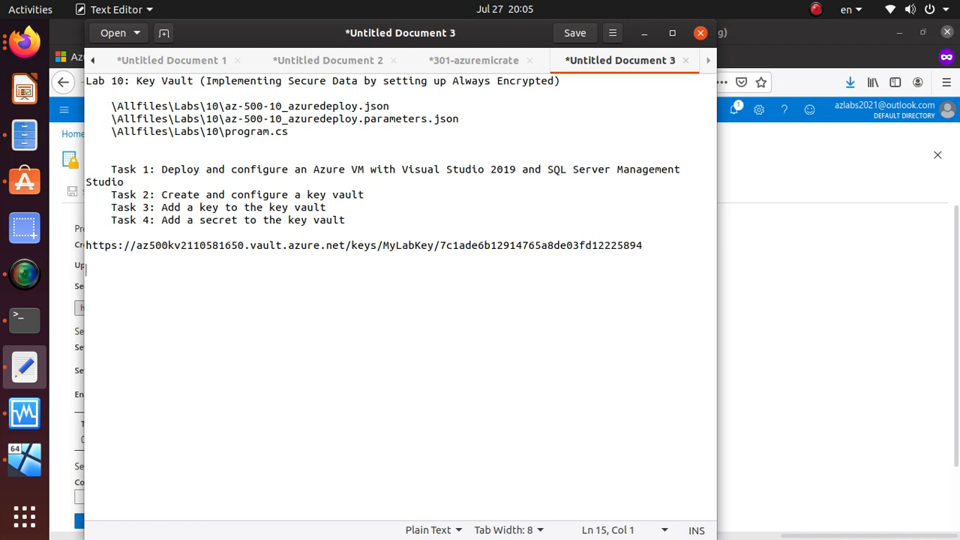
pyautogui.hotkey('ctrl', 'v')
# Step: Copy the secret's value from the portal and paste it on a new line in the notes
pyautogui.hotkey('alt', 'Tab')
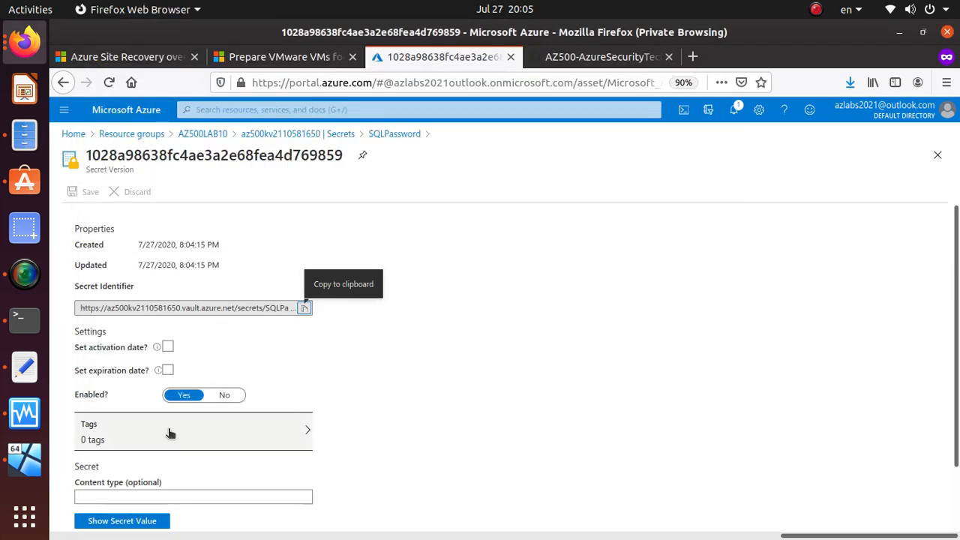
pyautogui.scroll(-2, 169, 433)
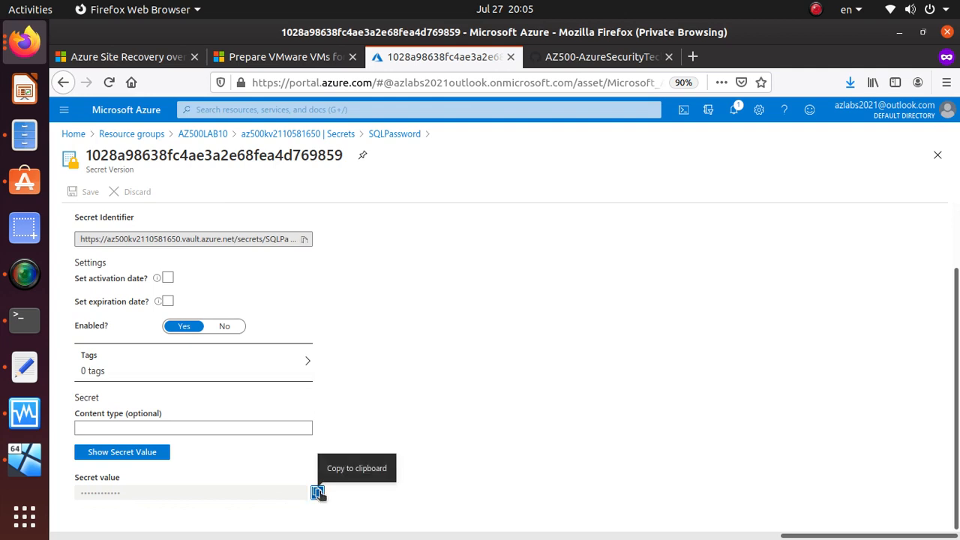
pyautogui.click(319, 495)
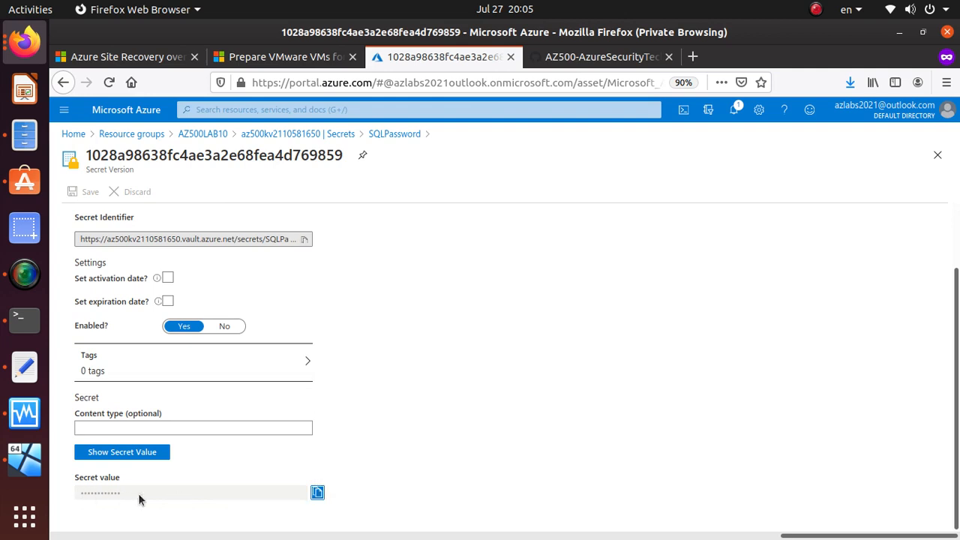
pyautogui.hotkey('alt', 'Tab')
pyautogui.press('Return')
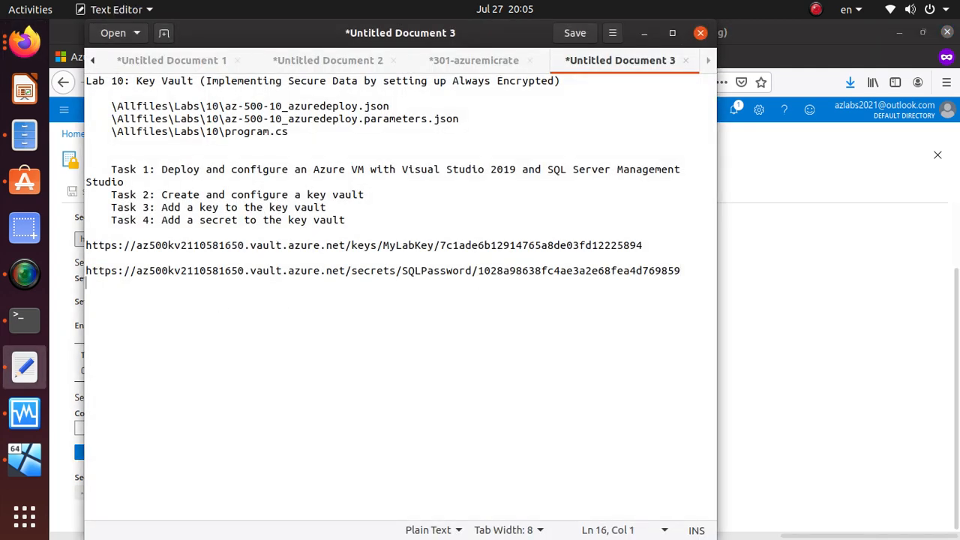
pyautogui.hotkey('ctrl', 'v')
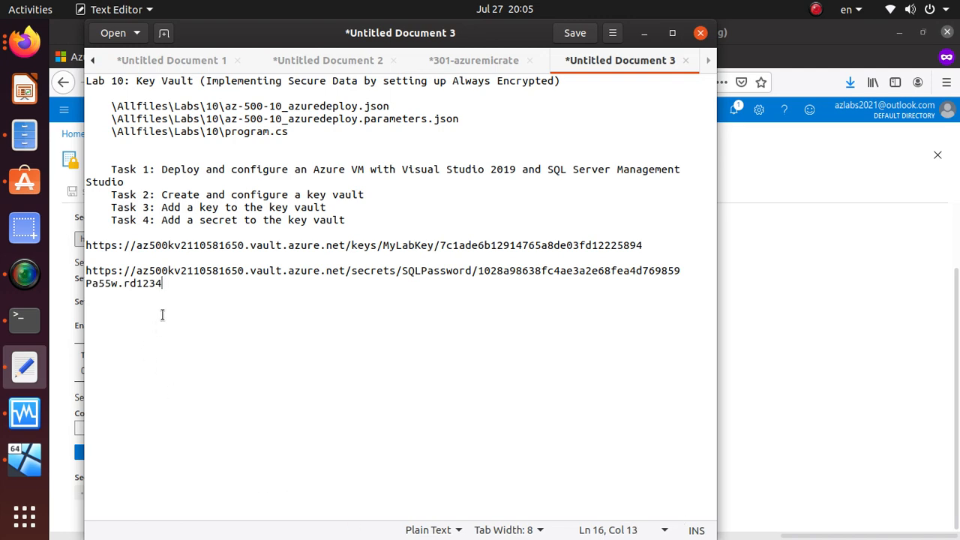
pyautogui.moveTo(164, 284); pyautogui.dragTo(6, 272)
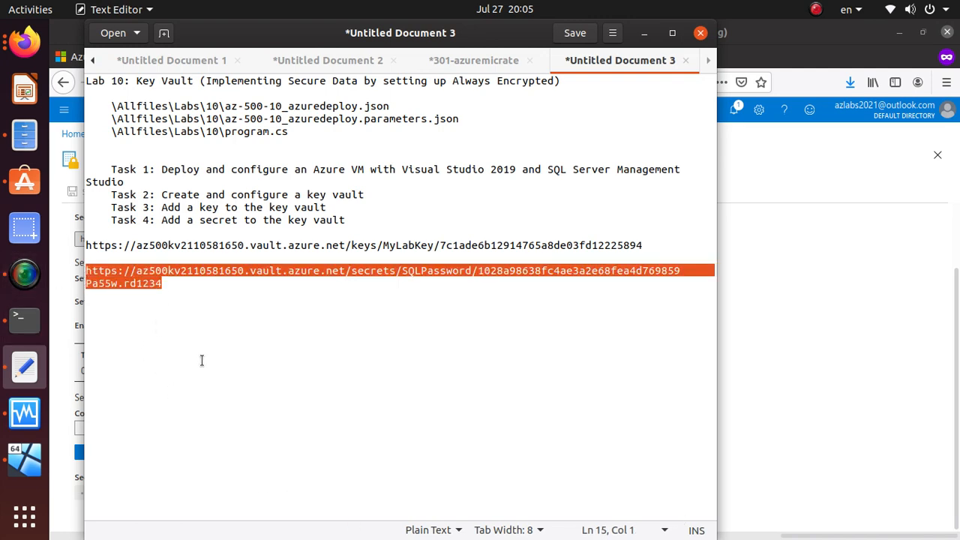
pyautogui.hotkey('alt', 'Tab')
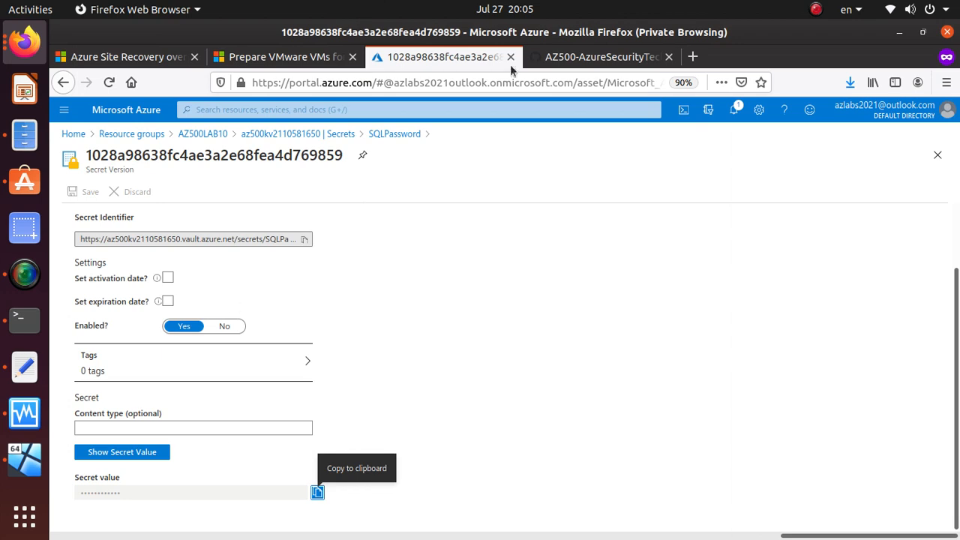
# Step: Scroll through the AZ500 lab instructions on GitHub past the completed Exercise 1
pyautogui.click(586, 63)
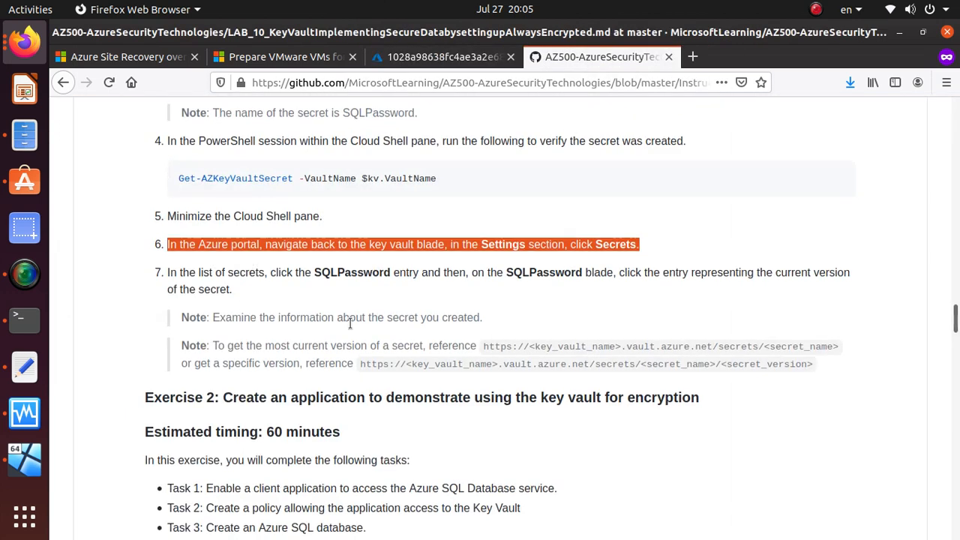
pyautogui.scroll(-2, 349, 323)
pyautogui.scroll(-3, 350, 322)
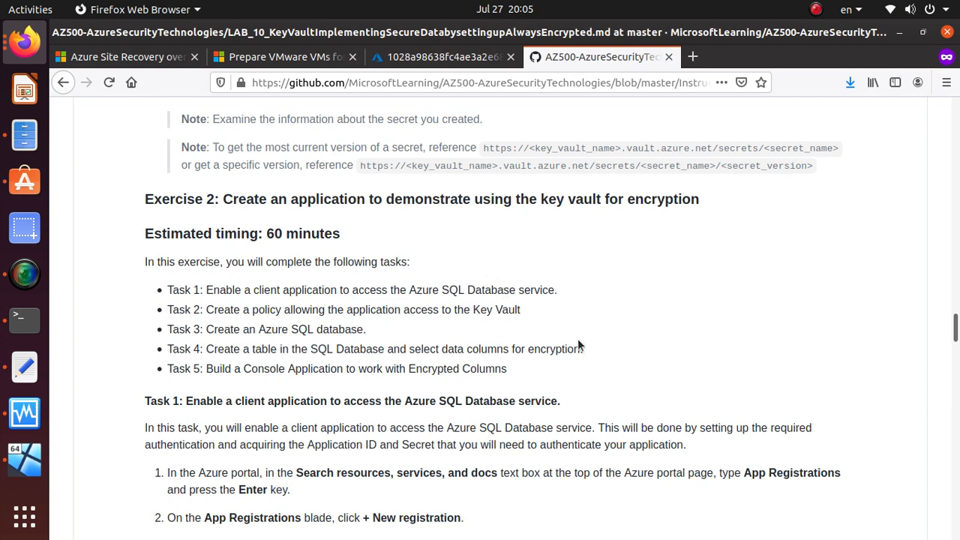
pyautogui.scroll(-15, 503, 396)
pyautogui.scroll(-20, 515, 408)
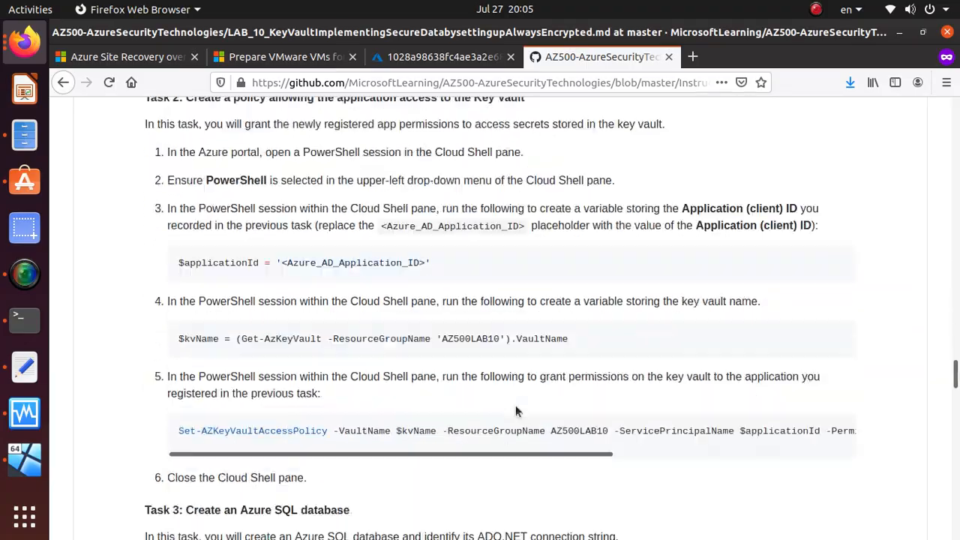
pyautogui.scroll(-20, 517, 411)
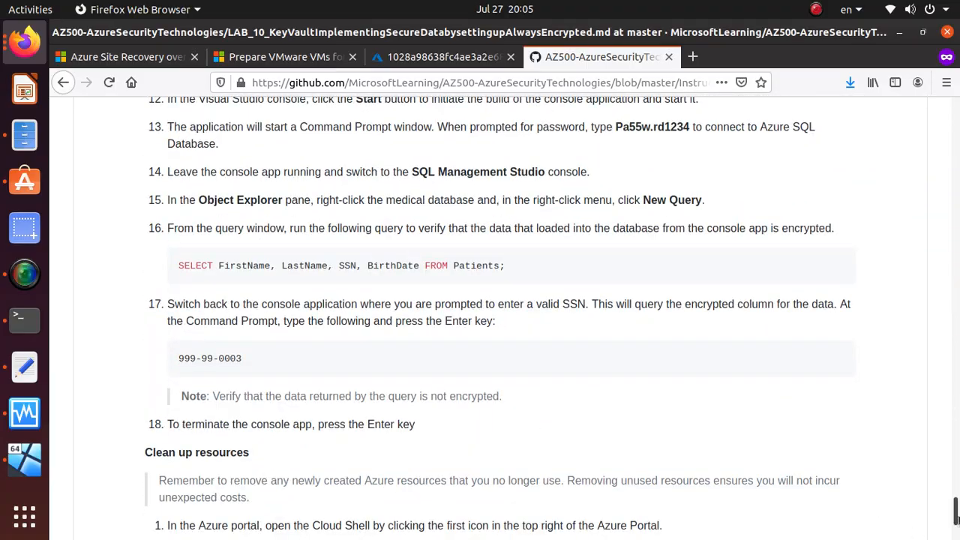
pyautogui.scroll(-15, 684, 478)
pyautogui.press('Home')
pyautogui.moveTo(956, 109); pyautogui.dragTo(958, 253)
# Step: Review the Exercise 2 heading and its 60-minute estimated timing
pyautogui.scroll(-5, 453, 405)
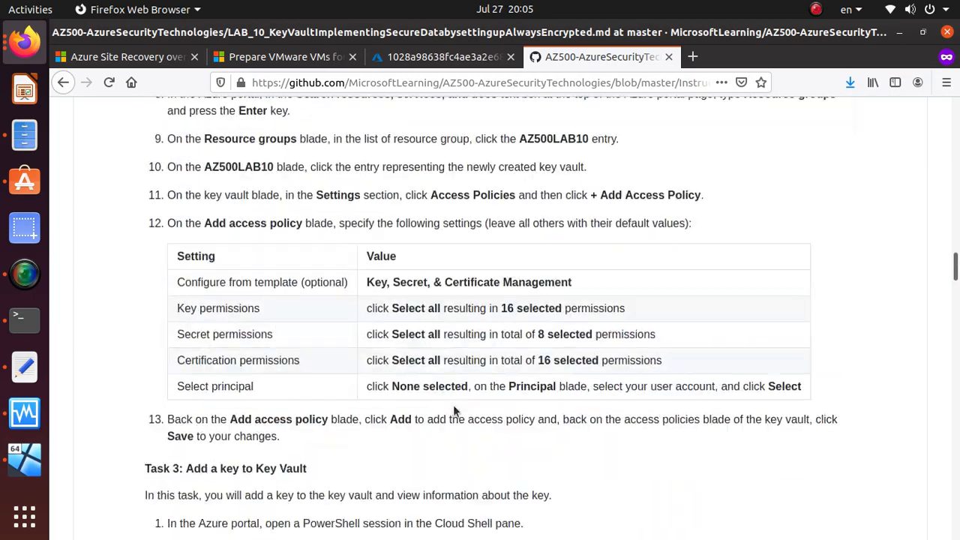
pyautogui.scroll(-10, 453, 403)
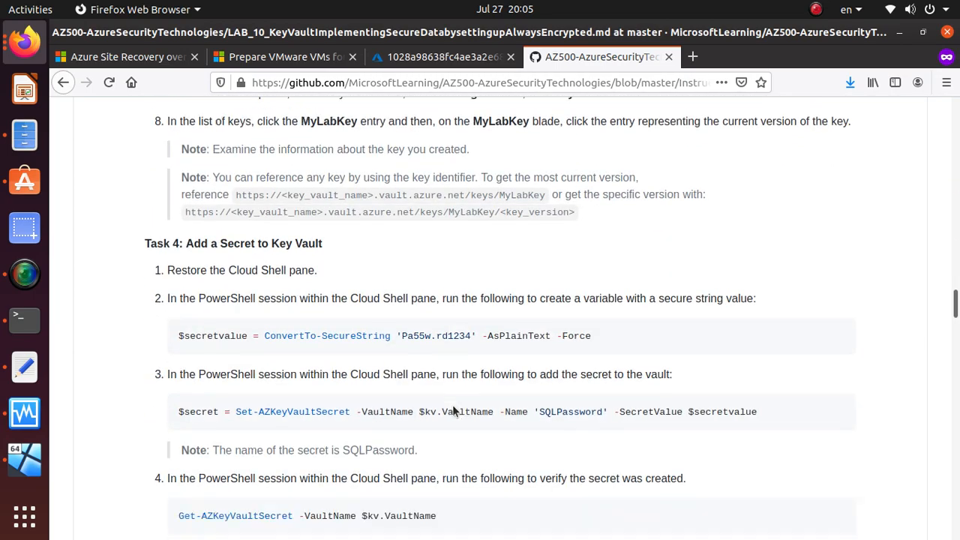
pyautogui.scroll(-5, 452, 405)
pyautogui.doubleClick(313, 306)
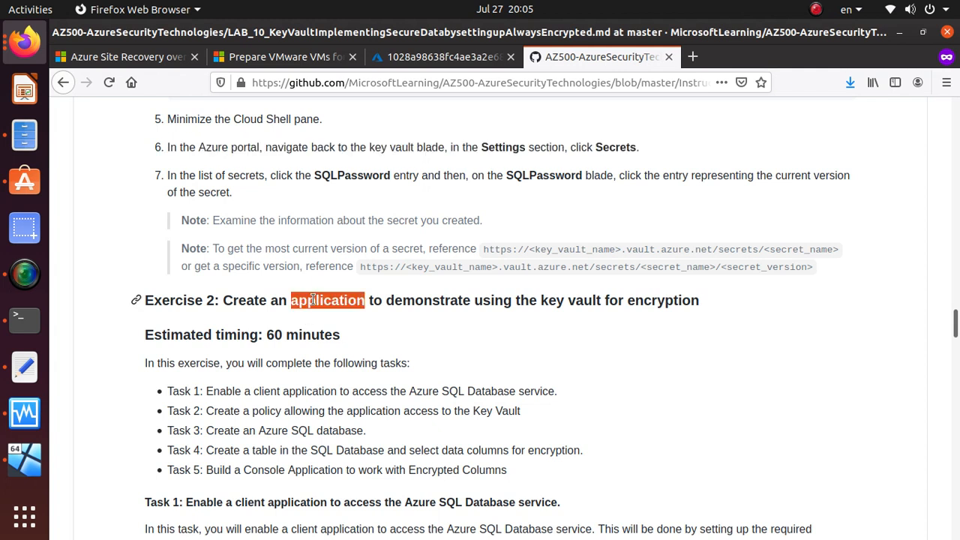
pyautogui.click(313, 308)
pyautogui.tripleClick(275, 335)
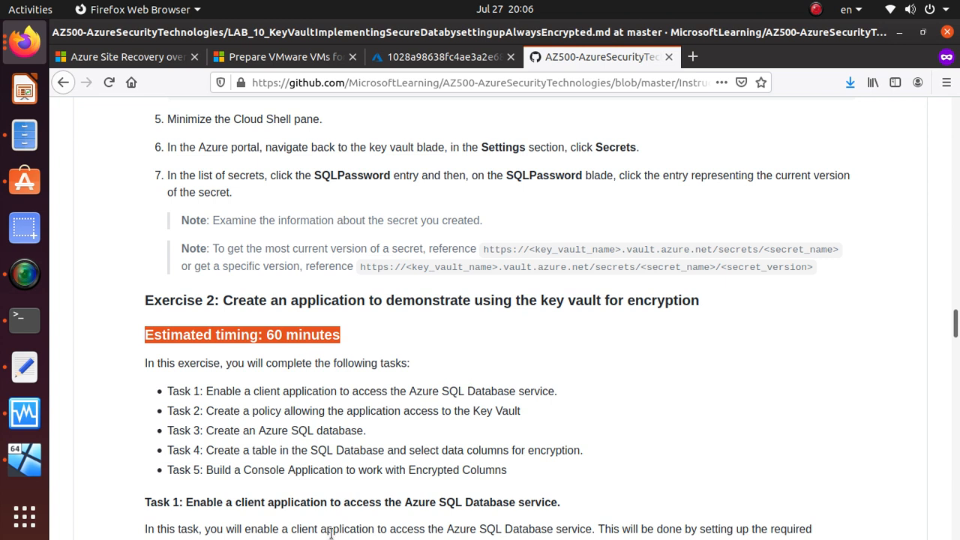
pyautogui.click(24, 280)
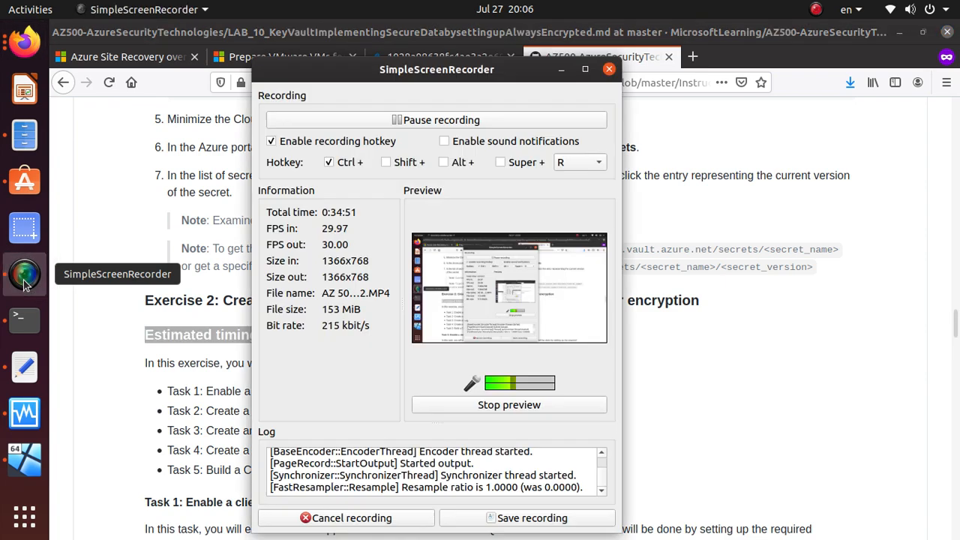